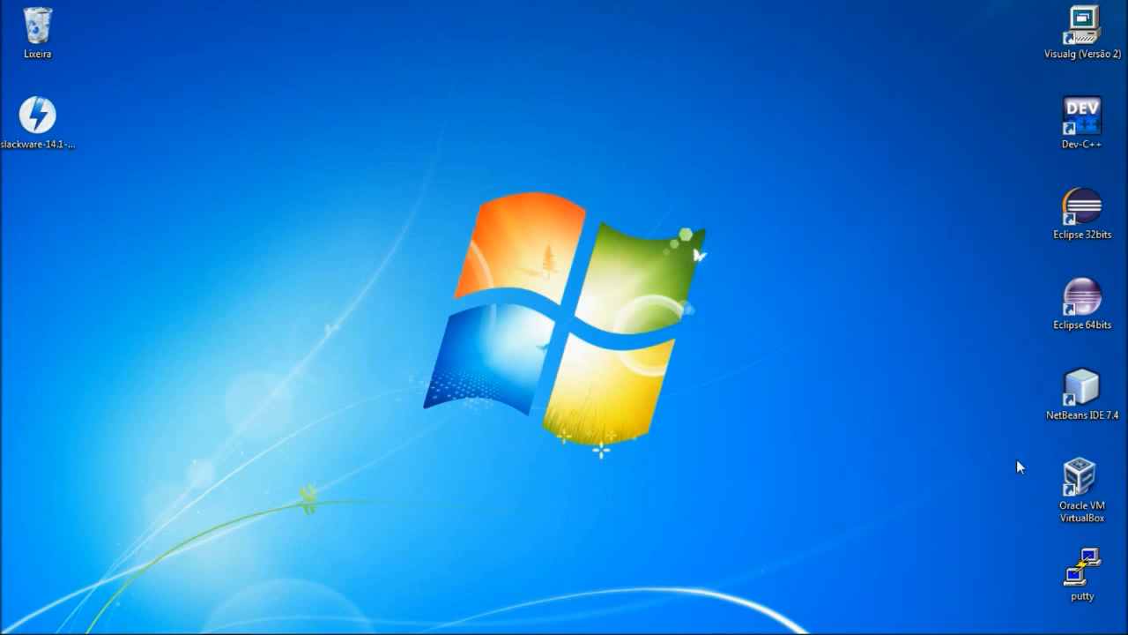
- Launch the VirtualBox Manager from its desktop icon, showing an empty machine list
double_click(1073, 489)
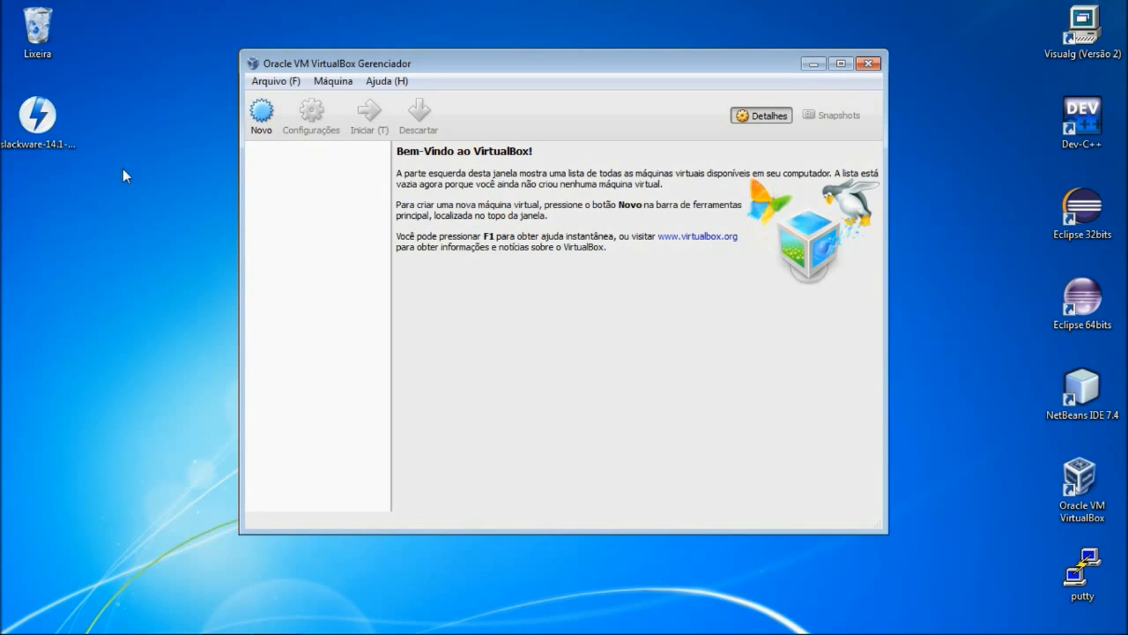
left_click(54, 128)
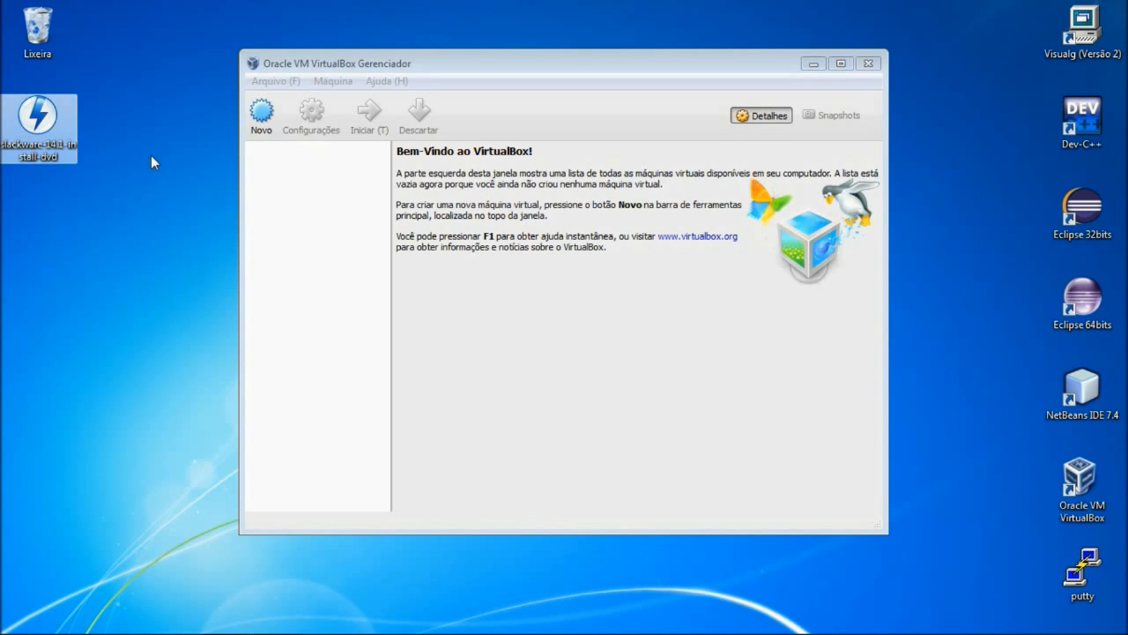
left_click(343, 177)
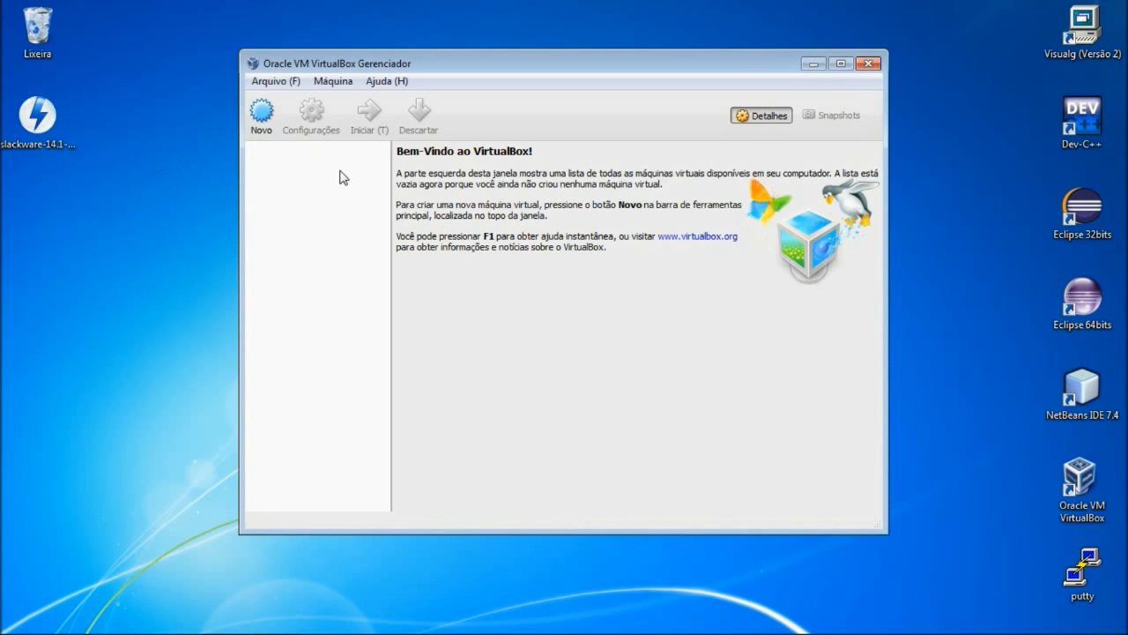
- Start a new virtual machine named 'Slackware 14.1' with type Linux
left_click(262, 127)
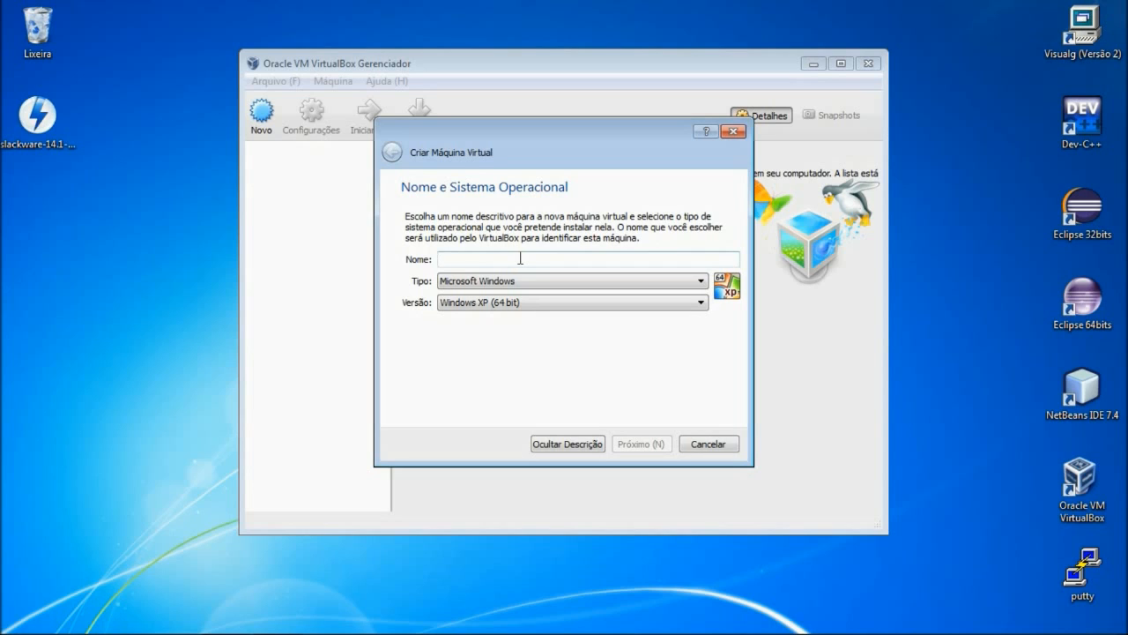
type("S")
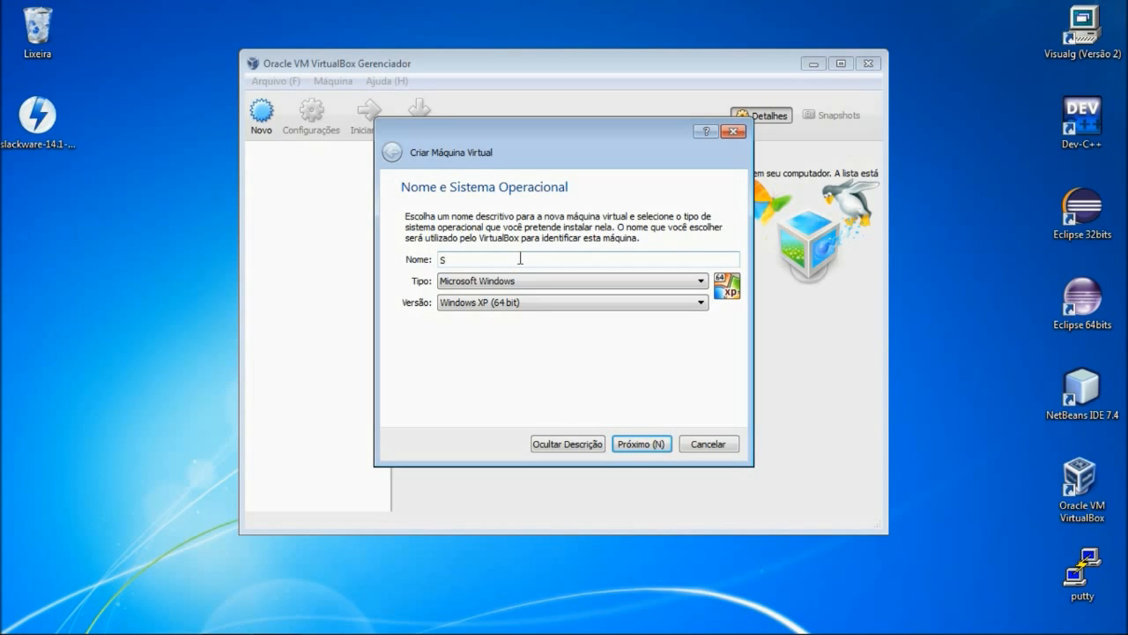
type("lackware 14.1")
left_click(684, 287)
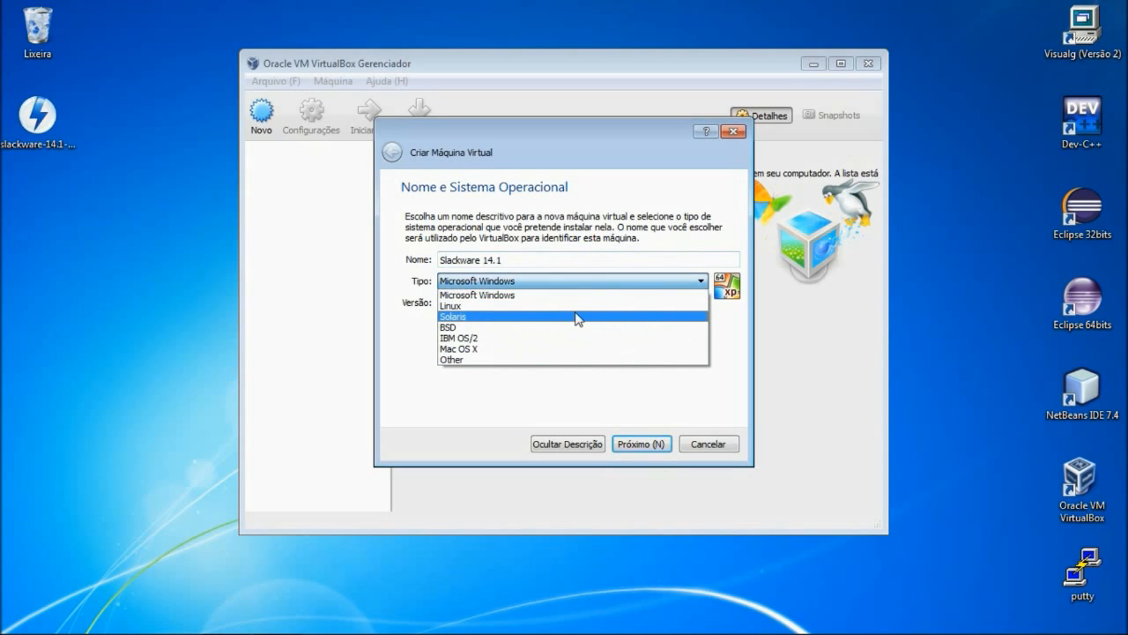
left_click(567, 305)
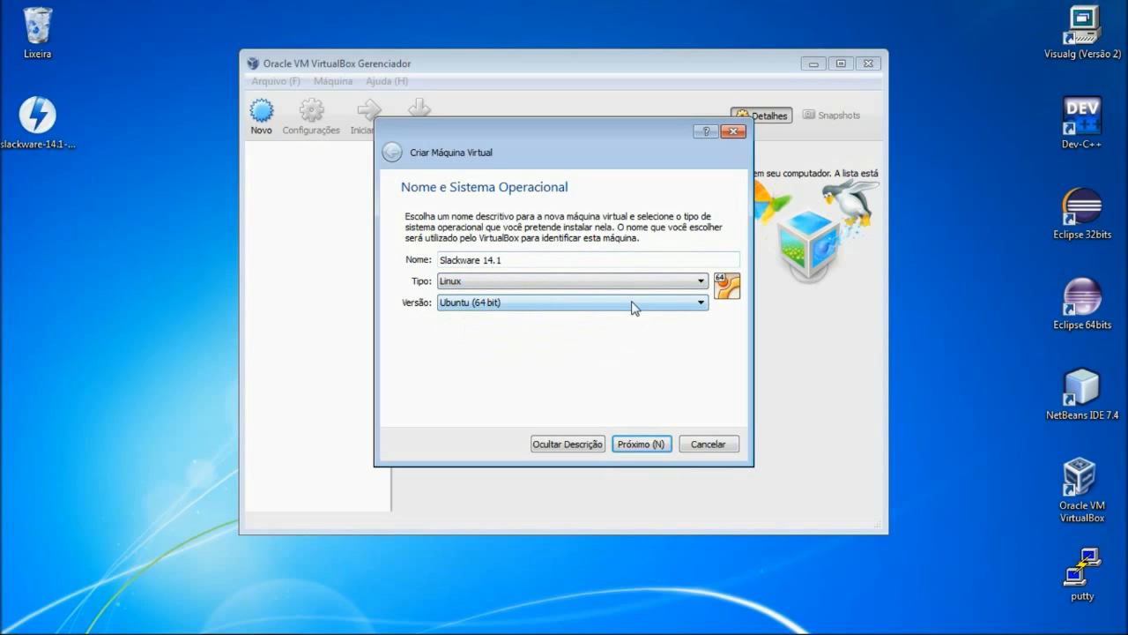
- Set the version to Other Linux (64-bit) and continue to the memory step
left_click(701, 305)
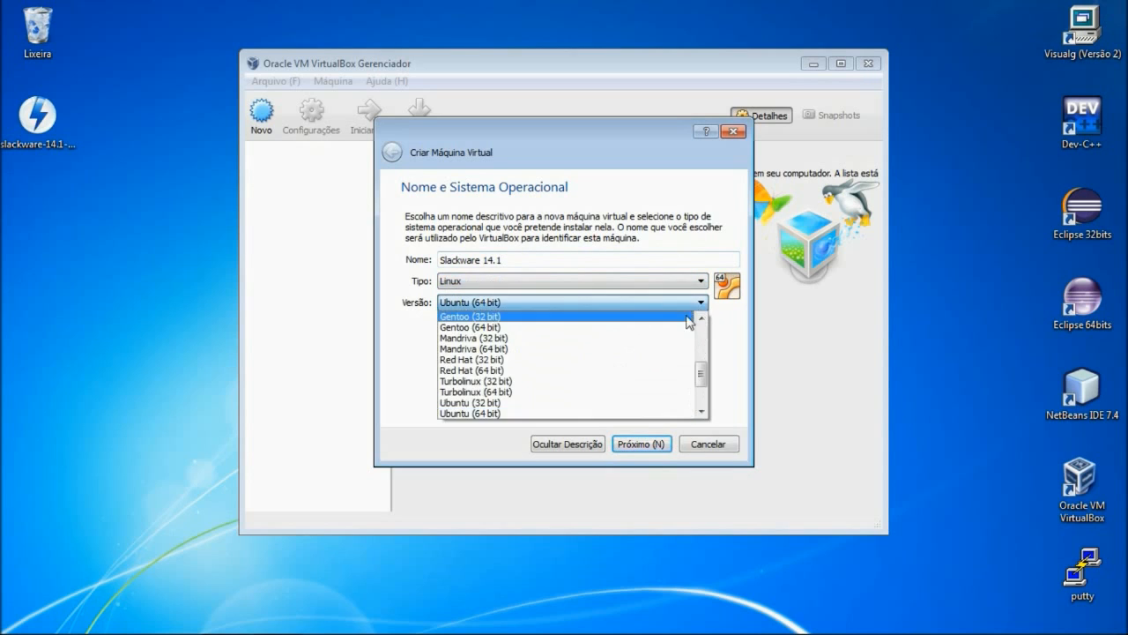
scroll(673, 348, "down", 1)
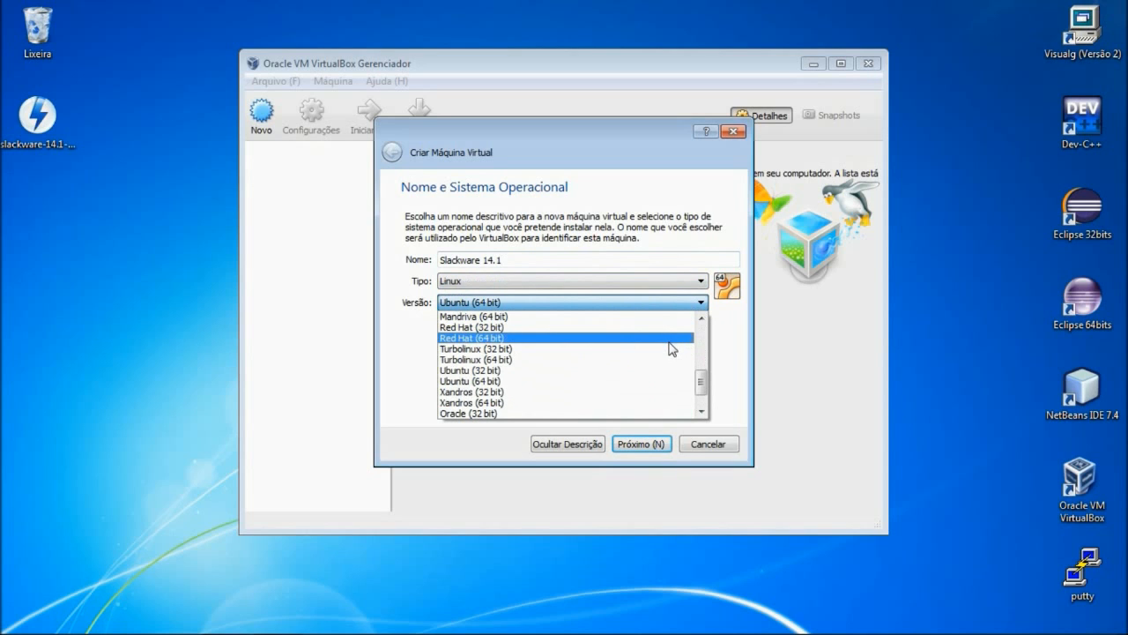
scroll(670, 349, "up", 5)
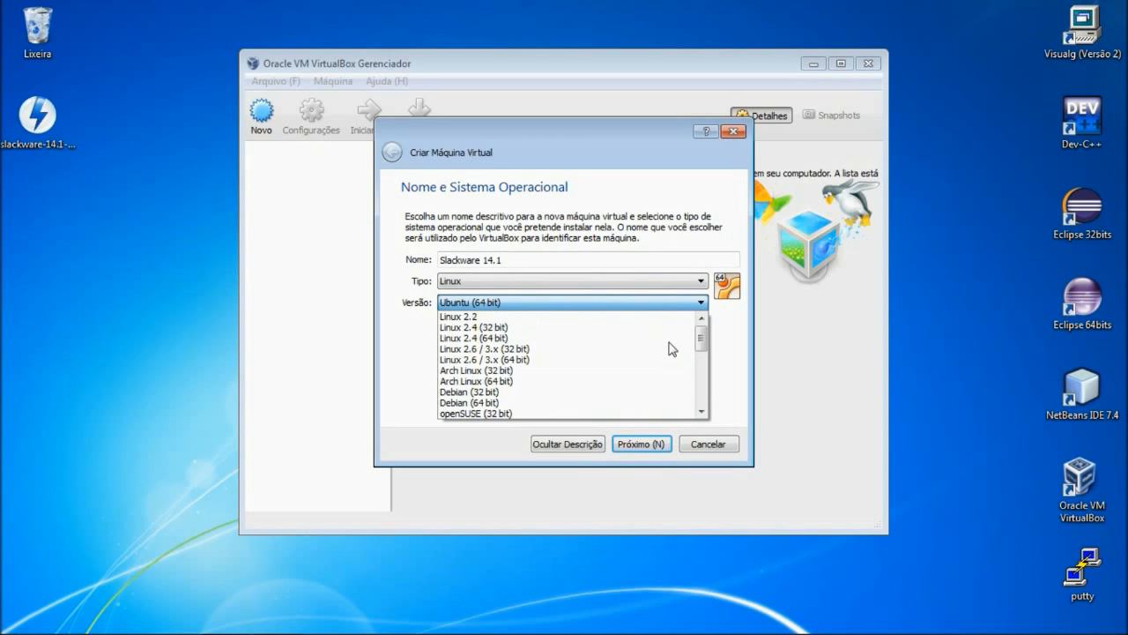
scroll(670, 348, "down", 3)
scroll(673, 348, "down", 4)
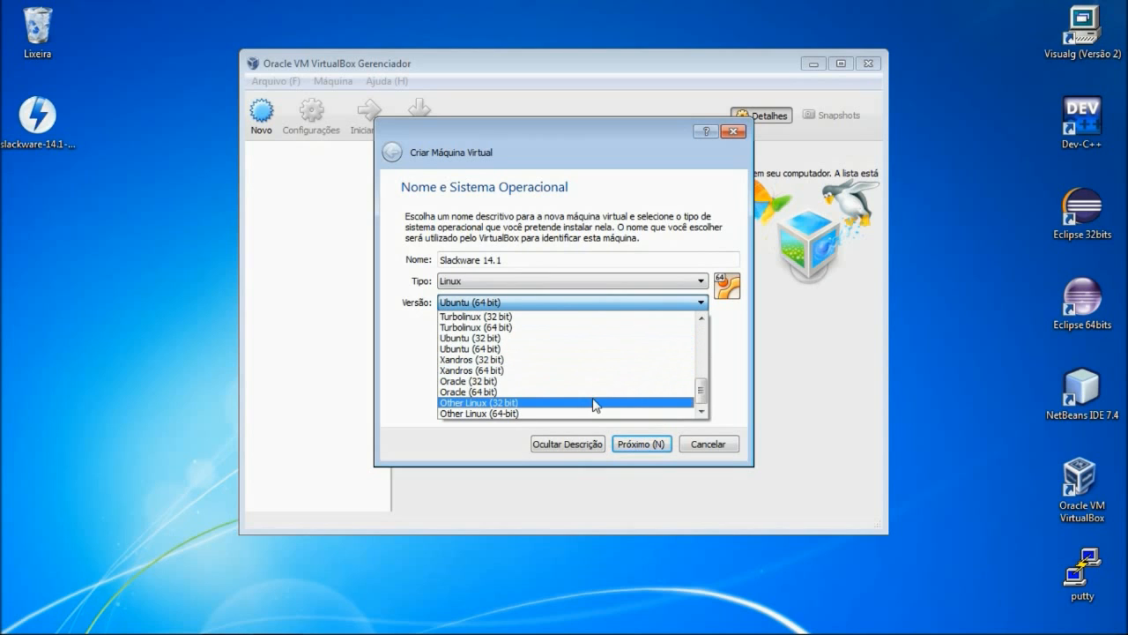
scroll(610, 408, "up", 5)
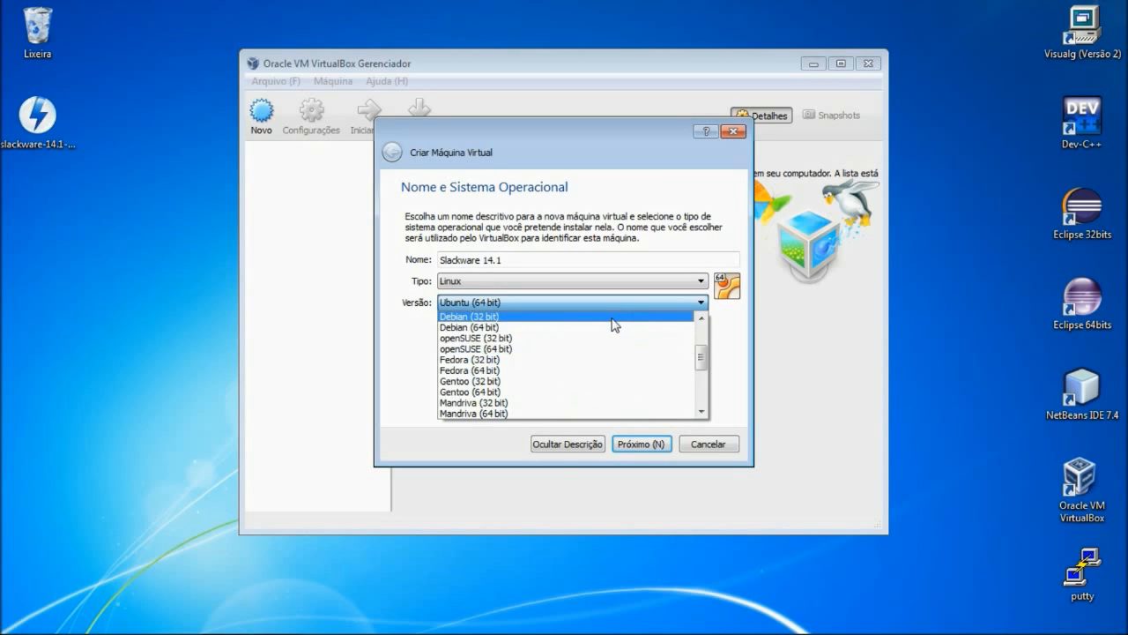
scroll(612, 328, "down", 4)
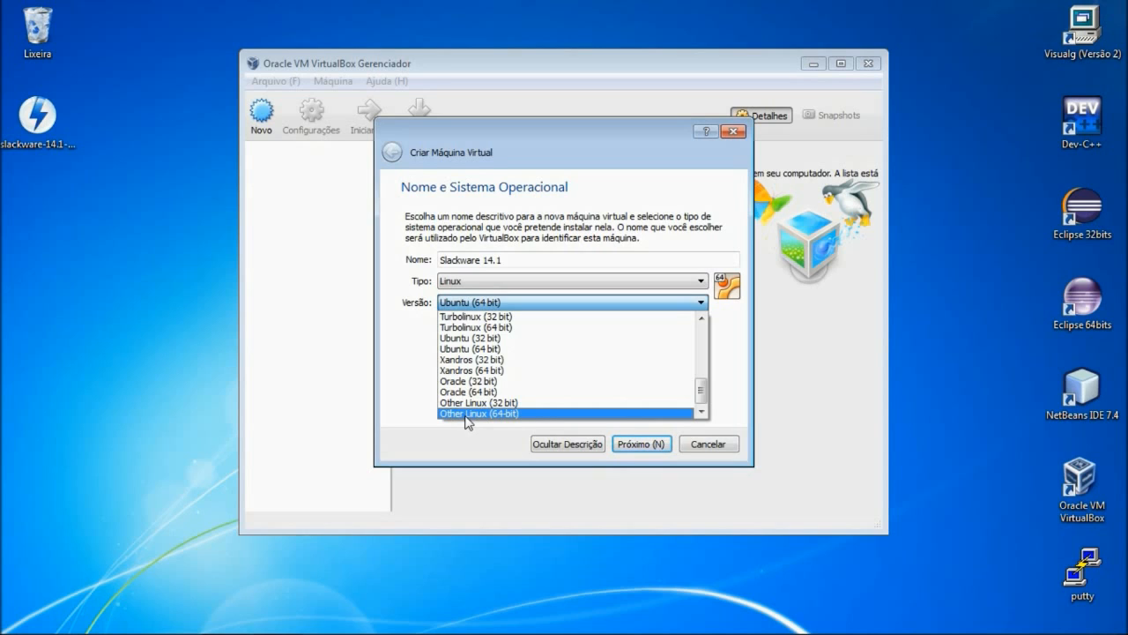
left_click(466, 414)
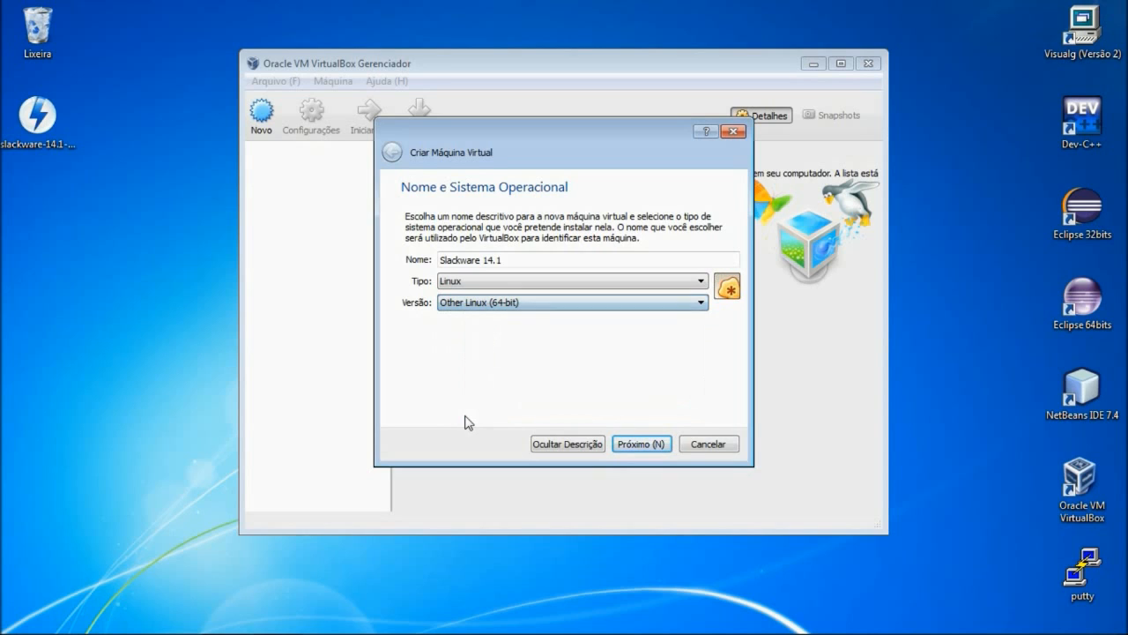
left_click(639, 445)
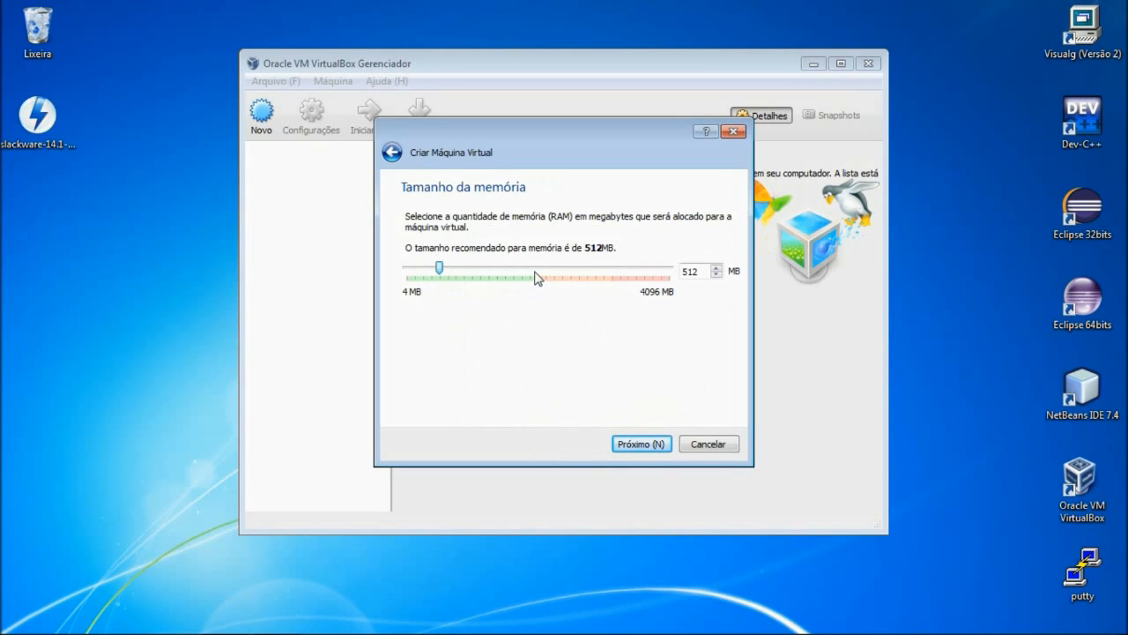
- Raise the machine's memory from 512 MB to 1964 MB and continue
left_click_drag(535, 277, 535, 278)
left_click_drag(535, 277, 537, 275)
left_click(648, 446)
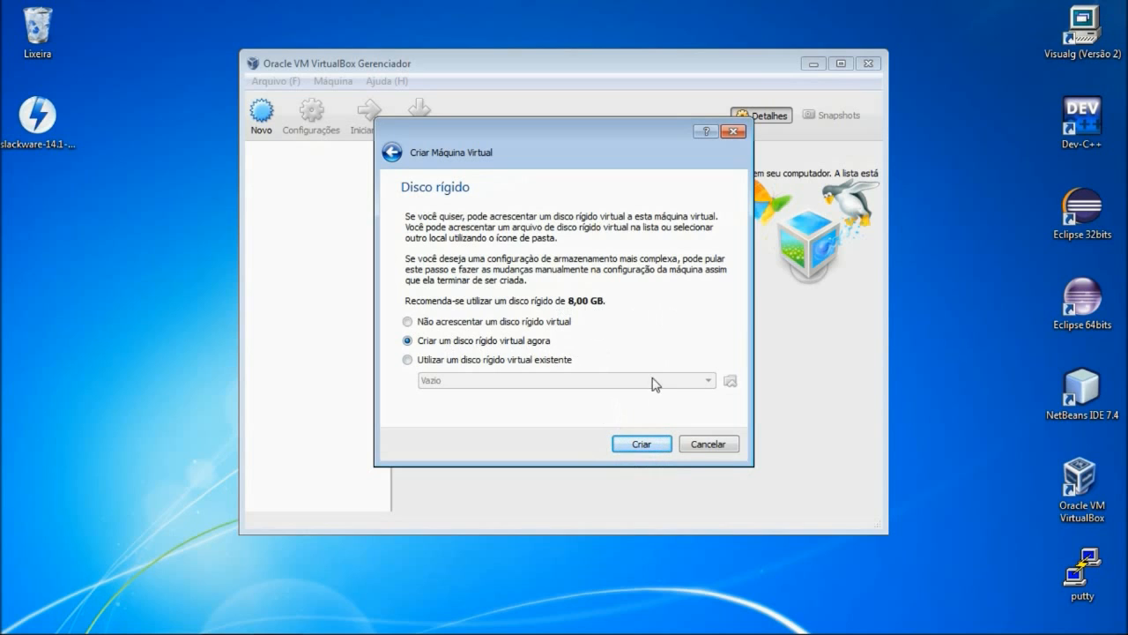
- Create a new dynamically allocated VDI virtual hard disk
left_click(640, 446)
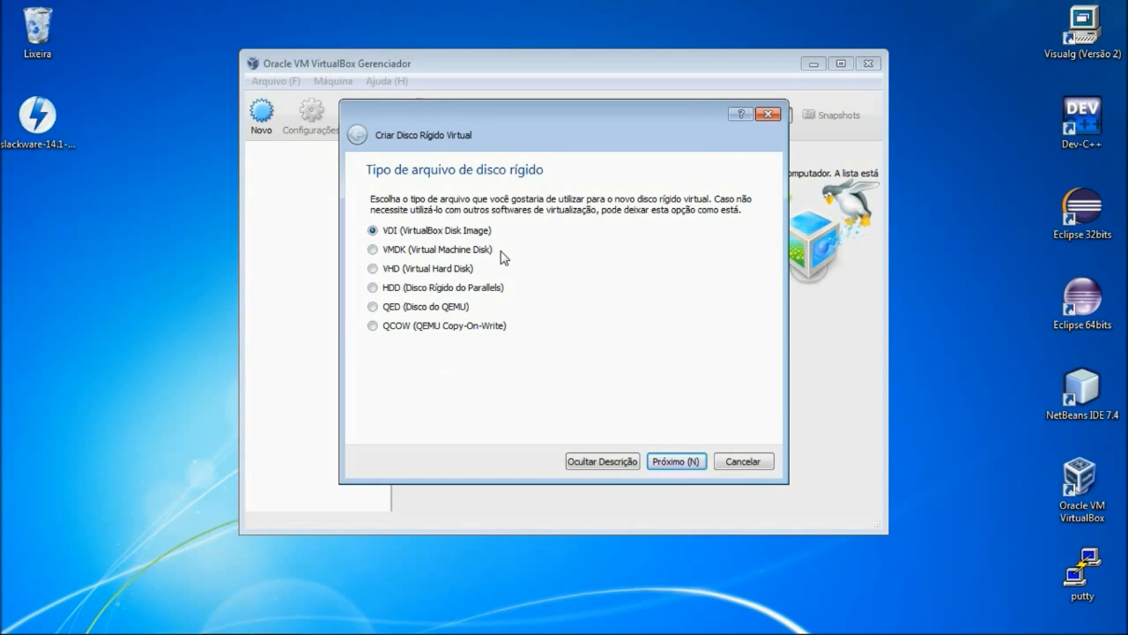
left_click(669, 462)
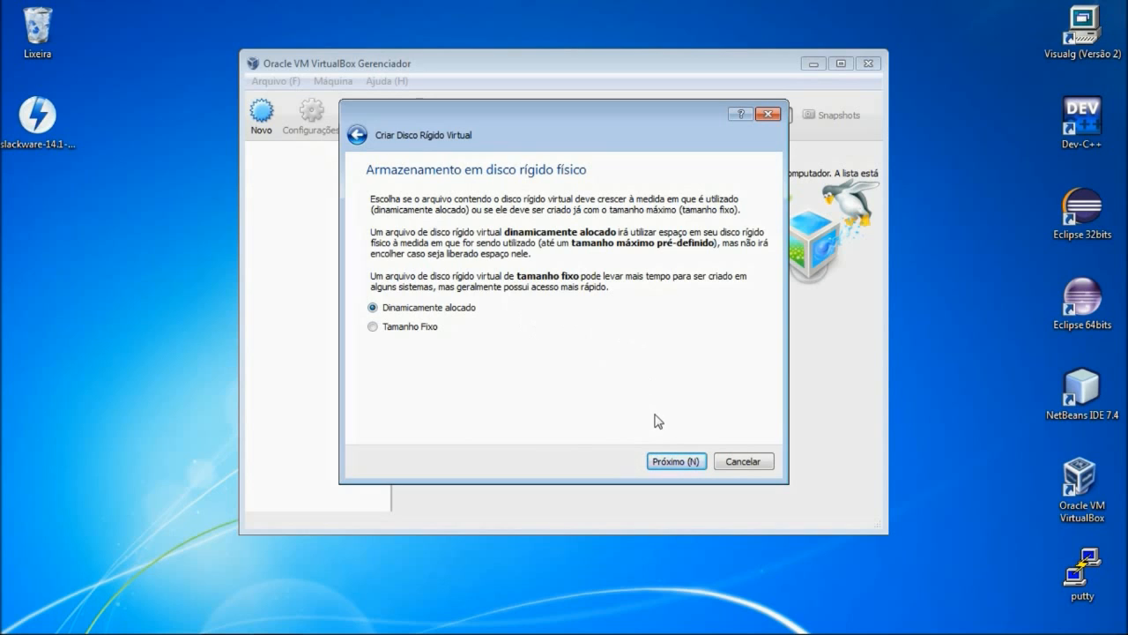
left_click(675, 461)
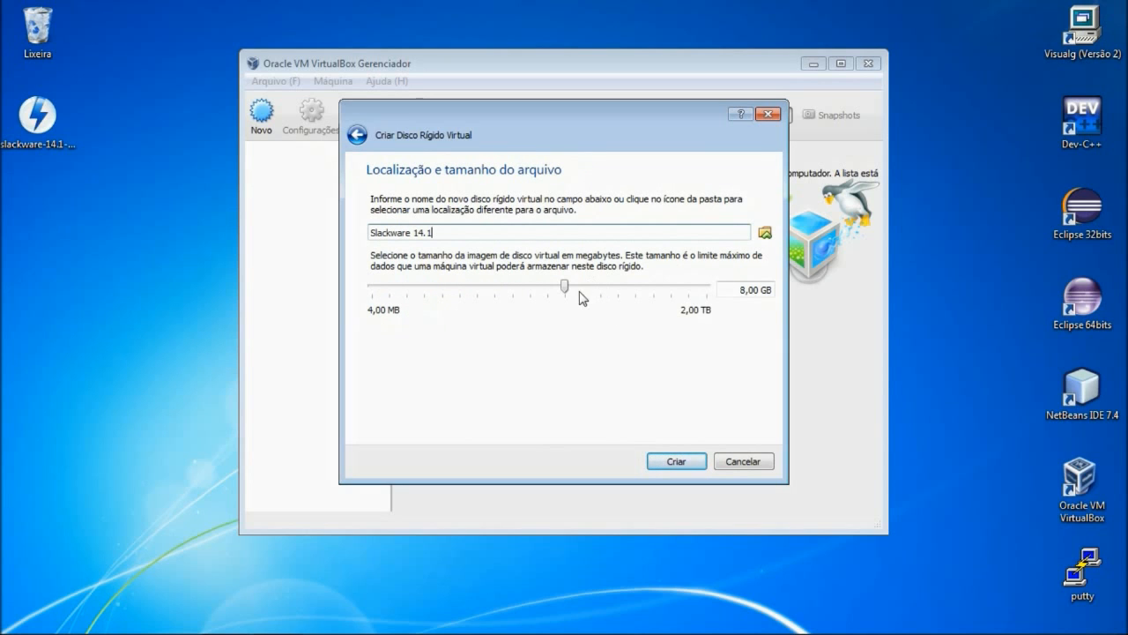
- Set the 'Slackware 14.1' disk size to 25 GB
mouse_move(588, 295)
left_mouse_down()
mouse_move(600, 297)
mouse_move(591, 291)
left_mouse_up()
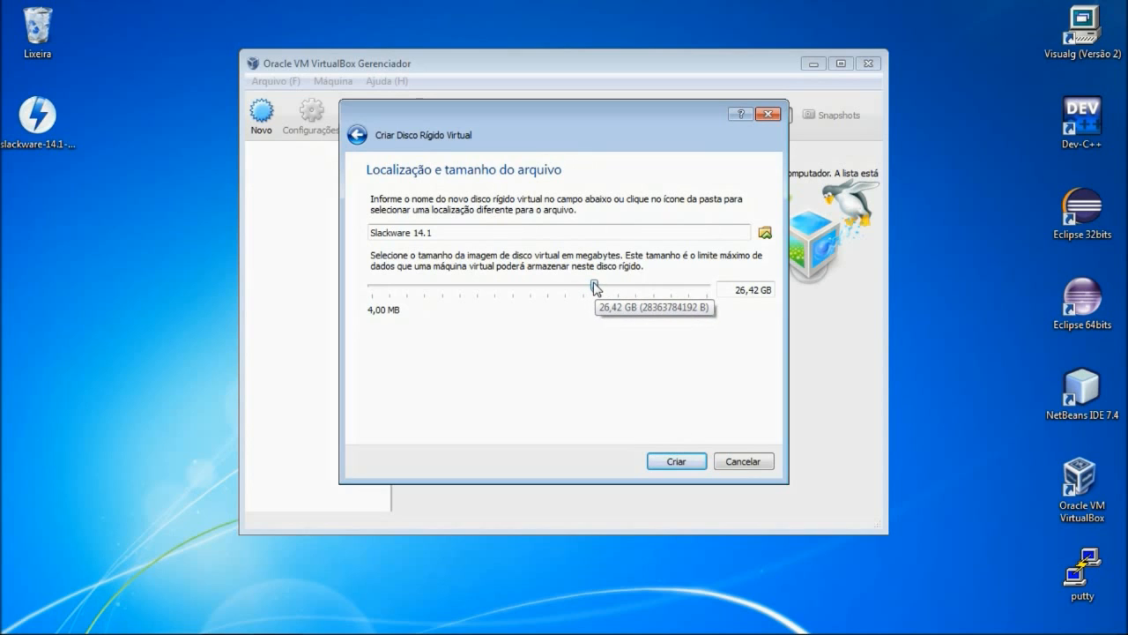
left_click_drag(595, 287, 595, 288)
double_click(737, 287)
type("25 GB")
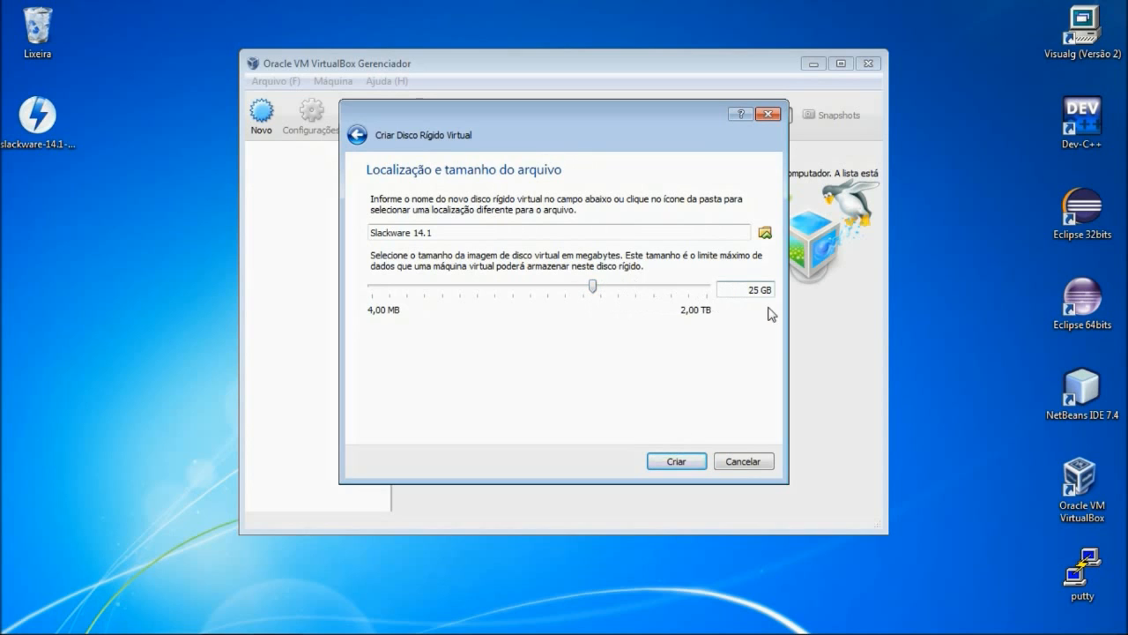
- Create the 25 GB disk, finishing the Slackware 14.1 machine with 1964 MB memory
left_click(657, 464)
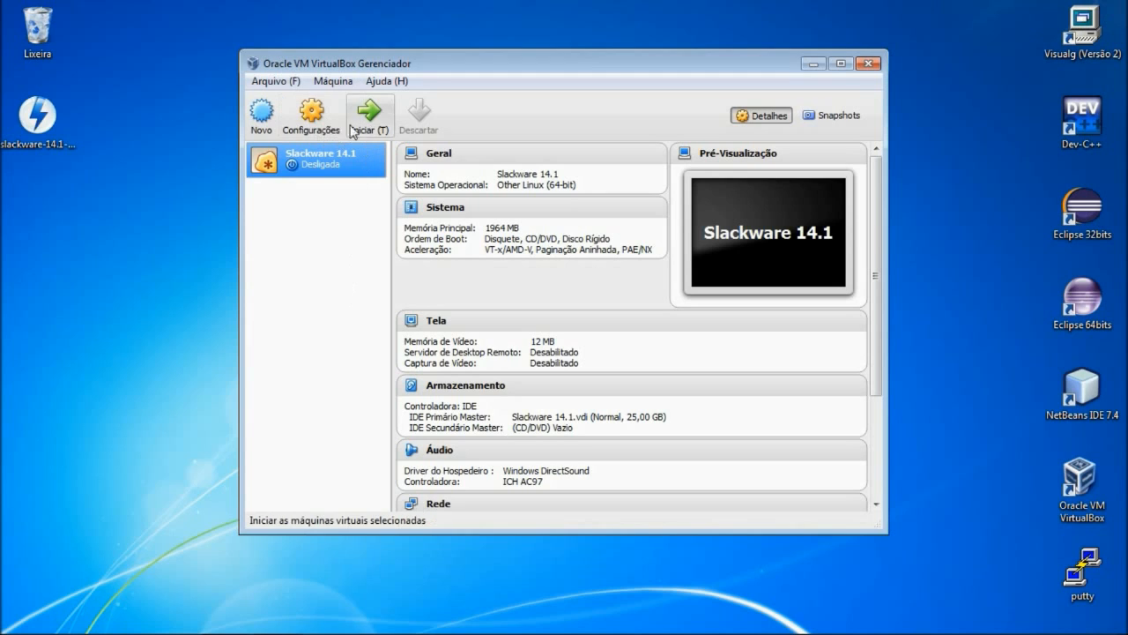
- Start the Slackware 14.1 machine with slackware-14.1-install-dvd.iso as its boot disk
left_click(361, 128)
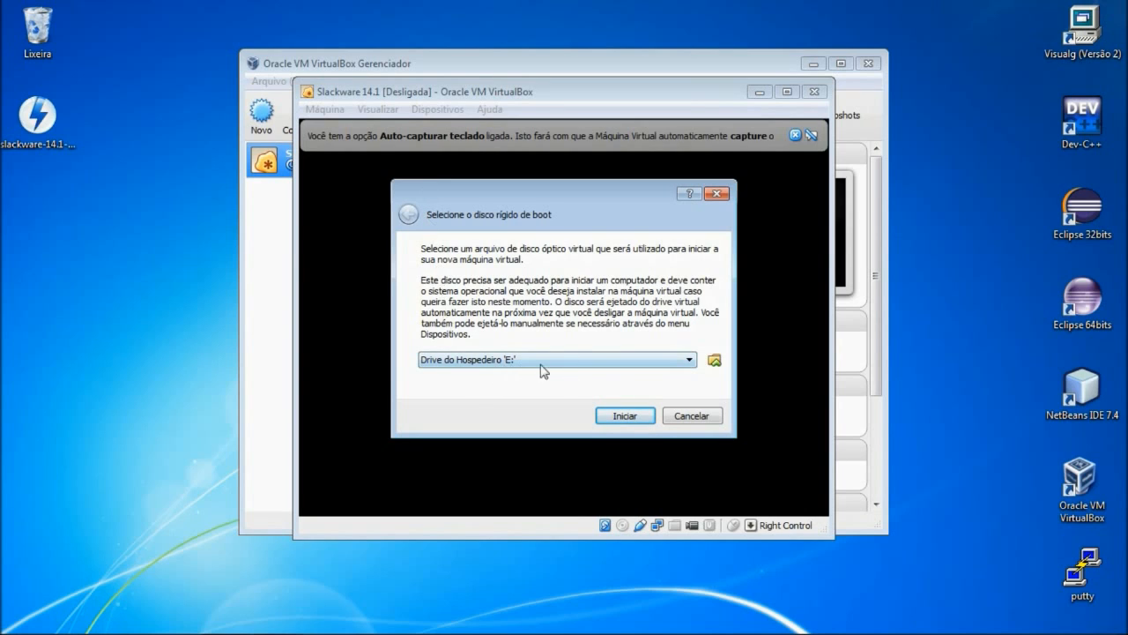
left_click(714, 364)
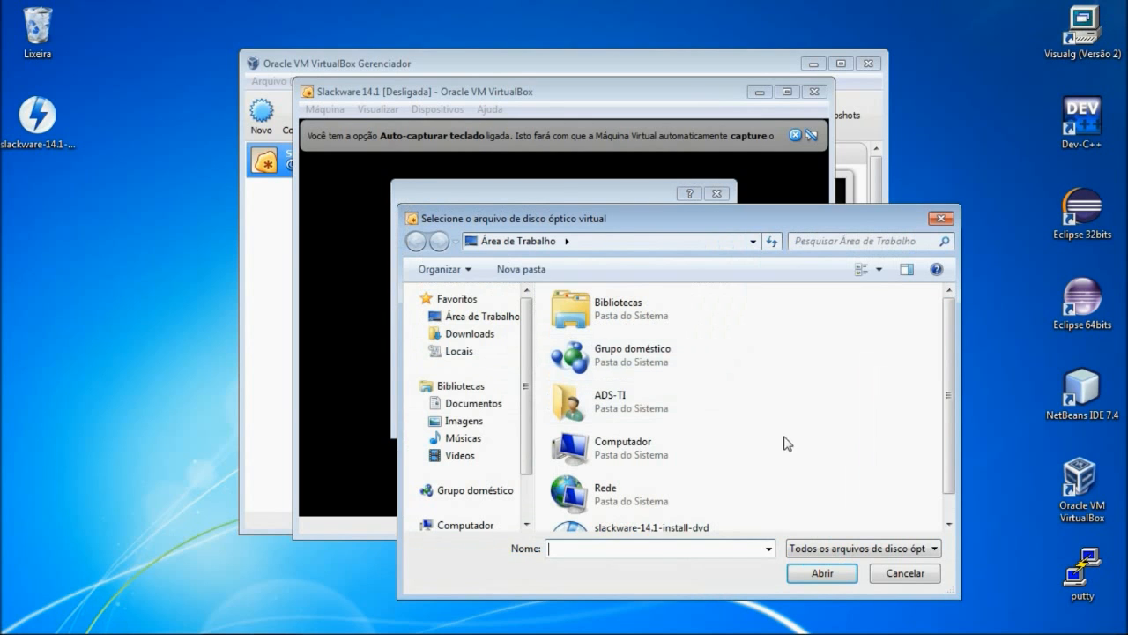
scroll(880, 465, "down", 1)
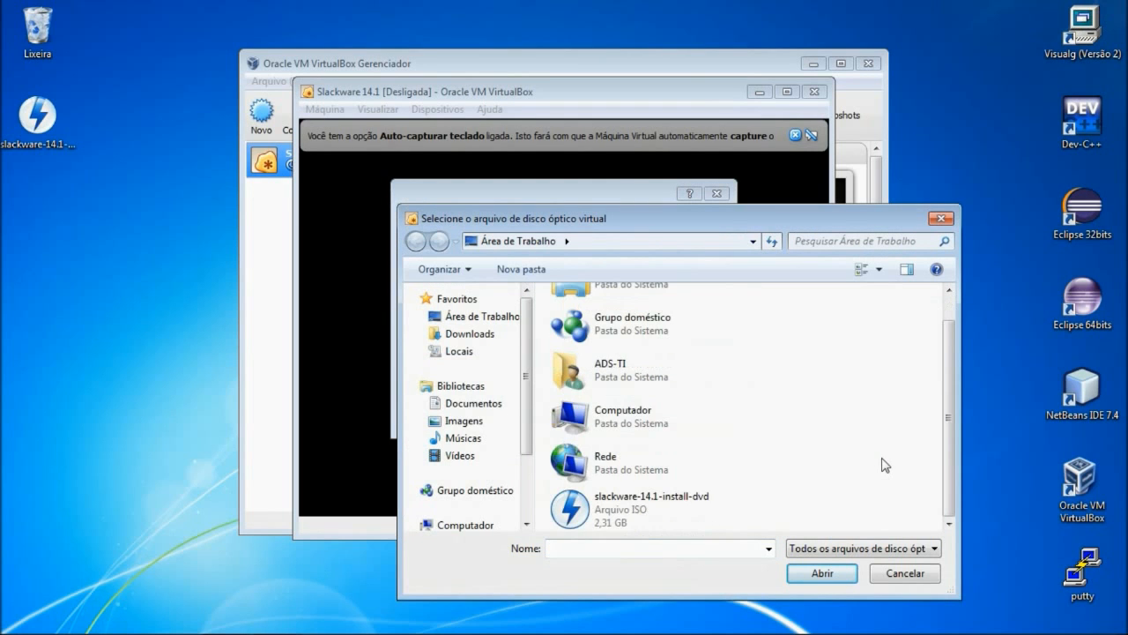
double_click(635, 507)
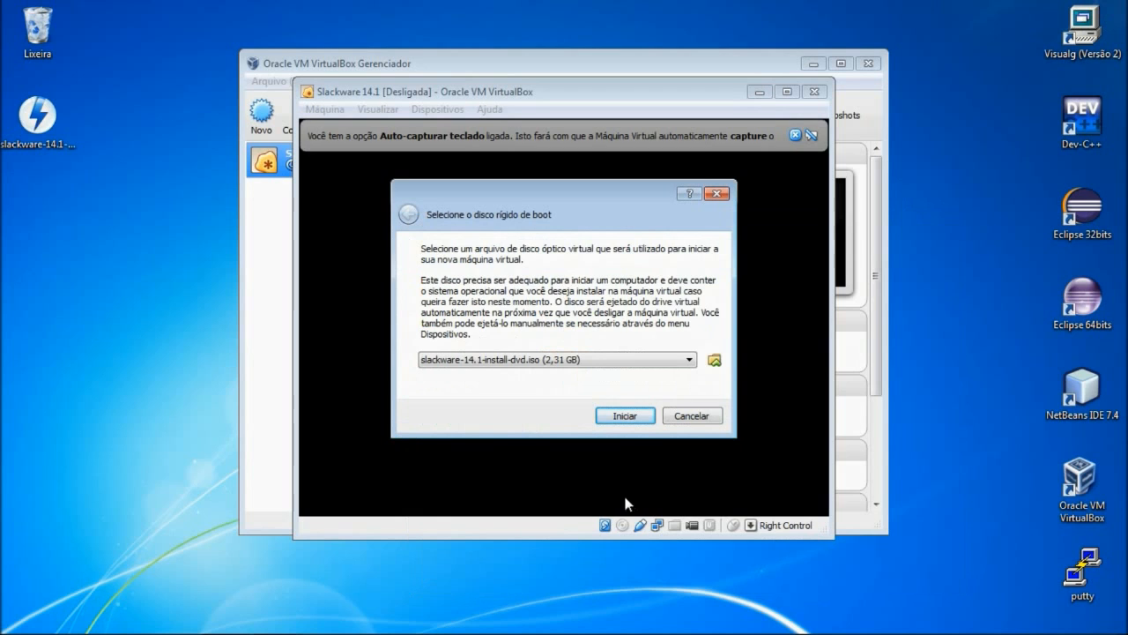
left_click(617, 418)
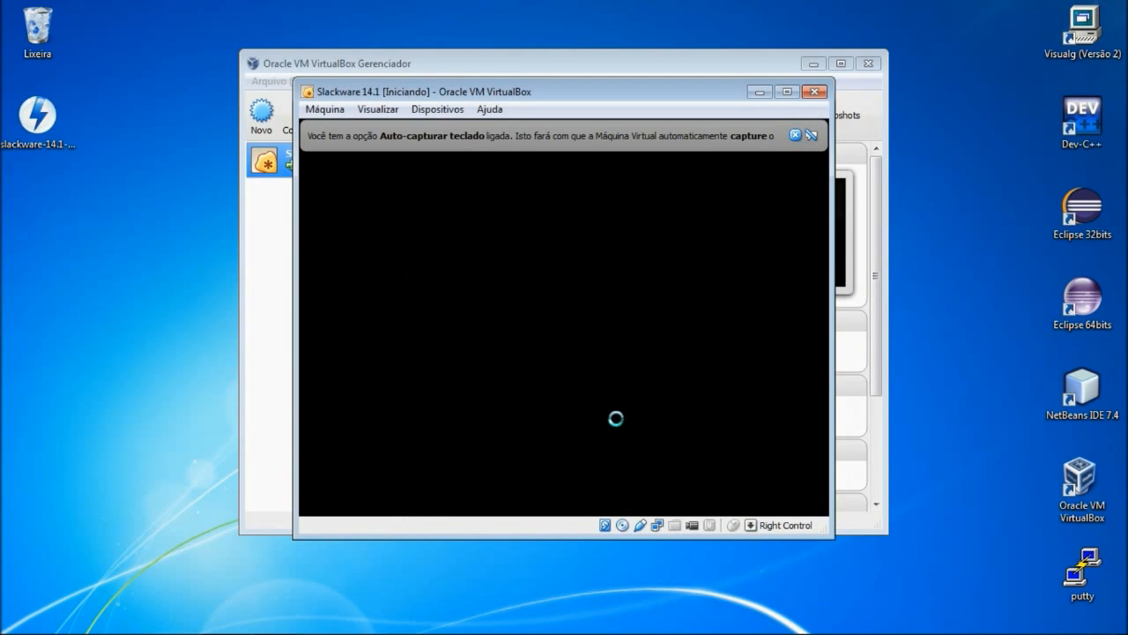
- Dismiss the capture notice, cancel Scaled Mode, and maximize the VM window at the ISOLINUX prompt
left_click(795, 135)
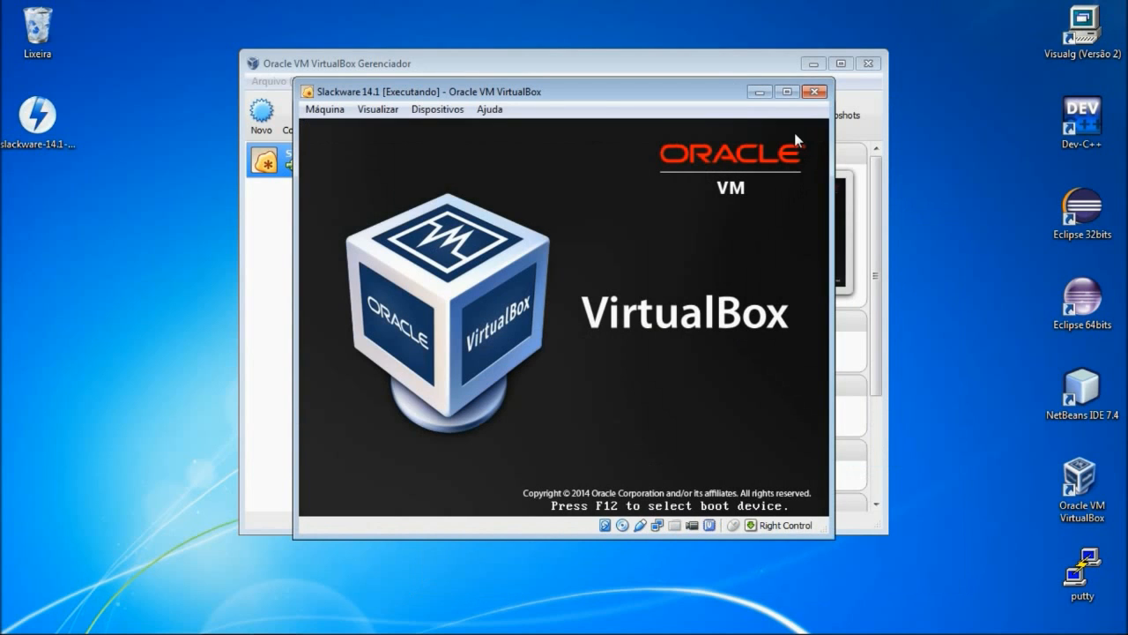
left_click(379, 109)
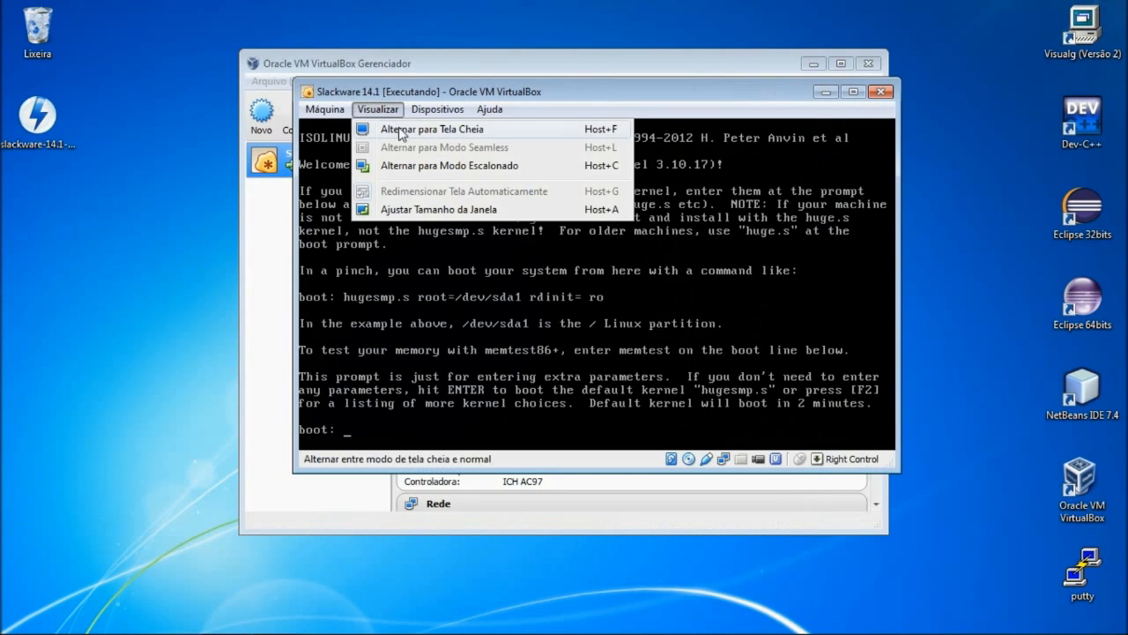
left_click(406, 165)
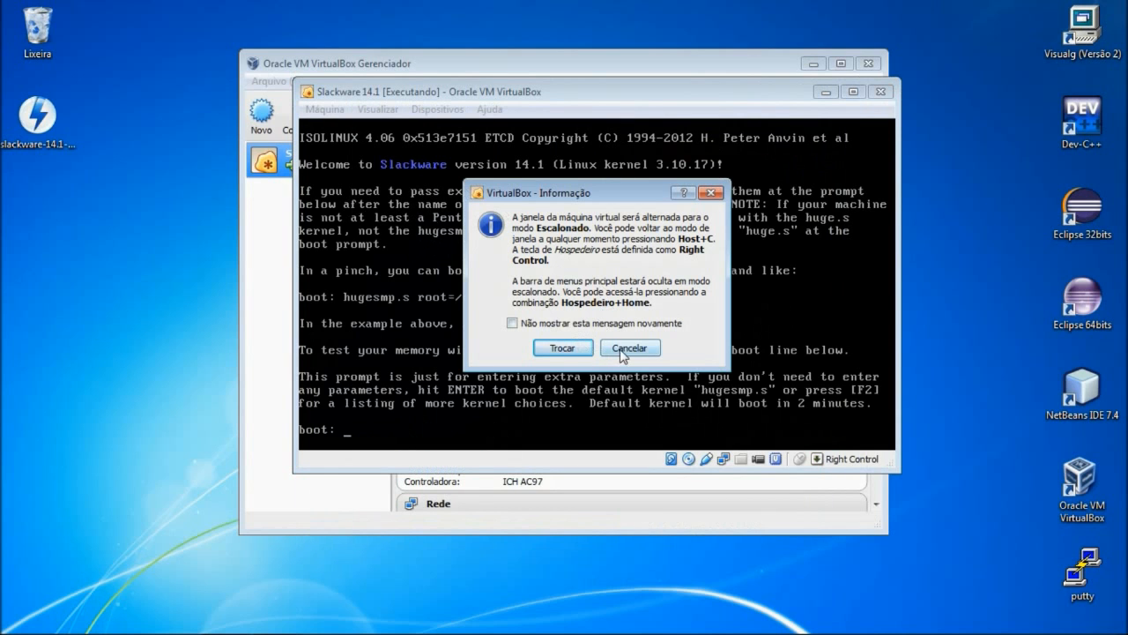
left_click(564, 348)
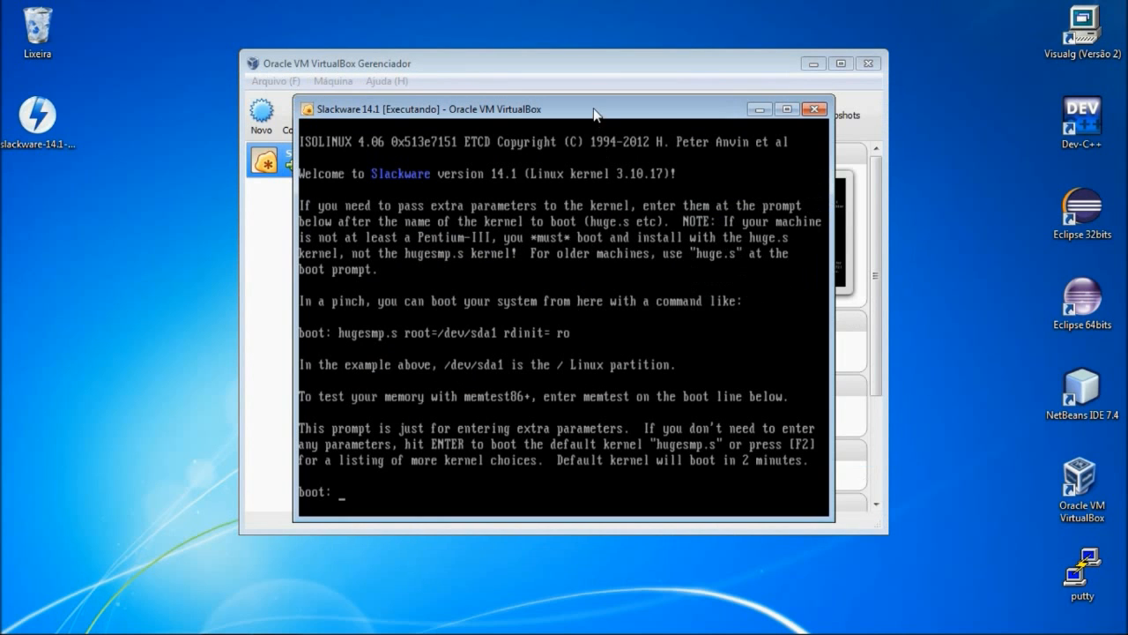
double_click(594, 112)
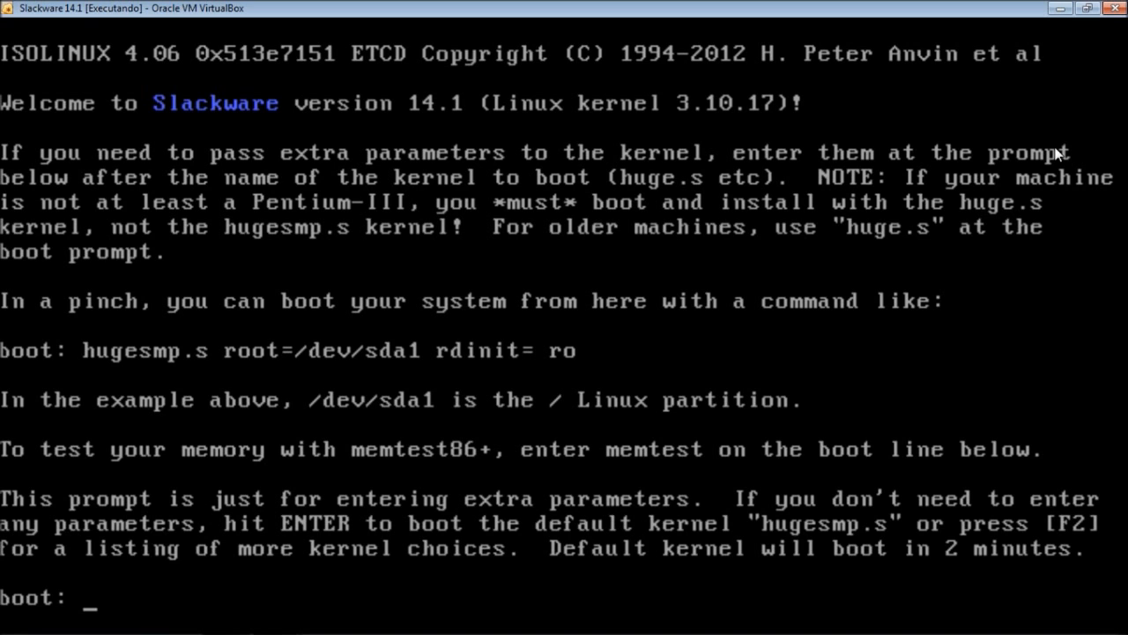
- Boot the default hugesmp.s kernel and answer 1 to choose a non-US keyboard map
key("Return")
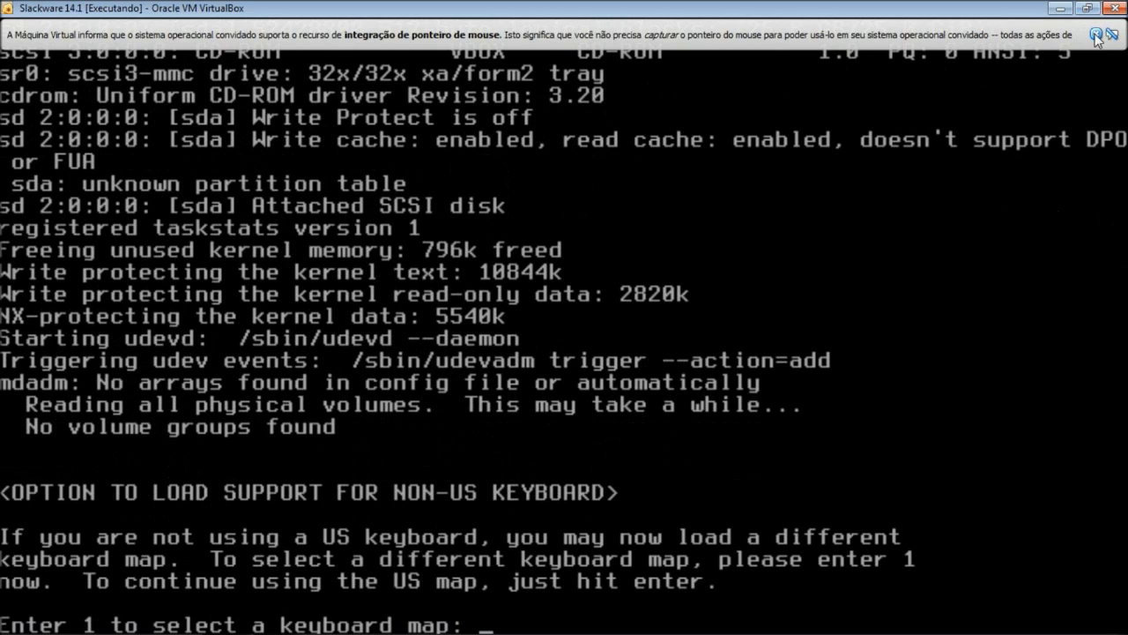
left_click(1097, 35)
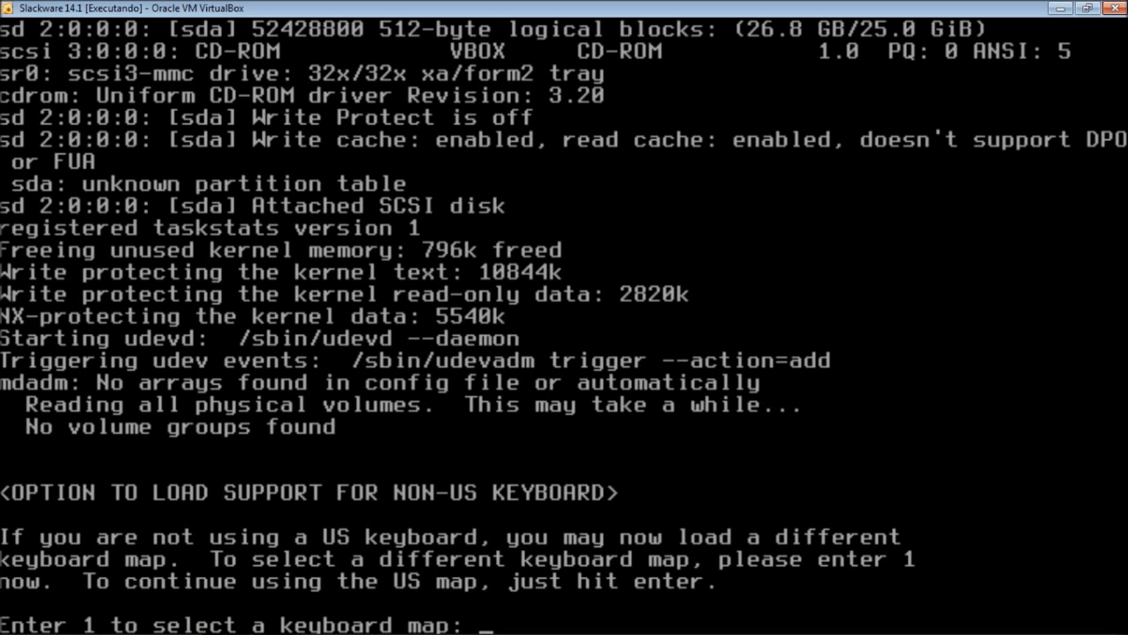
type("1")
- Select and install the qwerty/br-abnt.map keyboard map from the selection list
key("Return")
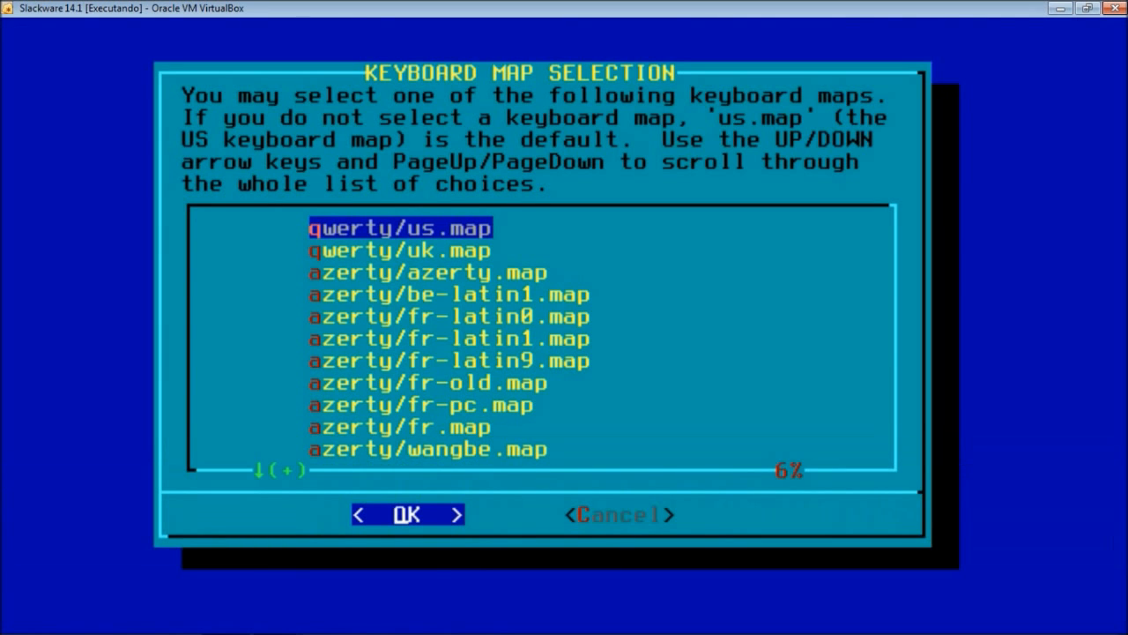
key("Down")
key("Down")
key("Down")
key("Down")
key("Down")
key("Down")
key("Down")
key("Down")
key("Down")
key("Down")
key("Down")
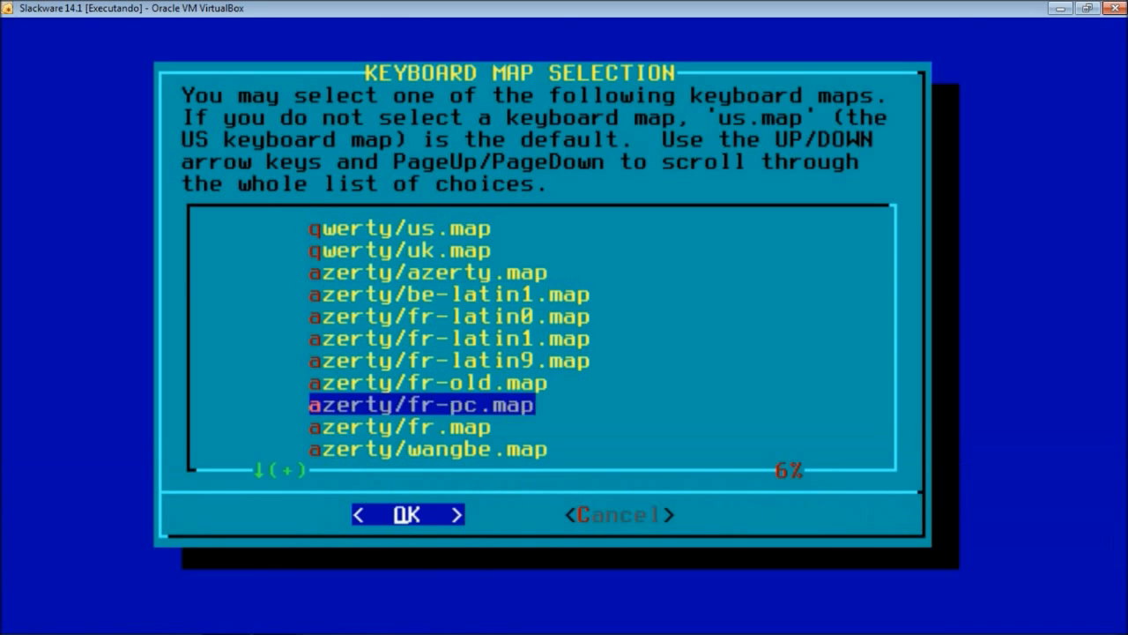
key("Down")
key("Down")
key("Down")
key("Down")
key("Down")
key("Down")
key("Down")
key("Down")
key("Down")
key("Down")
key("Down")
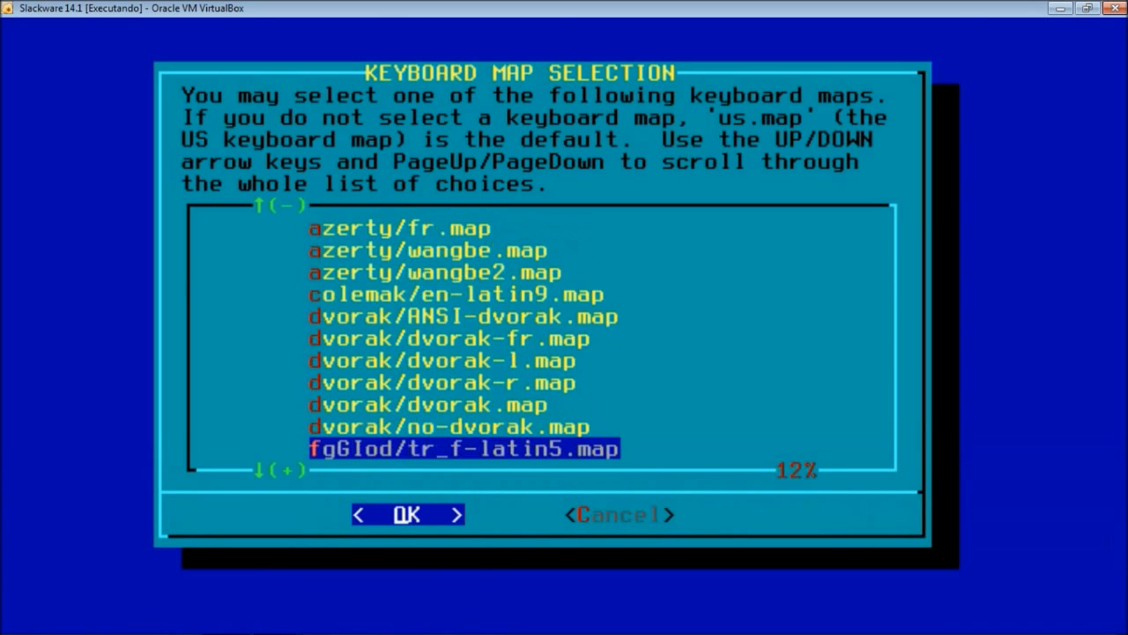
key("Down")
key("Down")
key("Down")
key("Down")
key("Down")
key("Down")
key("Down")
key("Down")
key("Down")
key("Down")
key("Down")
key("Down")
key("Down")
key("Down")
key("Down")
key("Down")
key("Up")
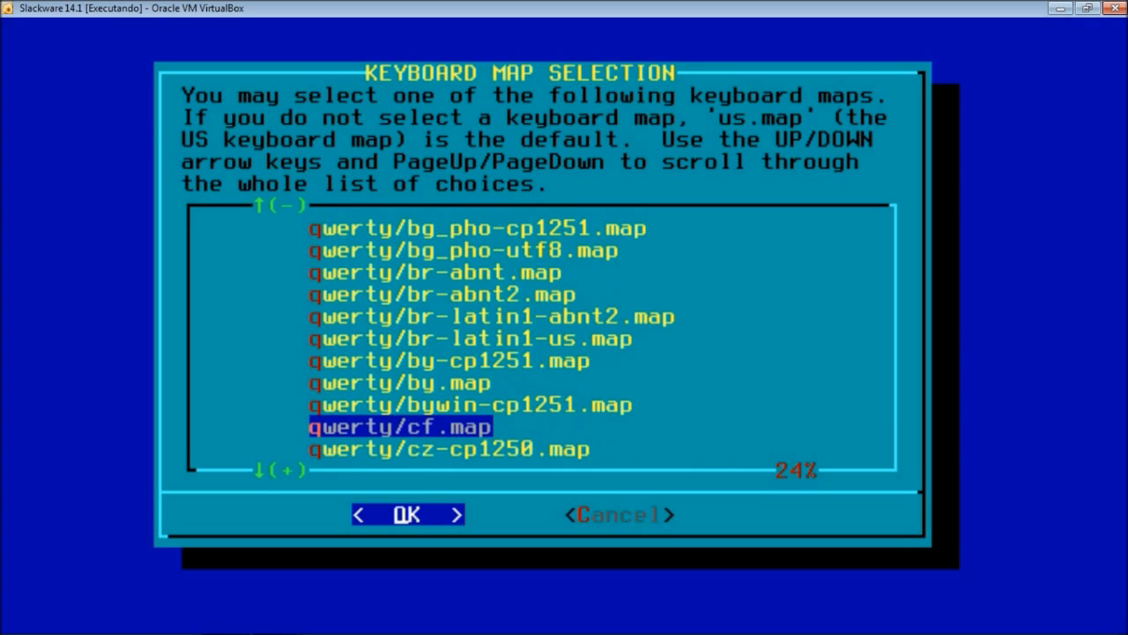
key("Up")
key("Up")
key("Up")
key("Up")
key("Up")
key("Up")
key("Up")
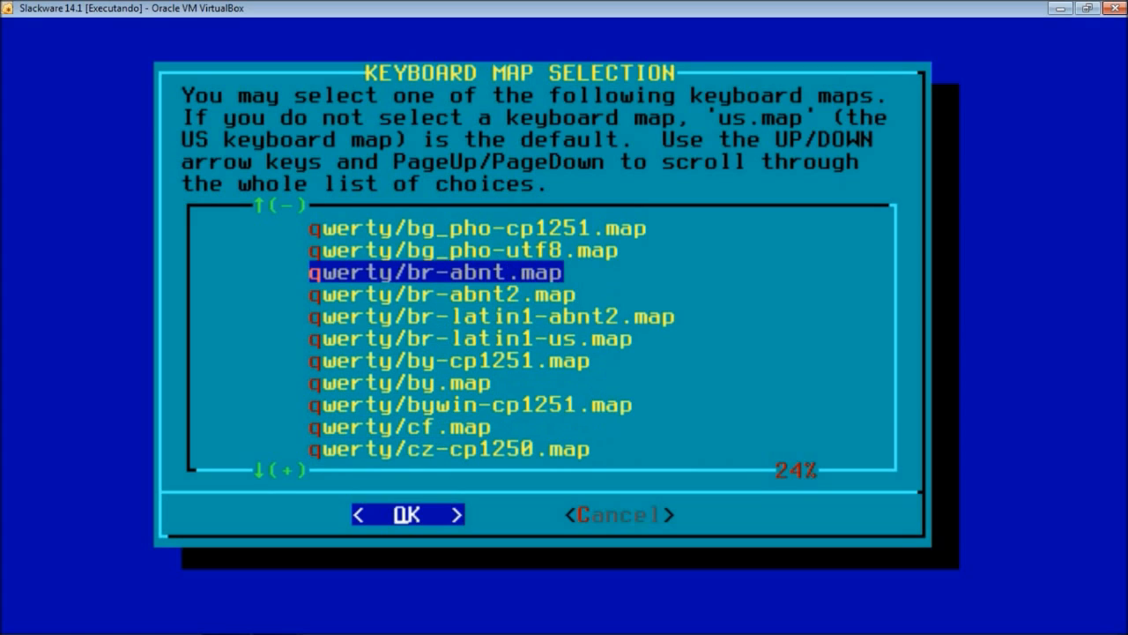
key("Down")
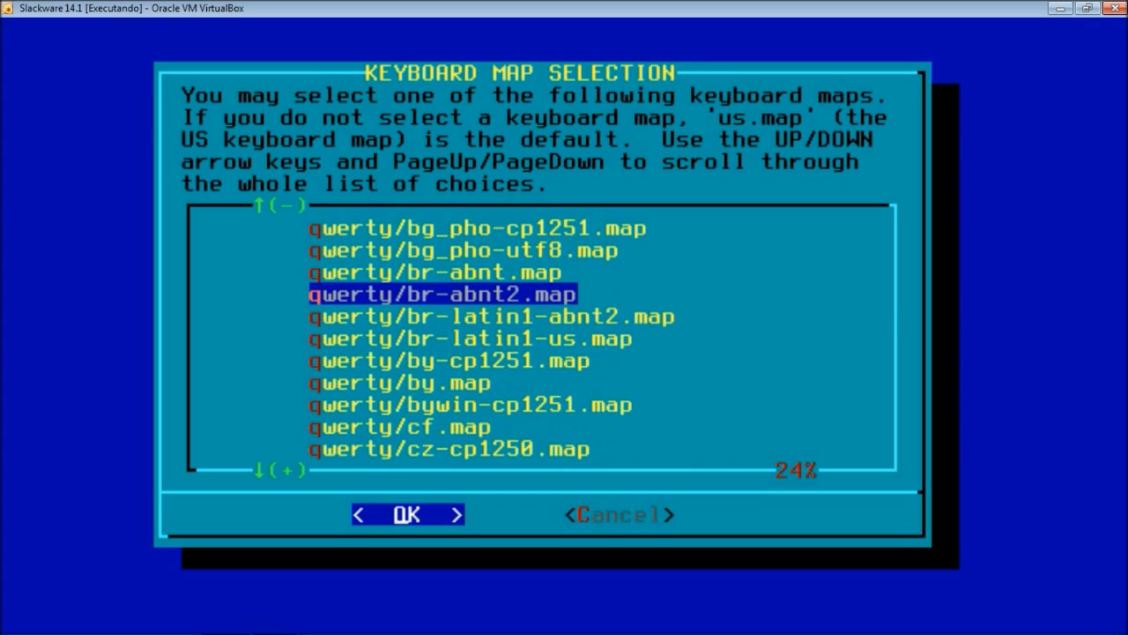
key("Up")
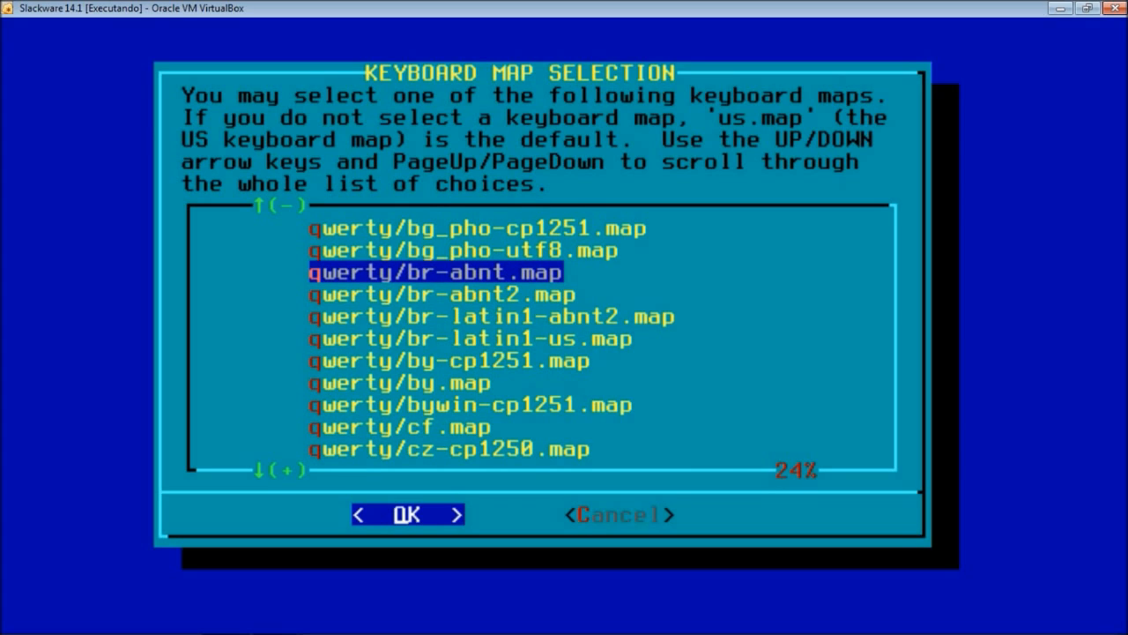
key("Return")
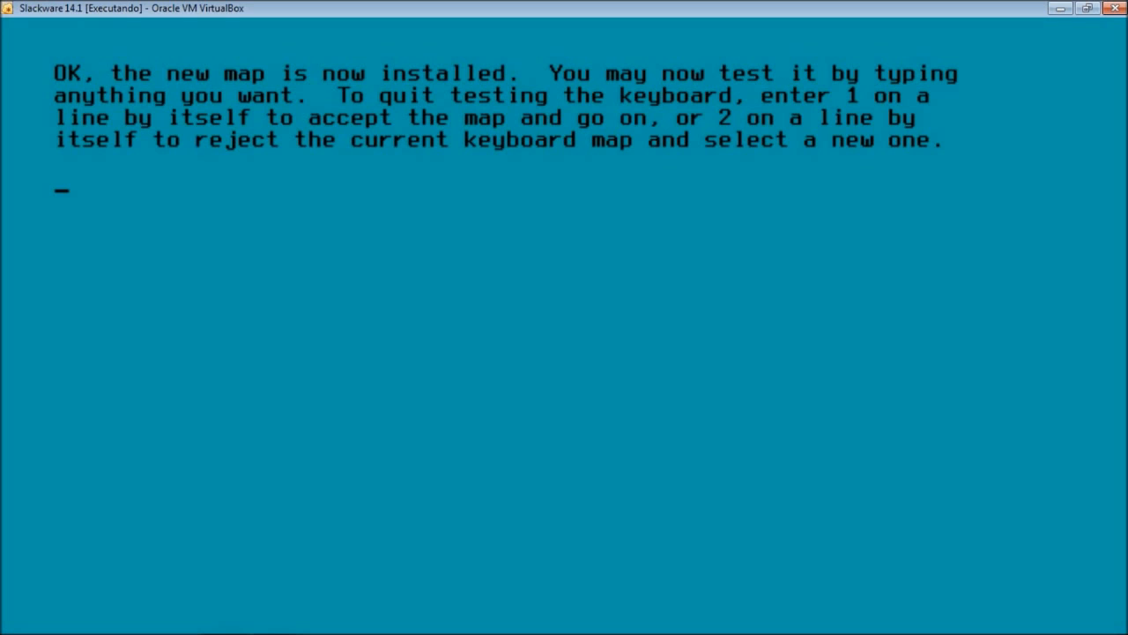
- Test the Brazilian map by typing \,.; on the test line, then erase it
type("\\,.;")
key("BackSpace")
key("BackSpace")
key("BackSpace")
key("BackSpace")
- Reject the tested map and reselect qwerty/br-abnt.map from the keyboard map list
type("2")
key("Return")
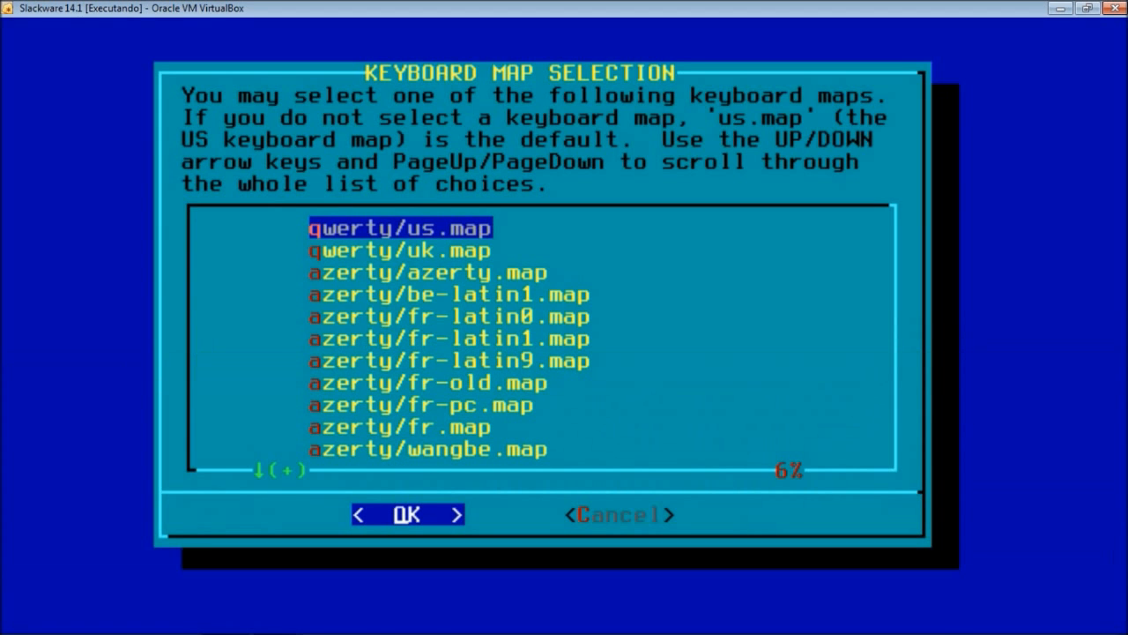
key("Down")
key("Down")
key("Down")
key("Down")
key("Down")
key("Down")
key("Down")
key("Down")
key("Down")
key("Down")
key("Down")
key("Down")
key("Down")
key("Down")
key("Down")
key("Down")
key("Down")
key("Down")
key("Down")
key("Down")
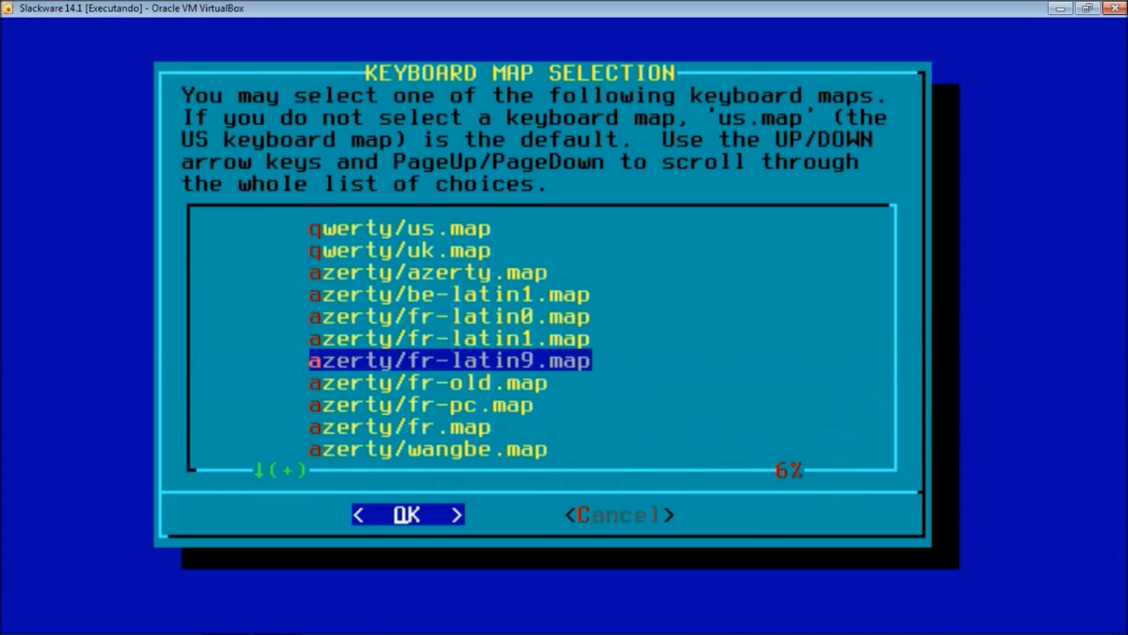
key("Down")
key("Down")
key("Down")
key("Down")
key("Down")
key("Down")
key("Down")
key("Down")
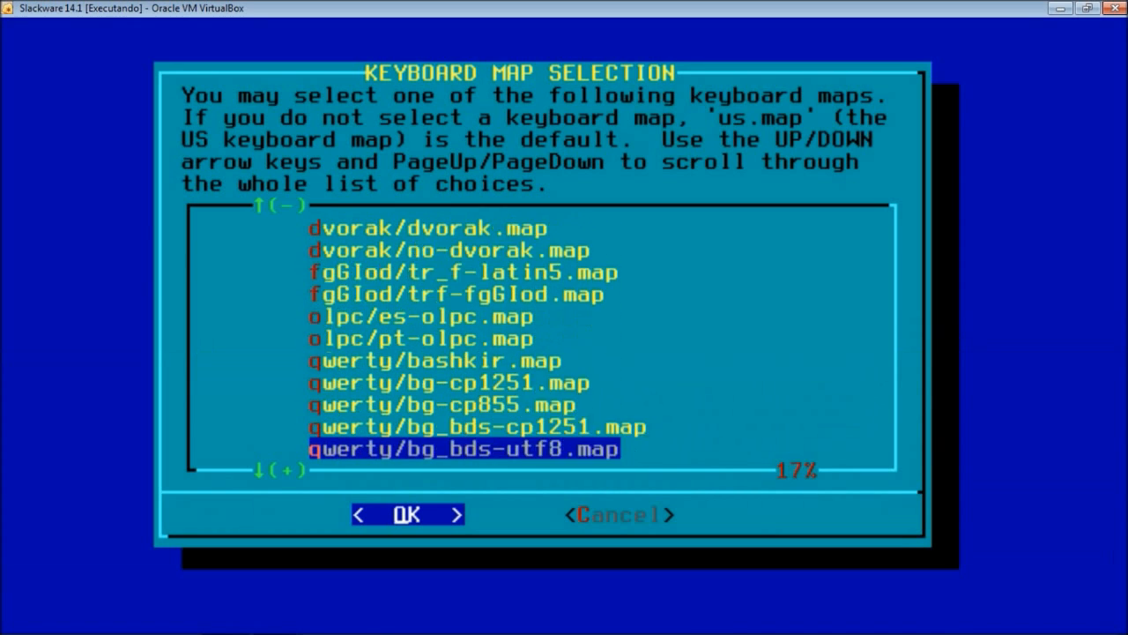
key("Up")
key("Up")
key("Up")
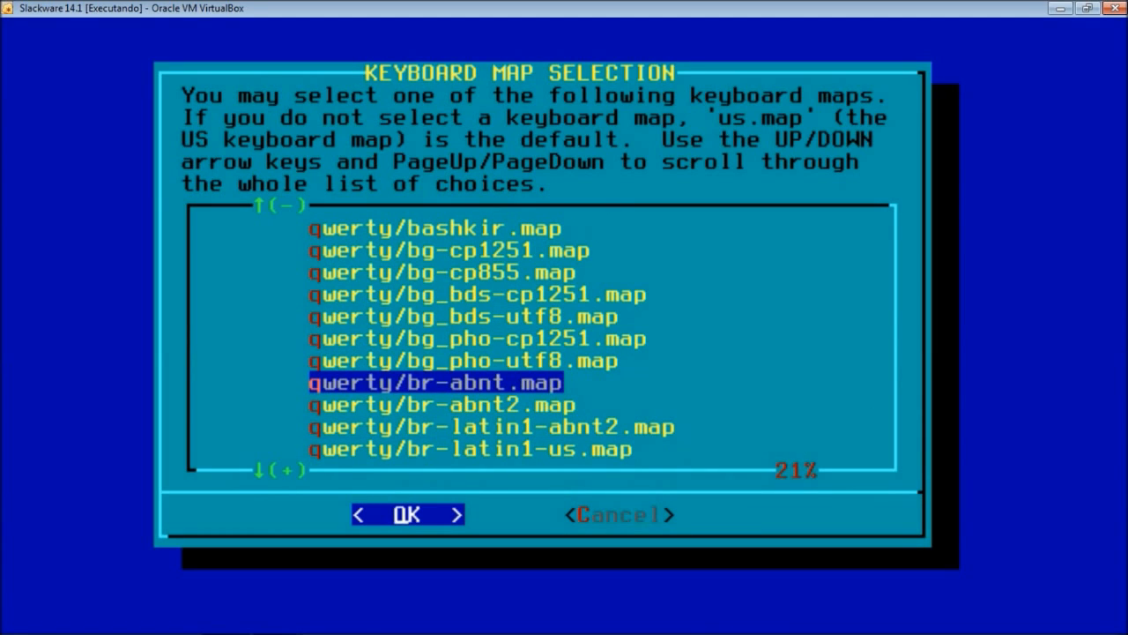
key("Return")
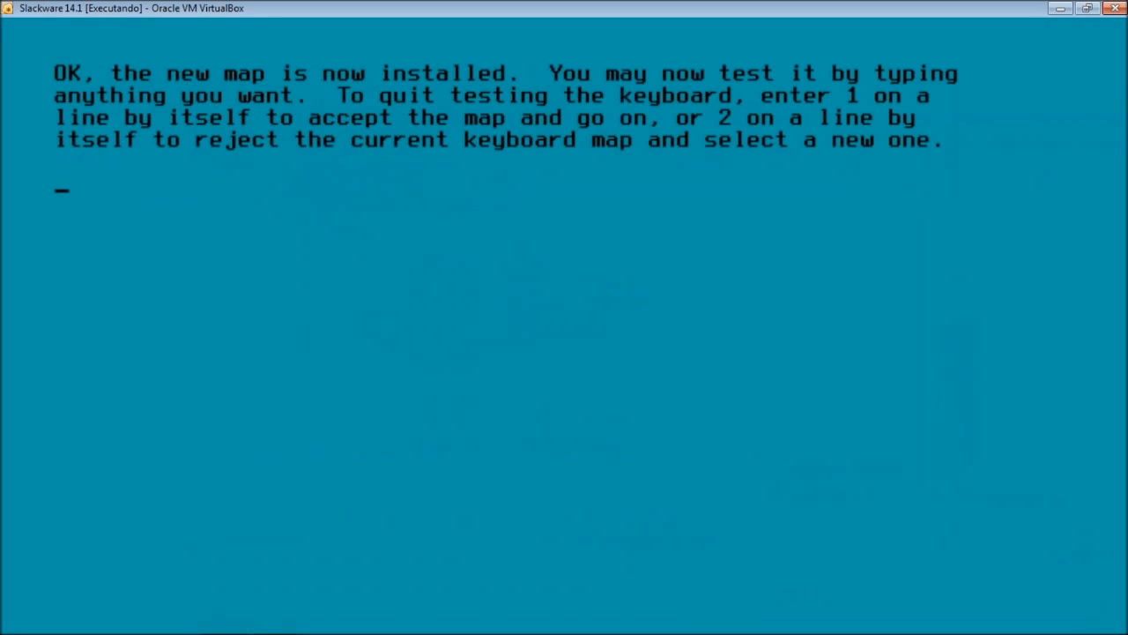
- Test the br-abnt map with sample characters, then accept it by entering 1
type("\\zxc")
key("BackSpace")
key("BackSpace")
key("BackSpace")
key("BackSpace")
type("1")
key("Return")
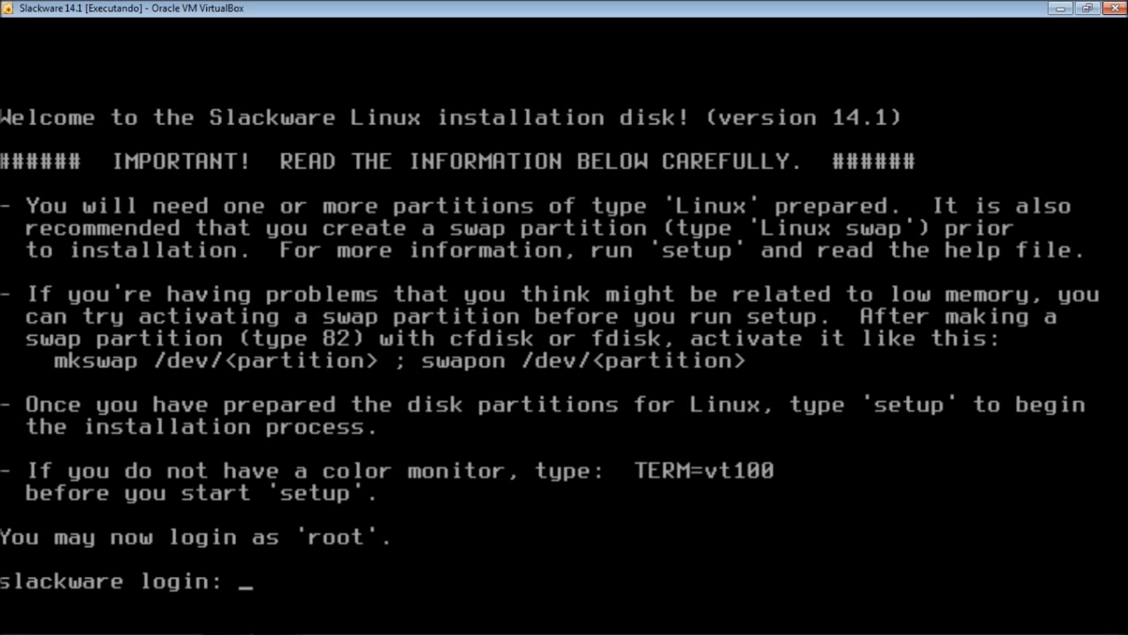
- Log in as root at the slackware login prompt
key("Return")
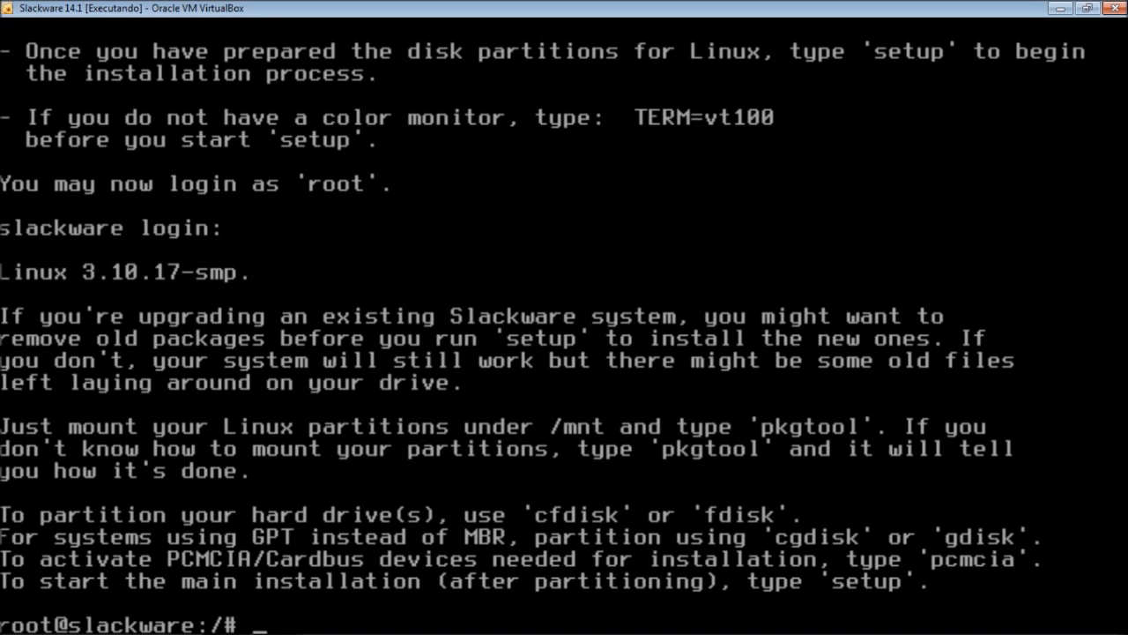
- Run cfdisk to edit partitions on the 26843.55 MB /dev/sda disk
type("cfdisk")
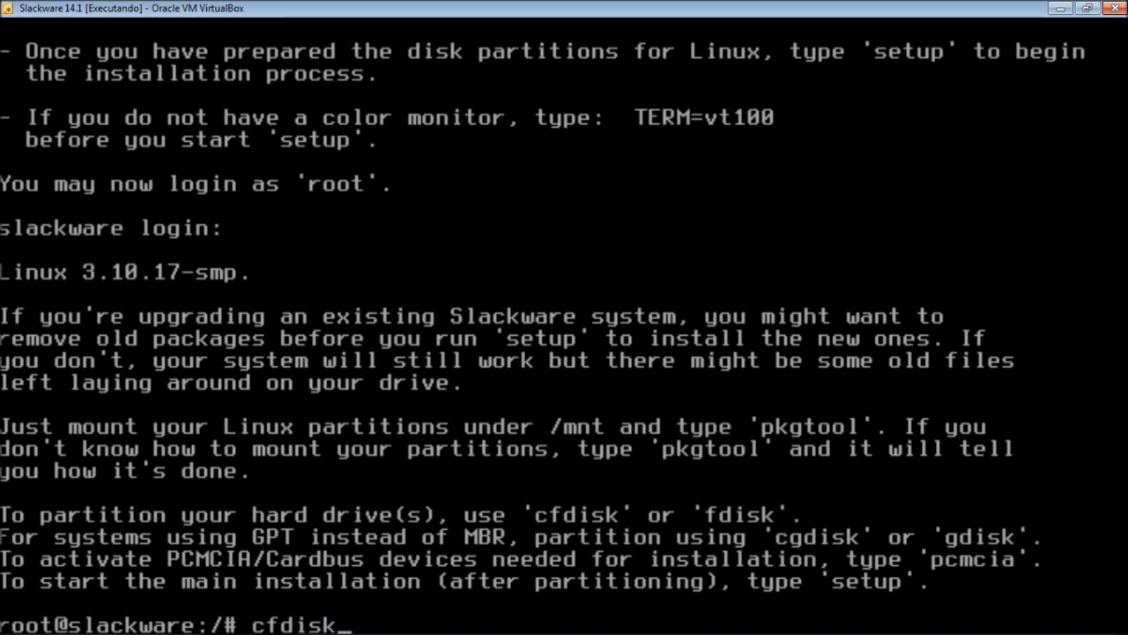
key("Return")
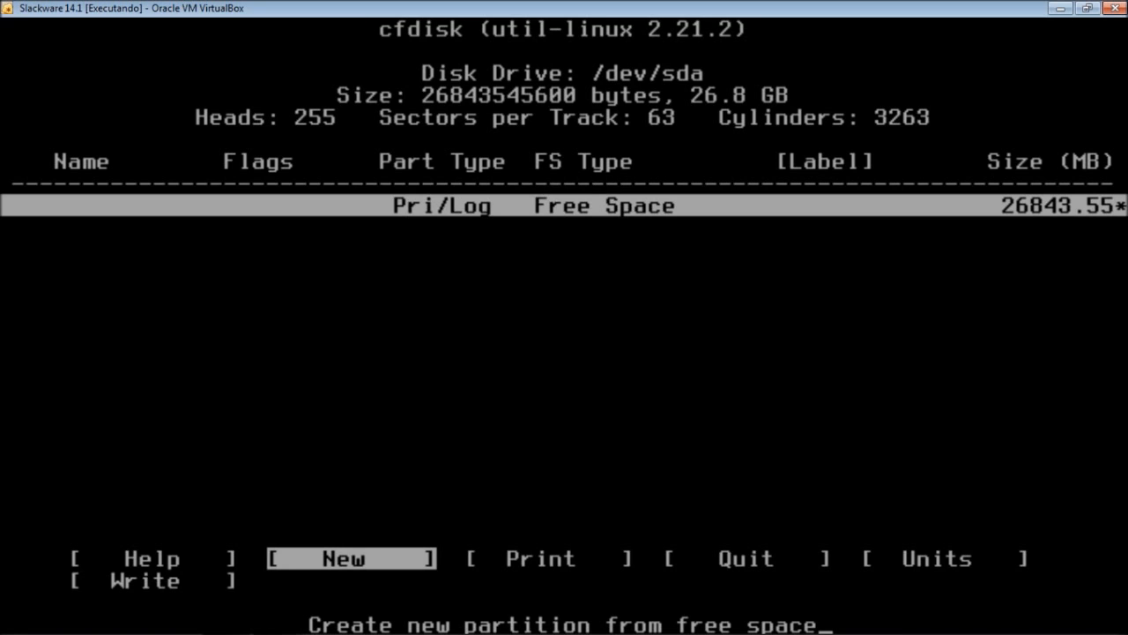
- Create a 602 MB primary partition, sda1, at the beginning of the free space
key("Return")
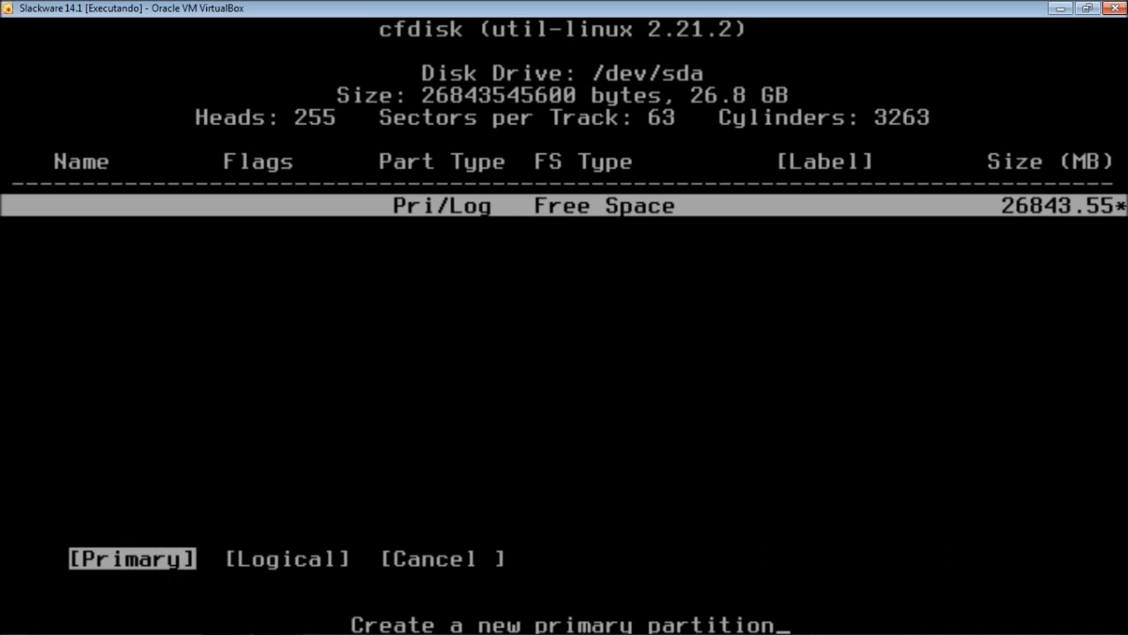
key("Return")
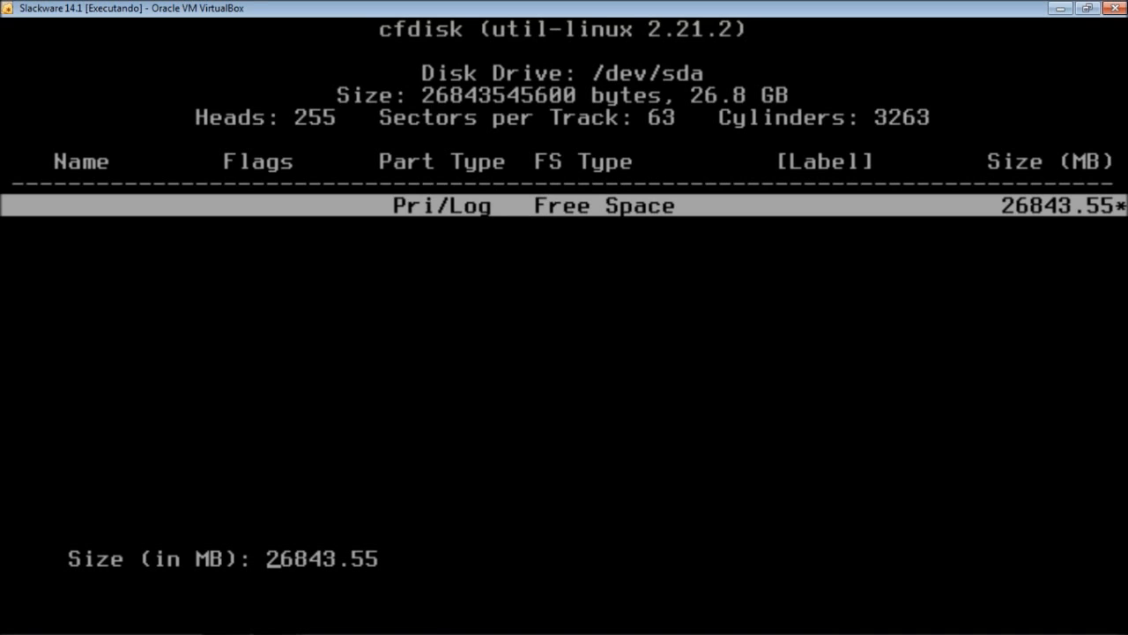
type("6")
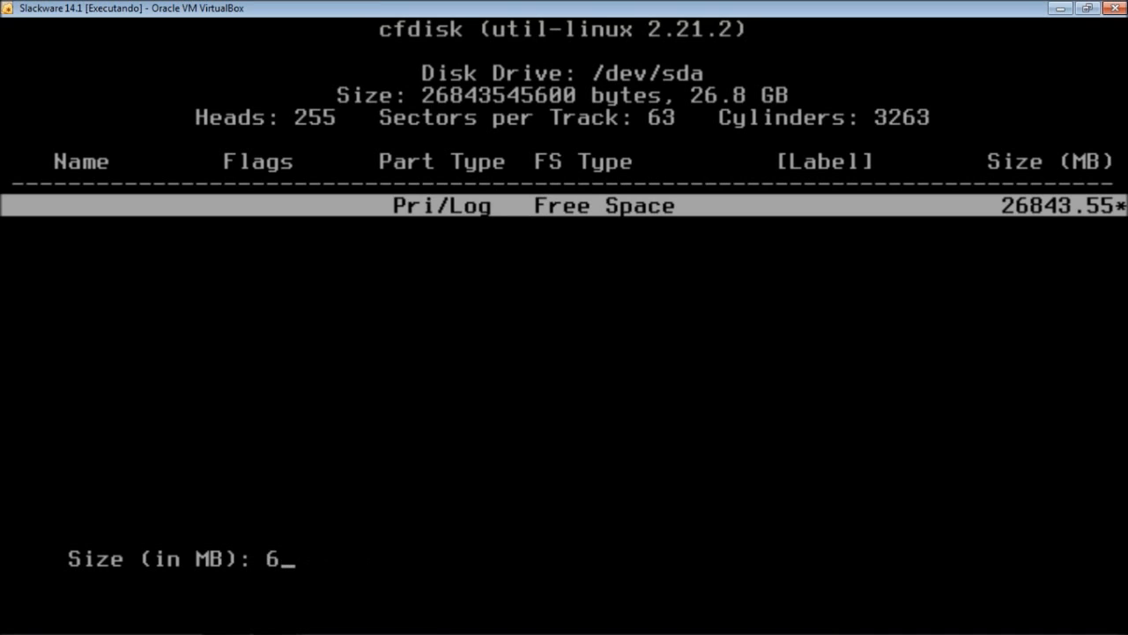
type("002")
key("BackSpace")
key("BackSpace")
type("2")
key("Return")
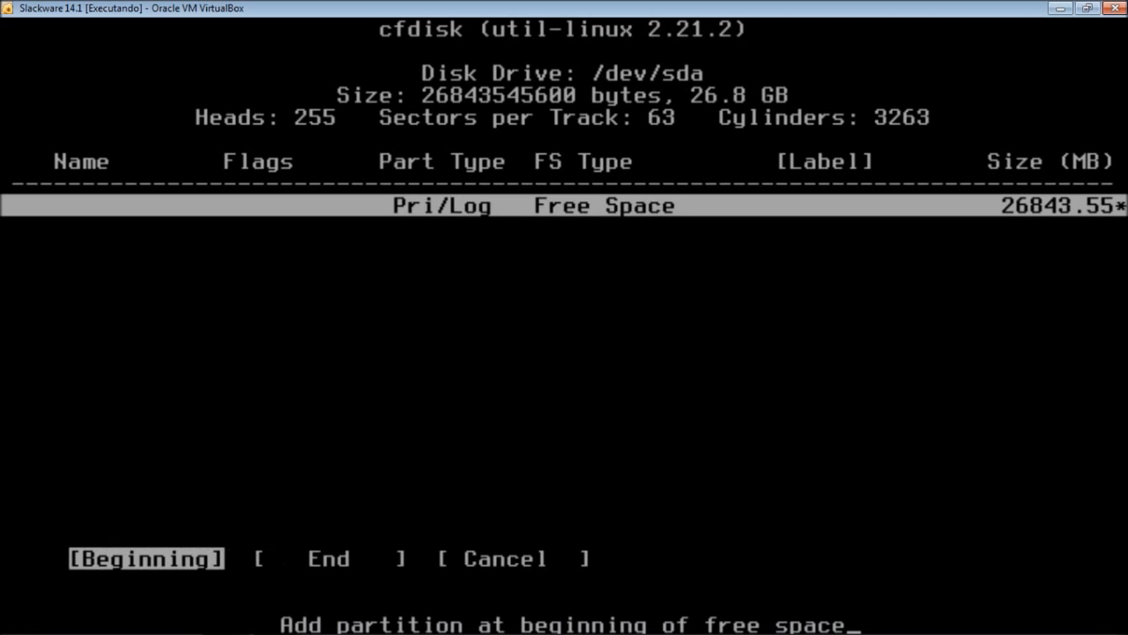
key("Return")
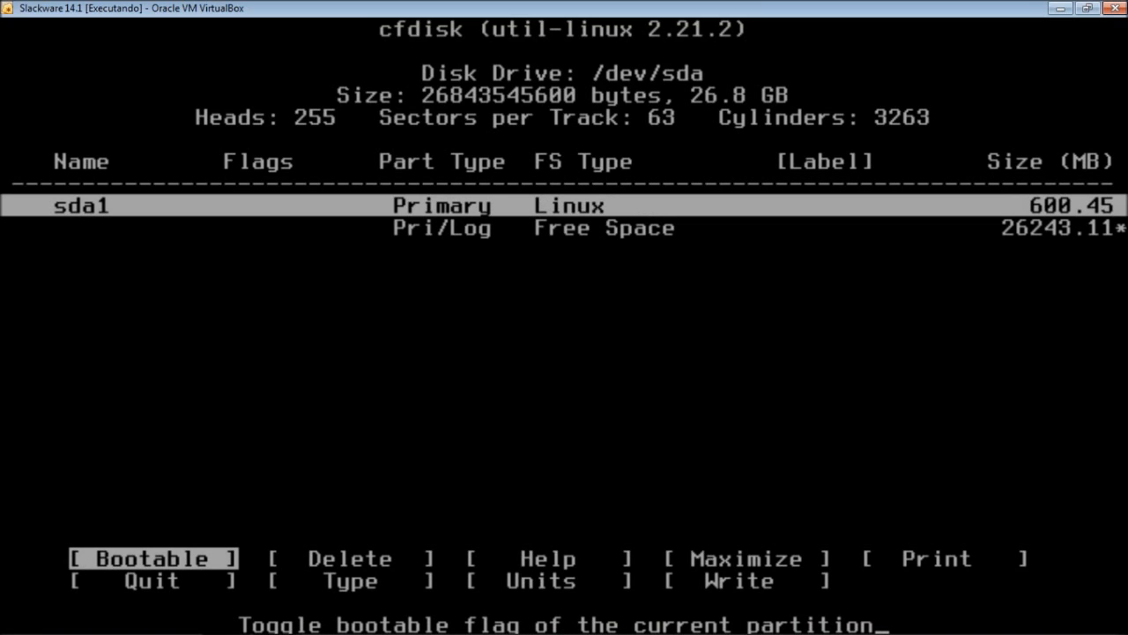
- Change sda1's filesystem type to Linux swap using code 82
key("Right")
key("Right")
key("Right")
key("Right")
key("Right")
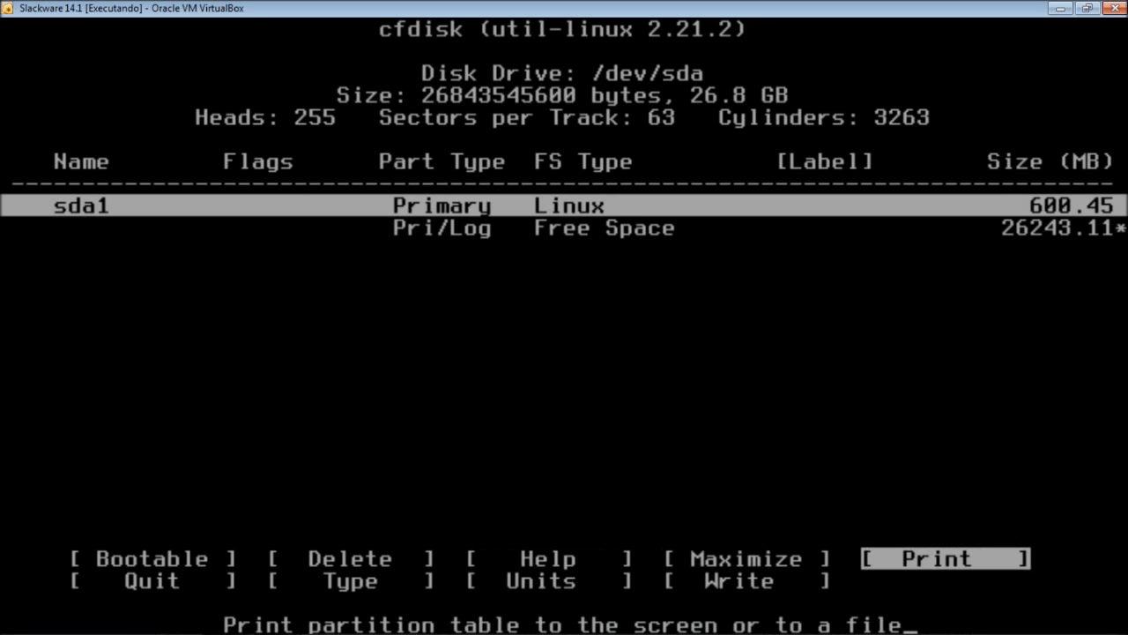
key("Right")
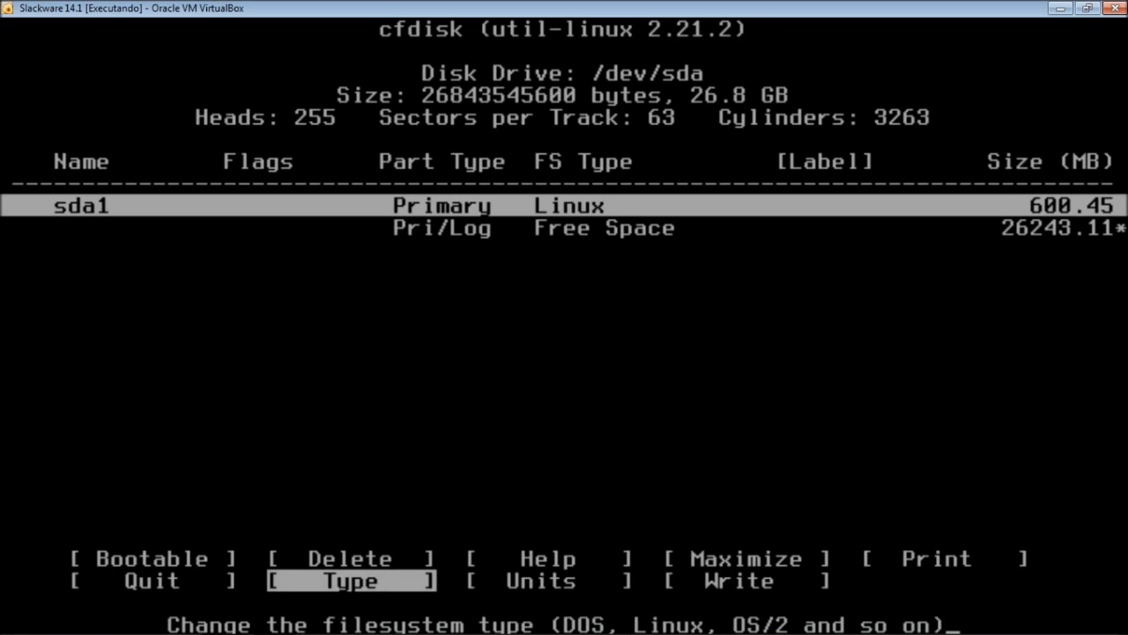
key("Return")
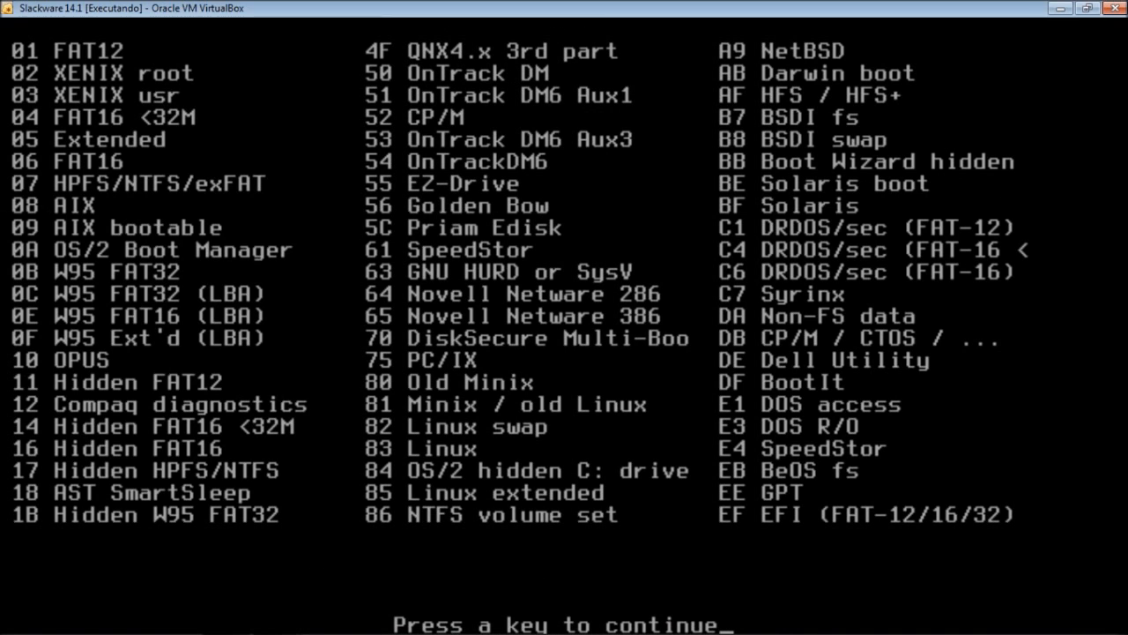
key("Return")
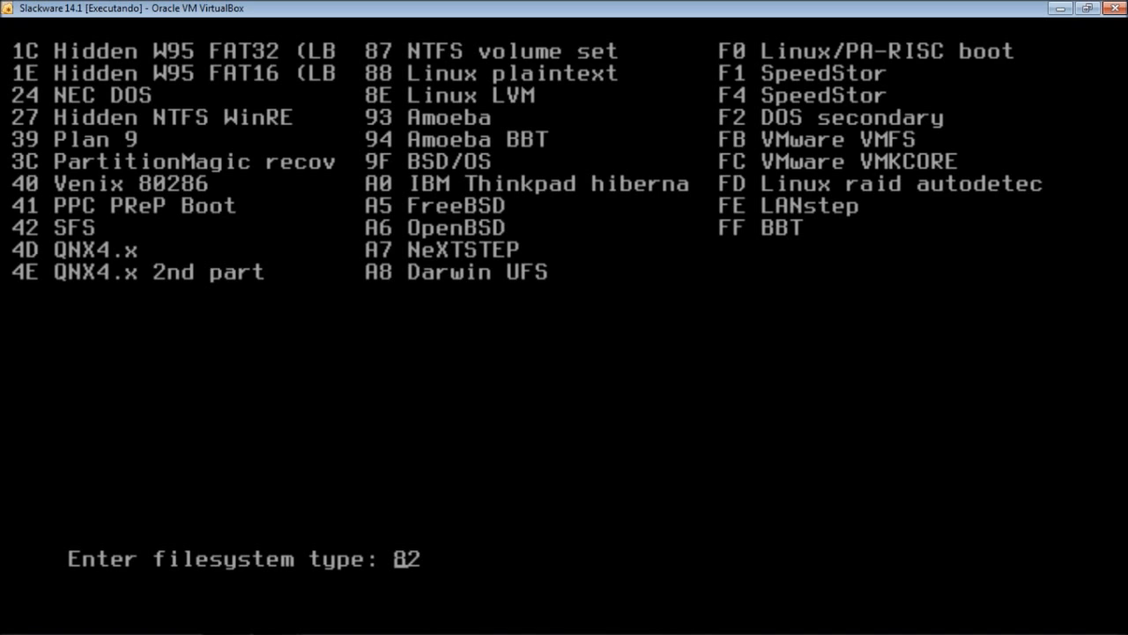
key("Return")
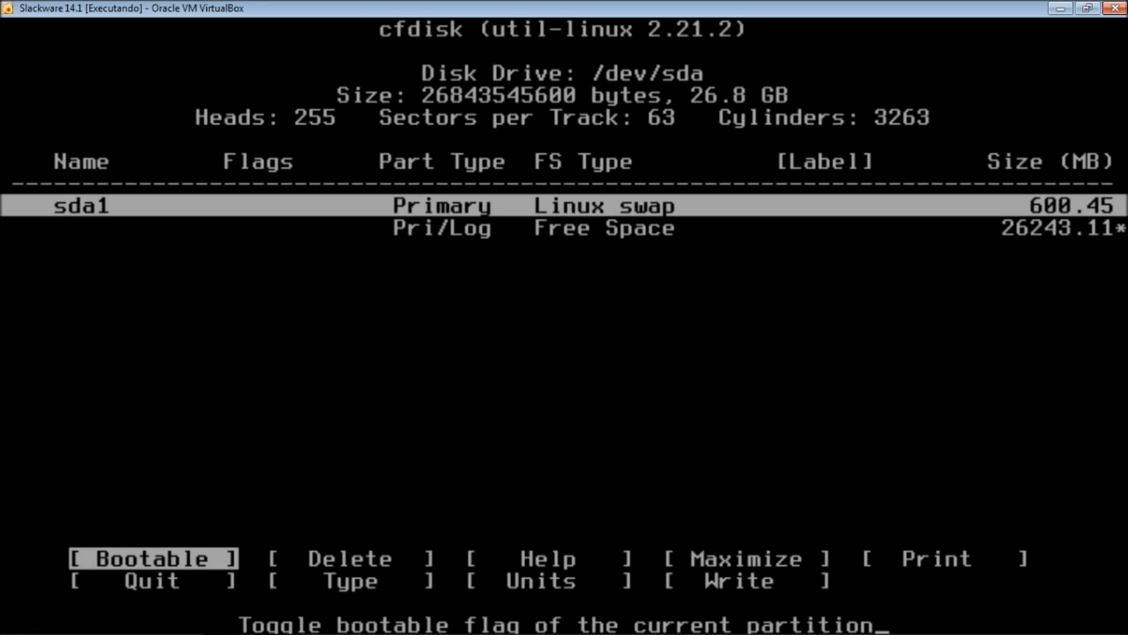
- Create primary partition sda2 using the entire remaining 26243.11 MB of free space
key("Down")
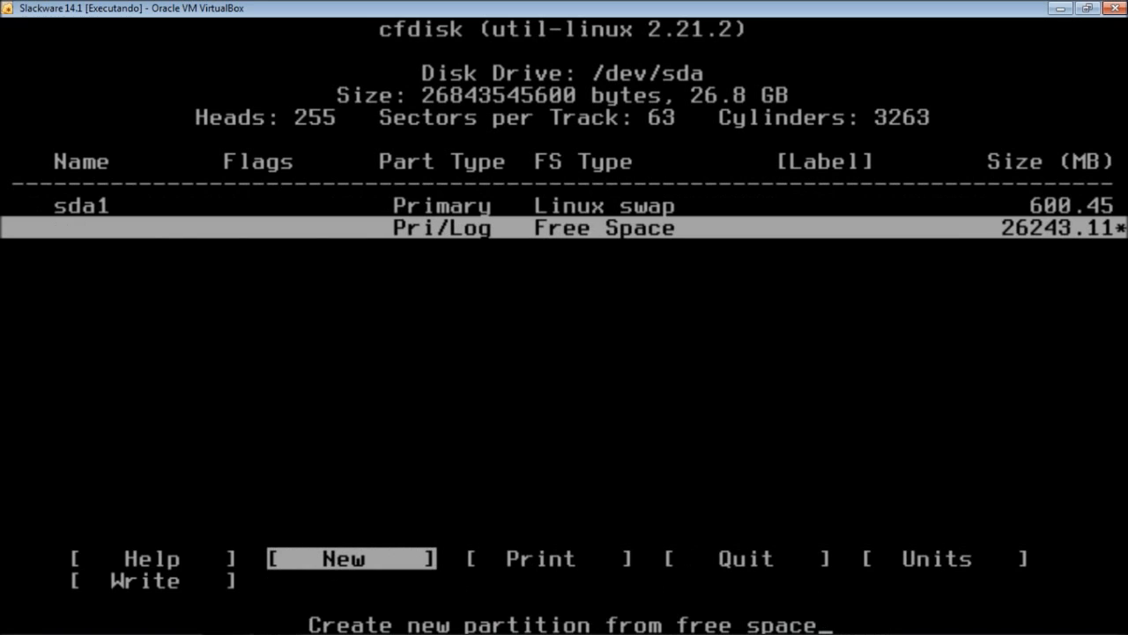
key("Return")
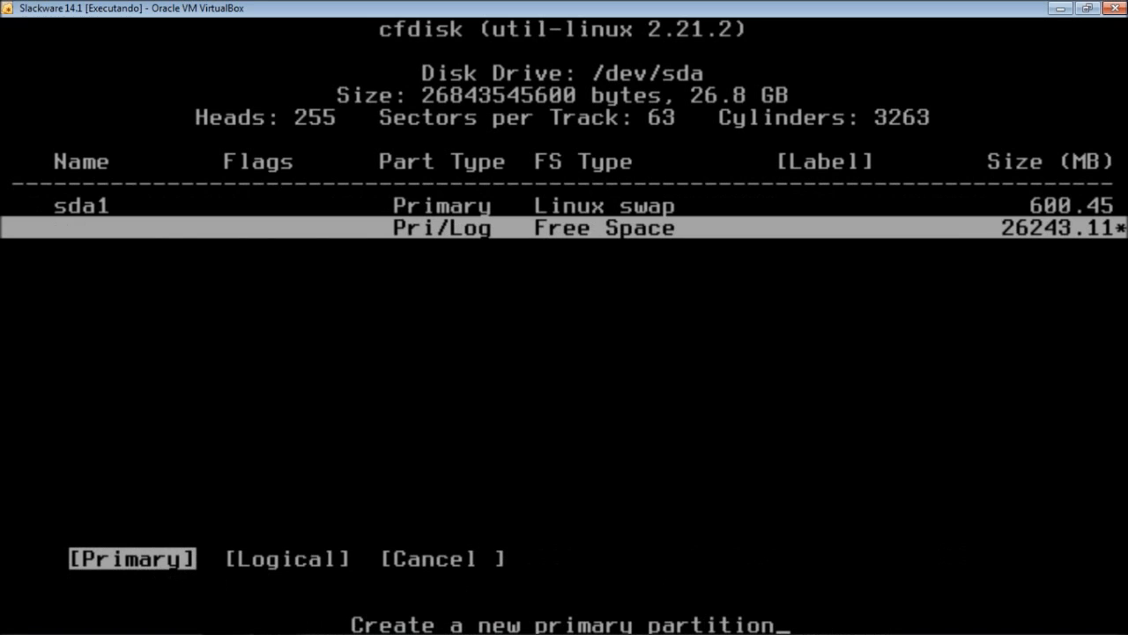
key("Return")
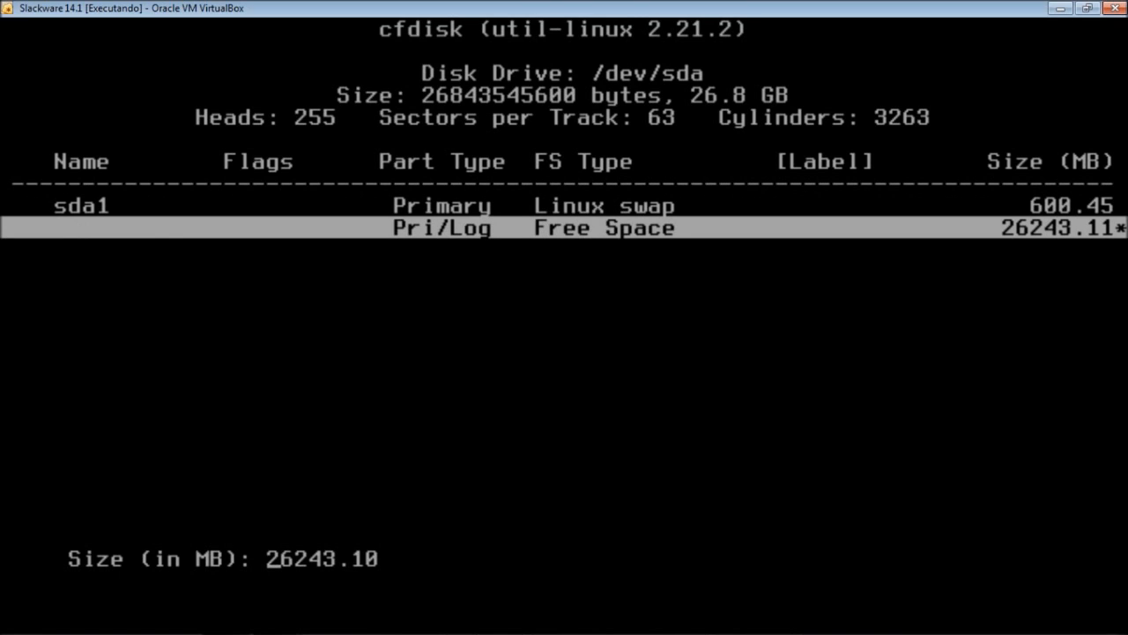
key("Return")
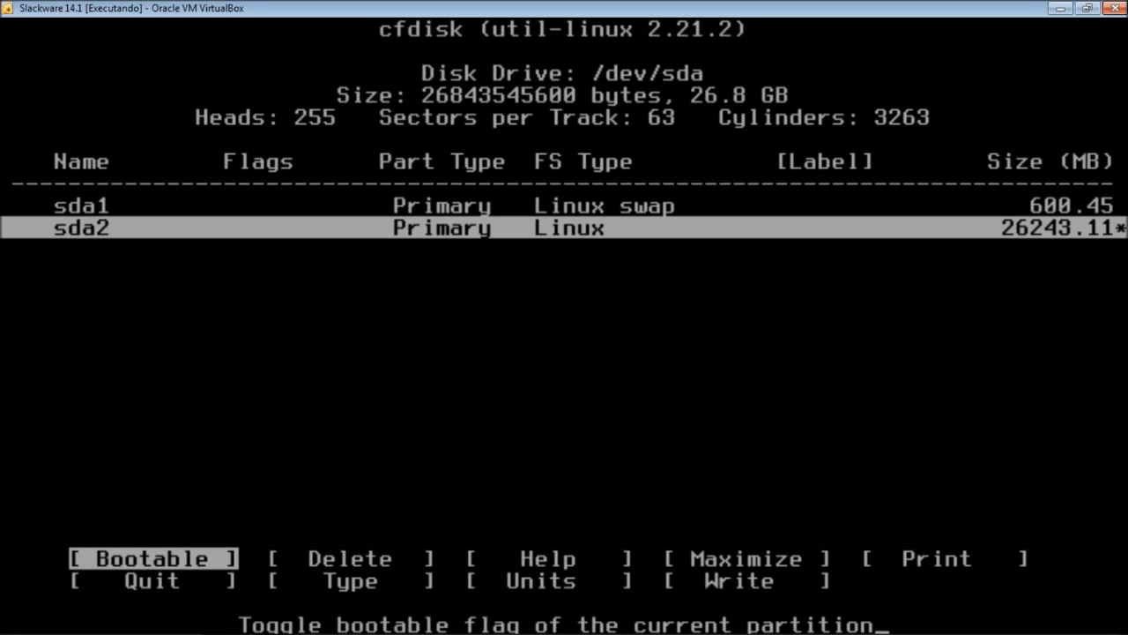
- Mark sda2 bootable and write the partition table to /dev/sda, confirming with yes
key("Return")
key("Right")
key("Right")
key("Right")
key("Right")
key("Right")
key("Right")
key("Right")
key("Right")
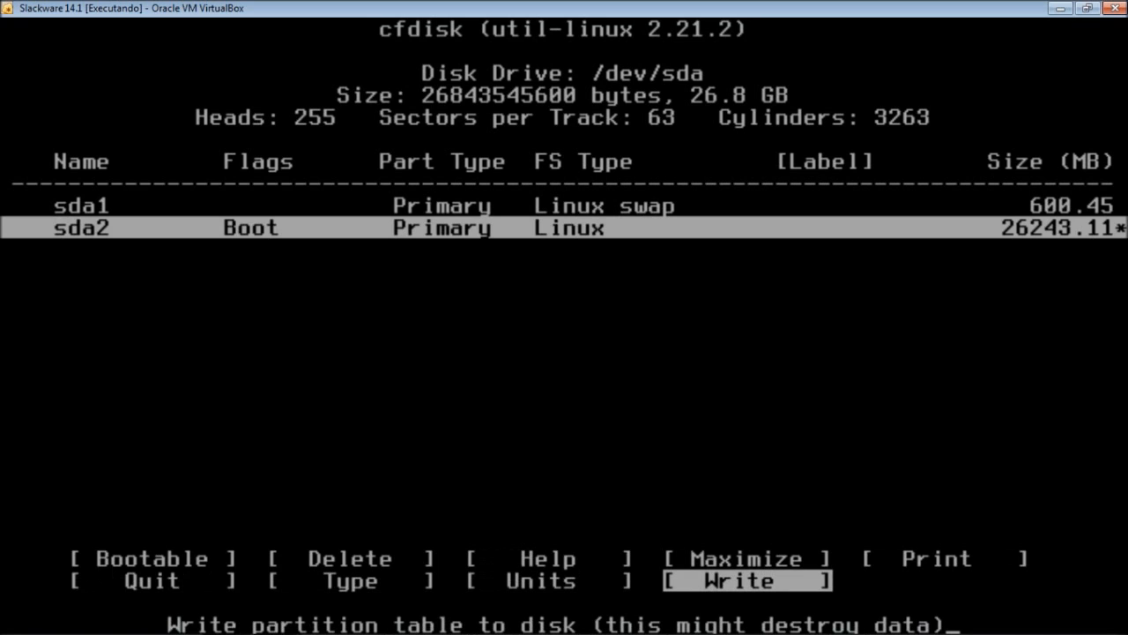
key("Return")
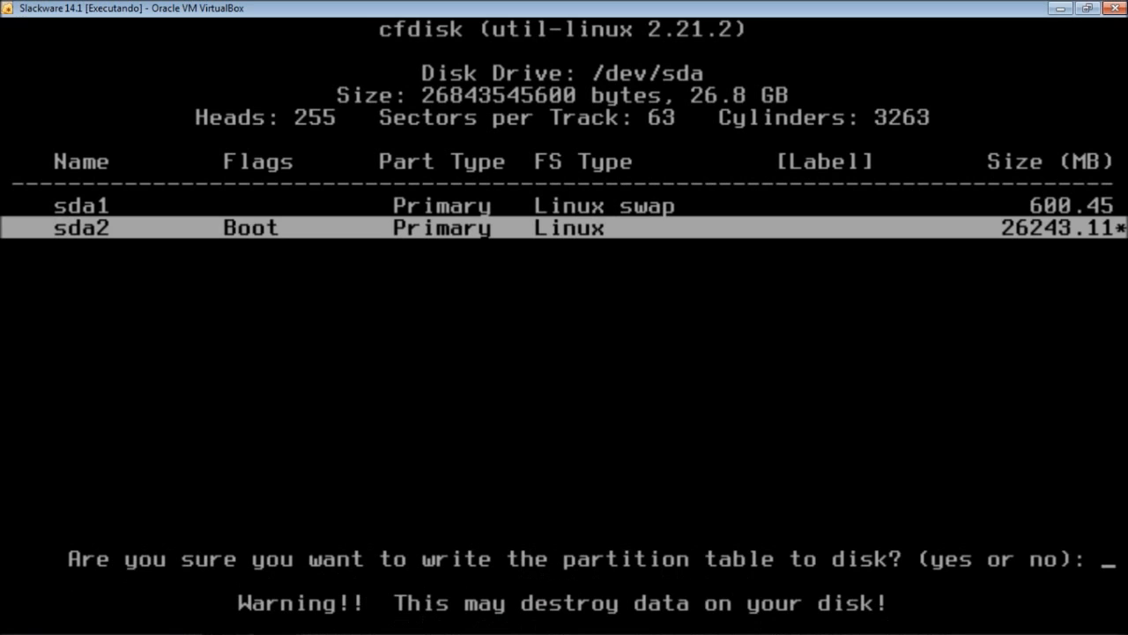
type("yes")
key("Return")
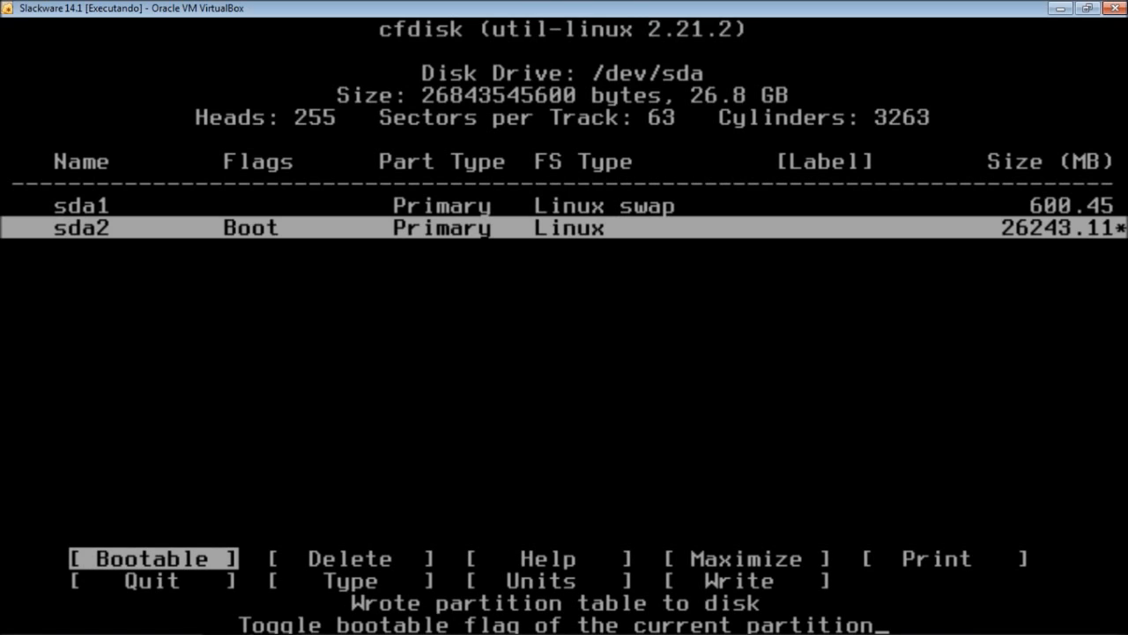
key("Right")
key("Right")
key("Right")
key("Right")
key("Right")
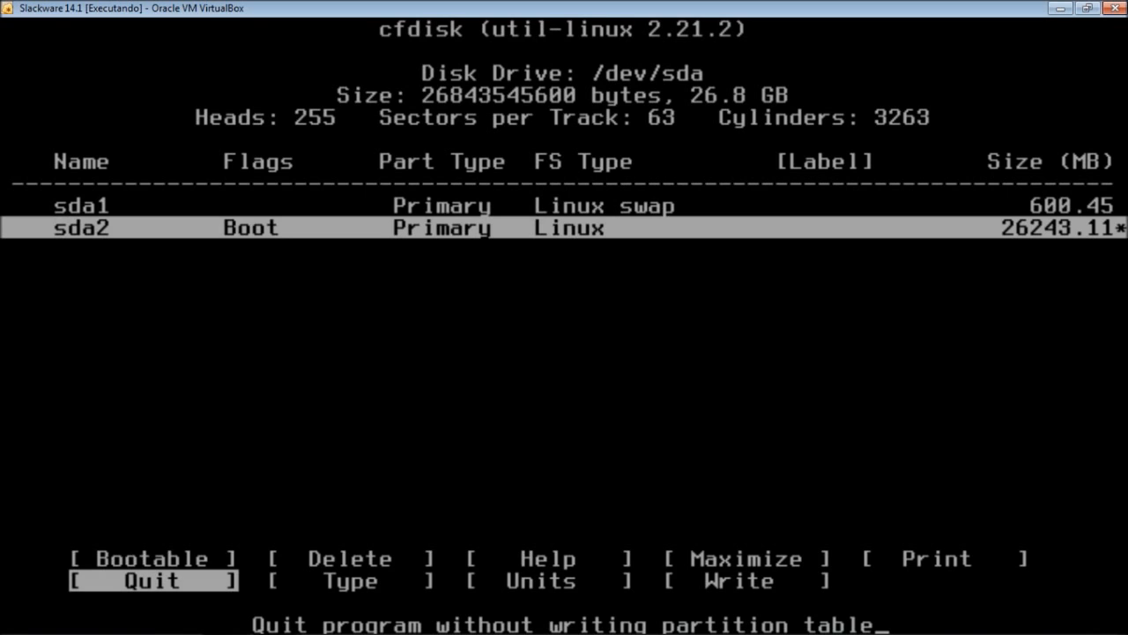
- Quit cfdisk, clear the root console, and type the setup command
key("Return")
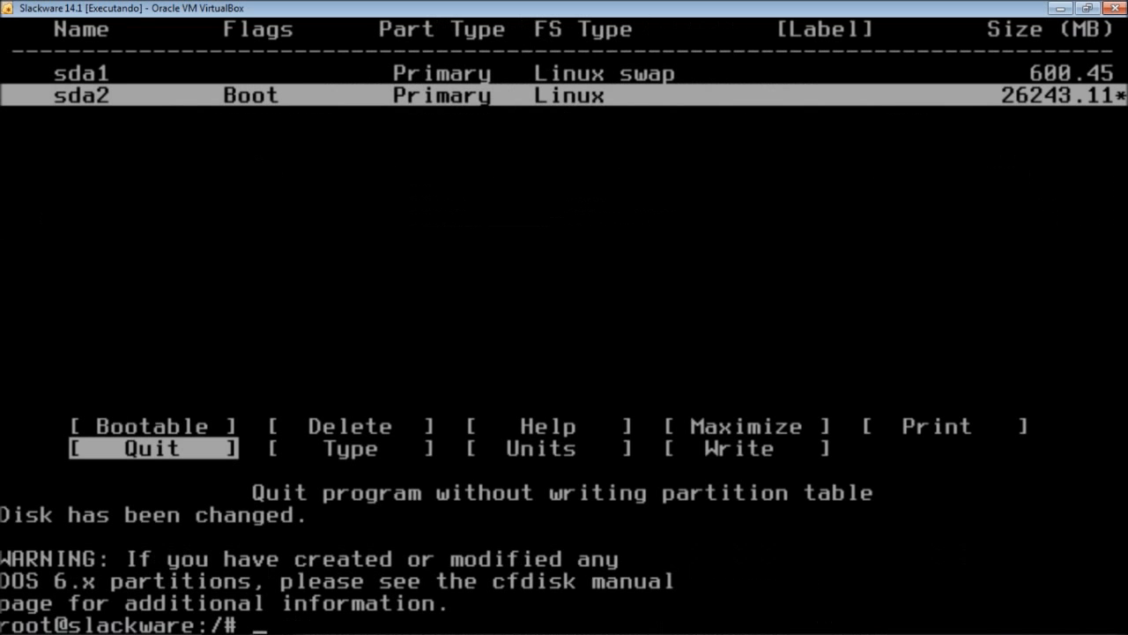
type("clear")
key("Return")
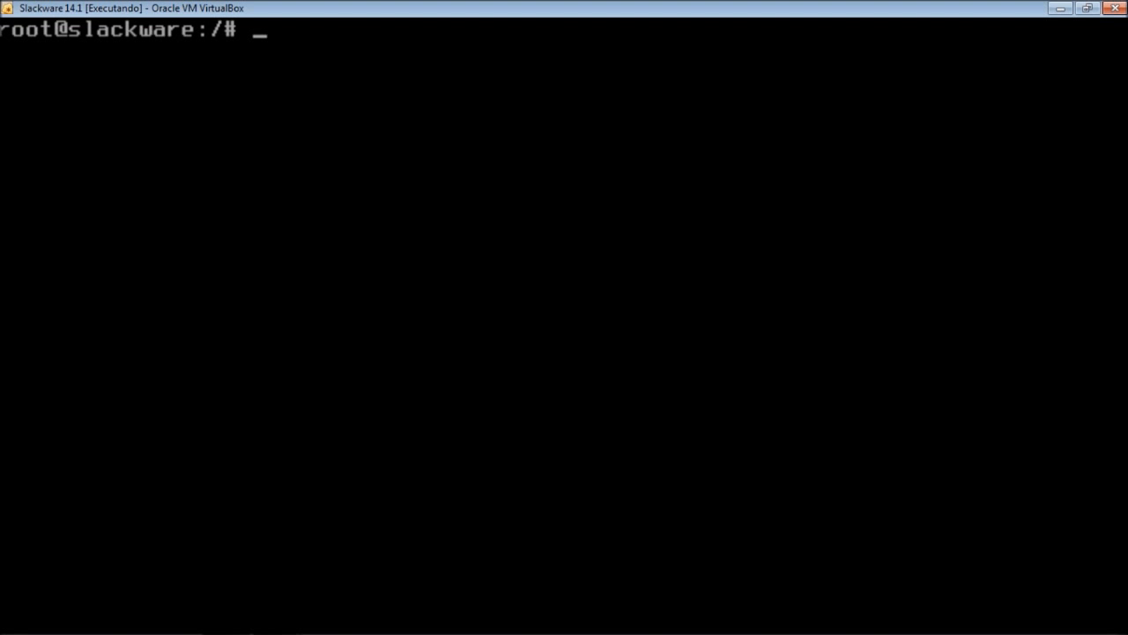
type("setup")
- Launch Slackware setup and move the main menu highlight to ADDSWAP
key("Return")
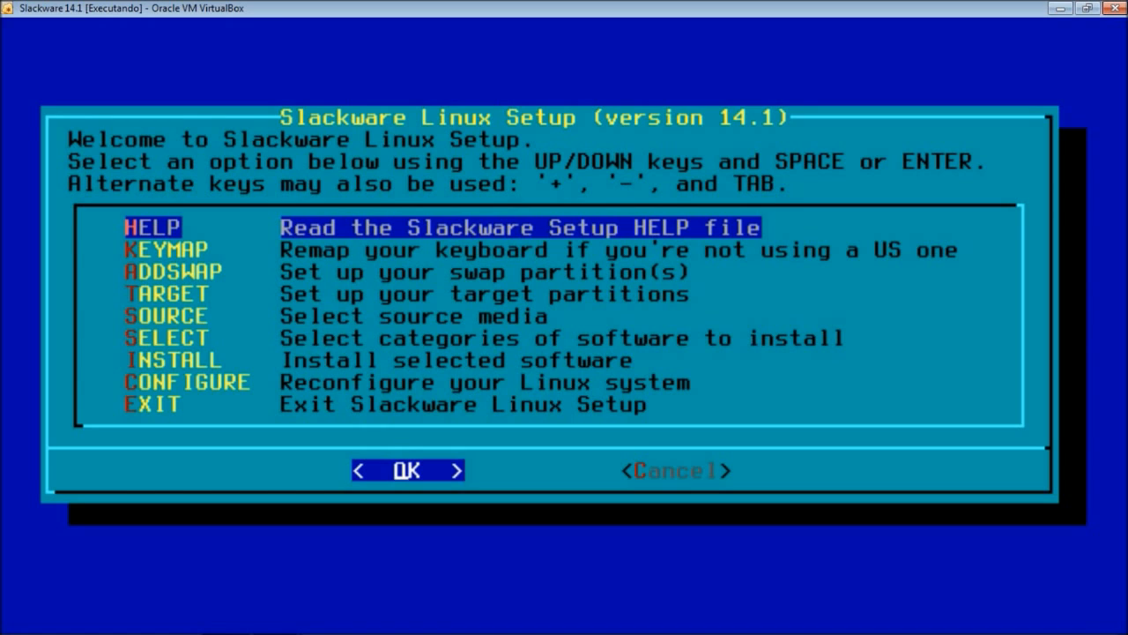
key("Down")
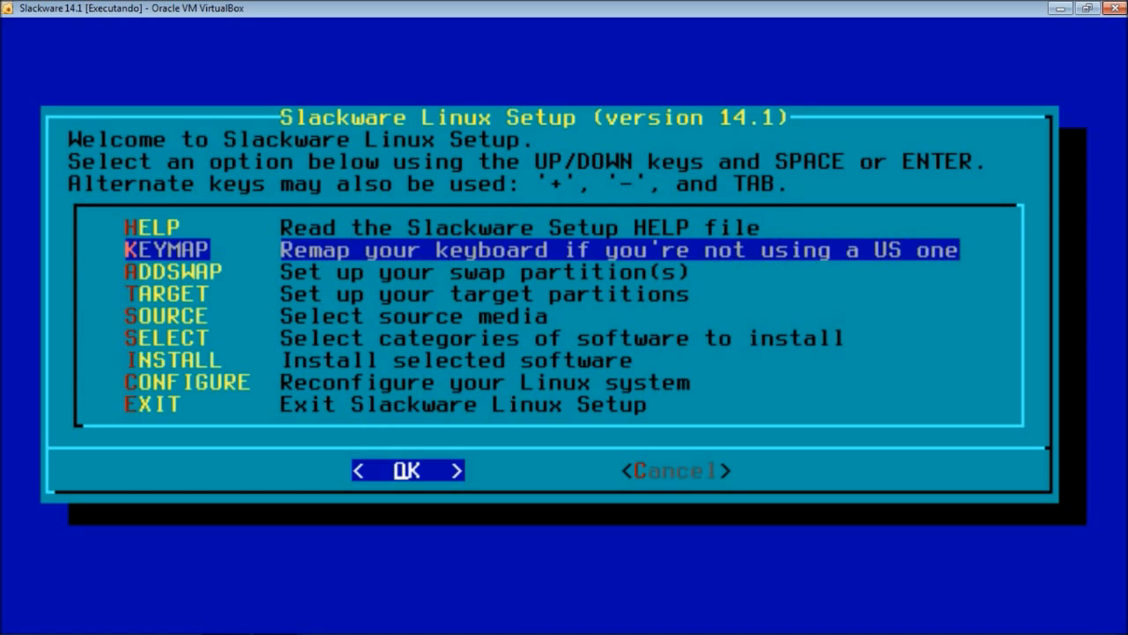
key("Down")
key("Down")
key("Down")
key("Down")
key("Down")
key("Down")
key("Down")
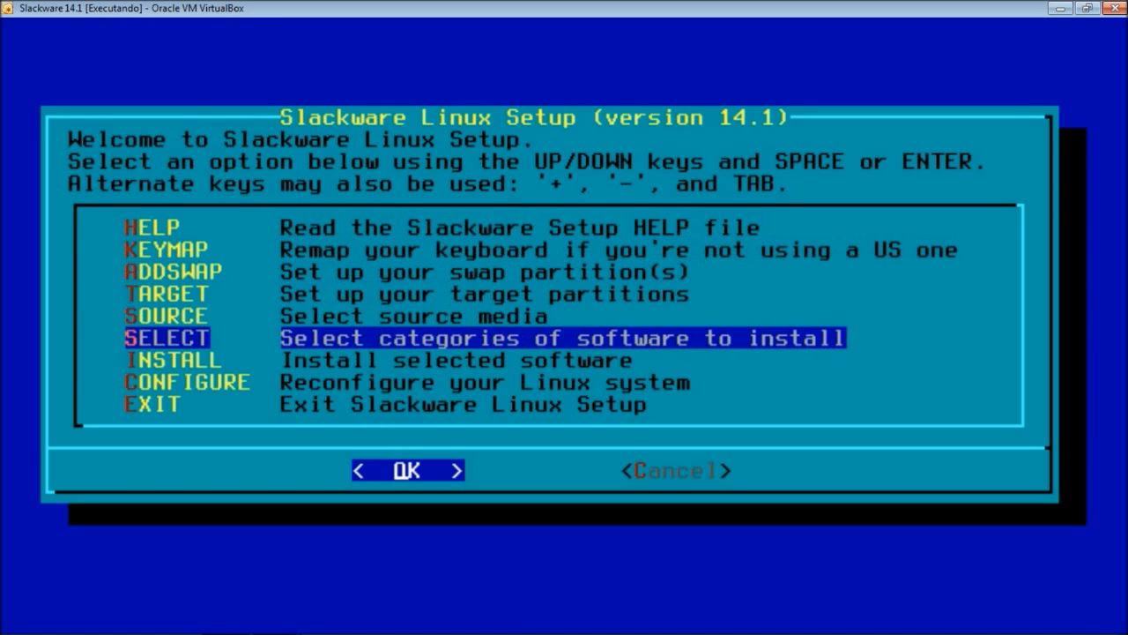
key("Up")
key("Up")
key("Up")
key("Up")
key("Up")
key("Up")
key("Up")
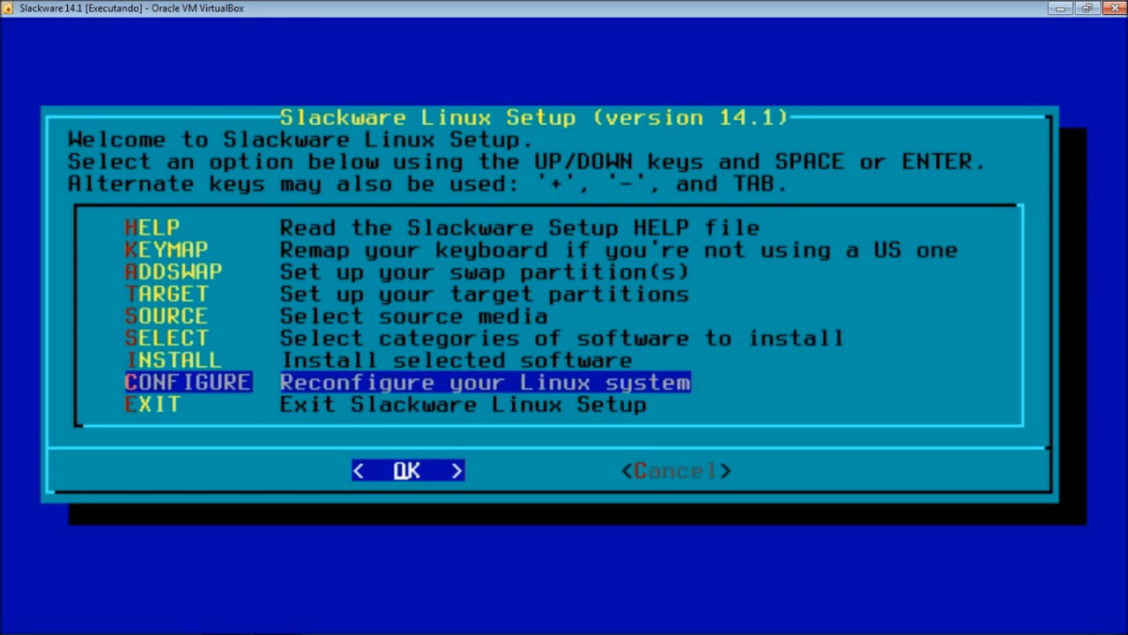
key("Up")
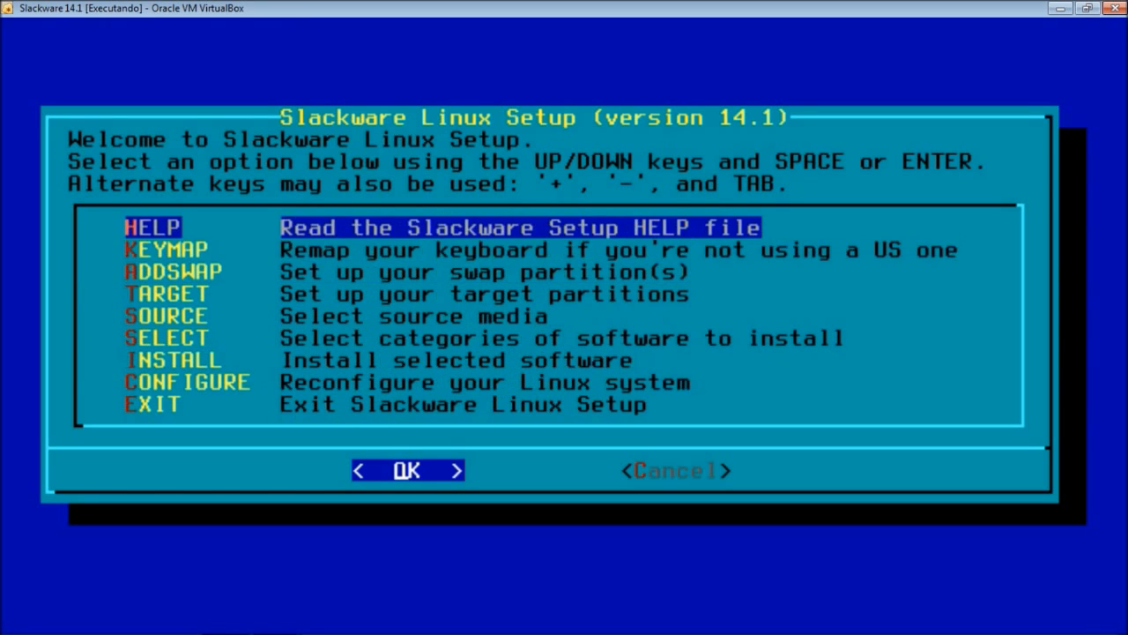
key("Down")
key("Down")
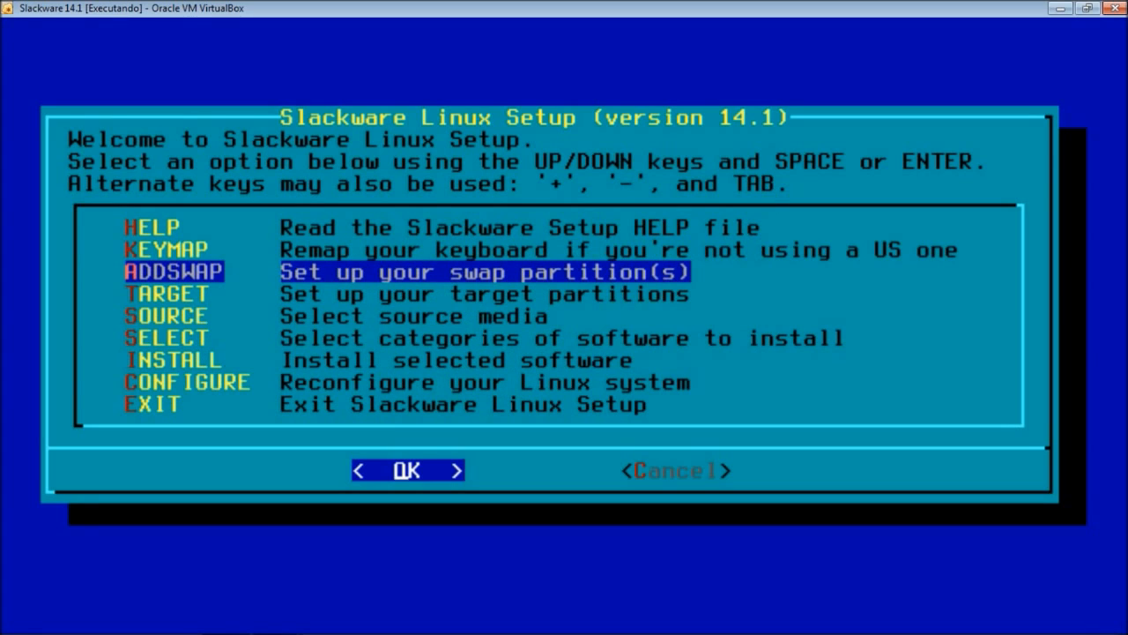
key("Up")
key("Up")
key("Down")
key("Down")
key("Down")
key("Down")
key("Down")
key("Down")
key("Down")
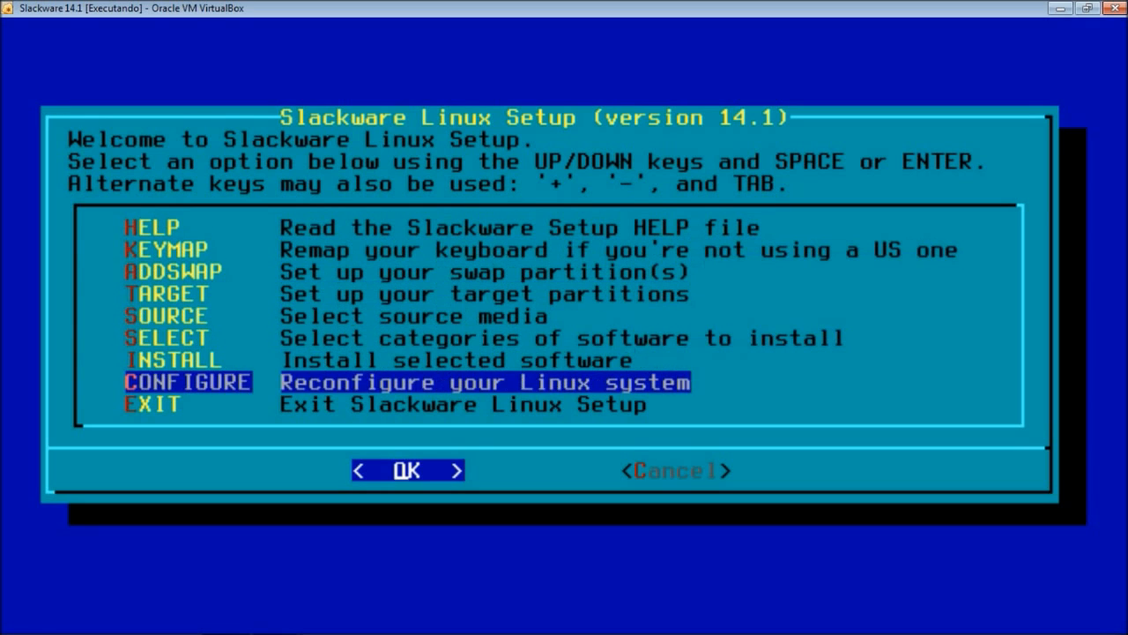
key("Up")
key("Up")
key("Up")
key("Up")
key("Up")
key("Up")
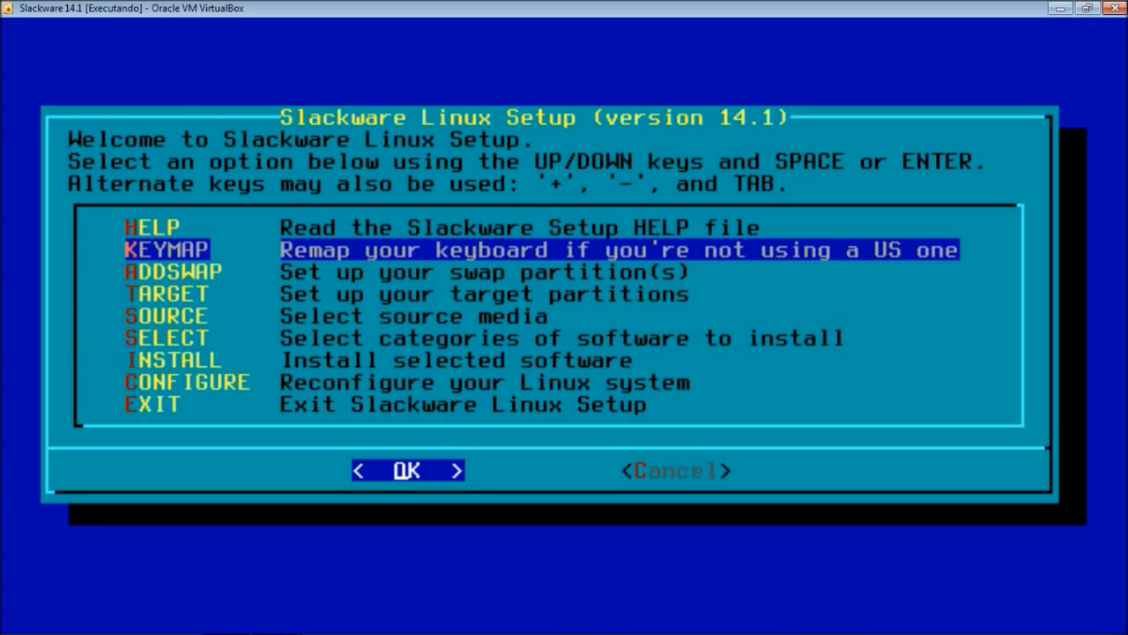
key("Up")
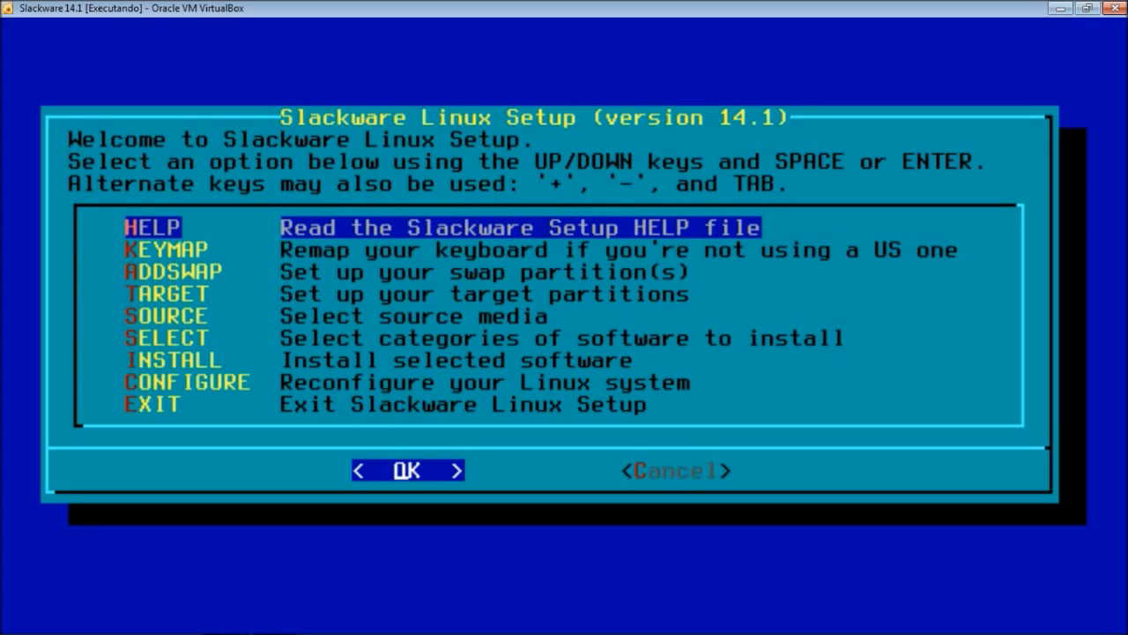
key("Down")
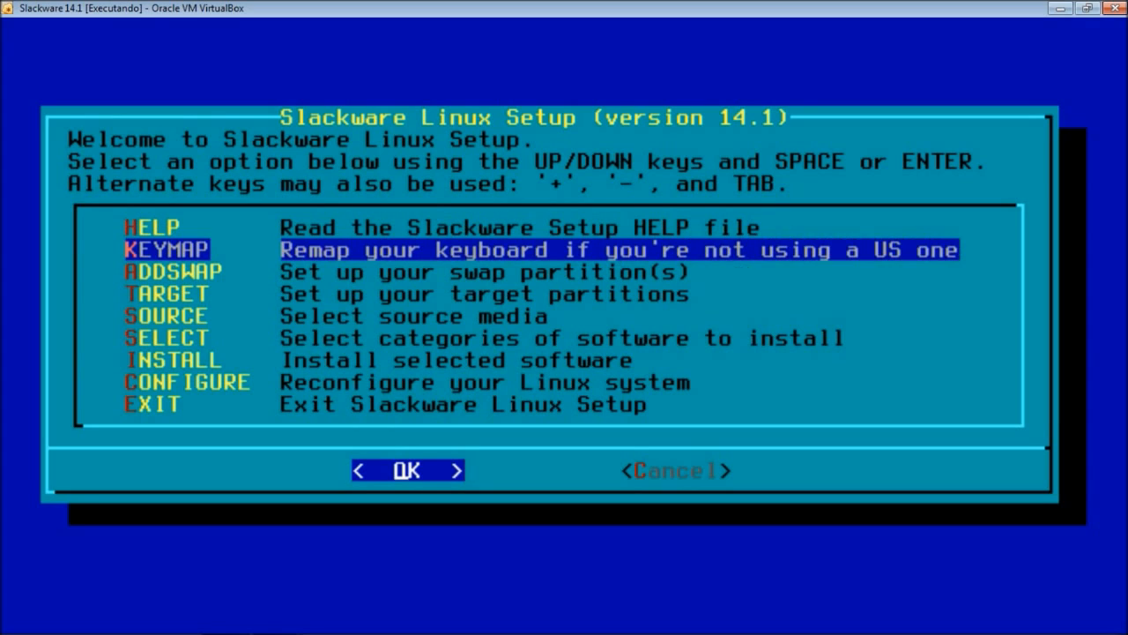
key("Down")
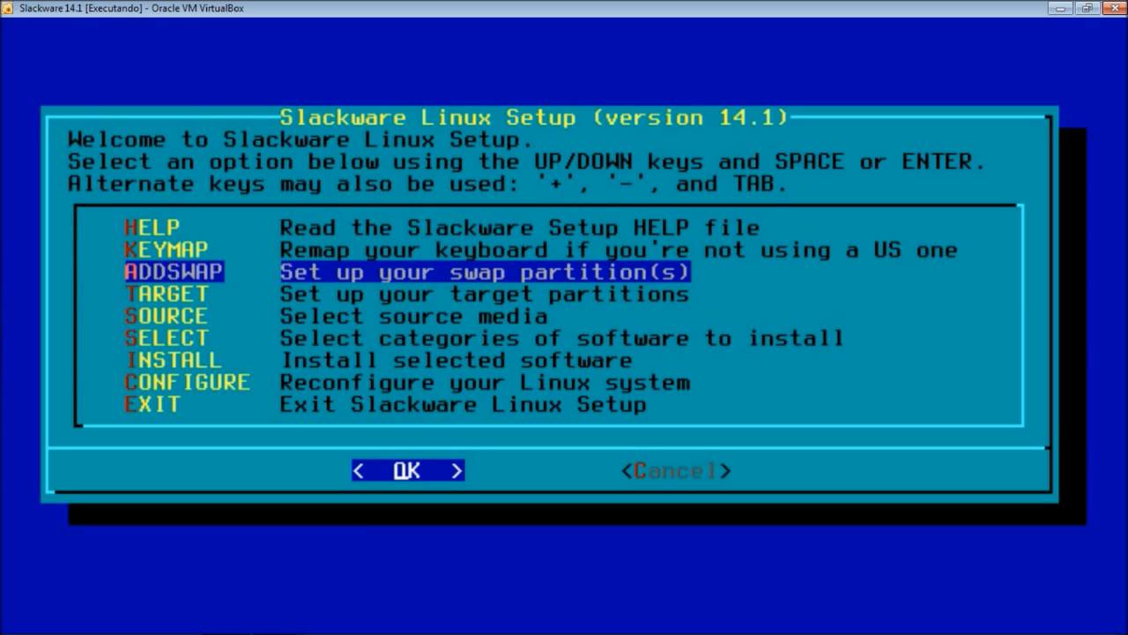
- Start swap setup so /dev/sda1 is detected as a 586341KB Linux swap partition
key("Return")
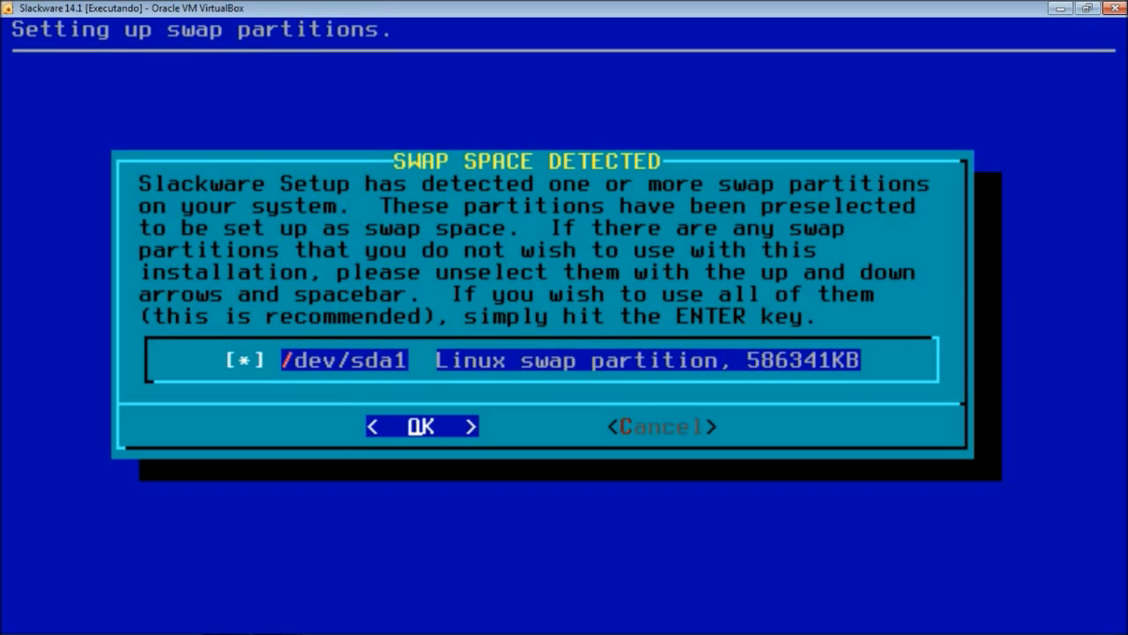
- Accept /dev/sda1 as swap, check it for bad blocks, activate it and confirm the configuration
key("Return")
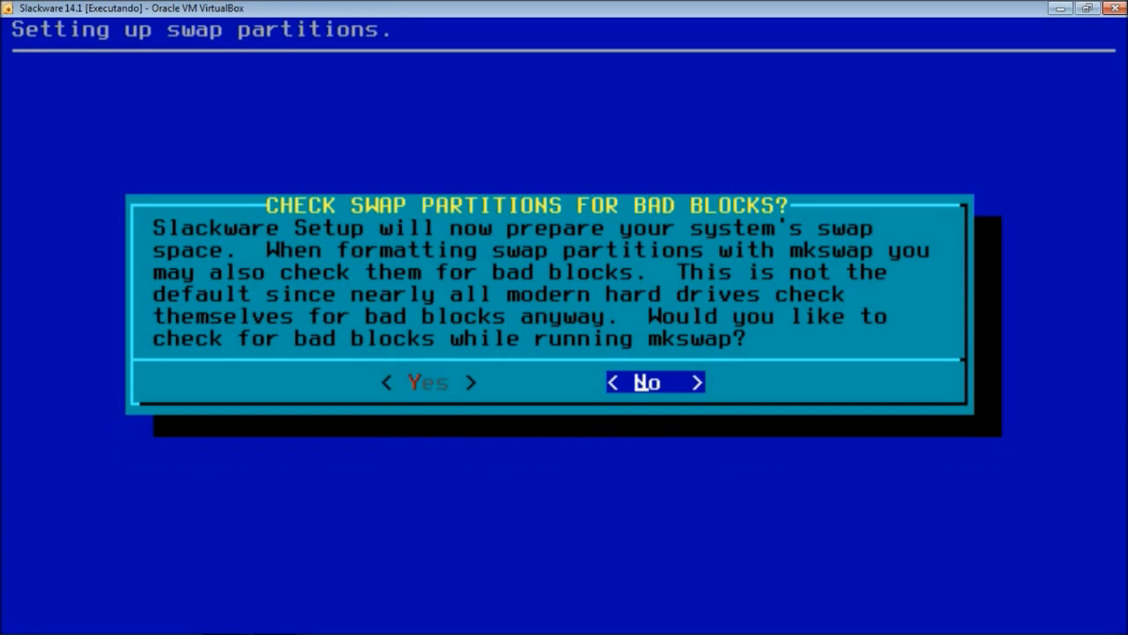
key("Left")
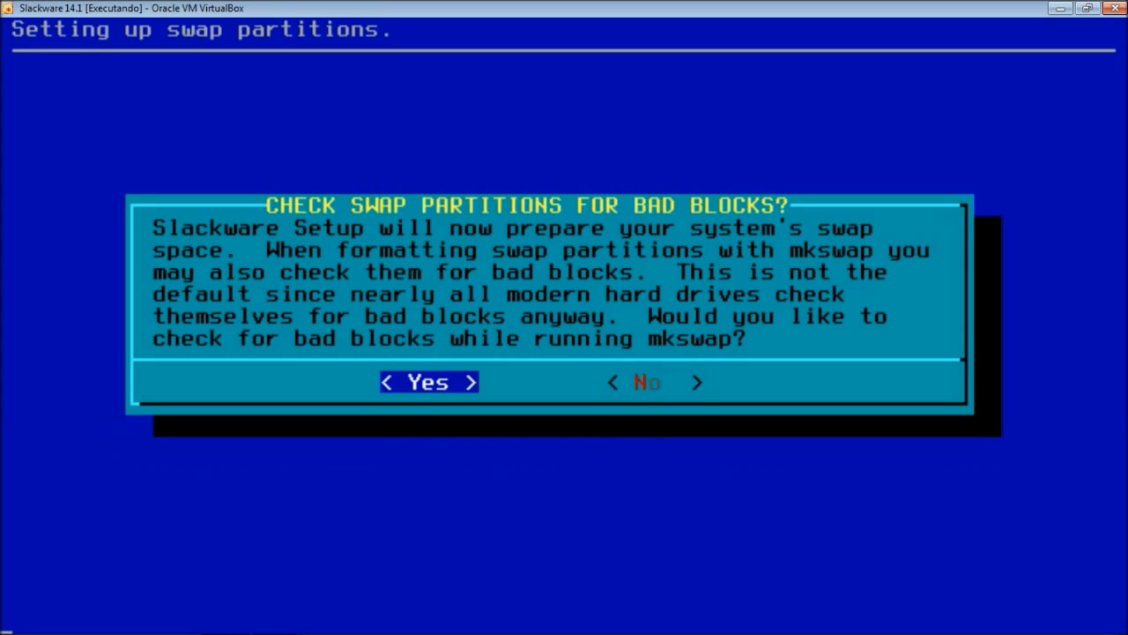
key("Return")
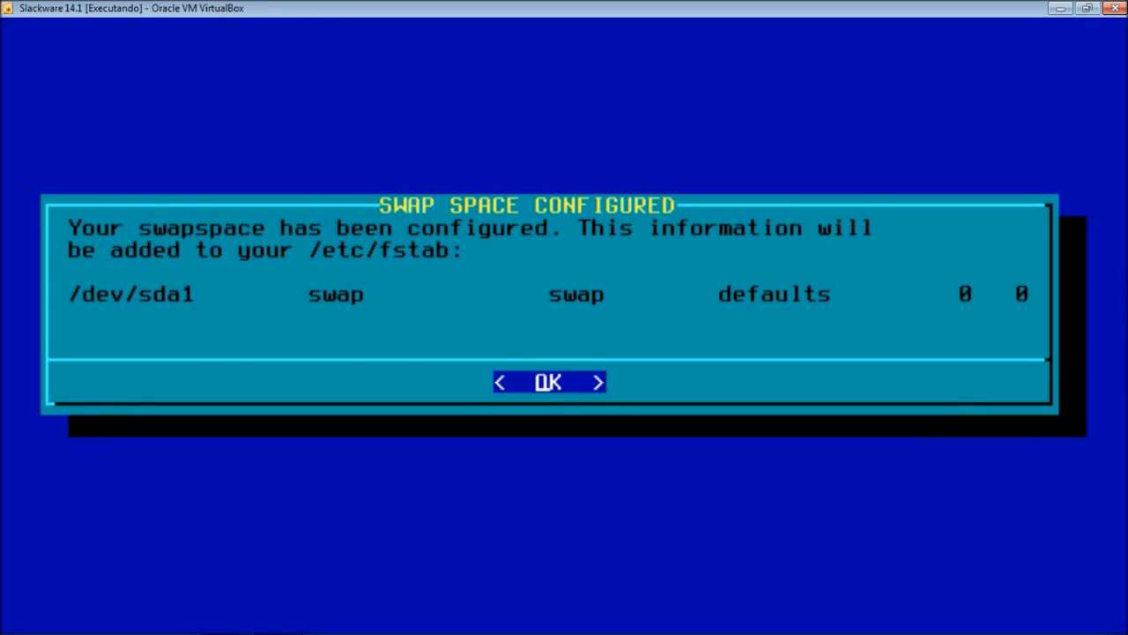
key("Return")
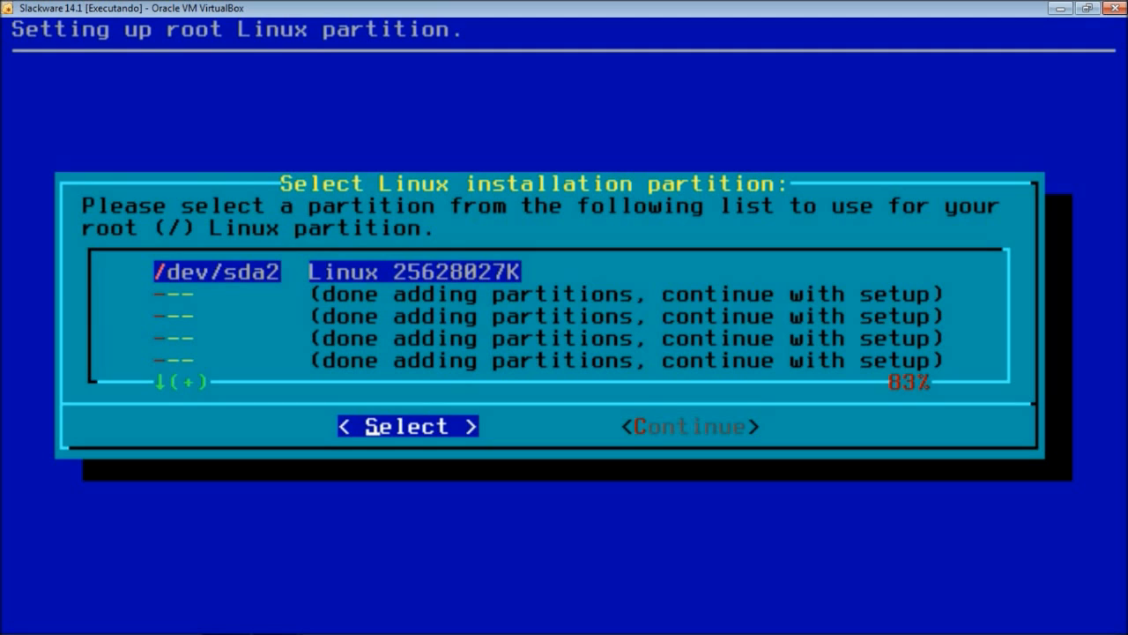
- Pick /dev/sda2 (25628027K) from the partition list as the root Linux partition
key("Down")
key("Down")
key("Down")
key("Down")
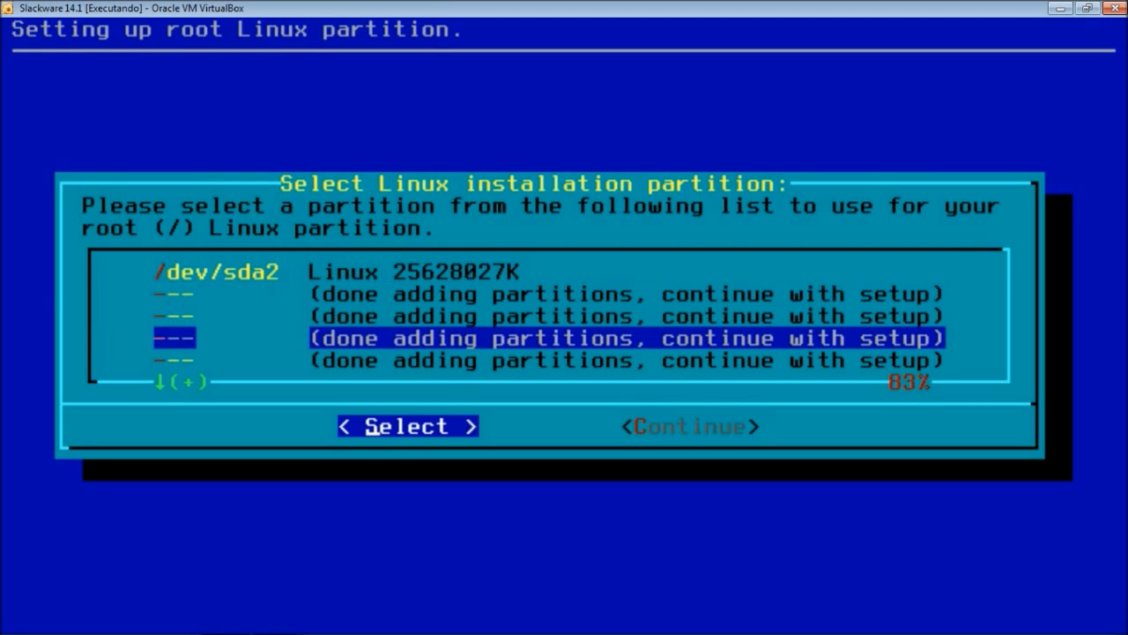
key("Up")
key("Up")
key("Down")
key("Down")
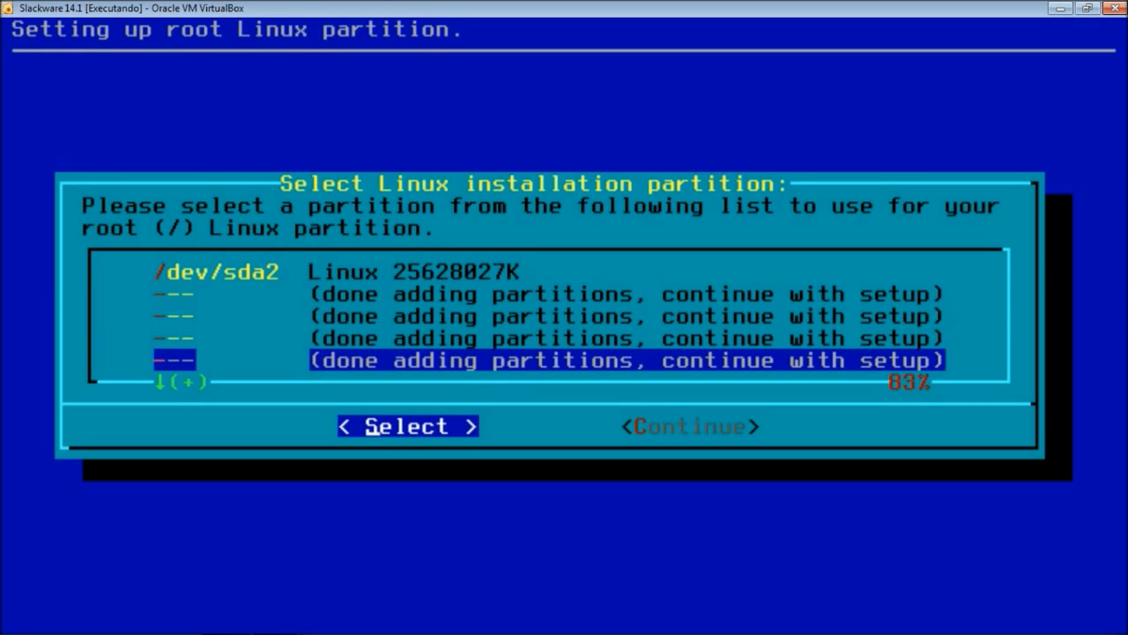
key("Up")
key("Up")
key("Up")
key("Up")
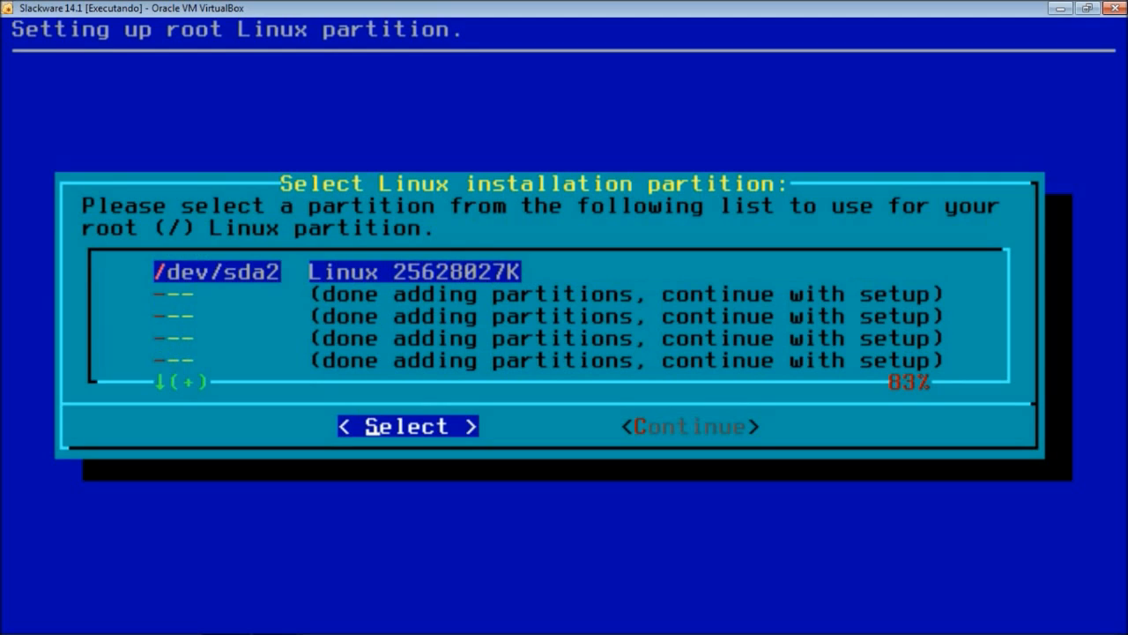
key("Return")
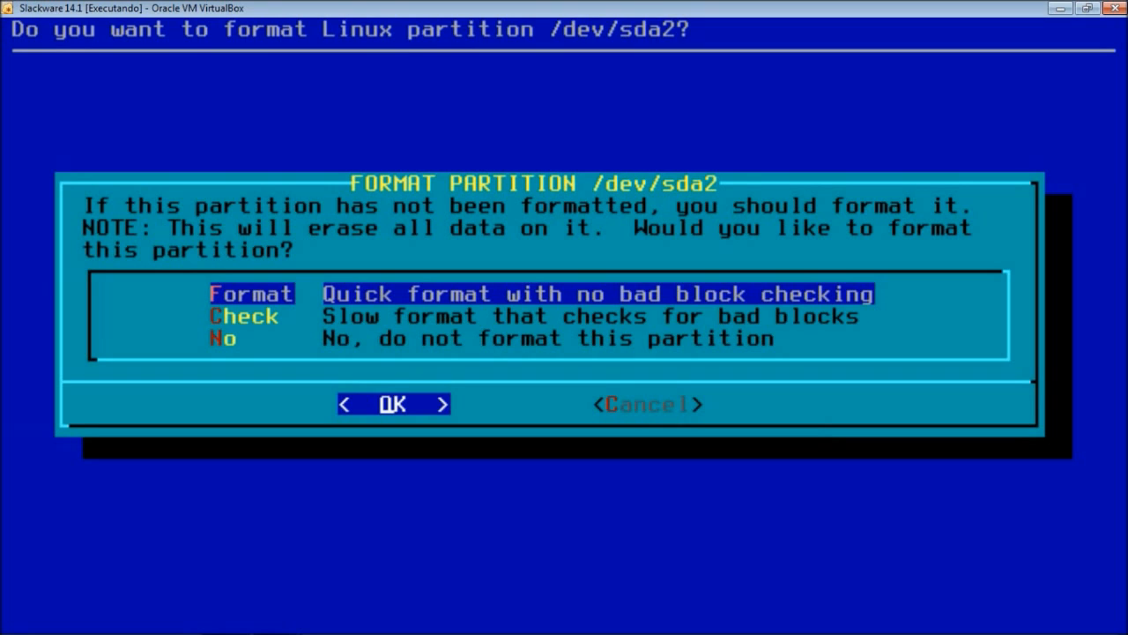
- Quick-format /dev/sda2 without bad block checking, using the ext4 filesystem
key("Return")
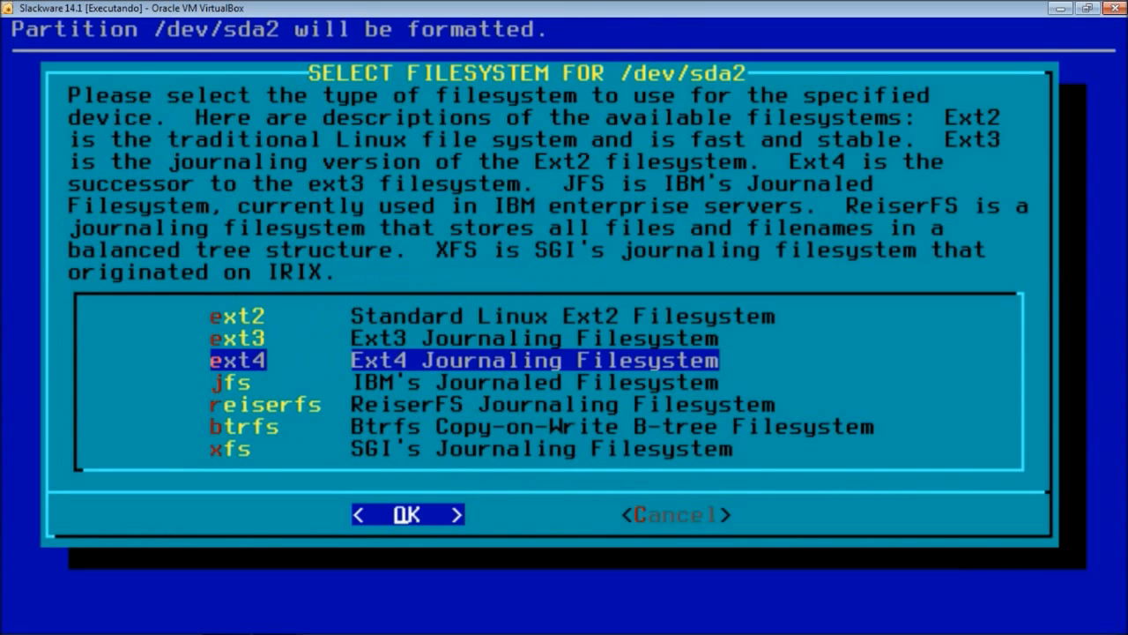
key("Up")
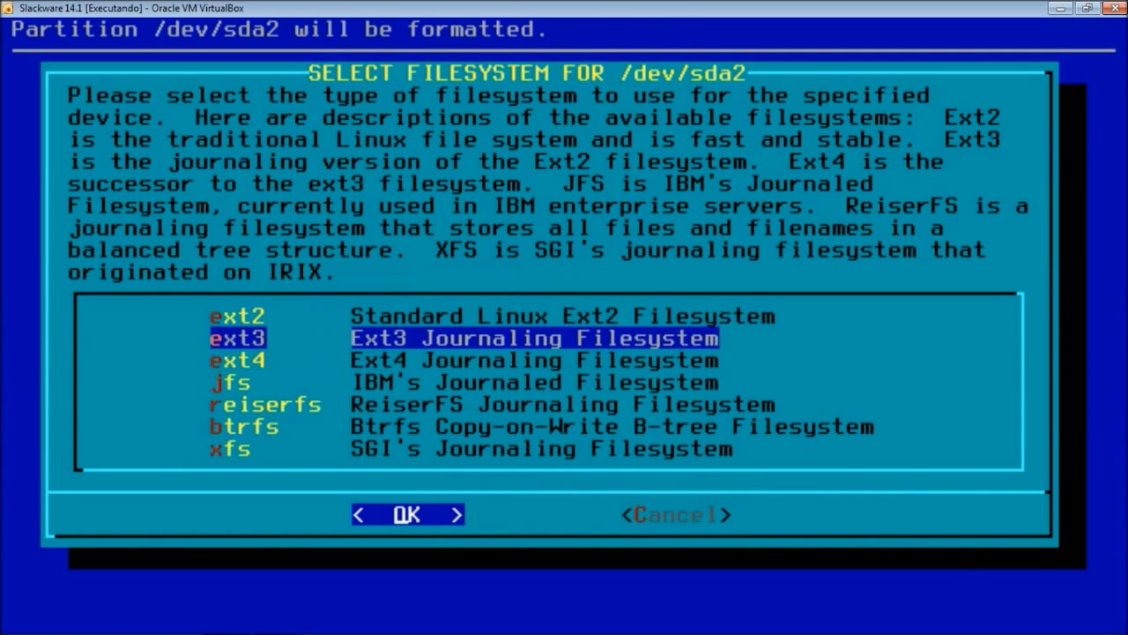
key("Up")
key("Down")
key("Down")
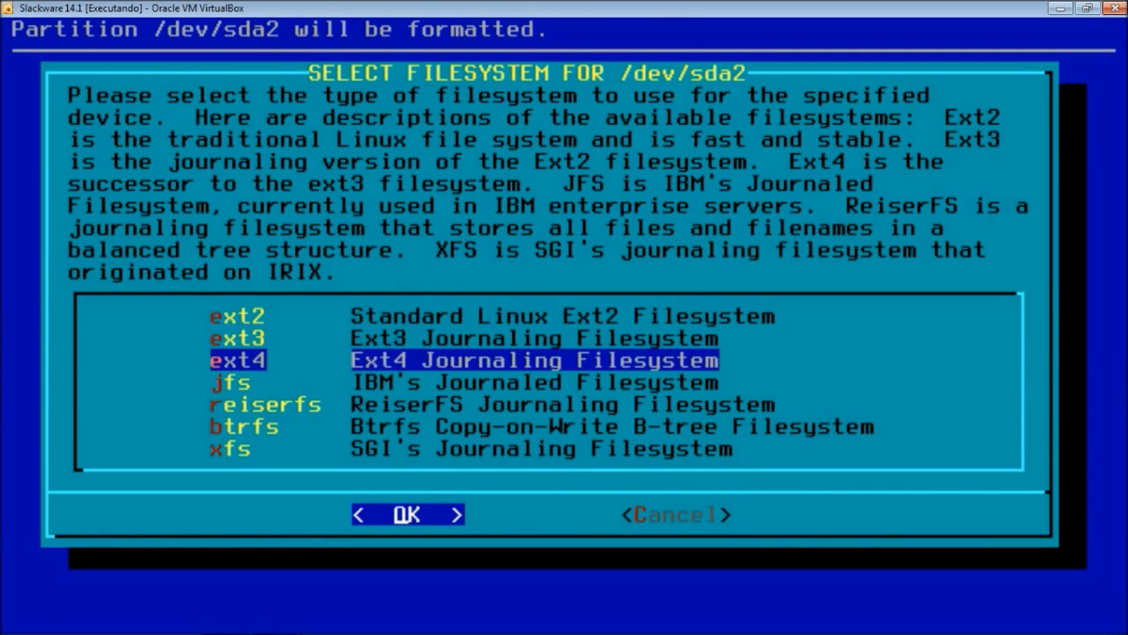
key("Down")
key("Down")
key("Down")
key("Down")
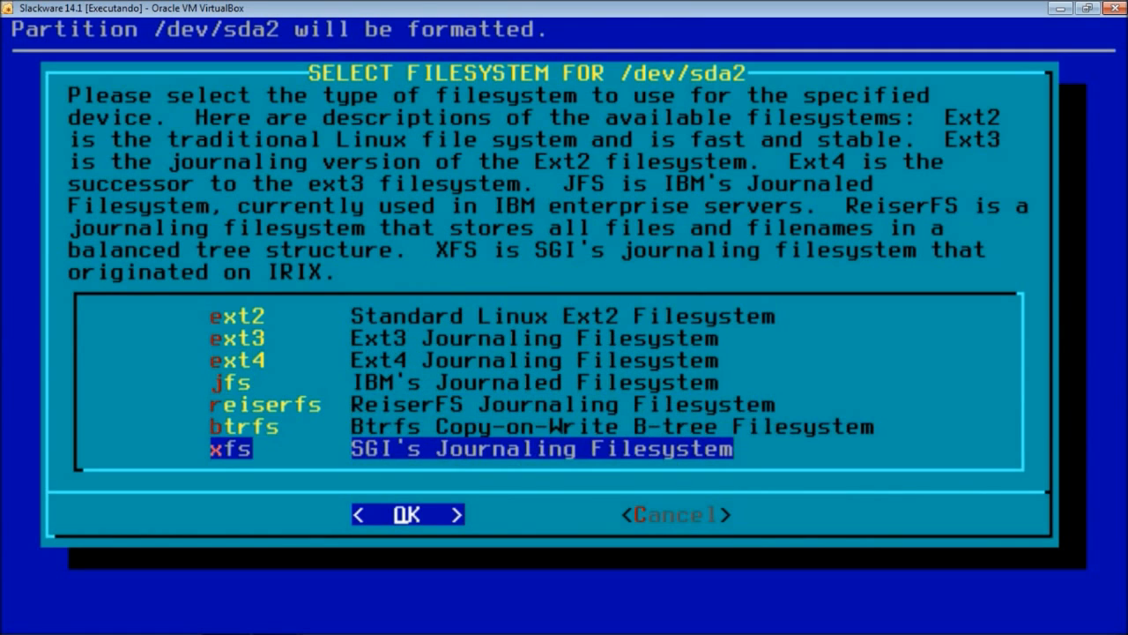
key("Up")
key("Up")
key("Up")
key("Up")
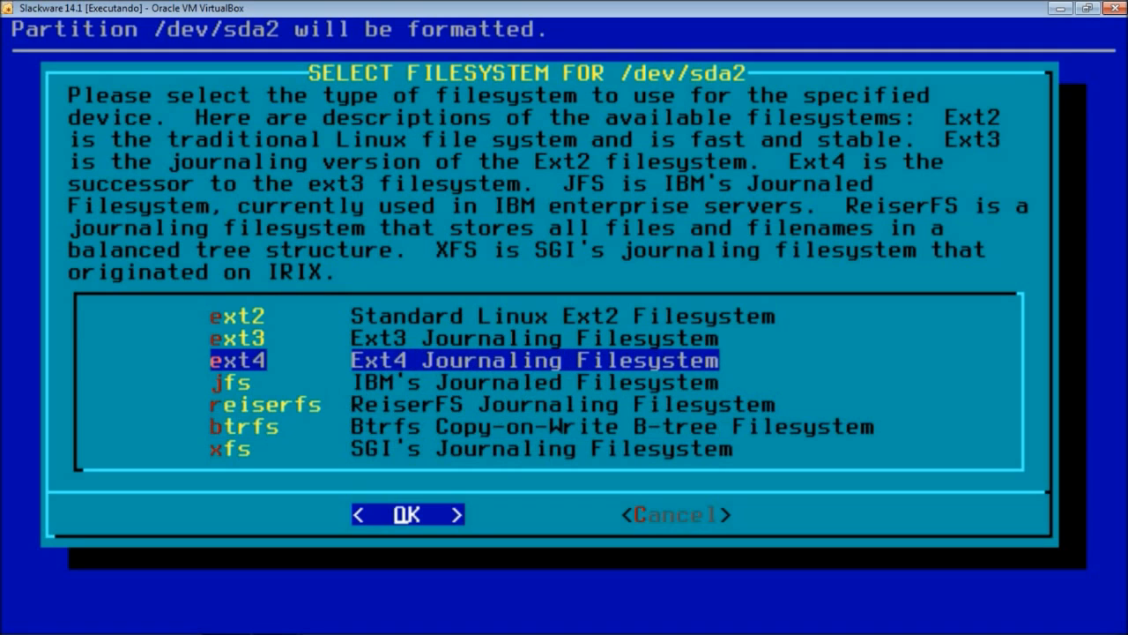
key("Up")
key("Up")
key("Down")
key("Down")
key("Down")
key("Down")
key("Down")
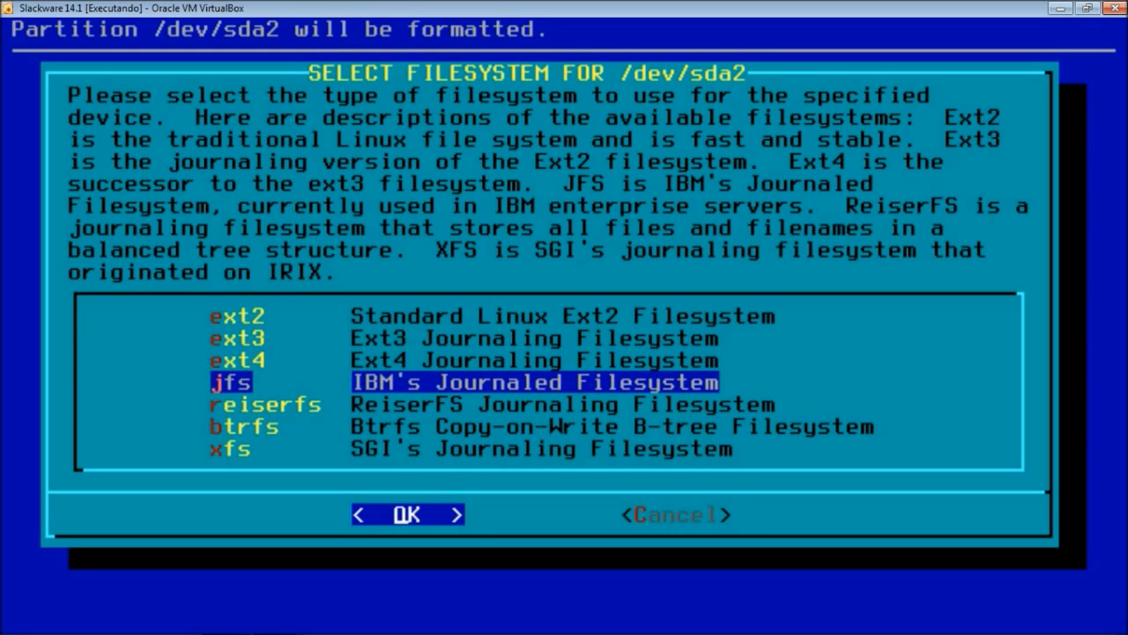
key("Up")
key("Up")
key("Up")
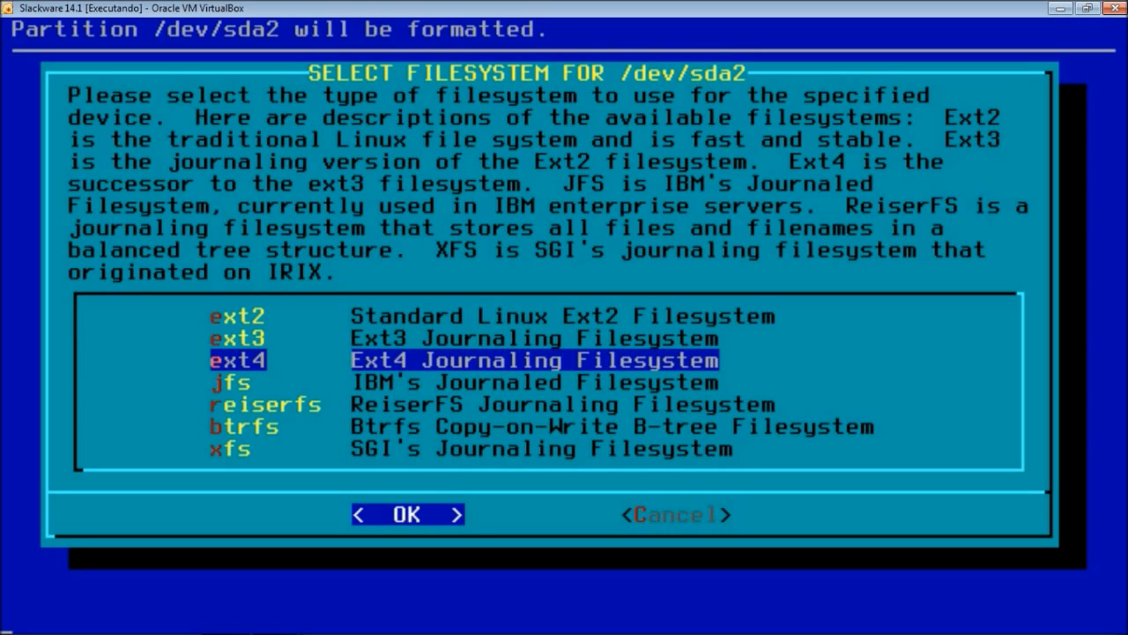
key("Return")
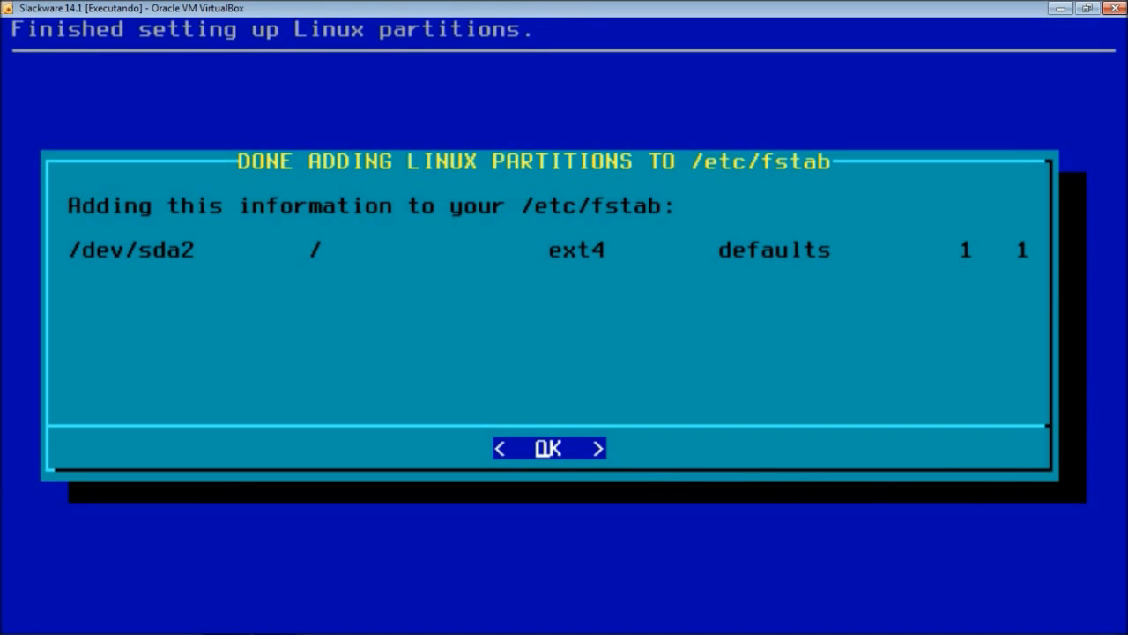
- Acknowledge the /dev/sda2 fstab entry and pick 'Install from a Slackware CD or DVD' as the source
key("Return")
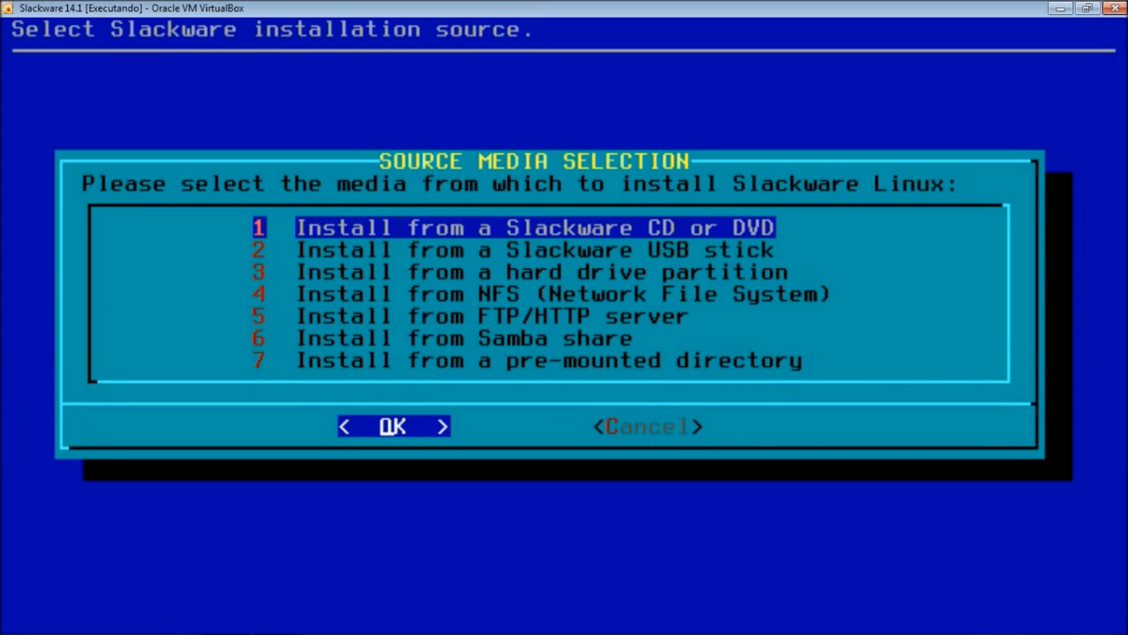
key("Down")
key("Down")
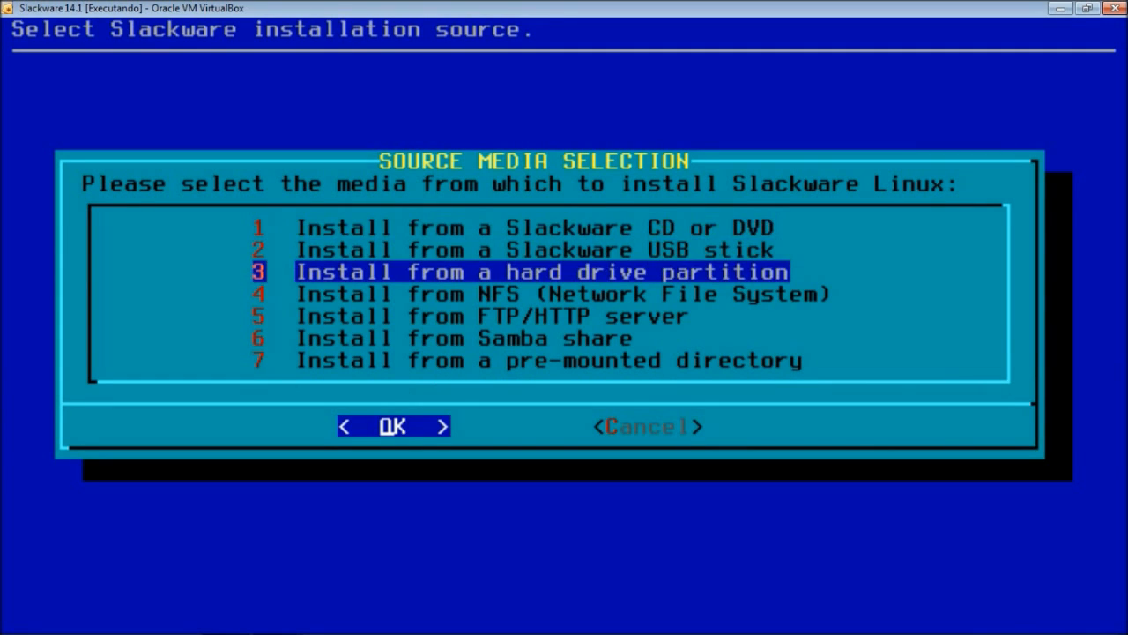
key("Up")
key("Up")
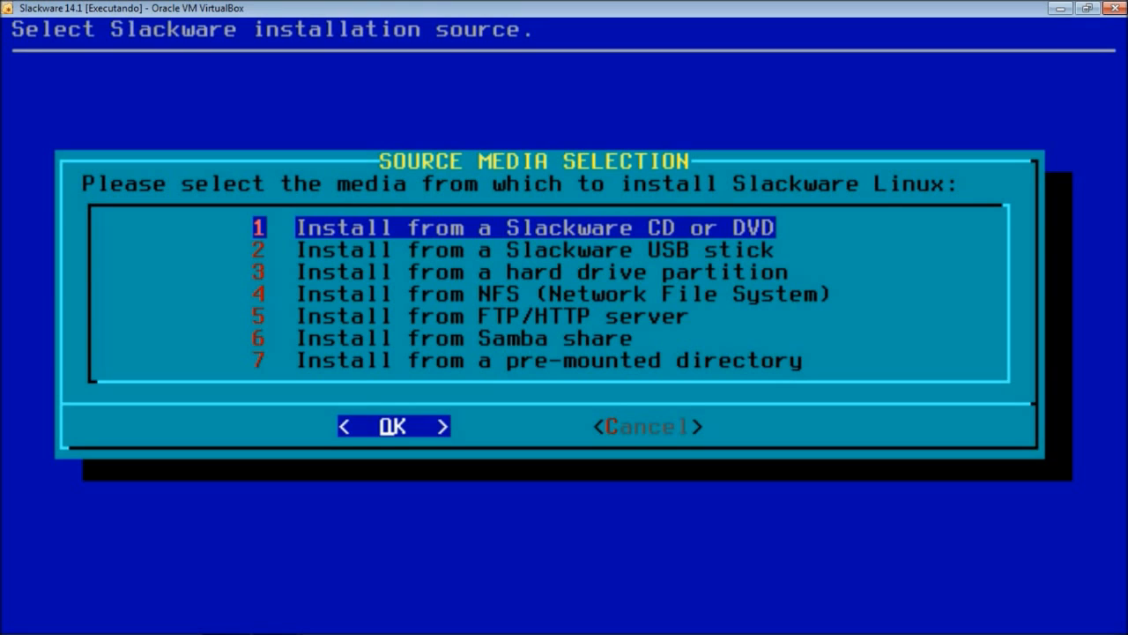
key("Down")
key("Down")
key("Down")
key("Down")
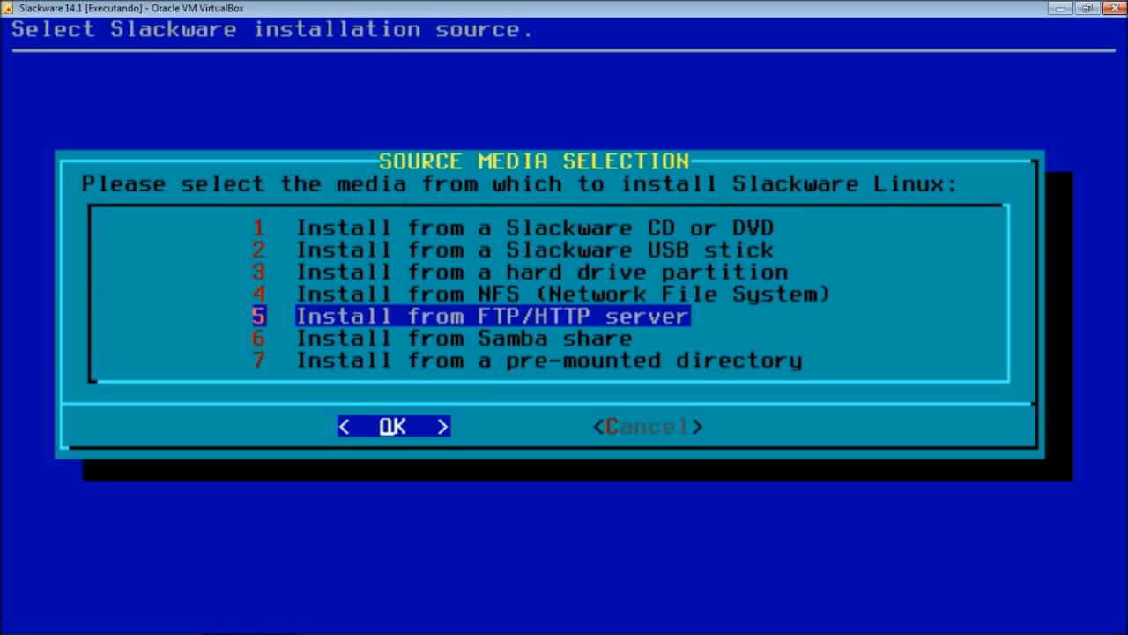
key("Down")
key("Down")
key("Up")
key("Up")
key("Up")
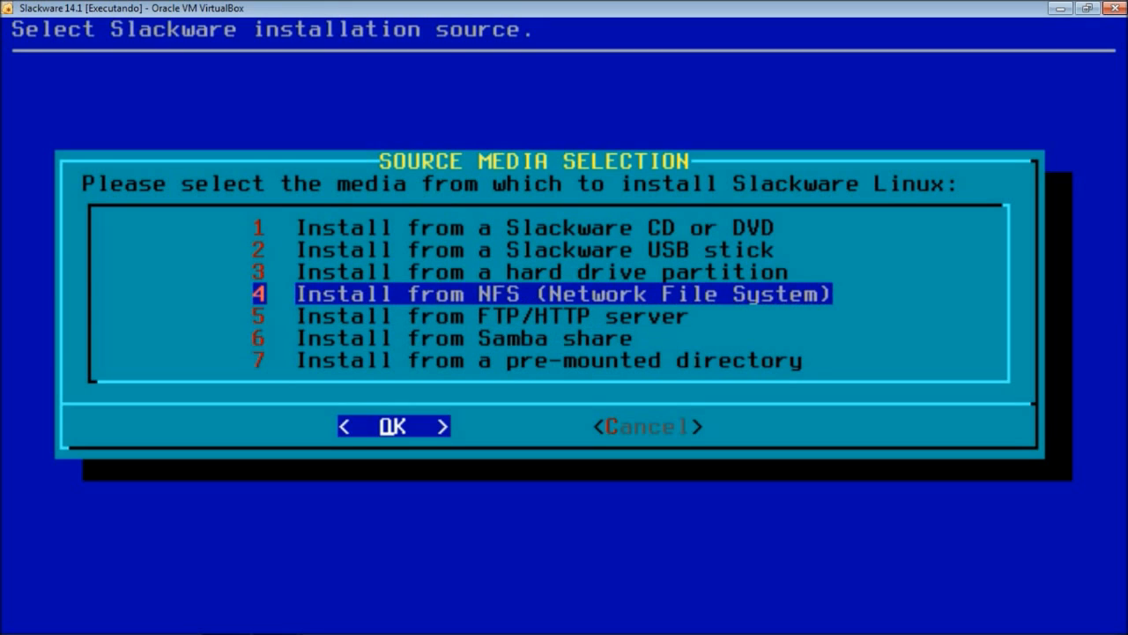
key("Up")
key("Up")
key("Up")
key("Down")
key("Down")
key("Down")
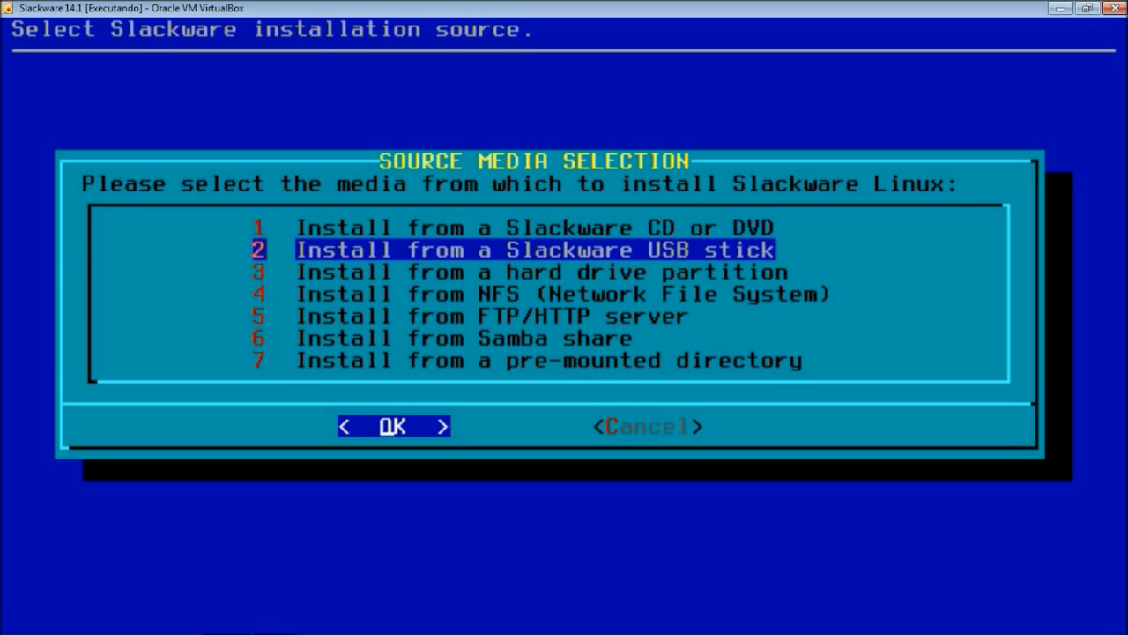
key("Down")
key("Down")
key("Down")
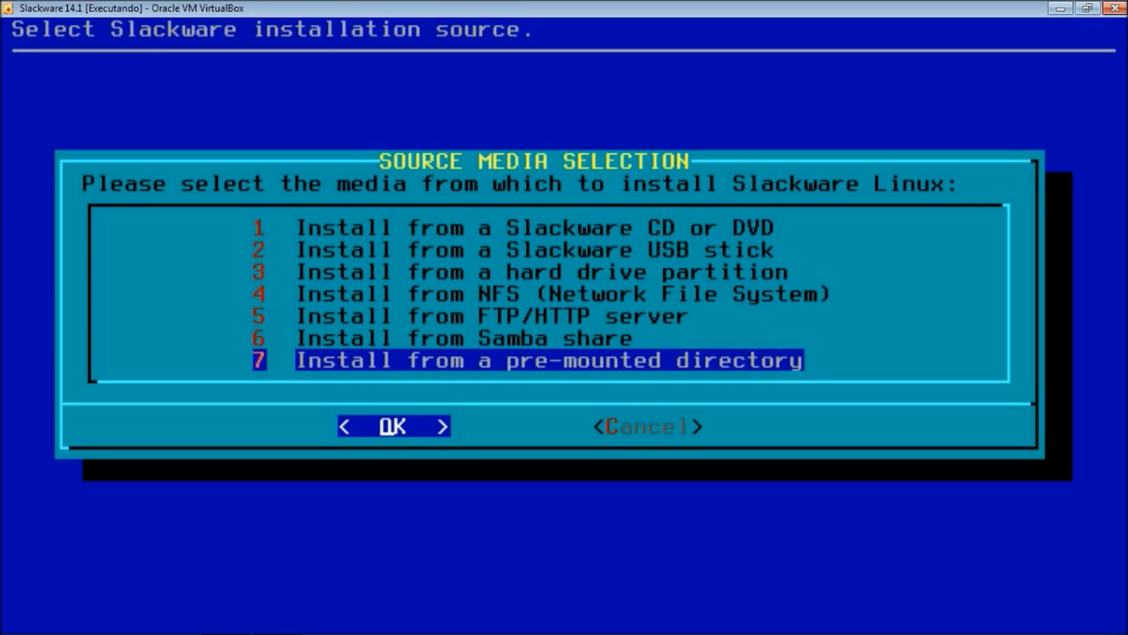
key("Up")
key("Up")
key("Up")
key("Up")
key("Up")
key("Up")
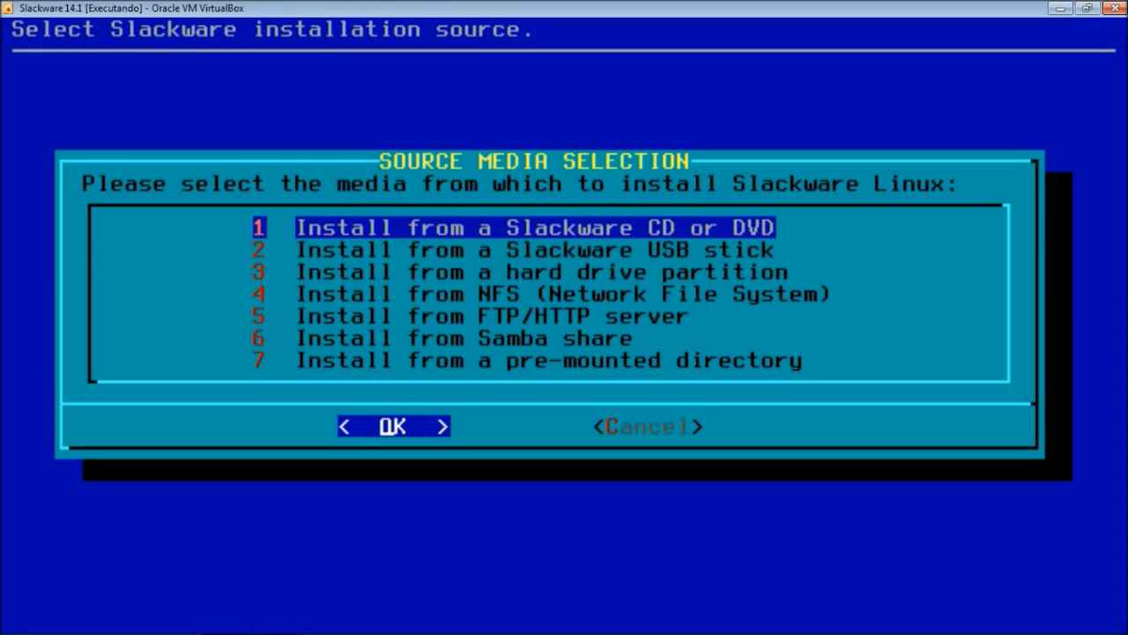
key("Return")
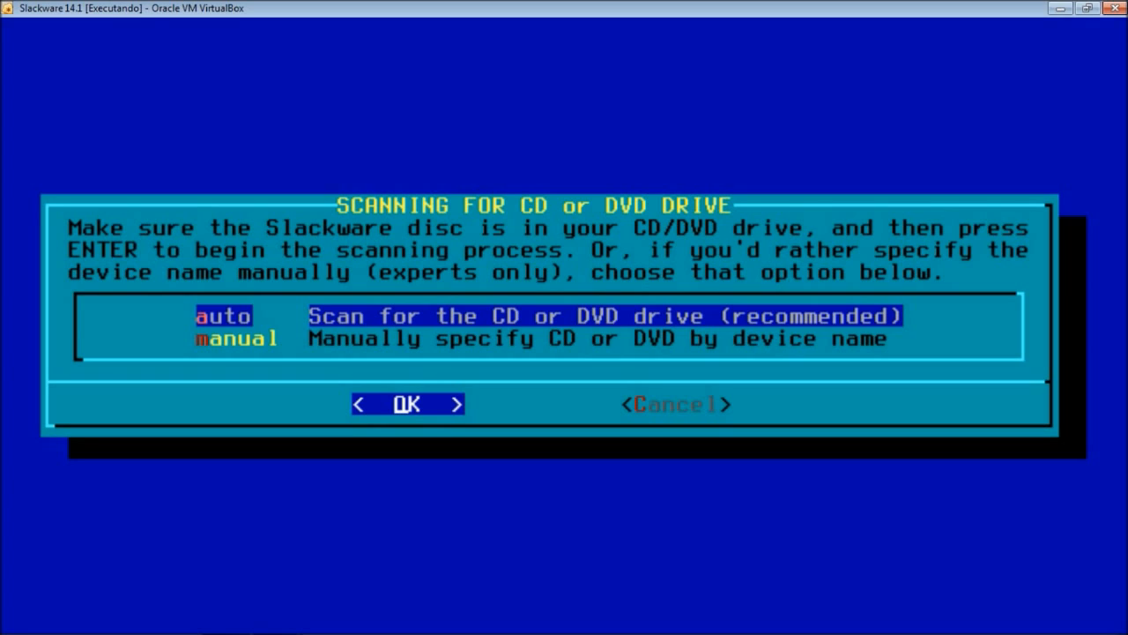
- Keep 'auto' selected and start the automatic scan for the CD/DVD drive
key("Down")
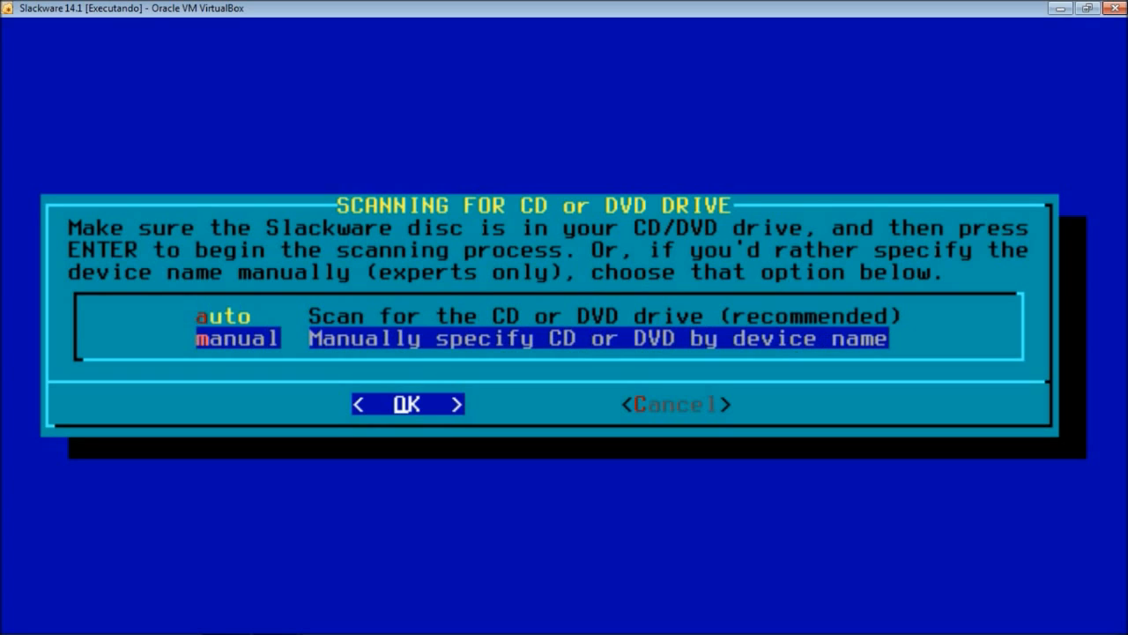
key("Up")
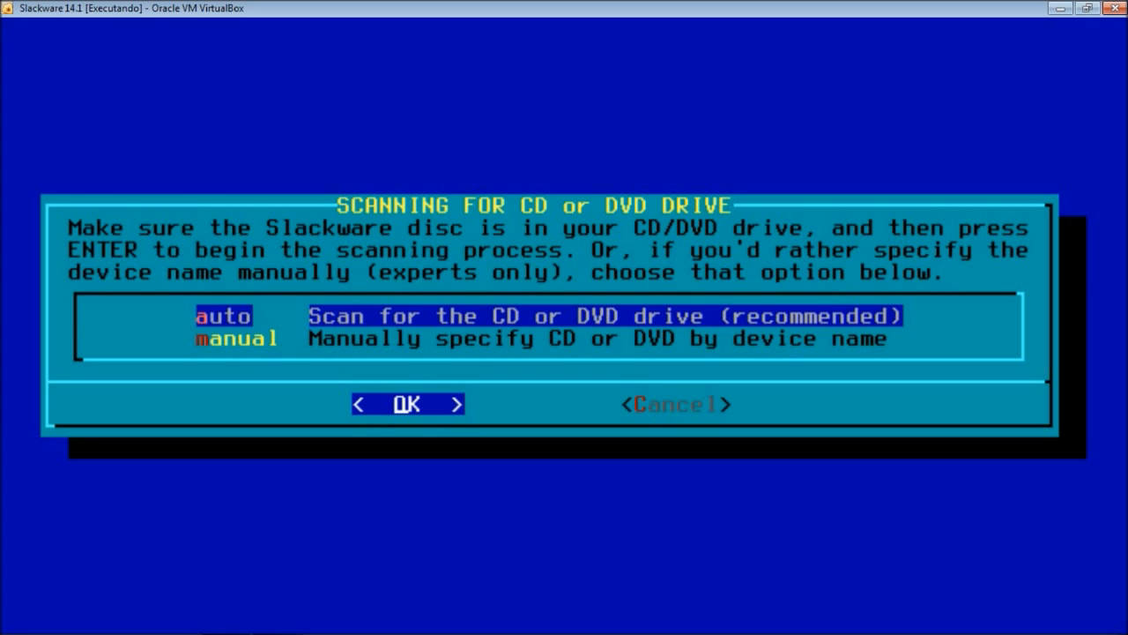
key("Return")
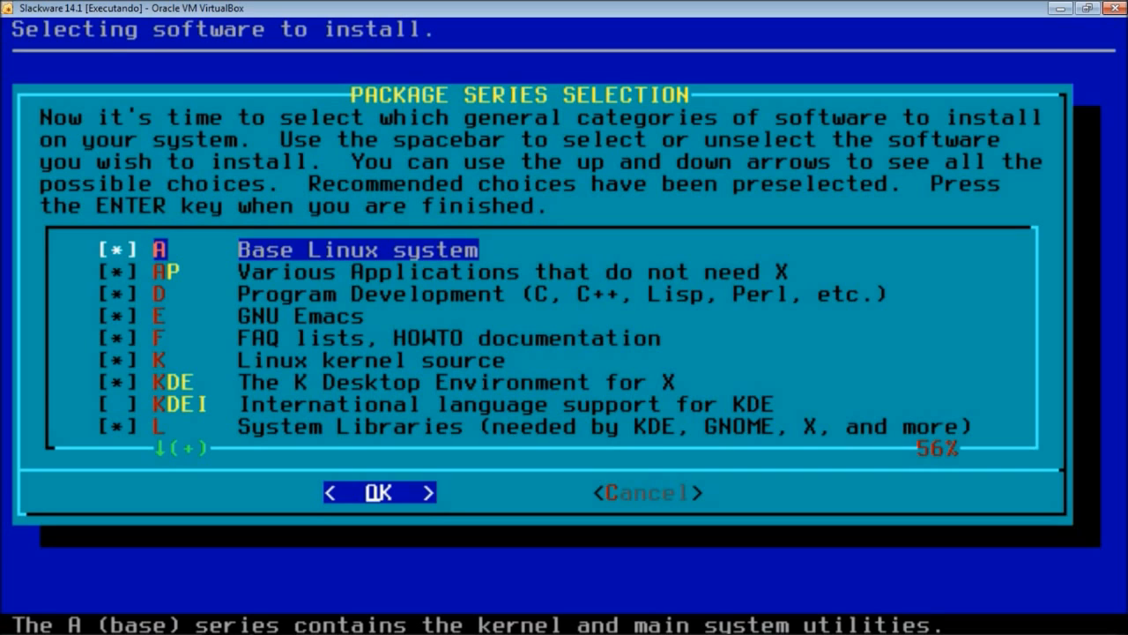
key("Down")
key("Down")
key("Down")
key("Down")
key("Down")
key("Down")
key("Down")
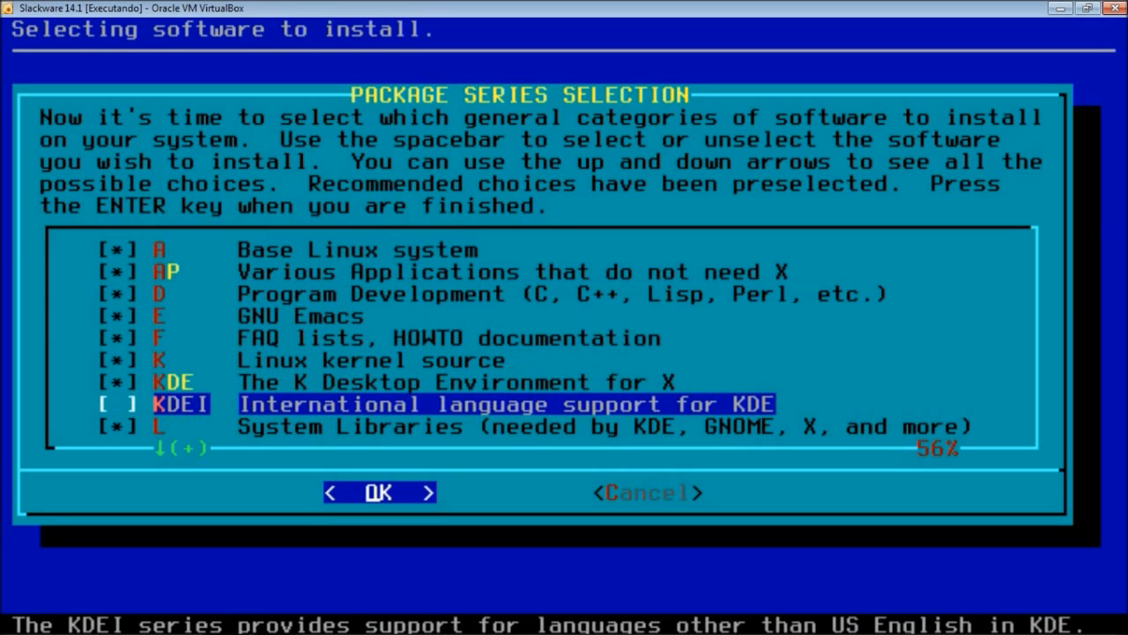
key("Down")
key("Down")
key("Down")
key("Down")
key("Down")
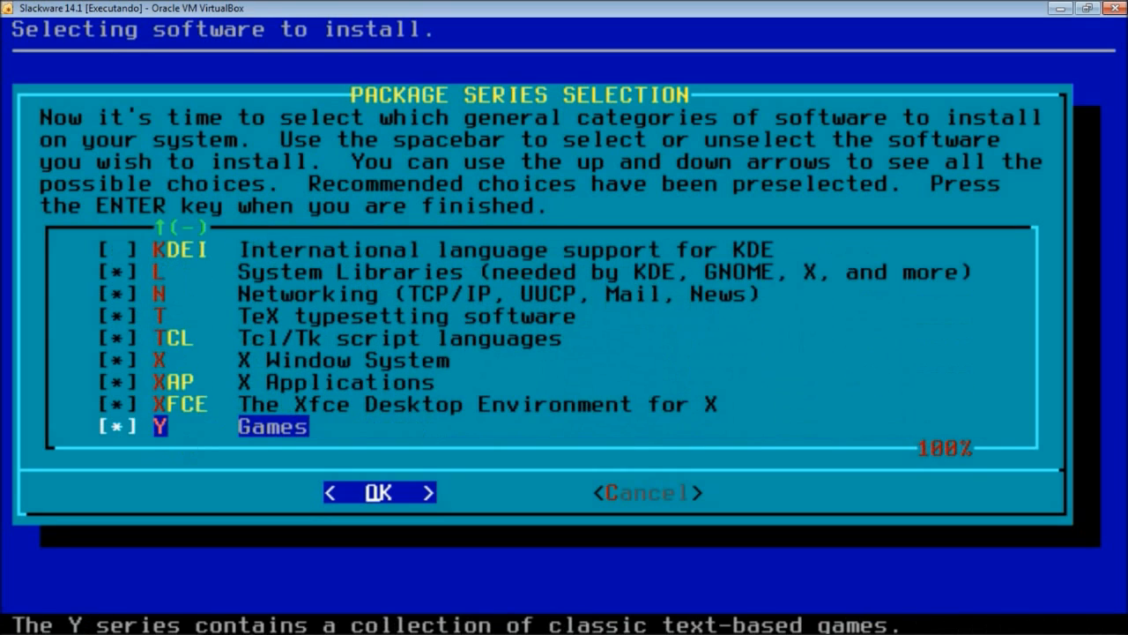
key("Up")
key("Up")
key("Up")
key("Up")
key("Up")
key("Up")
key("Up")
key("Up")
key("Up")
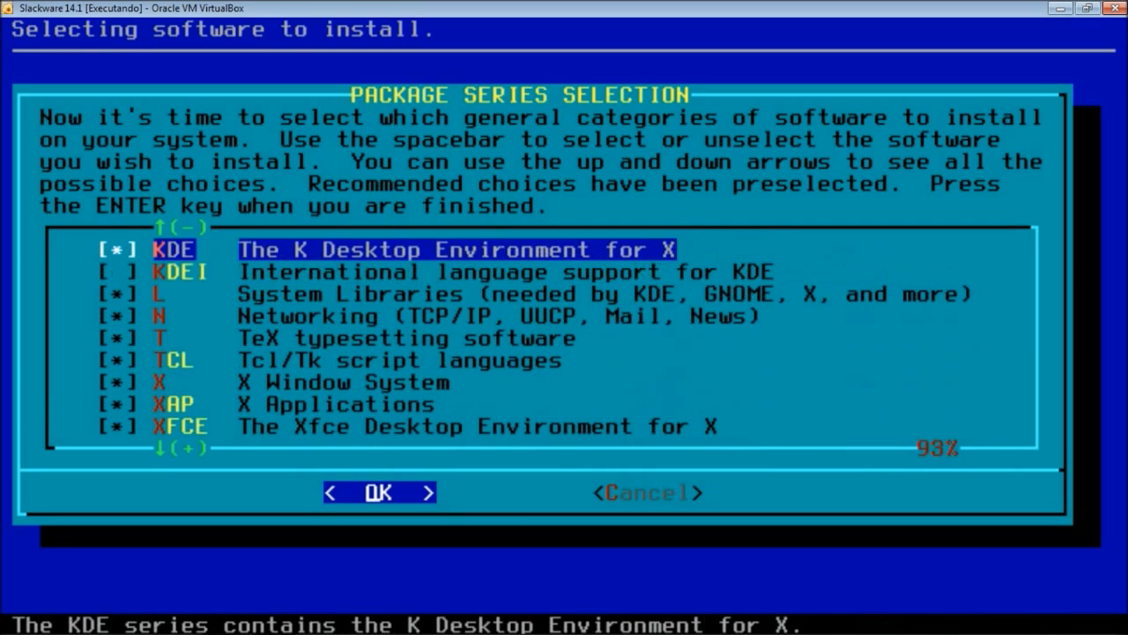
key("Up")
key("Up")
key("Up")
key("Up")
key("Up")
key("Up")
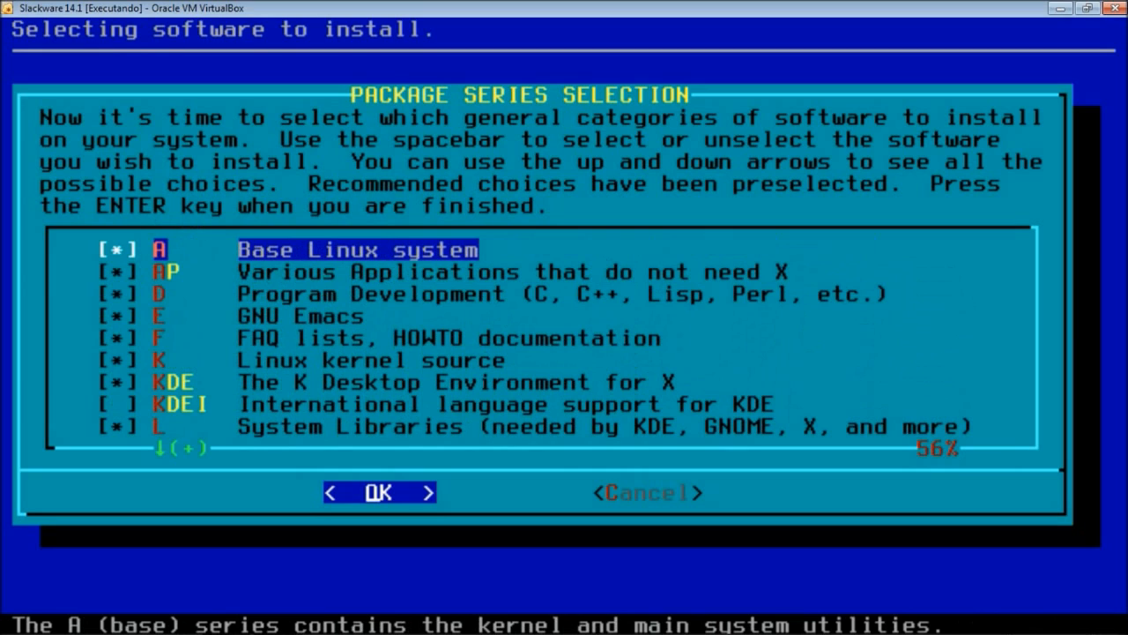
key("Down")
key("Down")
key("Down")
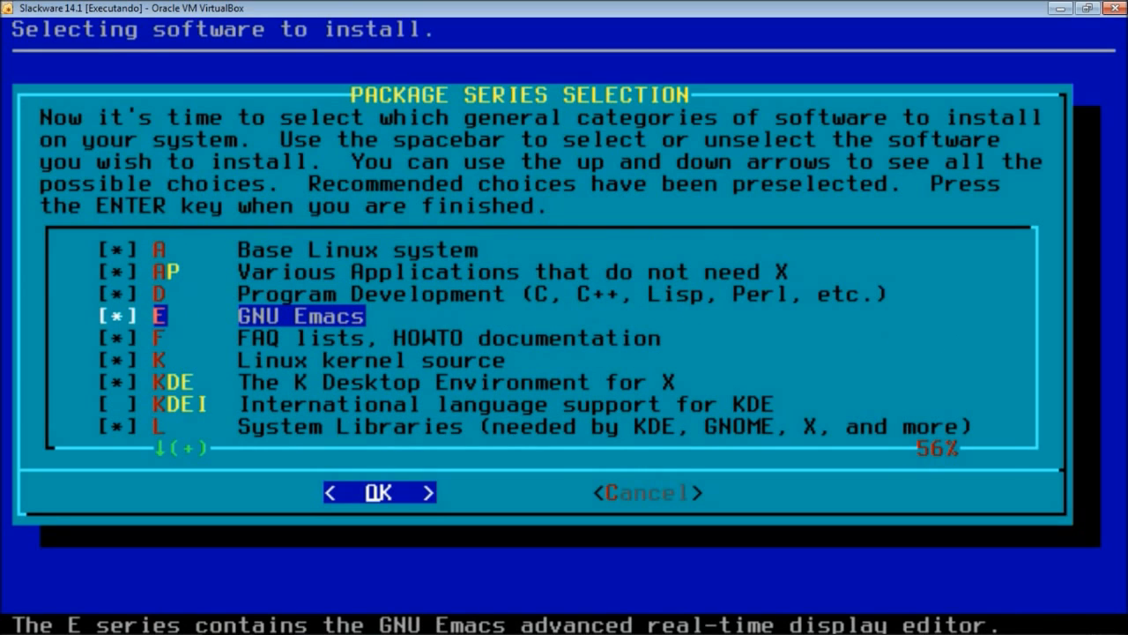
key("Down")
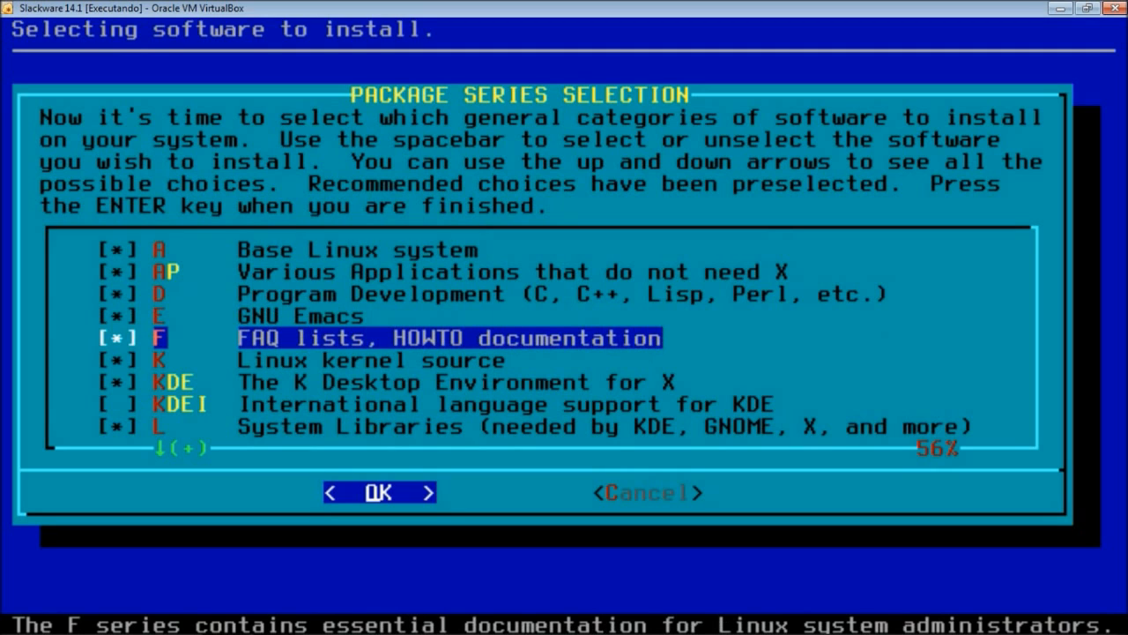
key("Down")
key("Down")
key("Down")
key("Down")
key("Down")
key("Down")
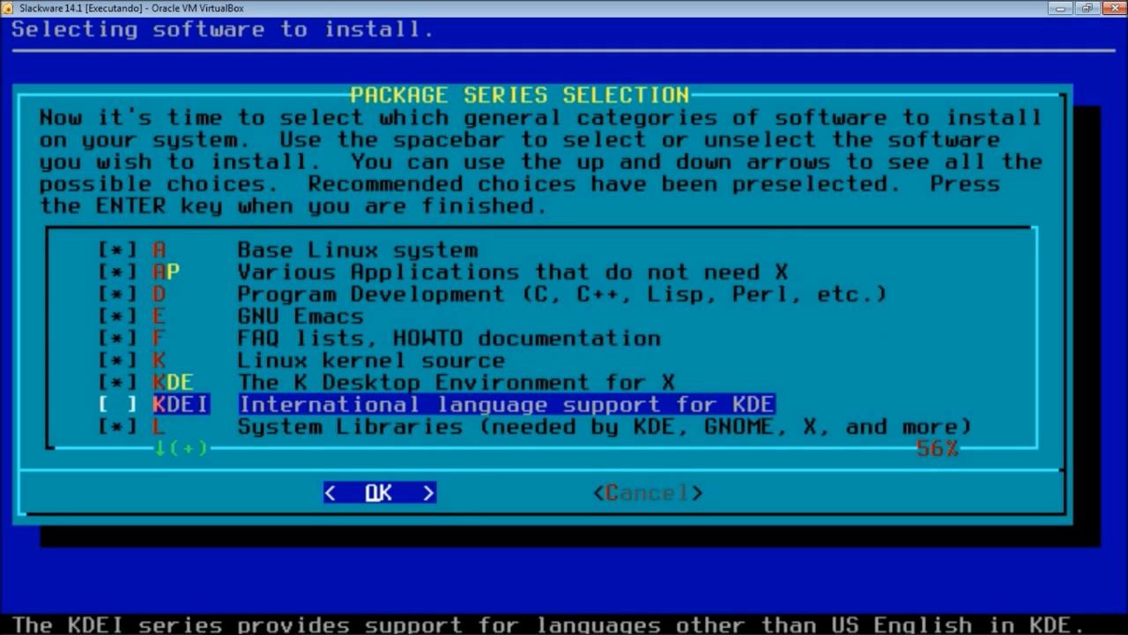
key("Down")
key("Down")
key("Down")
key("Down")
key("Down")
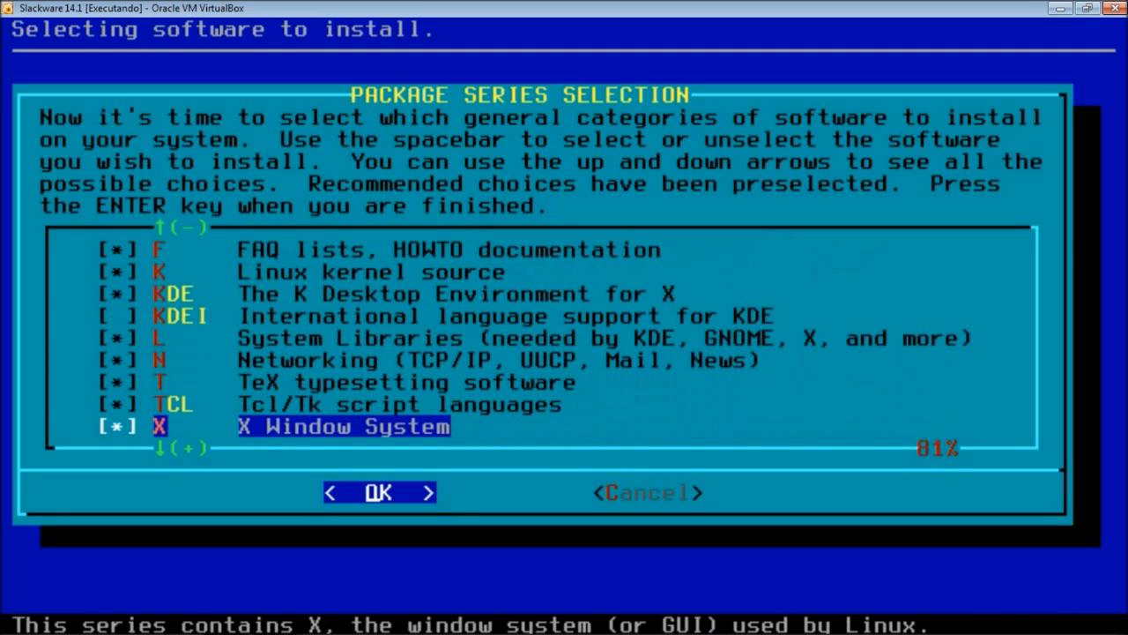
key("Up")
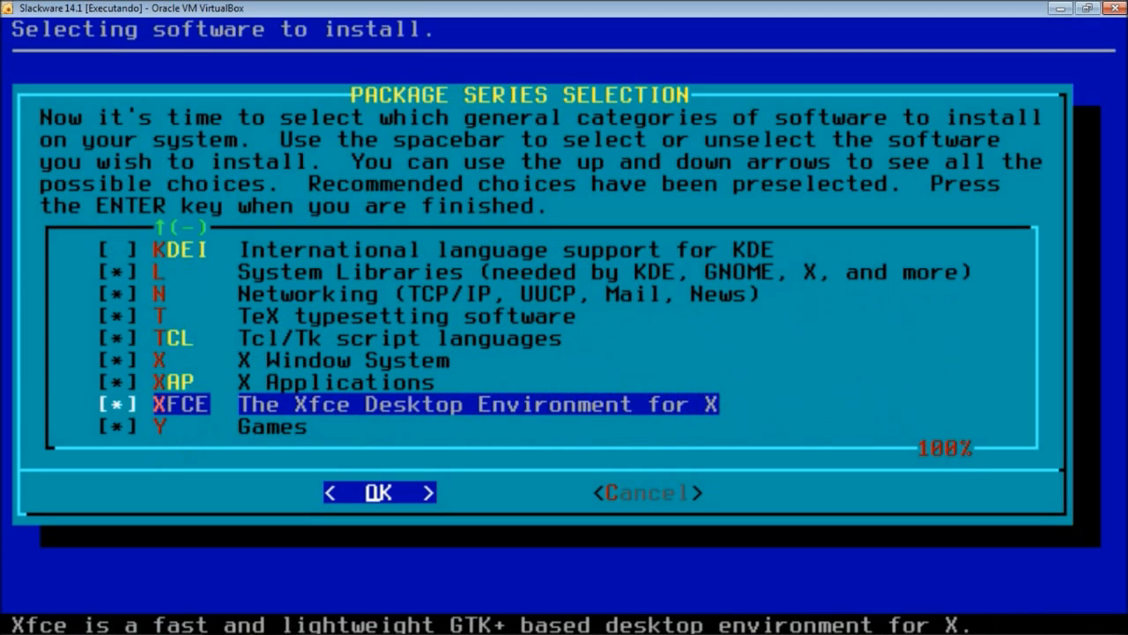
key("Down")
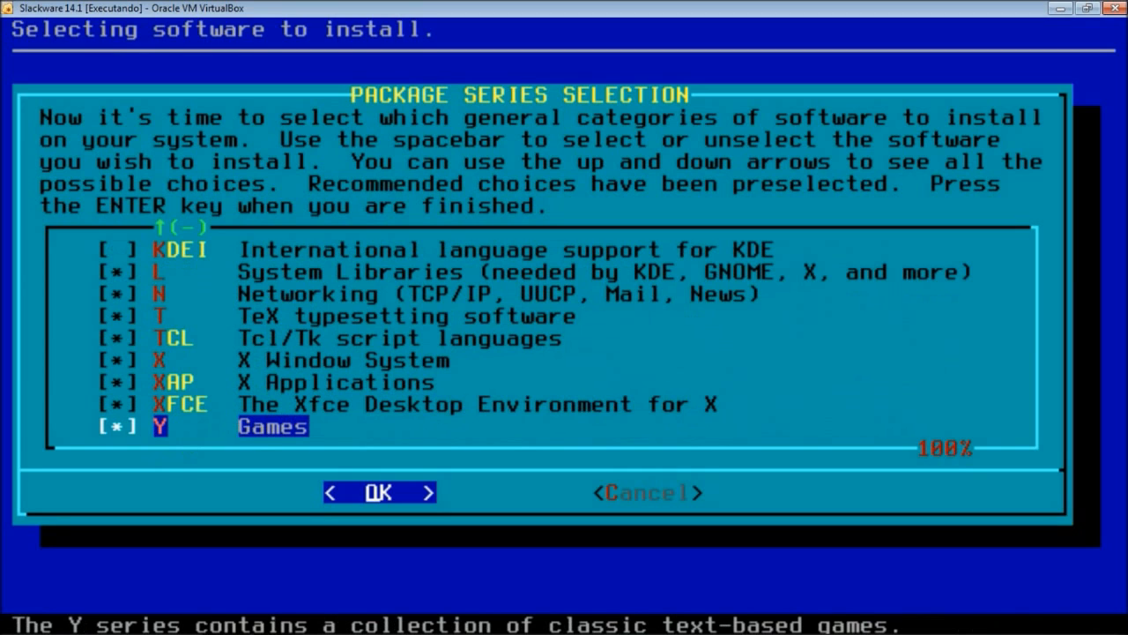
key("Up")
key("Up")
key("Up")
key("Up")
key("Up")
key("Up")
key("Up")
key("Up")
key("Up")
key("Up")
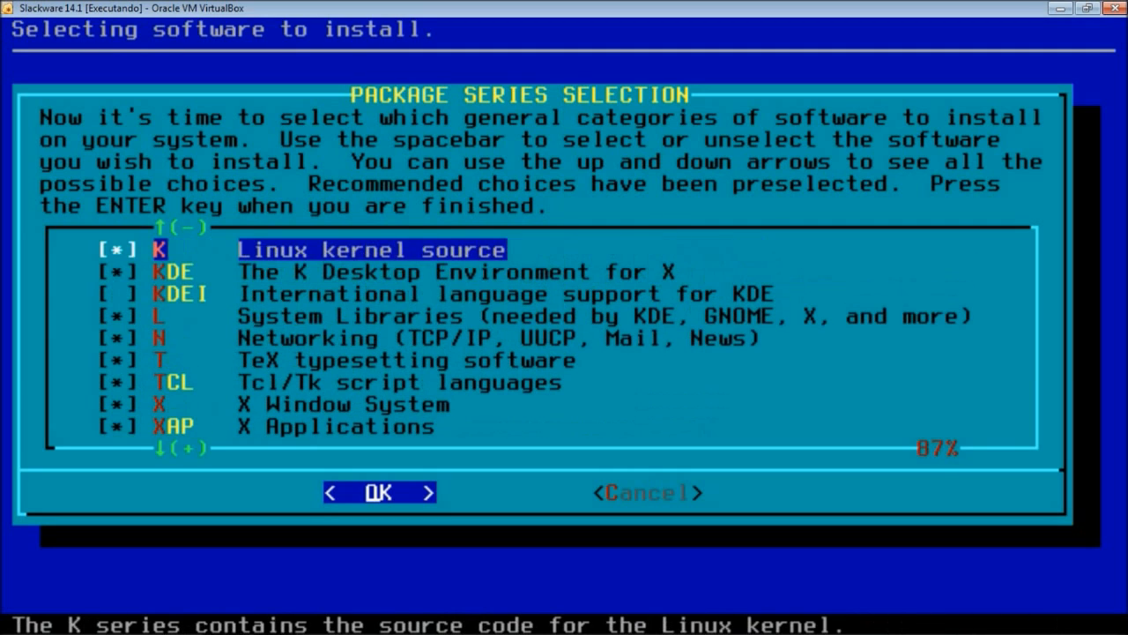
key("Down")
key("Down")
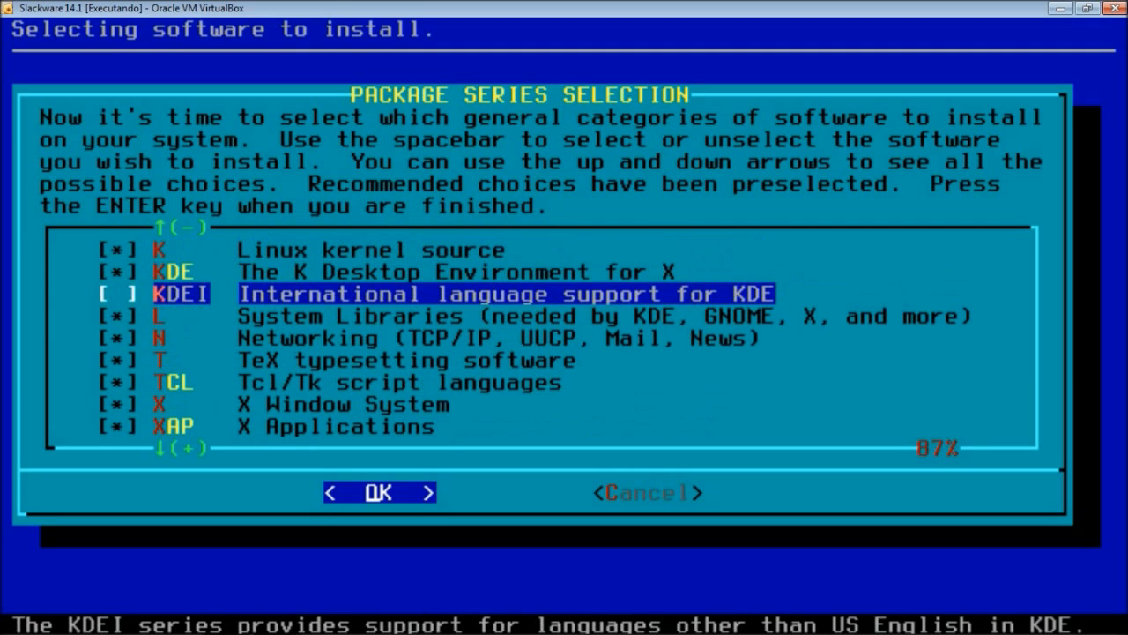
key("Up")
key("Up")
key("Up")
key("Up")
key("Up")
key("Up")
key("Up")
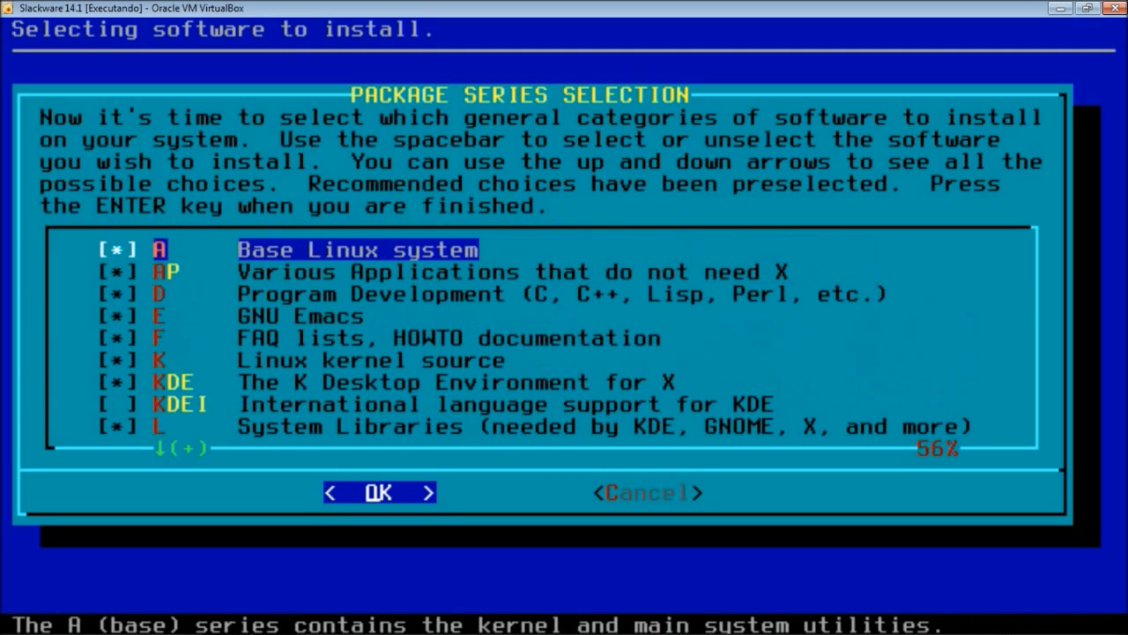
key("Down")
key("Down")
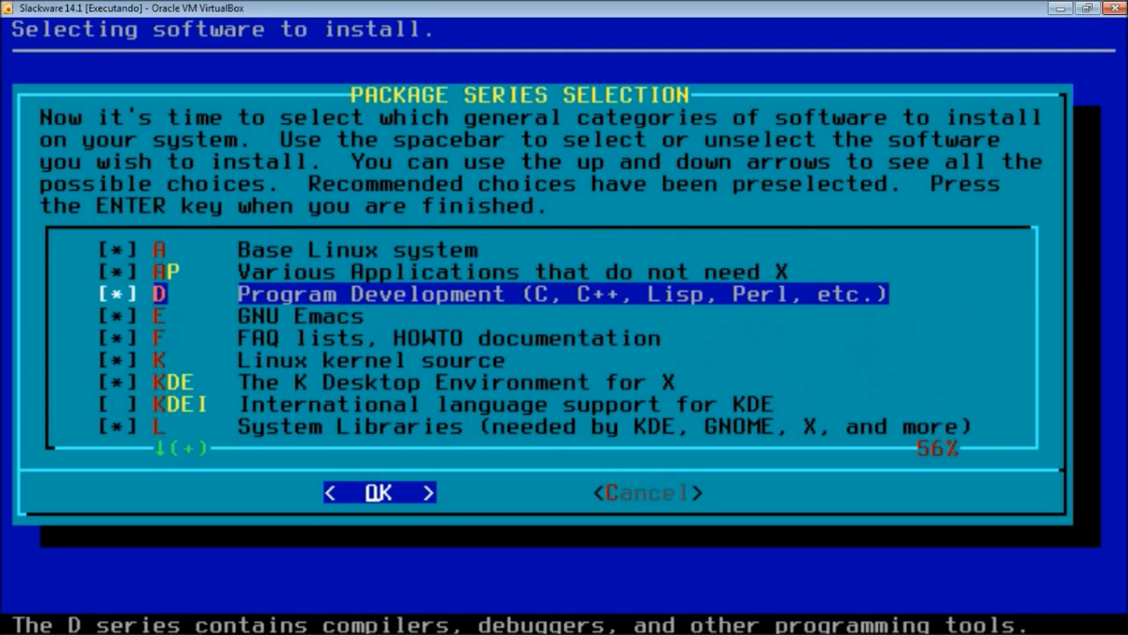
key("Down")
key("Down")
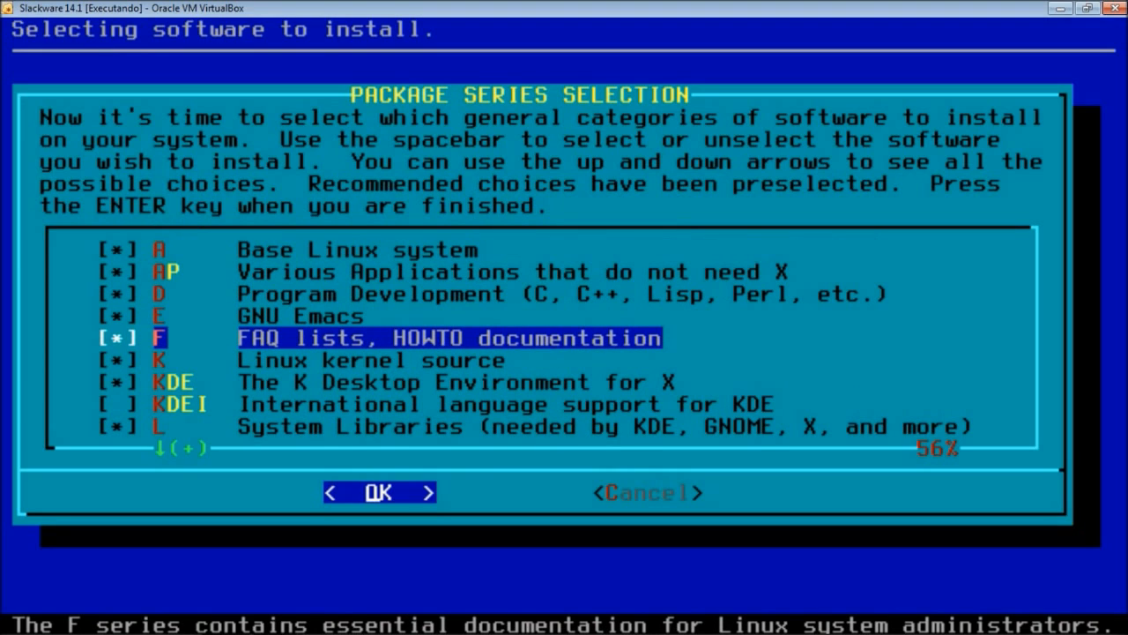
key("Down")
key("Down")
key("Down")
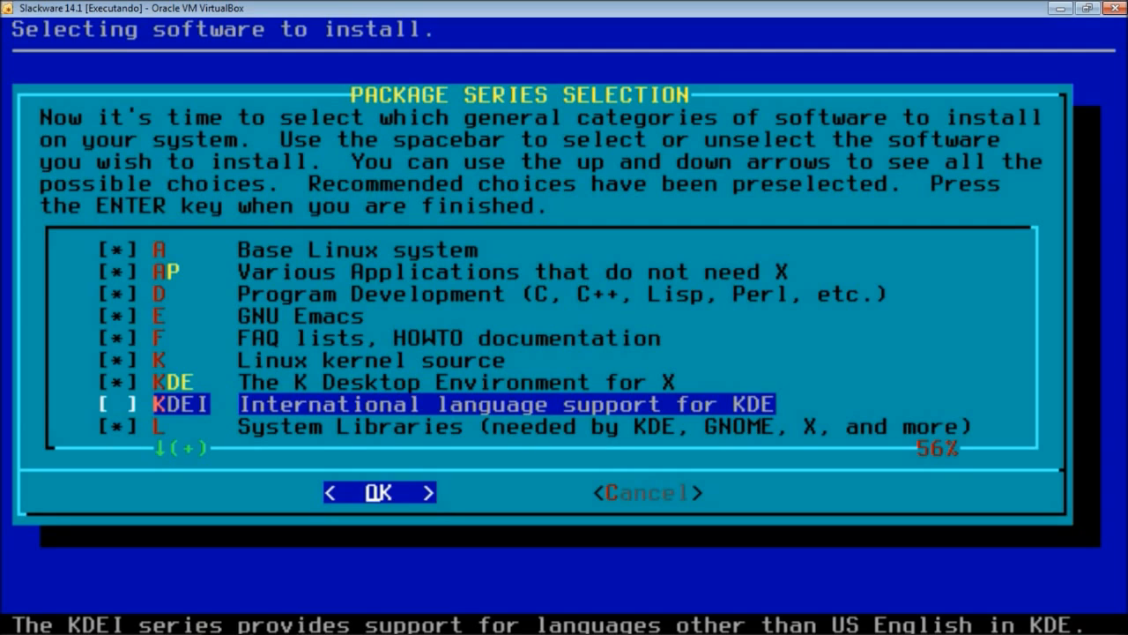
- Check the KDEI language series alongside the other package series and confirm the selection
key("space")
key("Down")
key("Down")
key("Down")
key("Down")
key("Down")
key("Down")
key("Down")
key("Down")
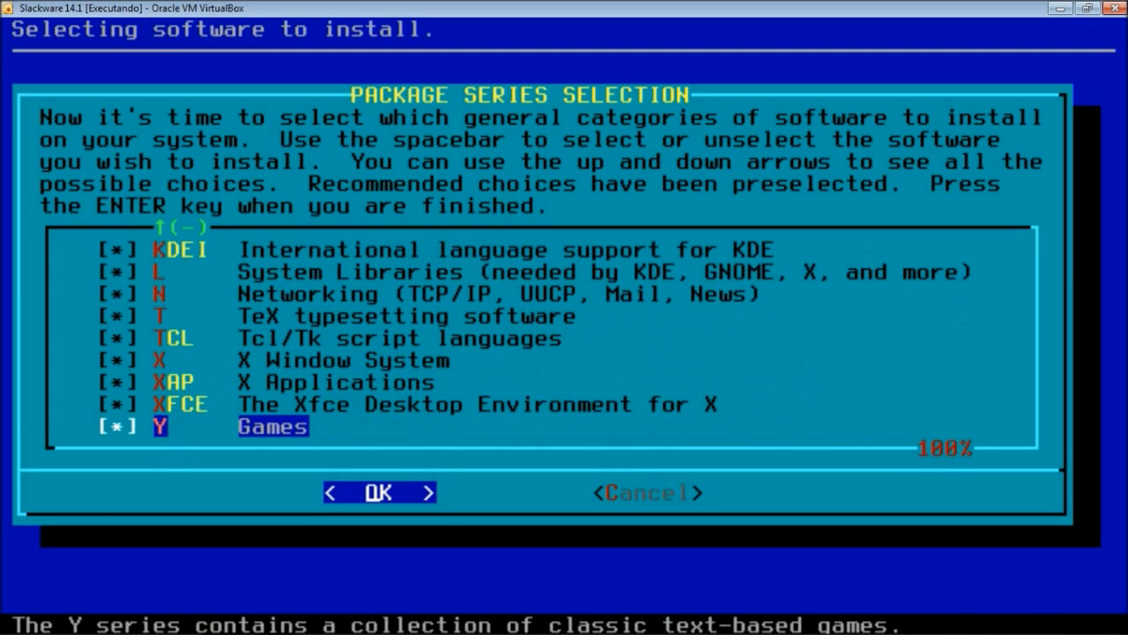
key("Up")
key("Up")
key("Up")
key("Up")
key("Up")
key("Up")
key("Up")
key("Up")
key("Up")
key("Up")
key("Up")
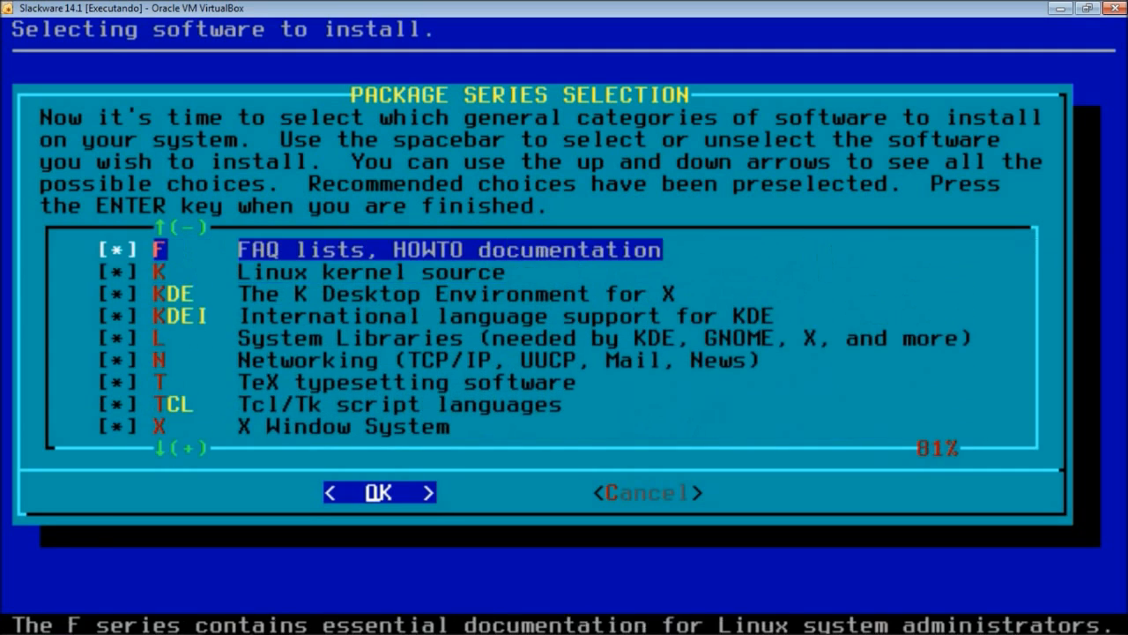
key("Up")
key("Up")
key("Up")
key("Up")
key("Down")
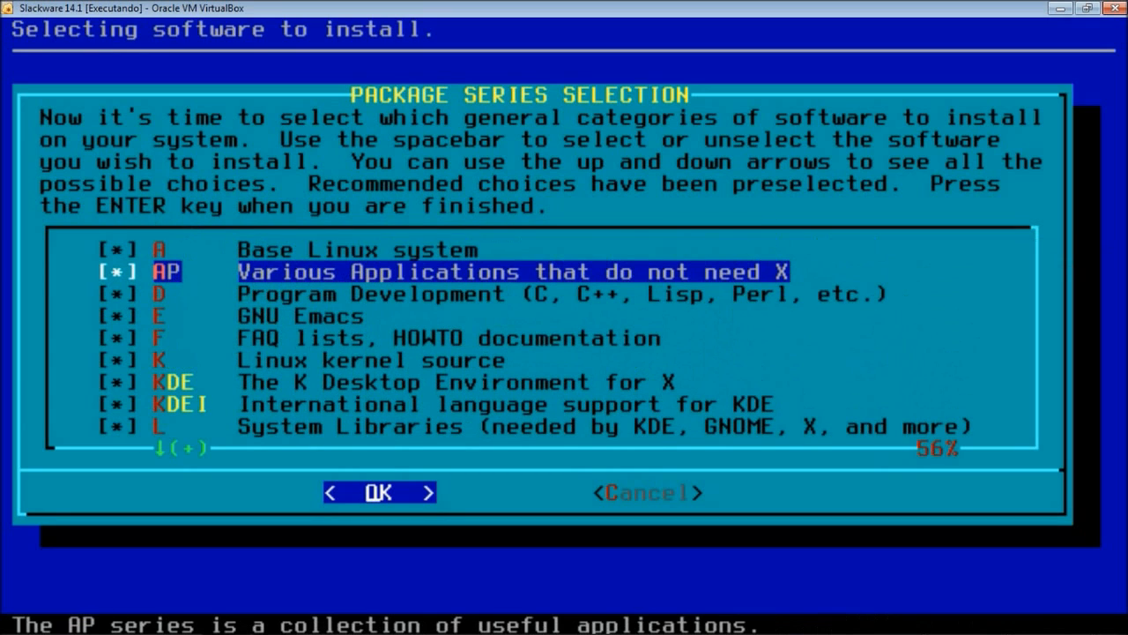
key("Down")
key("Down")
key("Down")
key("Down")
key("Down")
key("Down")
key("Down")
key("Down")
key("Down")
key("Down")
key("Down")
key("Down")
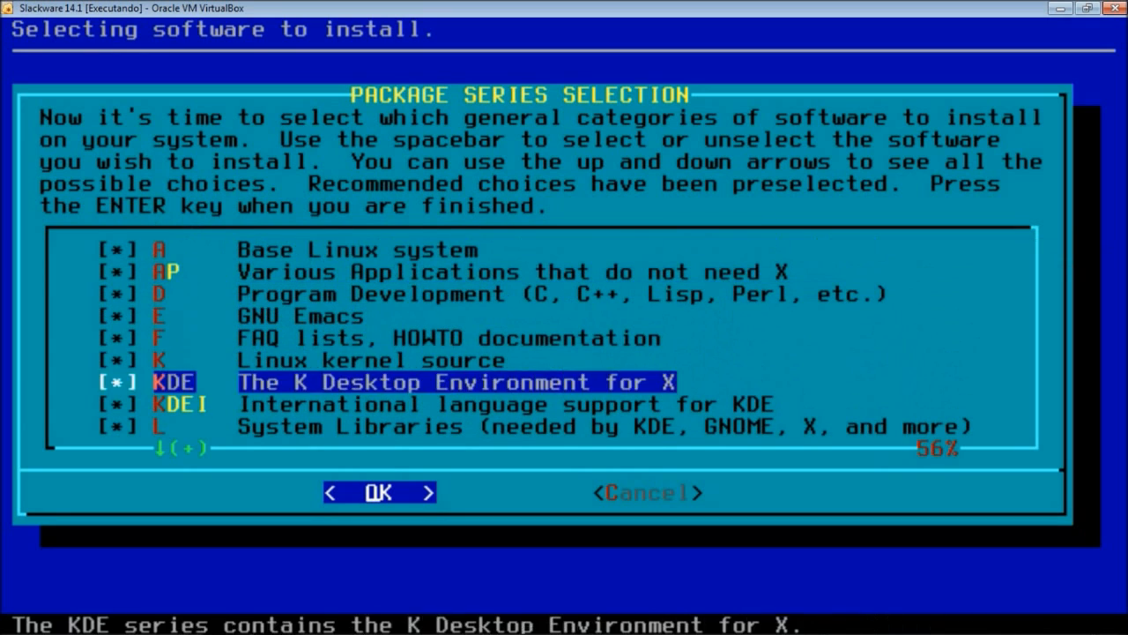
key("Down")
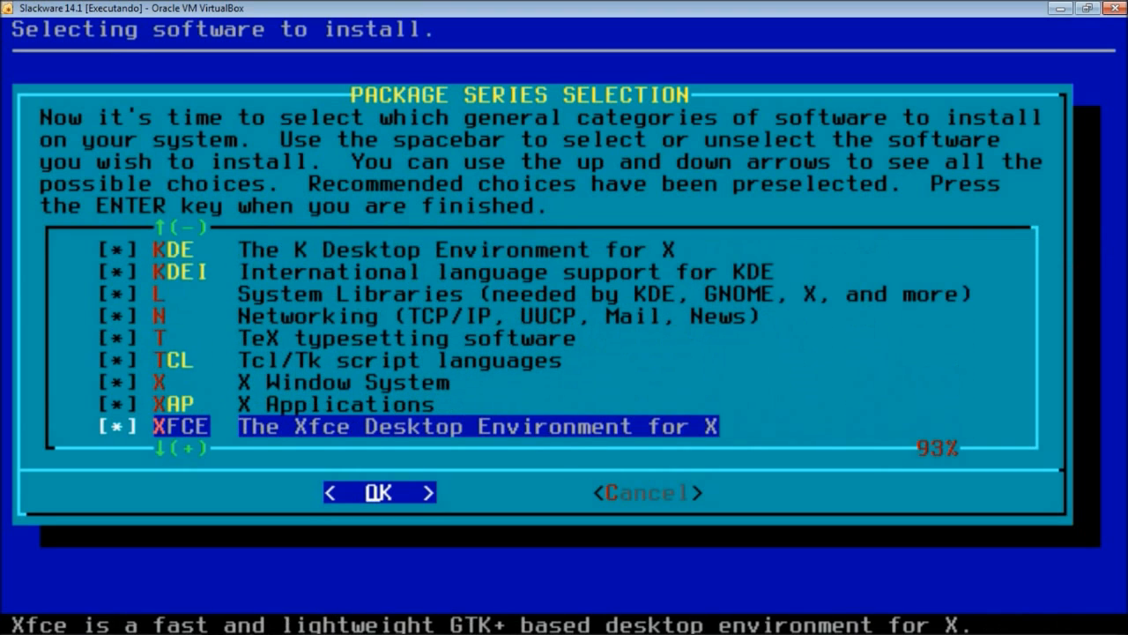
key("Return")
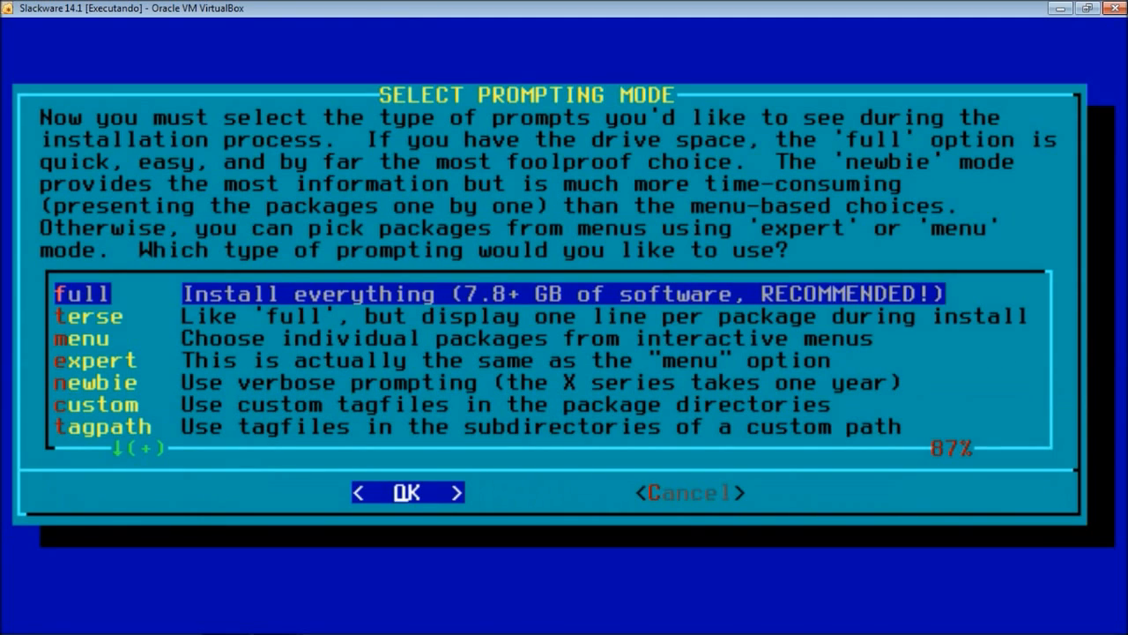
- Choose the 'full' prompting mode to install every Slackware package without prompts
key("Down")
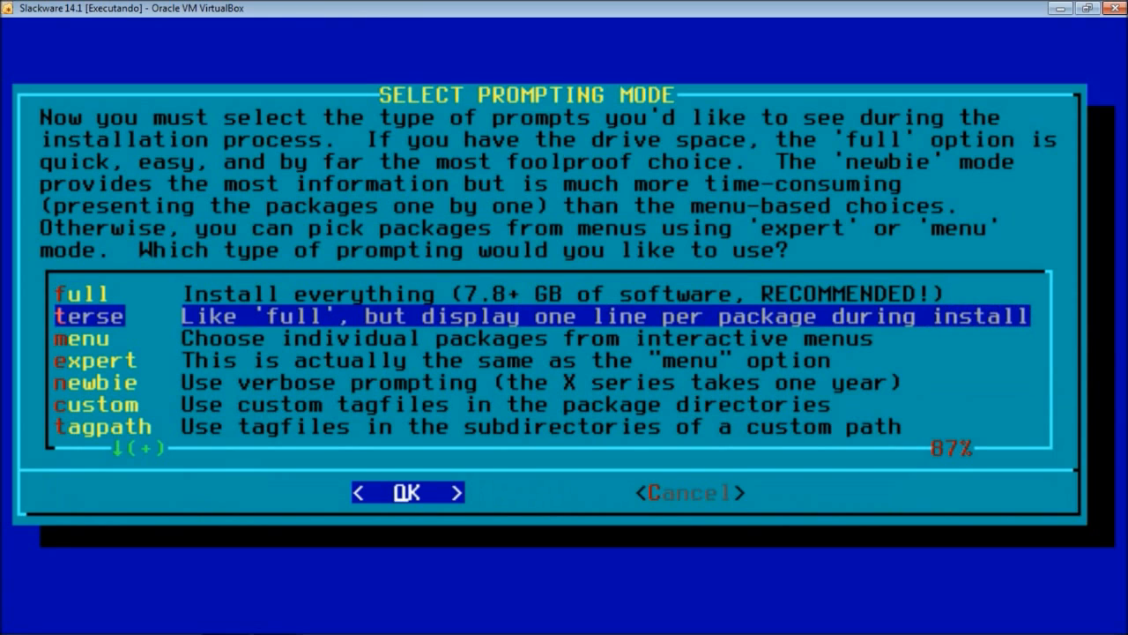
key("Down")
key("Down")
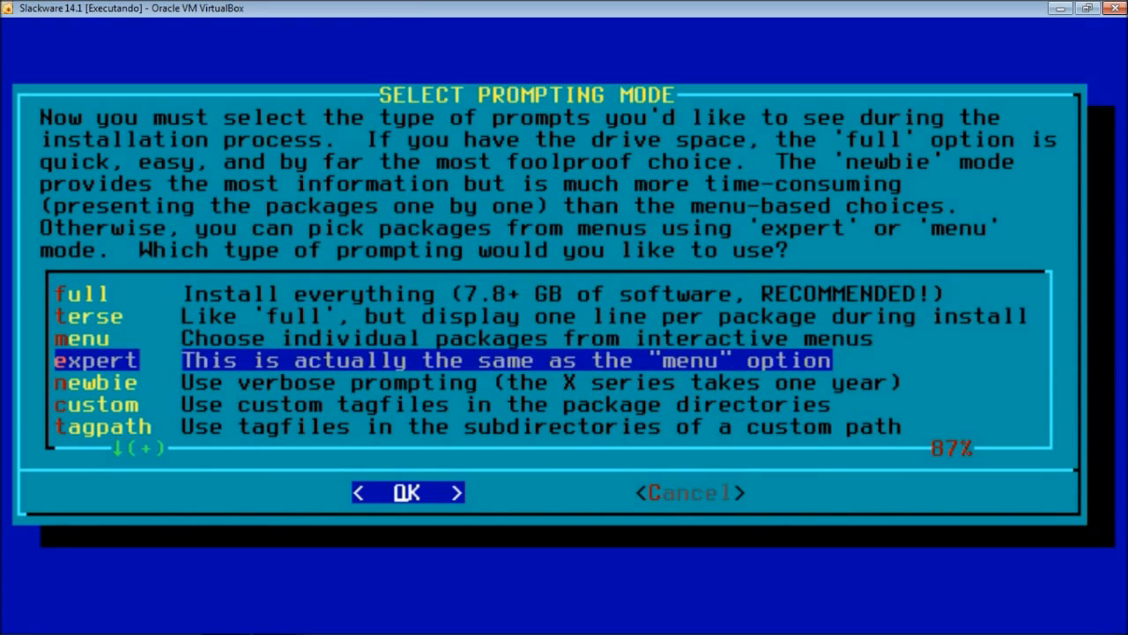
key("Up")
key("Down")
key("Up")
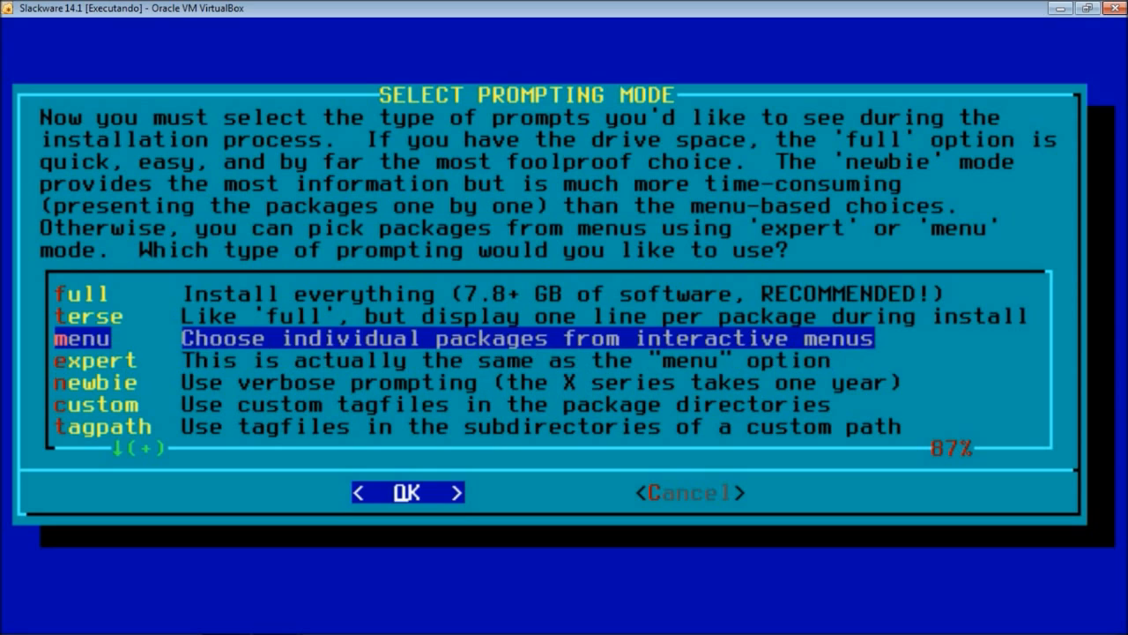
key("Down")
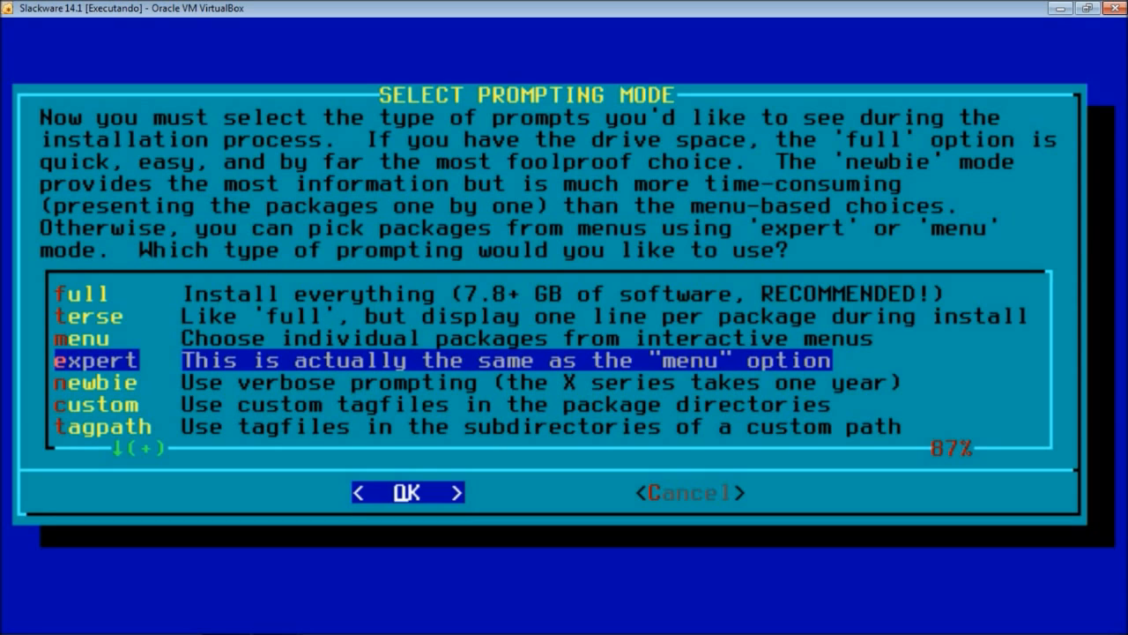
key("Up")
key("Up")
key("Up")
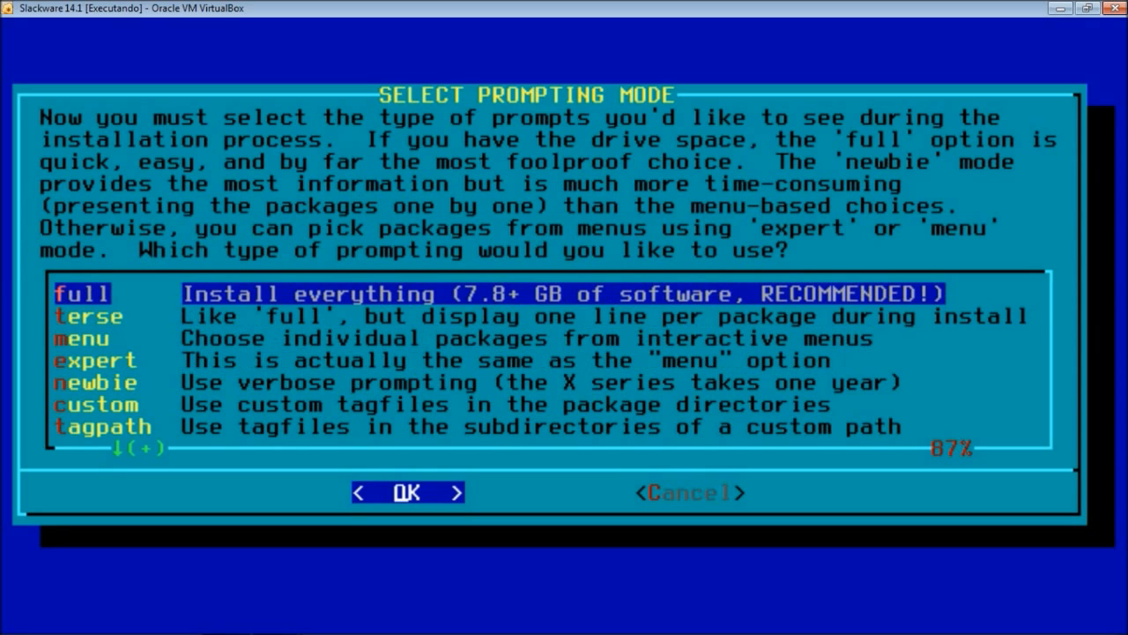
key("Return")
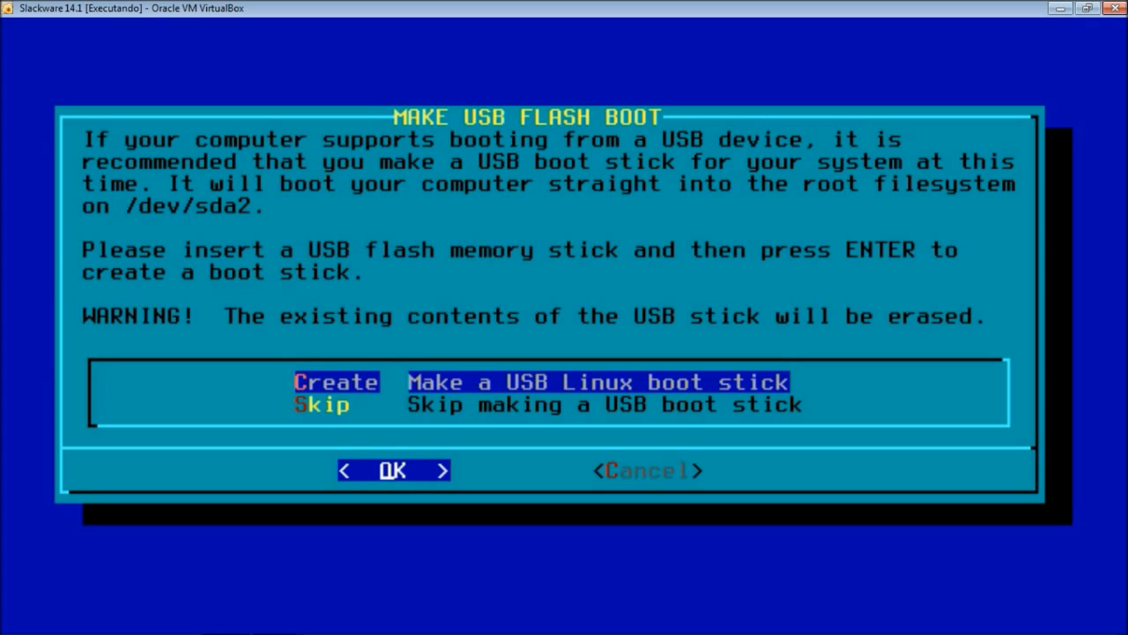
- Choose Skip in the Make USB Flash Boot dialog to go without a USB boot stick
key("Down")
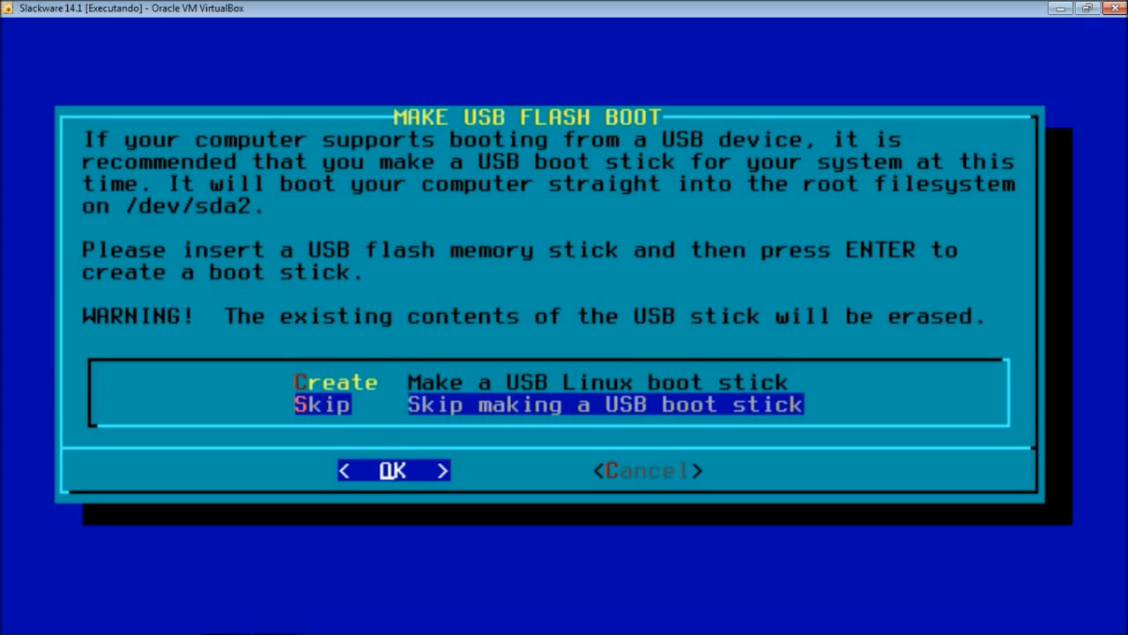
key("Up")
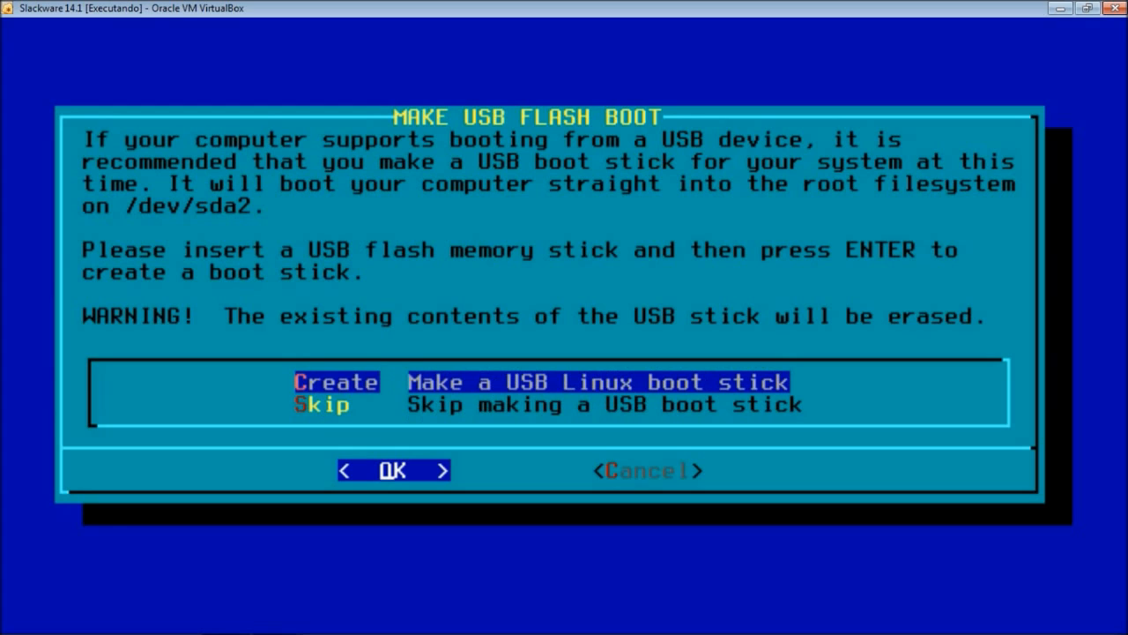
key("Down")
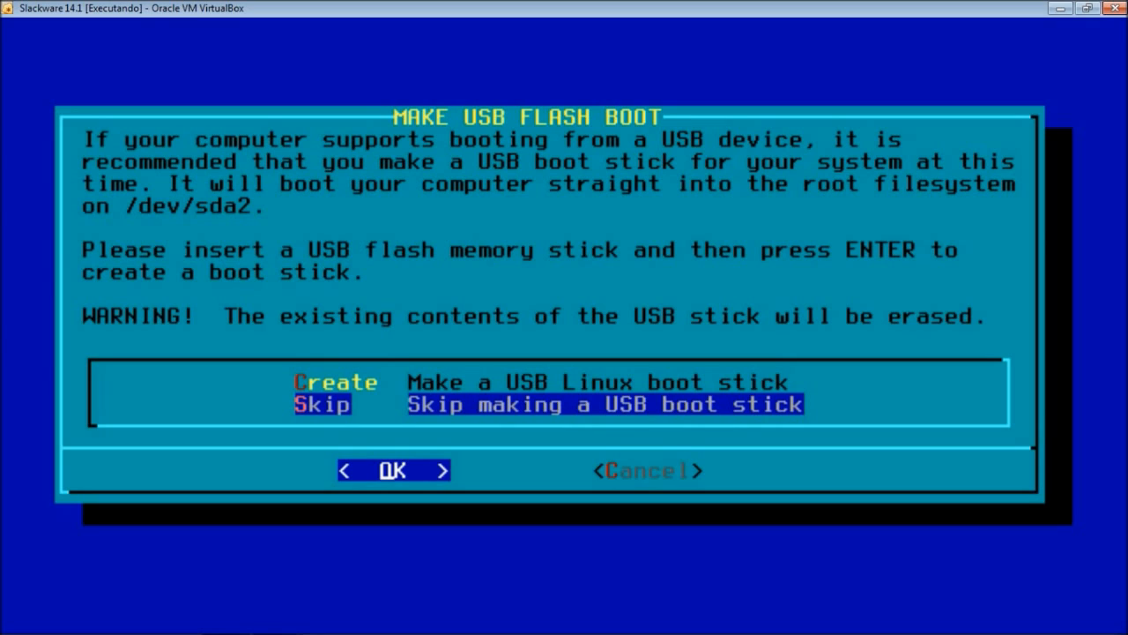
key("Up")
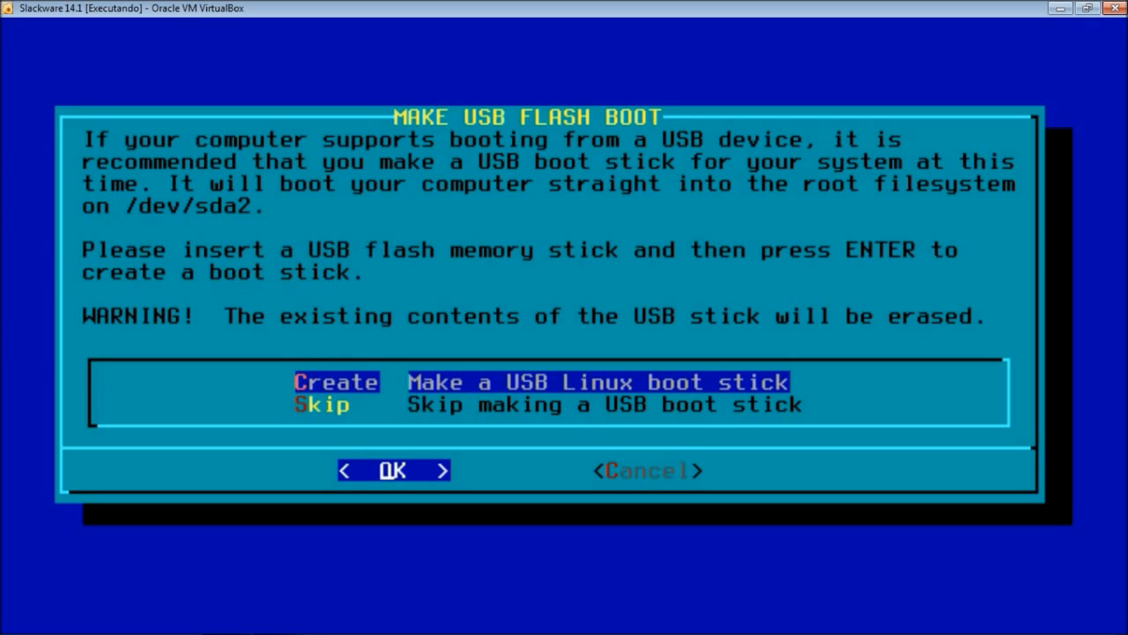
key("Down")
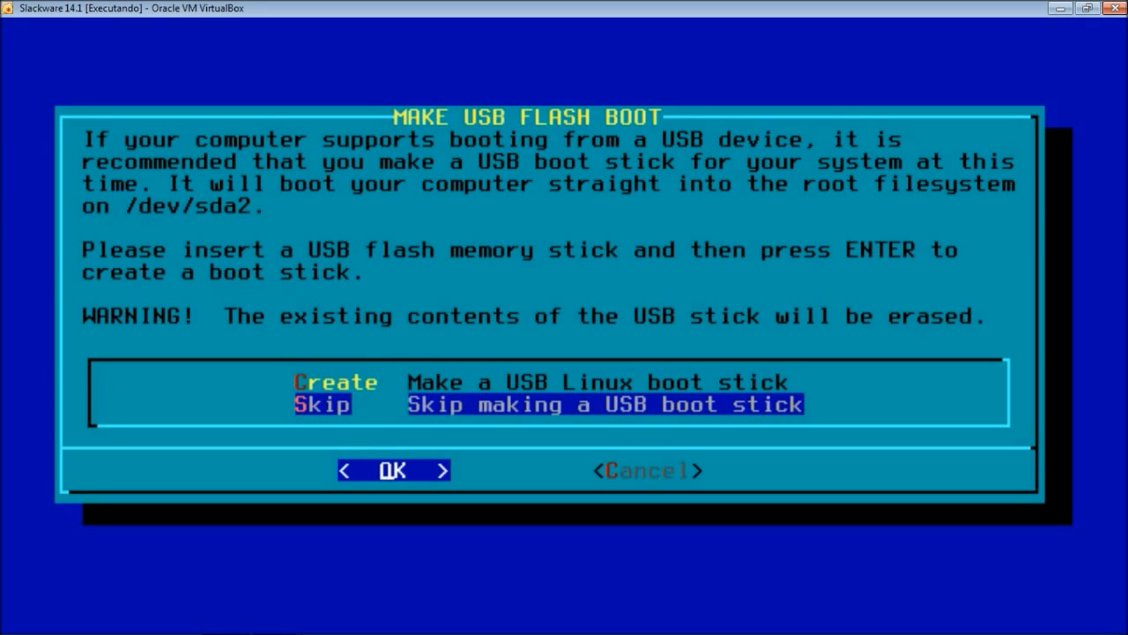
key("Return")
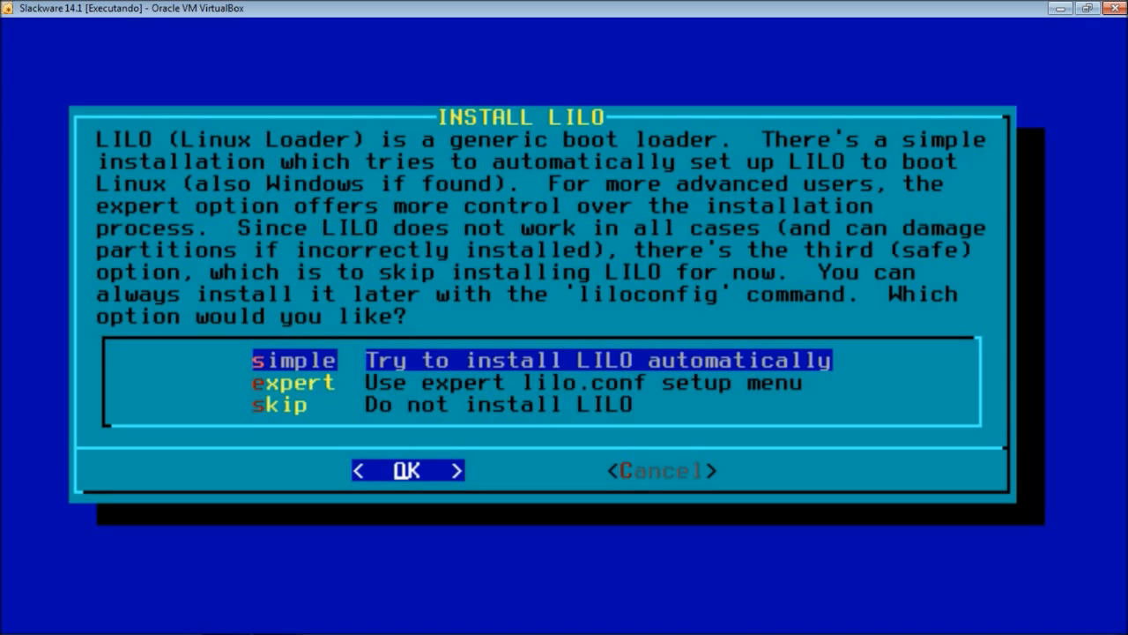
- Select the 'simple' option for automatic LILO installation
key("Down")
key("Down")
key("Up")
key("Up")
key("Down")
key("Down")
key("Up")
key("Up")
key("Down")
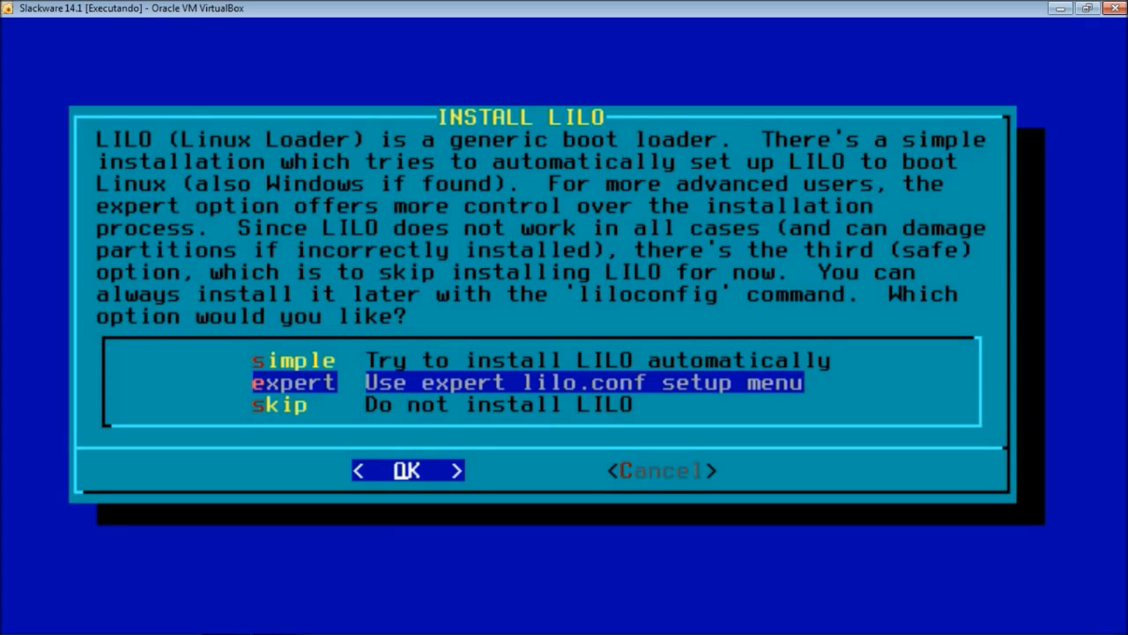
key("Up")
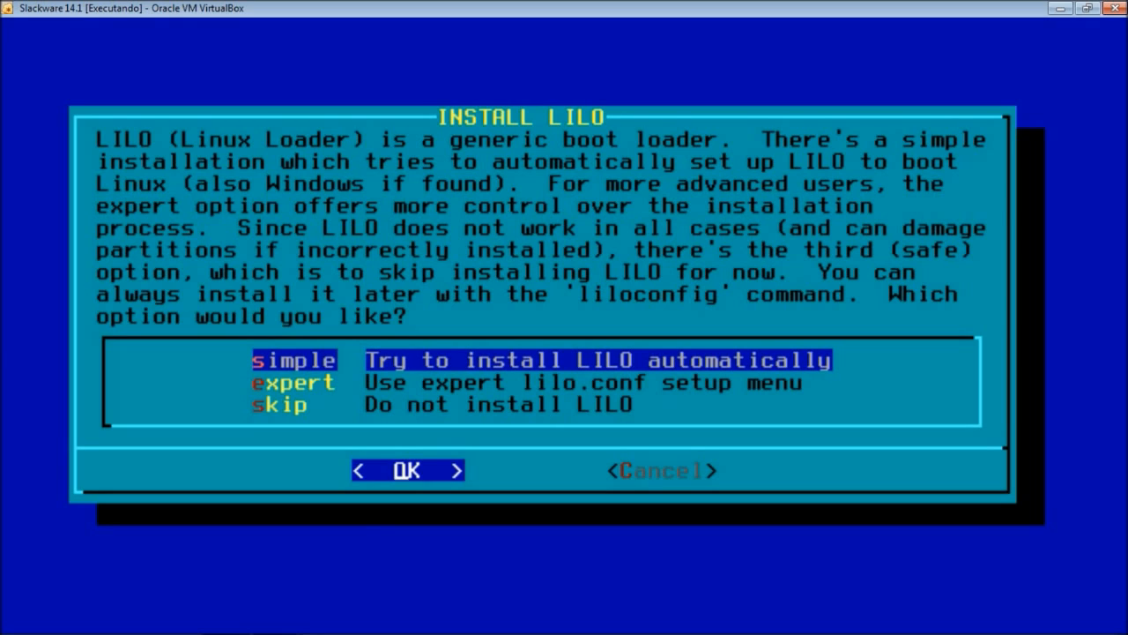
key("Return")
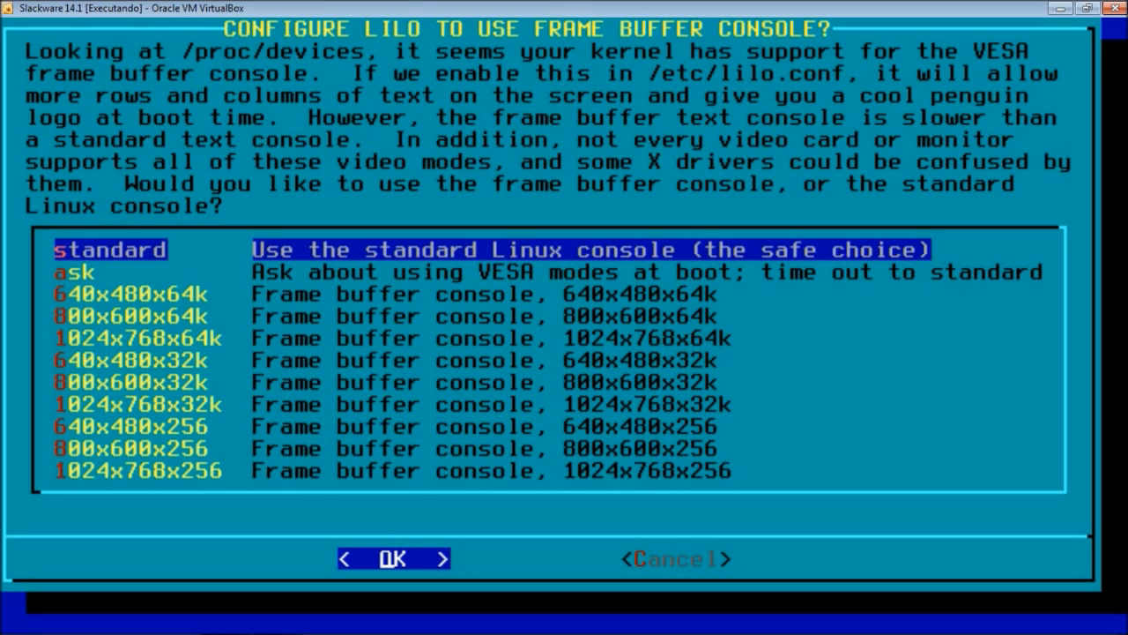
- Choose the 1024x768x32k frame buffer console mode for LILO
key("Down")
key("Down")
key("Down")
key("Down")
key("Down")
key("Down")
key("Down")
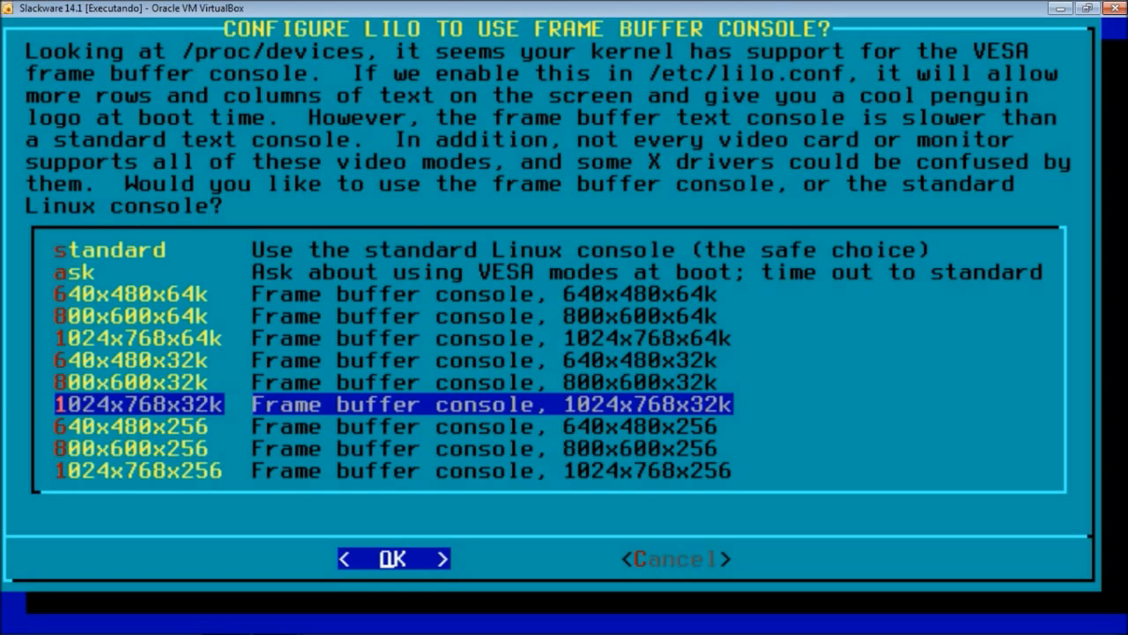
key("Up")
key("Up")
key("Up")
key("Up")
key("Up")
key("Up")
key("Up")
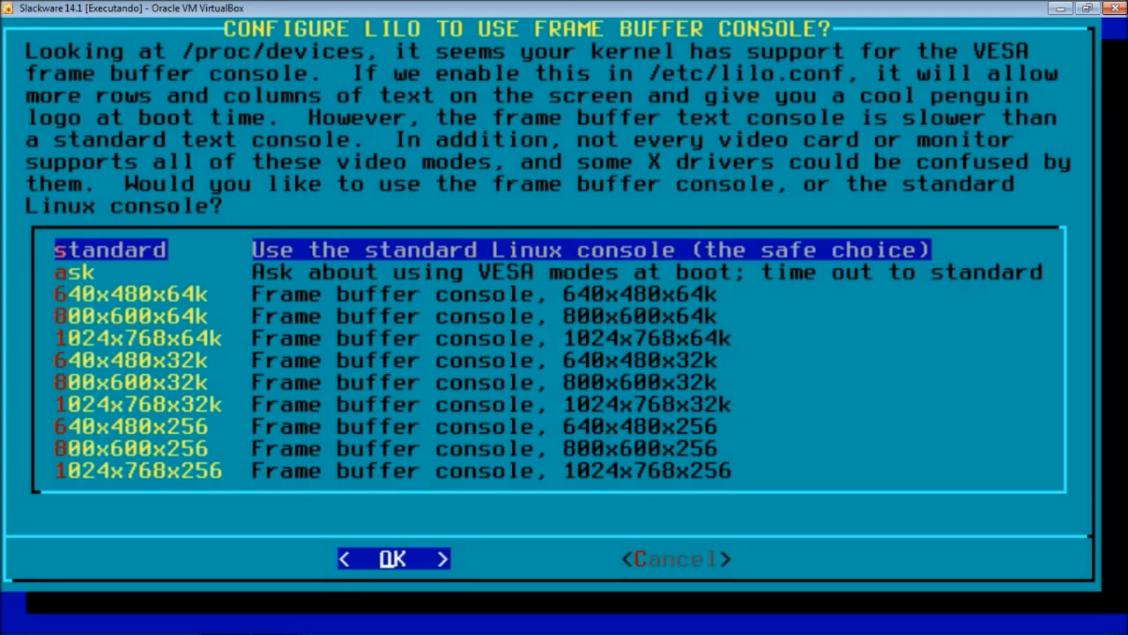
key("Down")
key("Down")
key("Down")
key("Down")
key("Down")
key("Down")
key("Down")
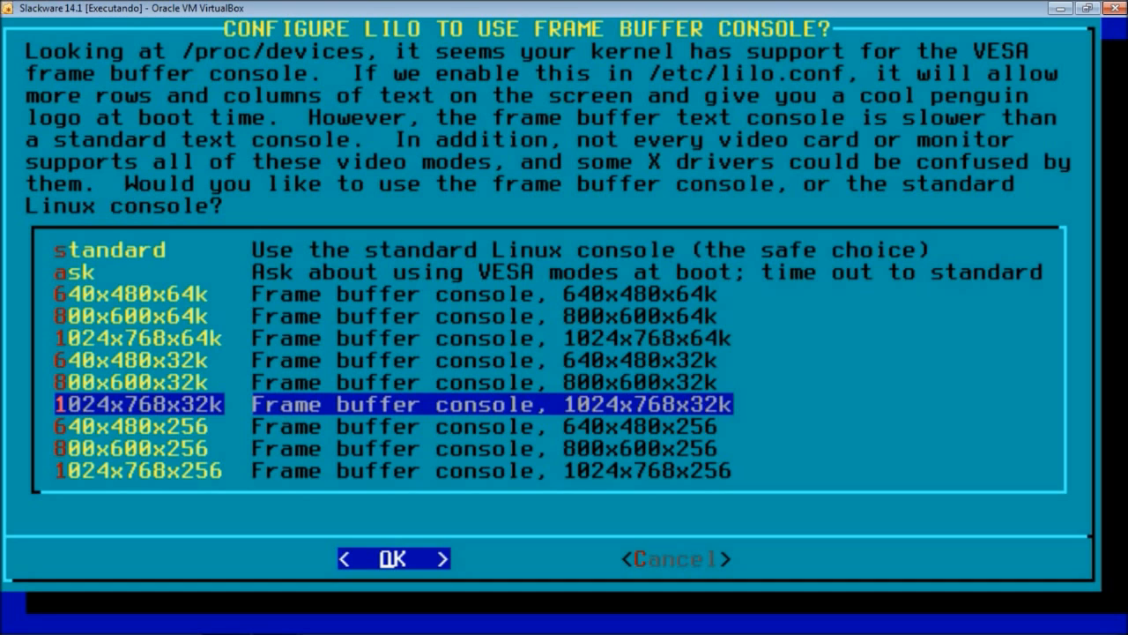
key("Return")
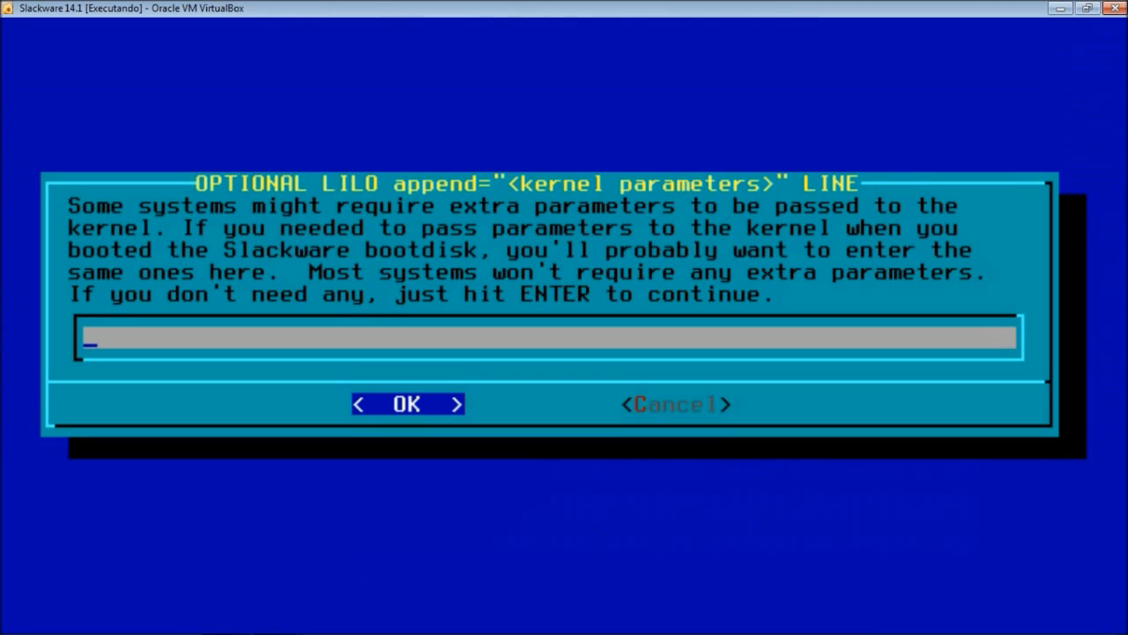
- Leave the LILO append parameters empty and answer No to the UTF-8 text console
key("Return")
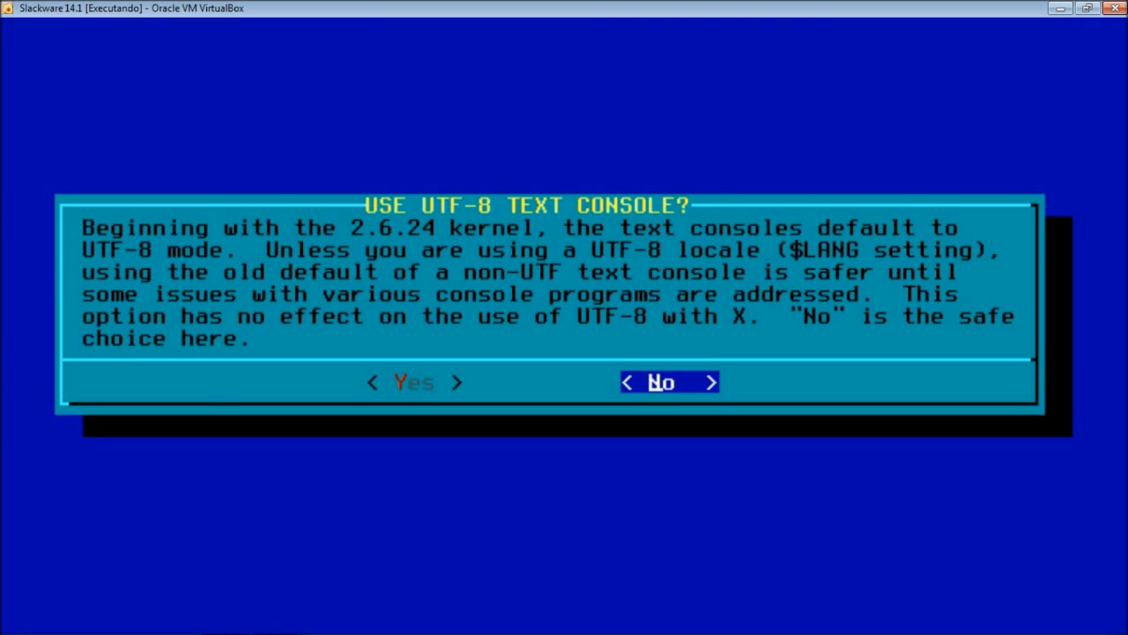
key("Return")
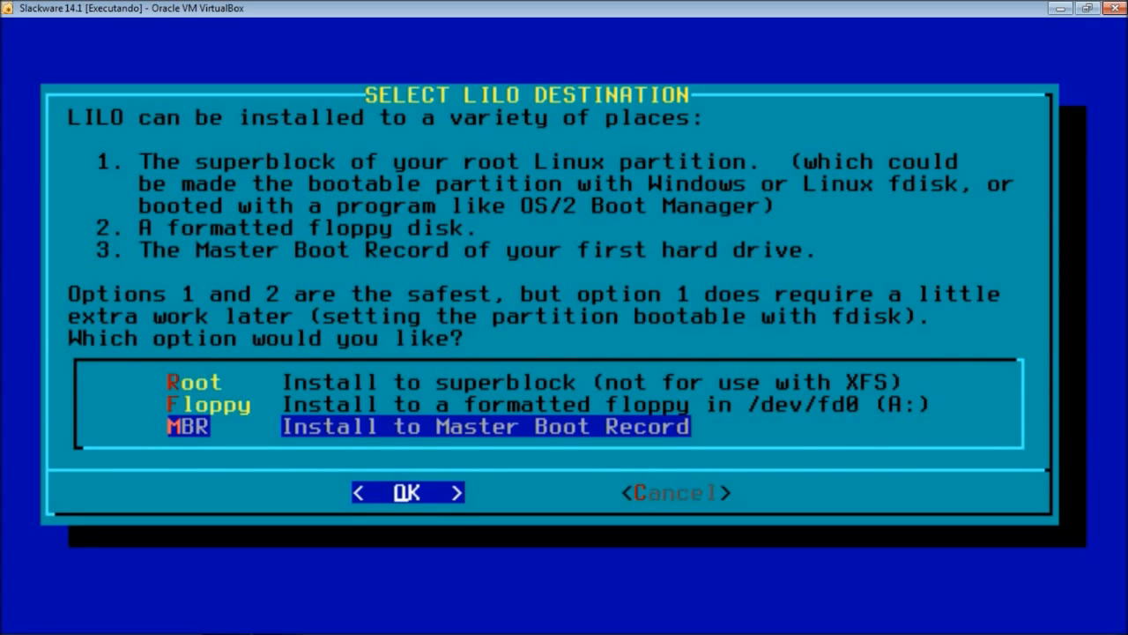
- Select MBR as the LILO install destination
key("Up")
key("Down")
key("Return")
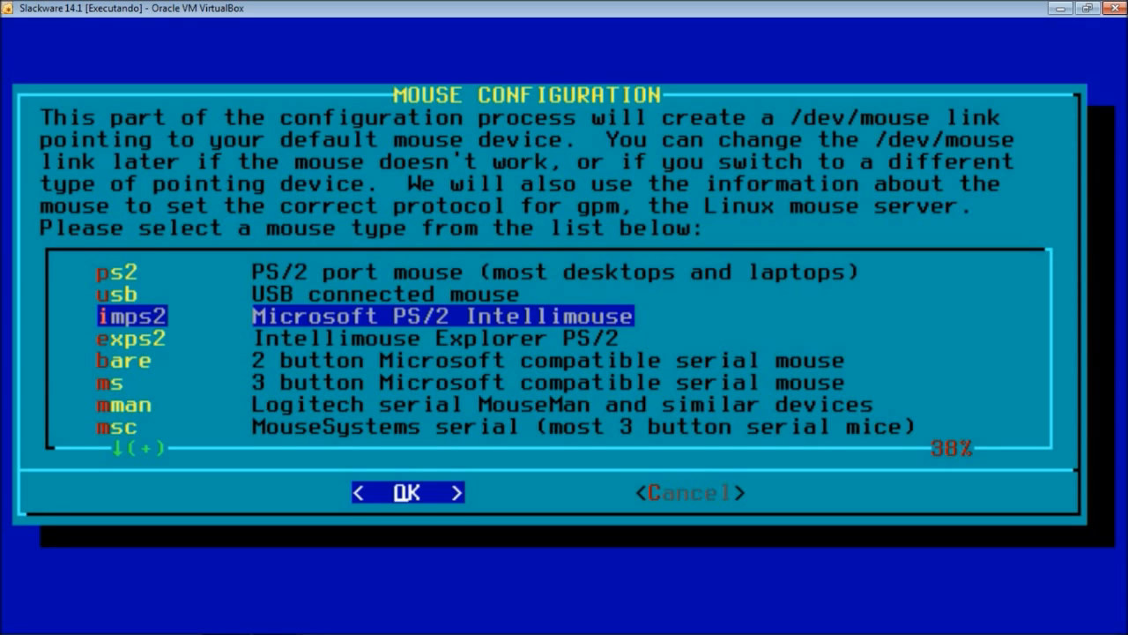
- Pick imps2 as the mouse type and enable gpm at boot
key("Up")
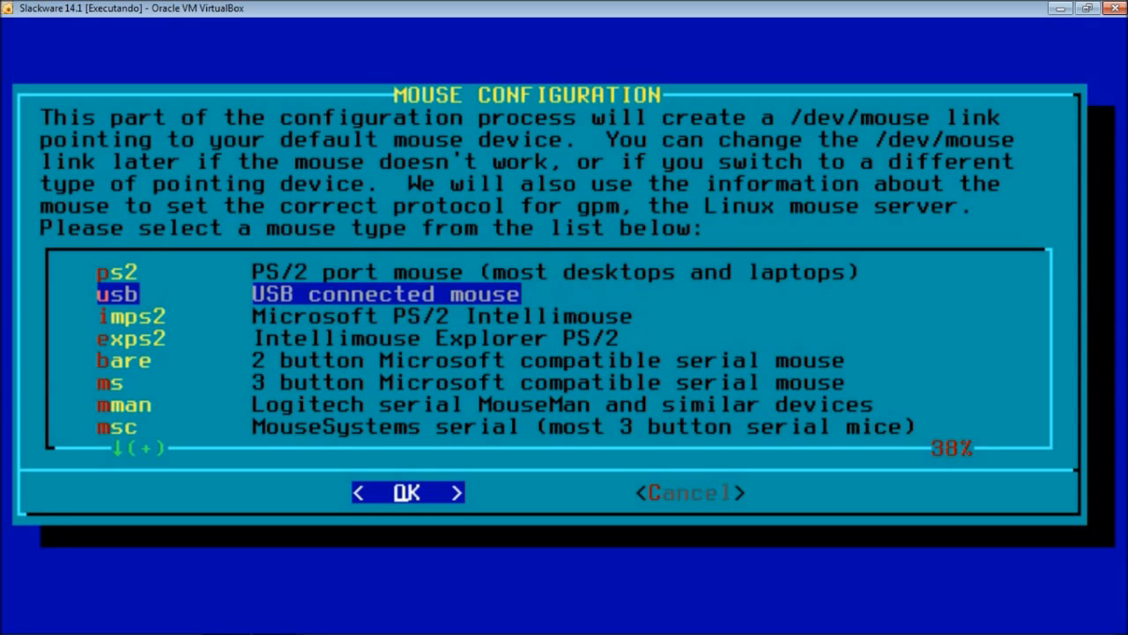
key("Down")
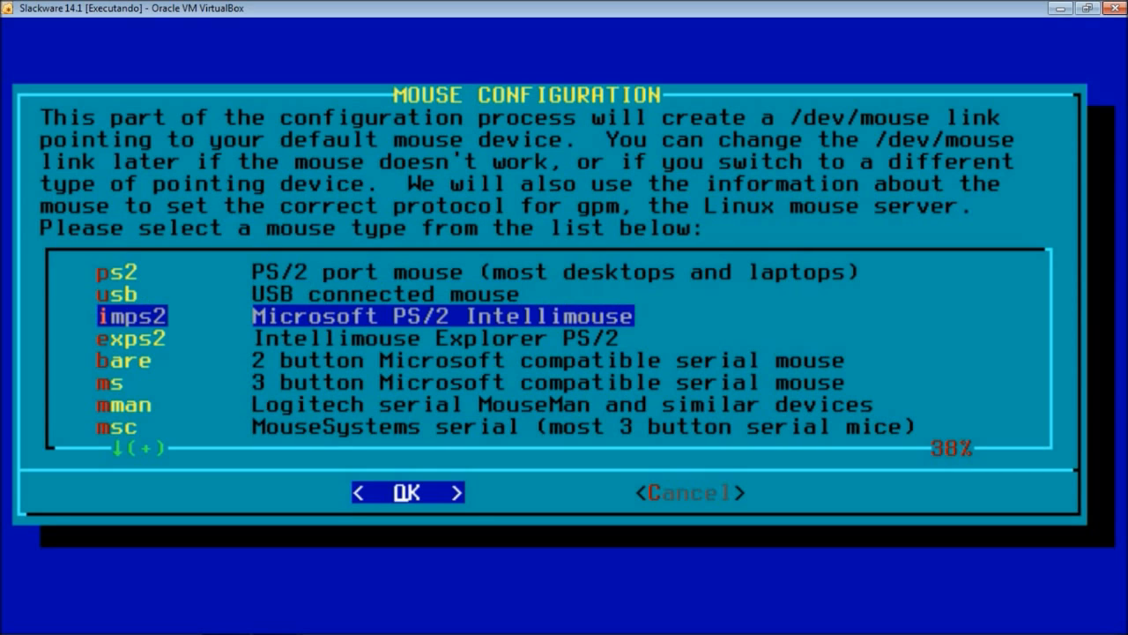
key("Return")
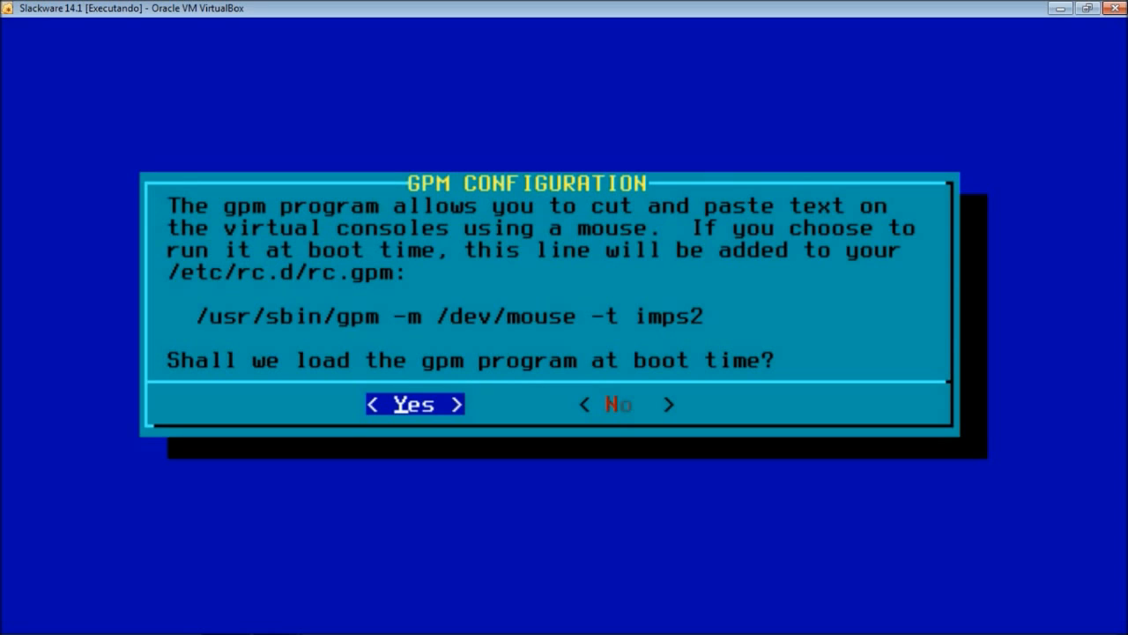
key("Return")
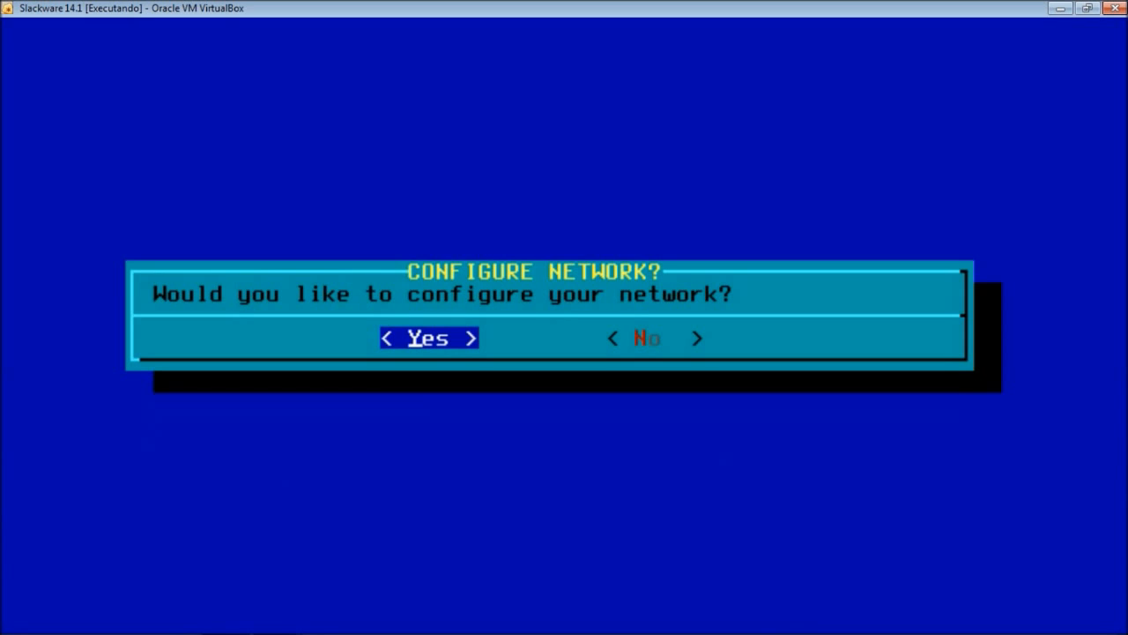
- Agree to network setup, entering hostname 'server' and domain 'server.com'
key("Return")
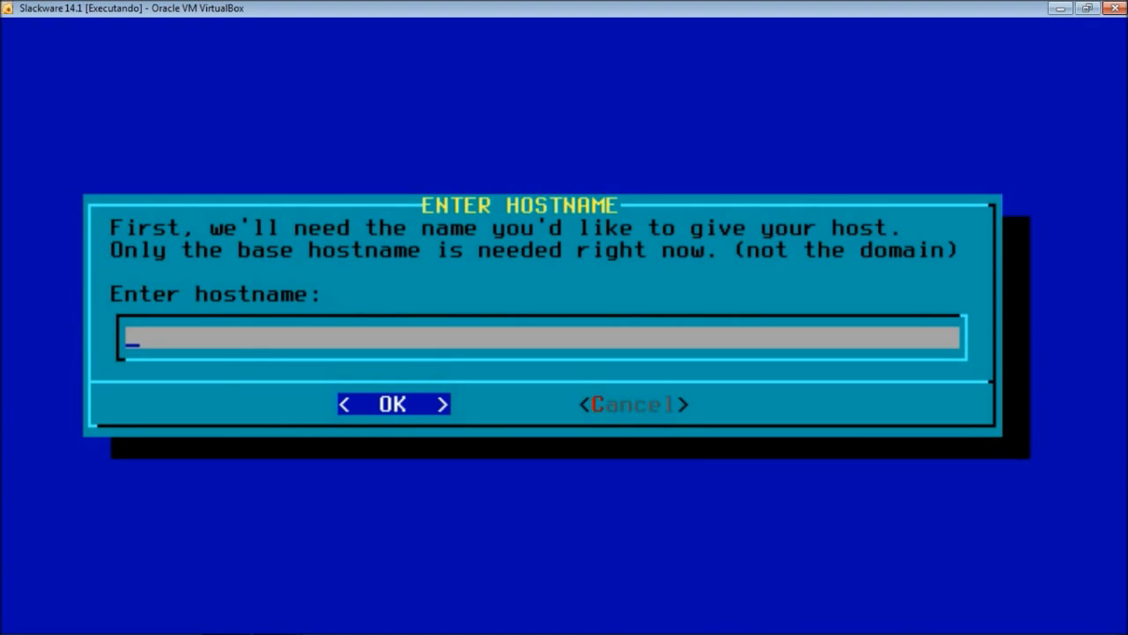
type("server")
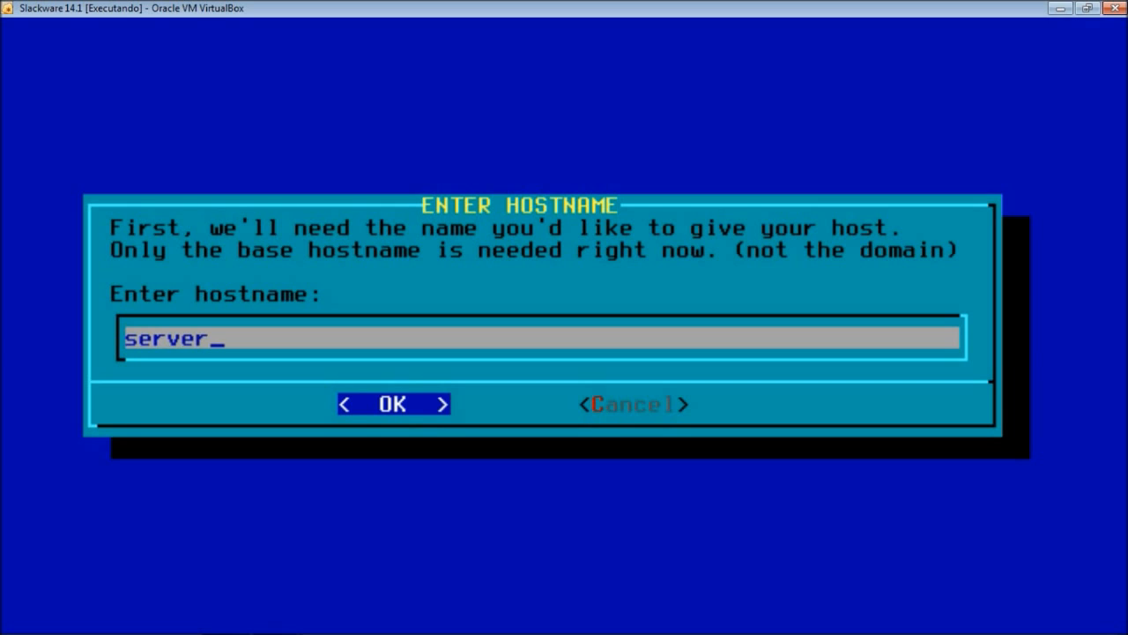
key("Return")
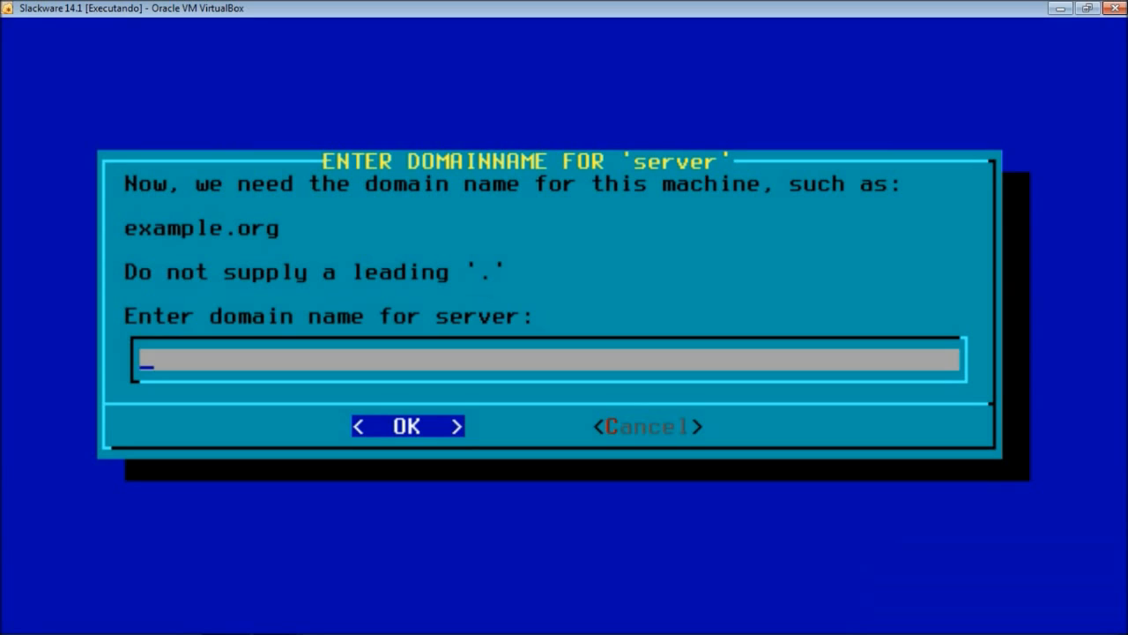
type("server")
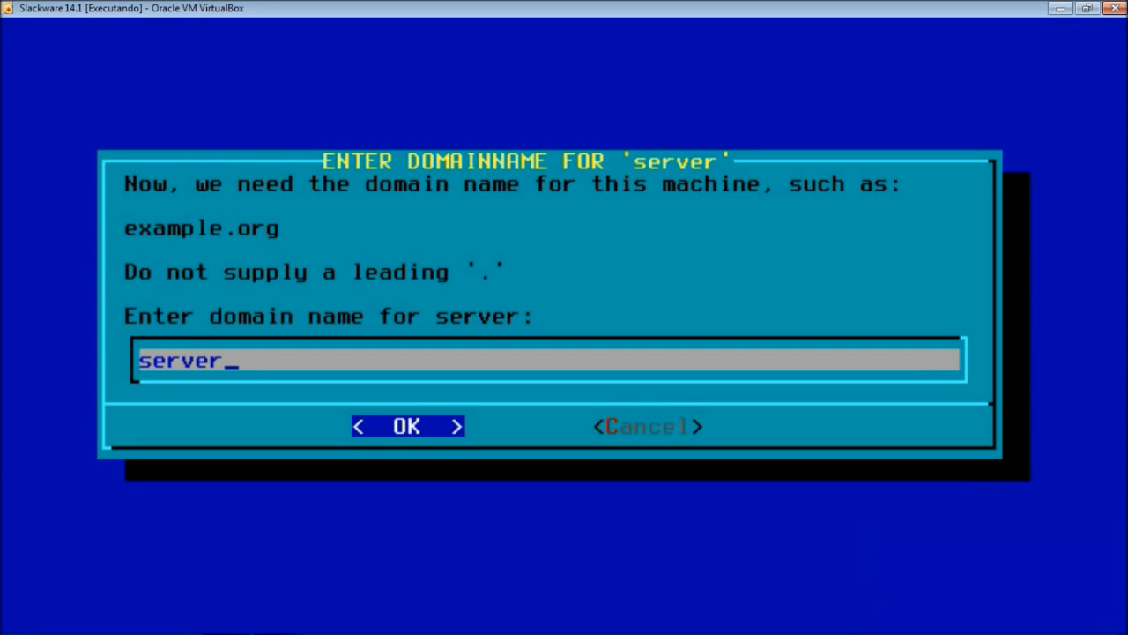
type(".com")
key("Return")
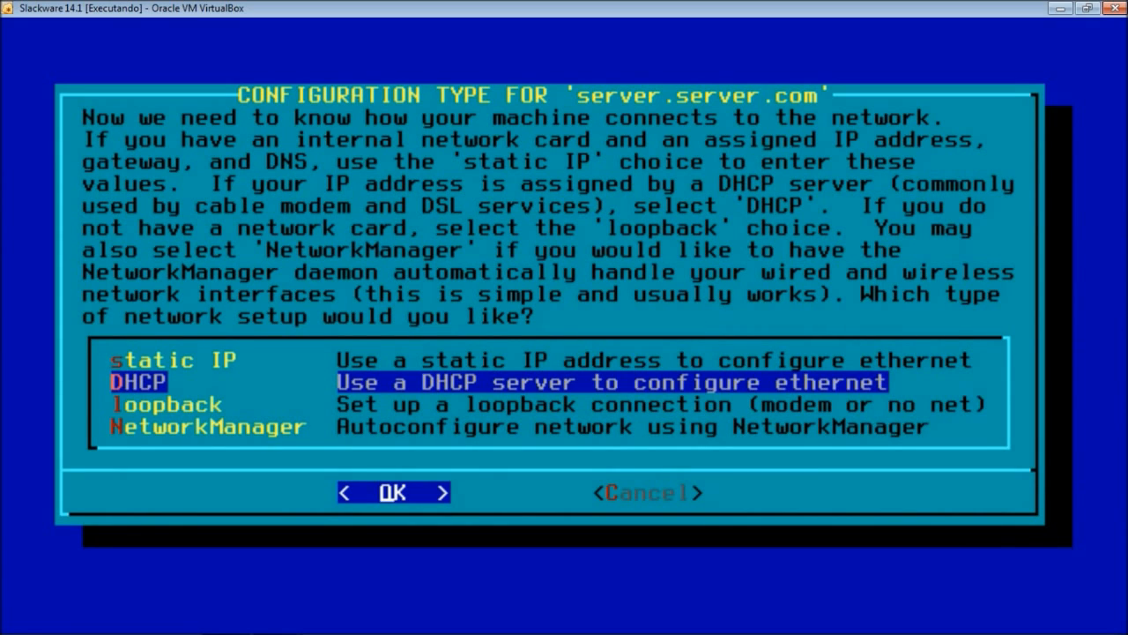
- Select DHCP from the static IP, DHCP, loopback and NetworkManager options
key("Up")
key("Down")
key("Down")
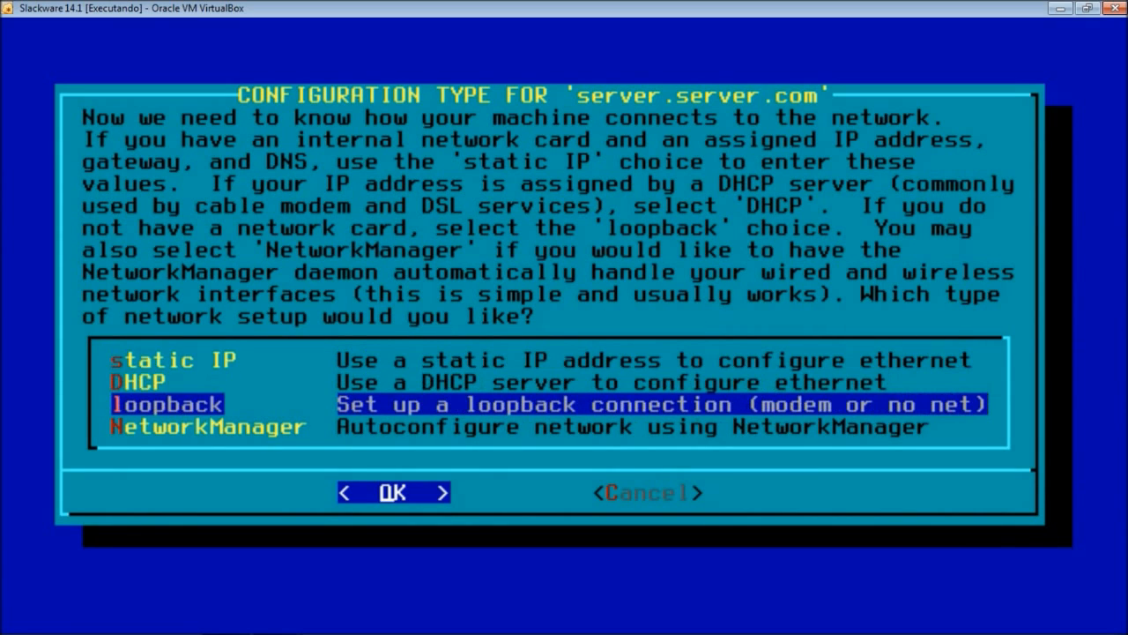
key("Up")
key("Up")
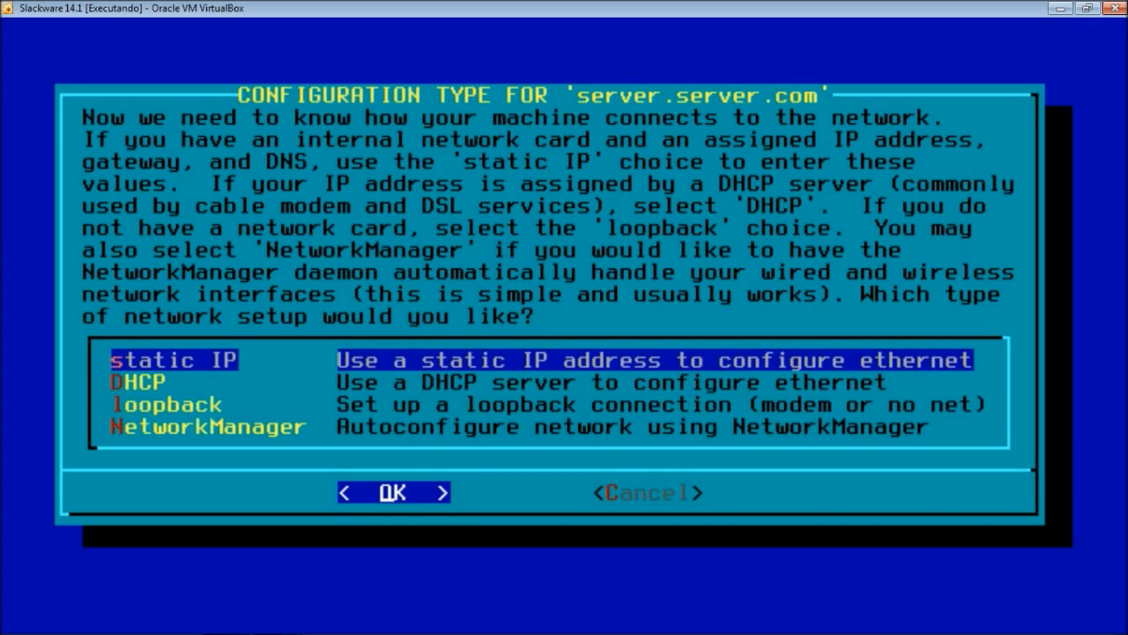
key("Down")
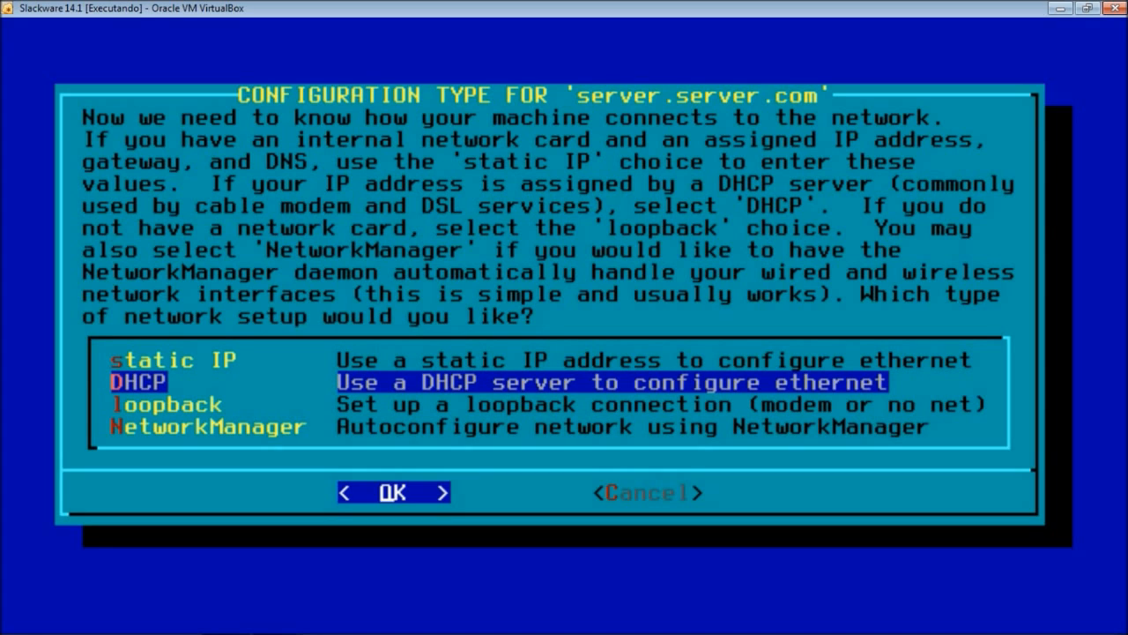
key("Down")
key("Down")
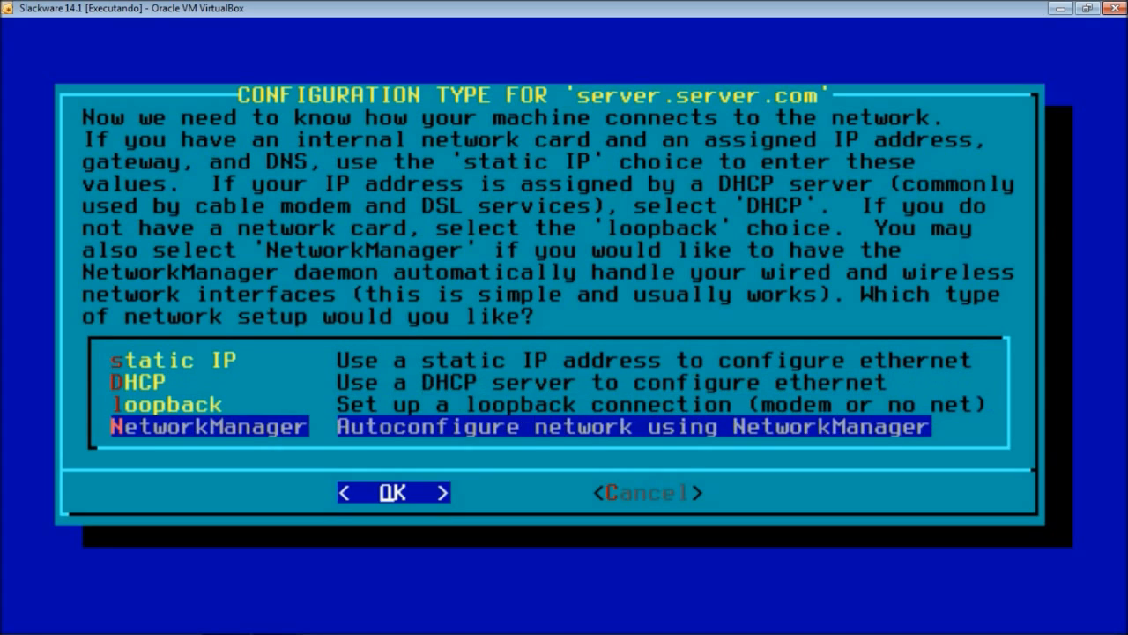
key("Up")
key("Up")
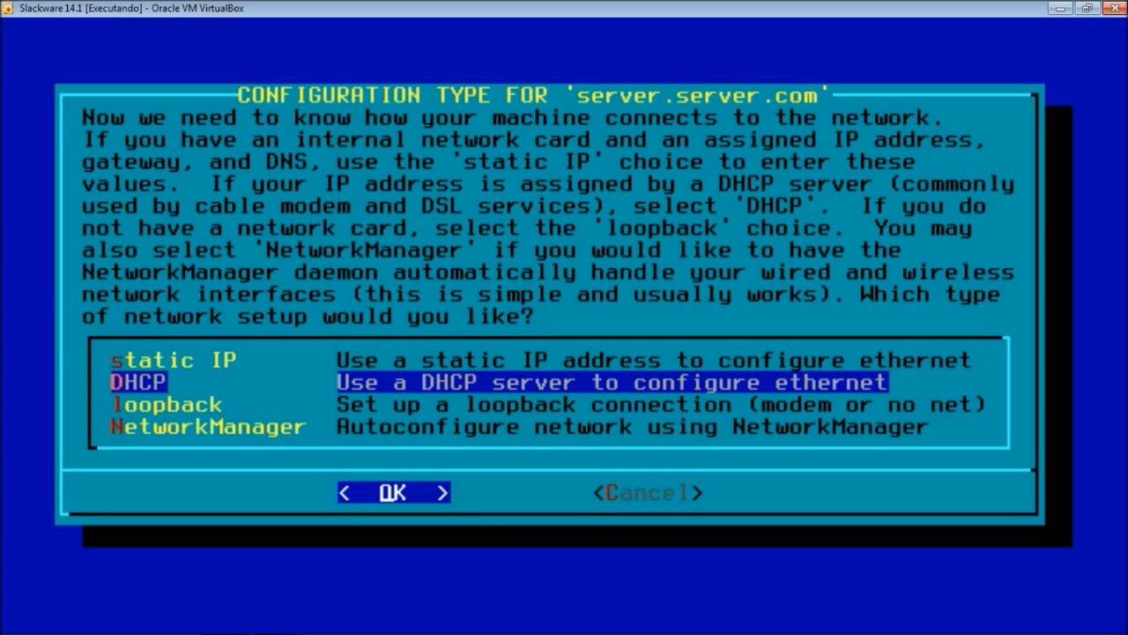
key("Return")
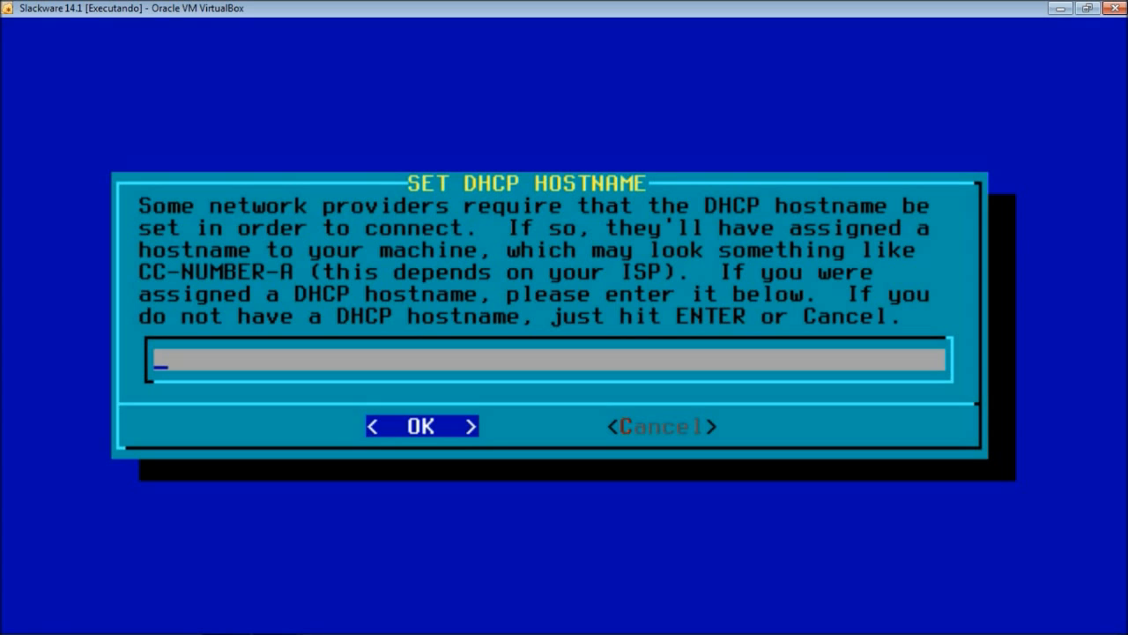
- Leave the DHCP hostname blank and accept the DHCP network settings for host server
key("Return")
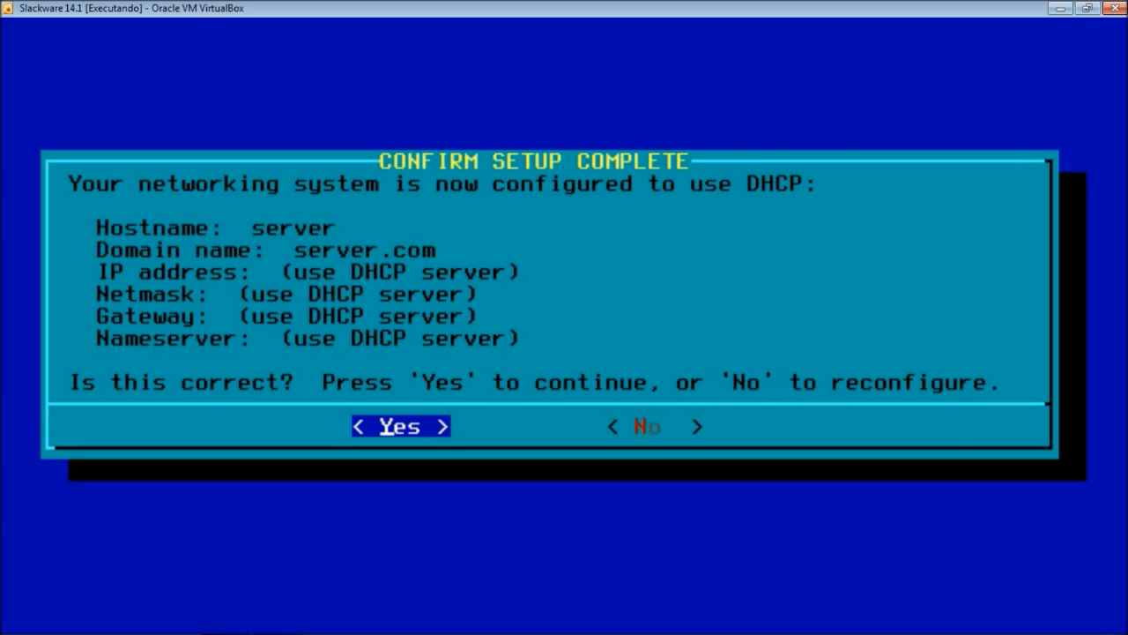
key("Return")
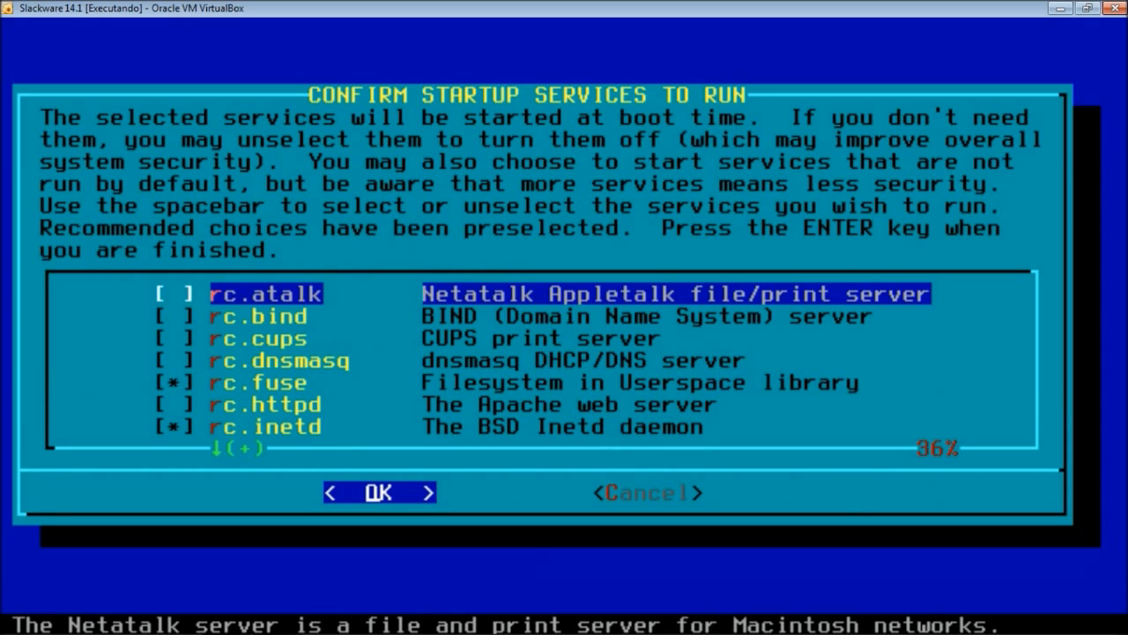
key("Down")
key("Down")
key("Down")
key("Down")
key("Down")
key("Down")
key("Down")
key("Down")
key("Down")
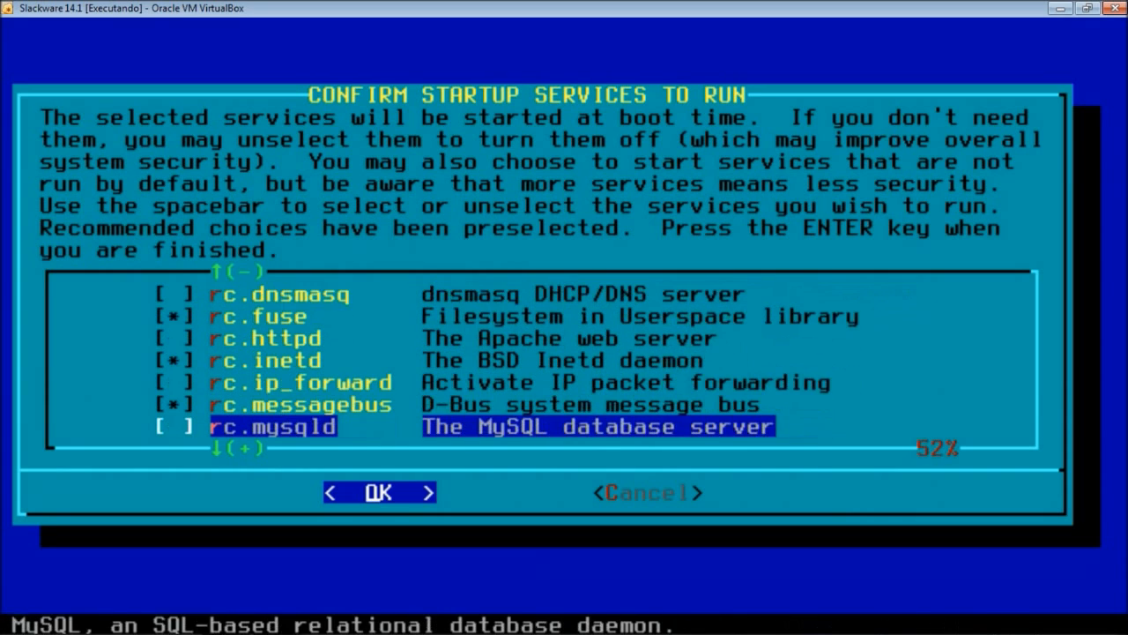
key("Down")
key("Down")
key("Down")
key("Down")
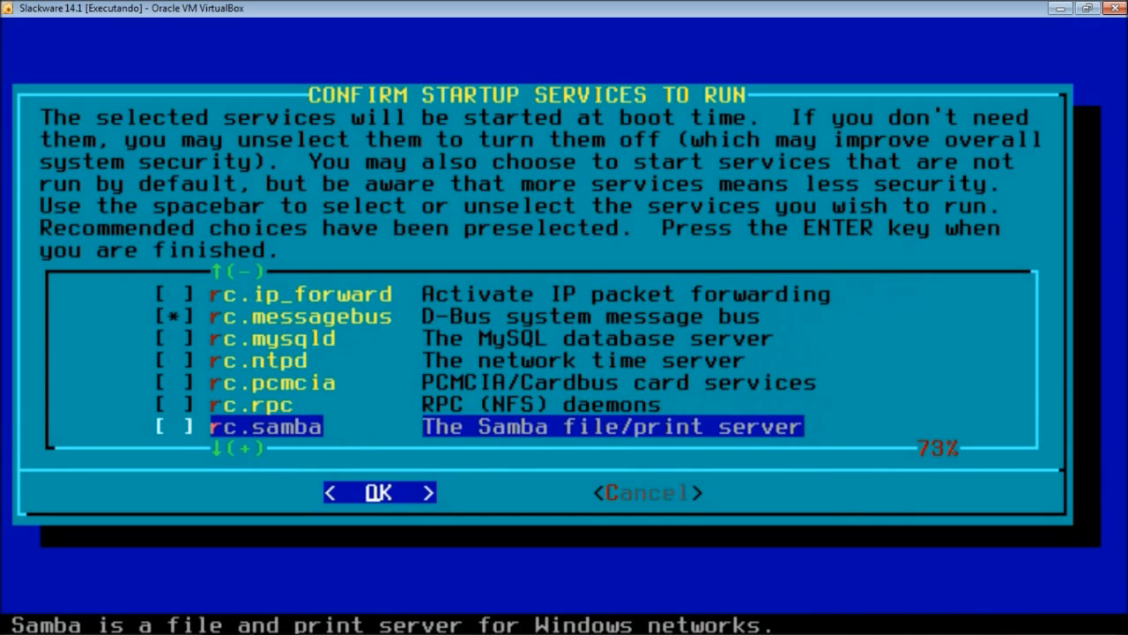
key("Up")
key("Up")
key("Up")
key("Up")
key("Up")
key("Down")
key("Down")
key("Down")
key("Down")
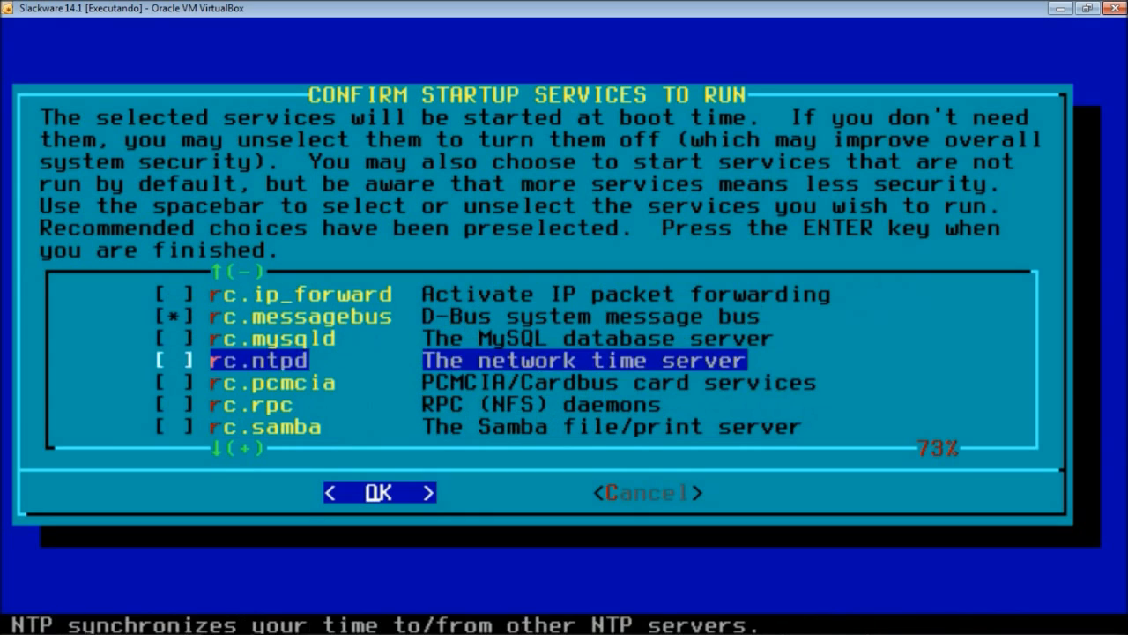
key("Up")
key("Up")
key("Up")
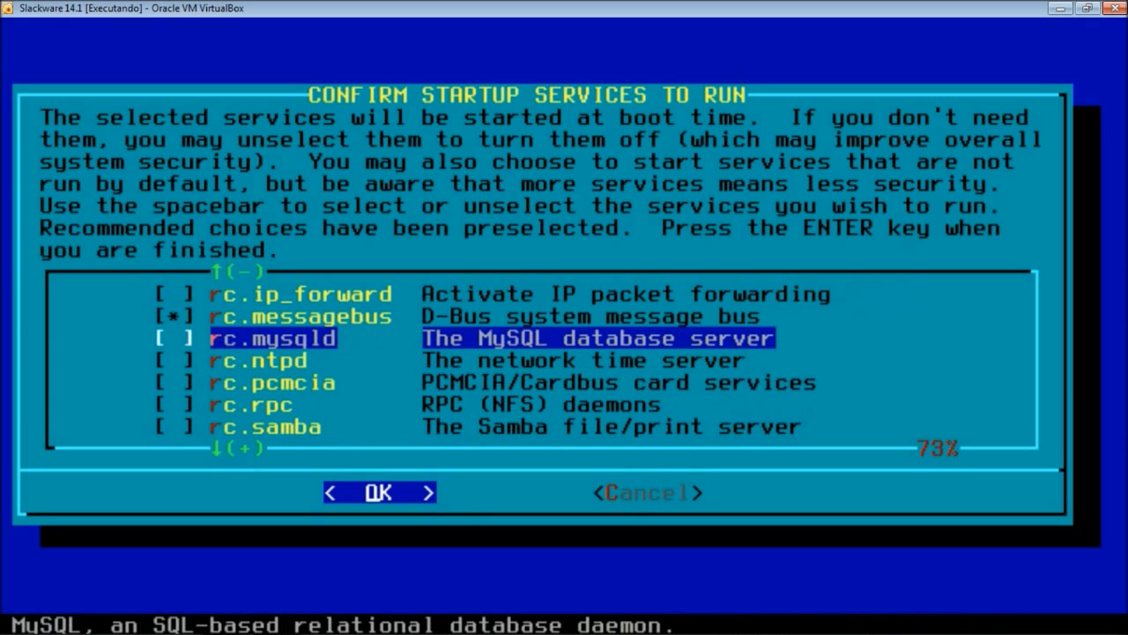
key("Up")
key("Up")
key("Up")
key("Up")
key("Up")
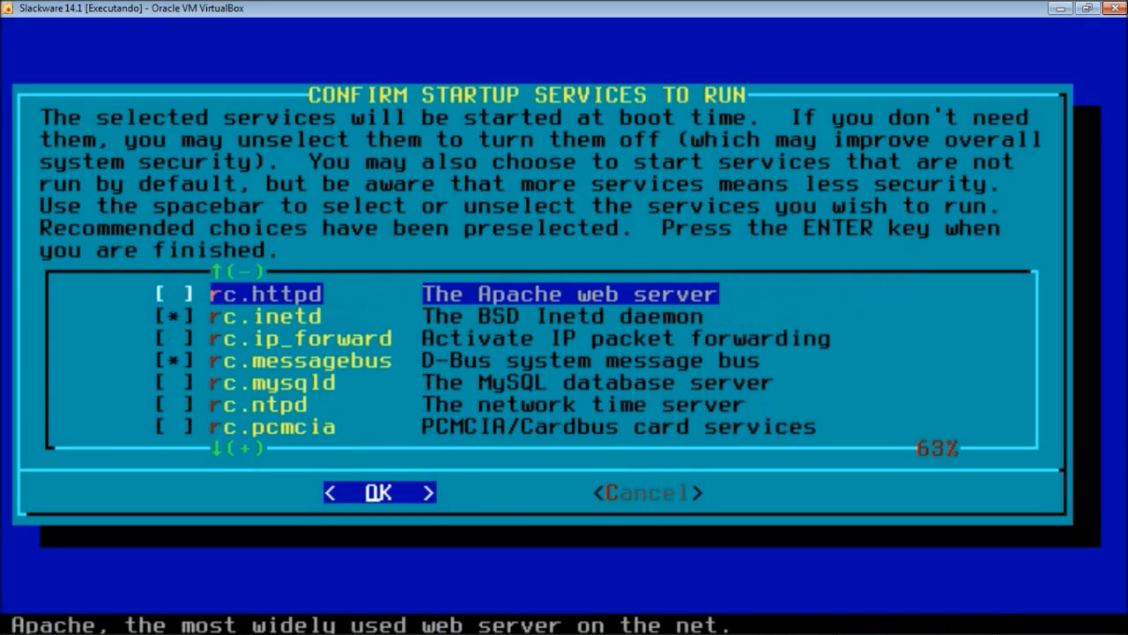
key("Down")
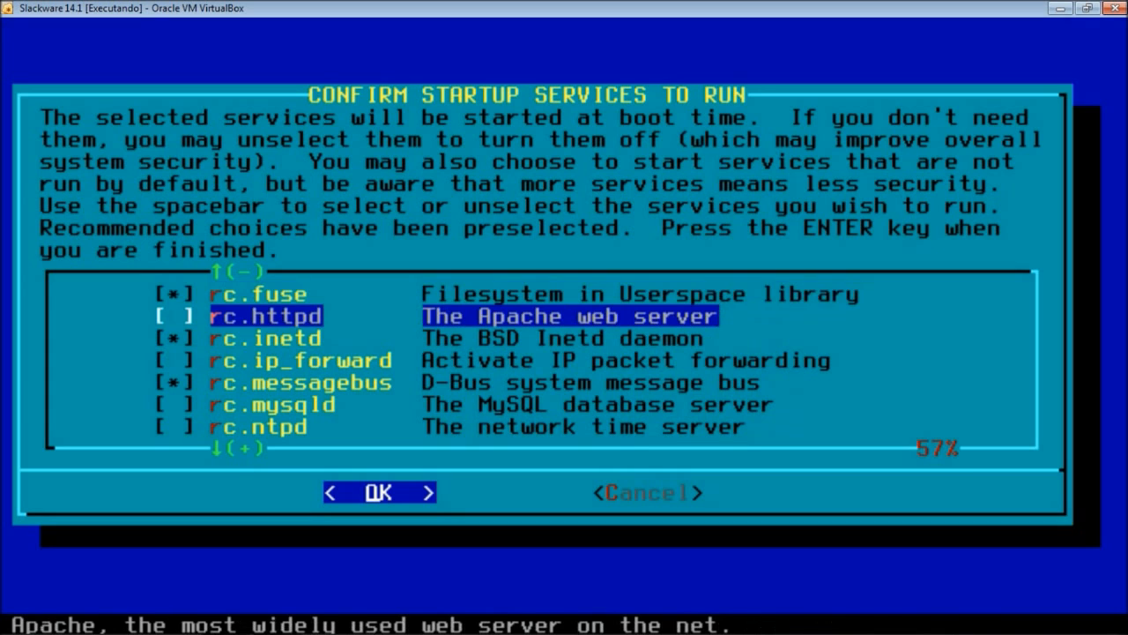
key("Up")
key("Up")
key("Up")
key("Up")
key("Up")
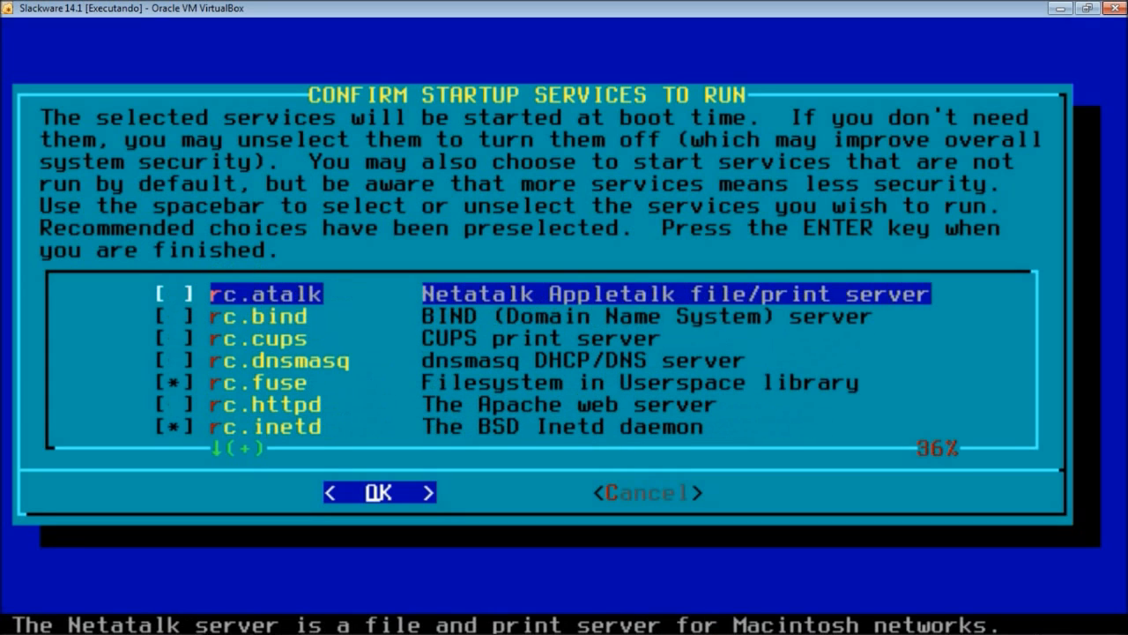
- Enable the rc.atalk, rc.bind, rc.cups, rc.dnsmasq and rc.httpd (Apache) startup services
key("space")
key("Down")
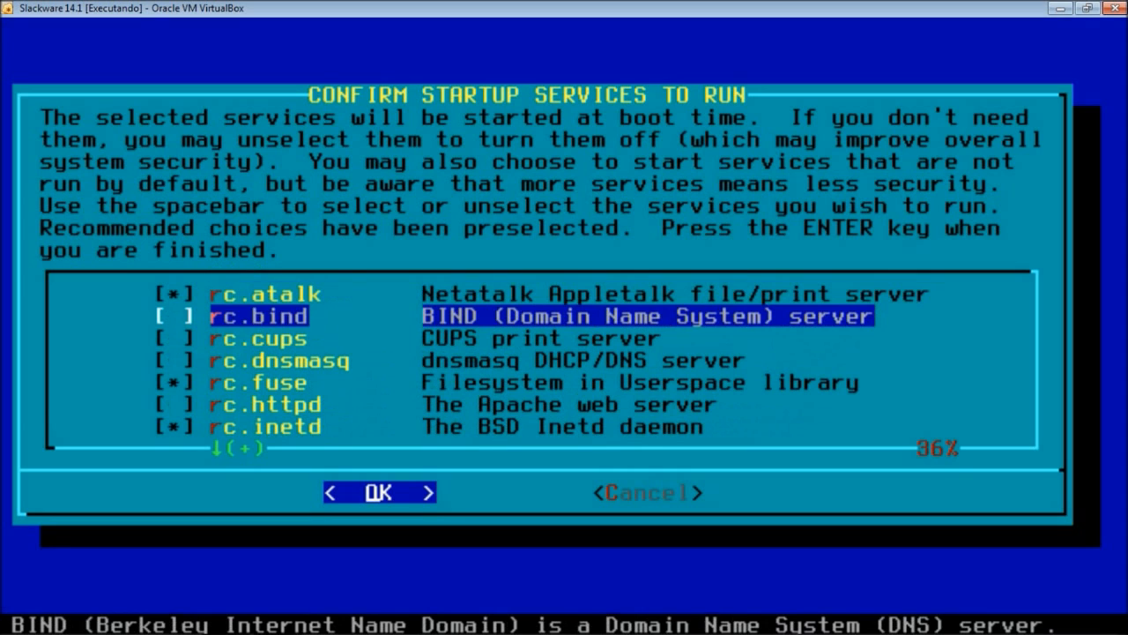
key("space")
key("Down")
key("space")
key("Down")
key("space")
key("Down")
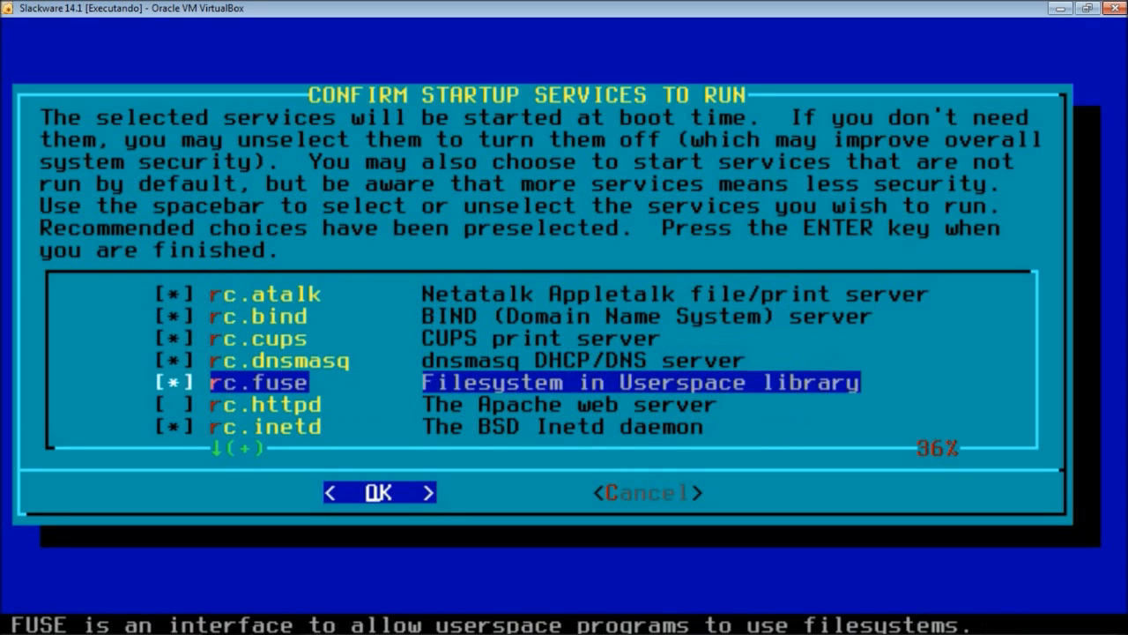
key("Down")
key("space")
key("Down")
key("Down")
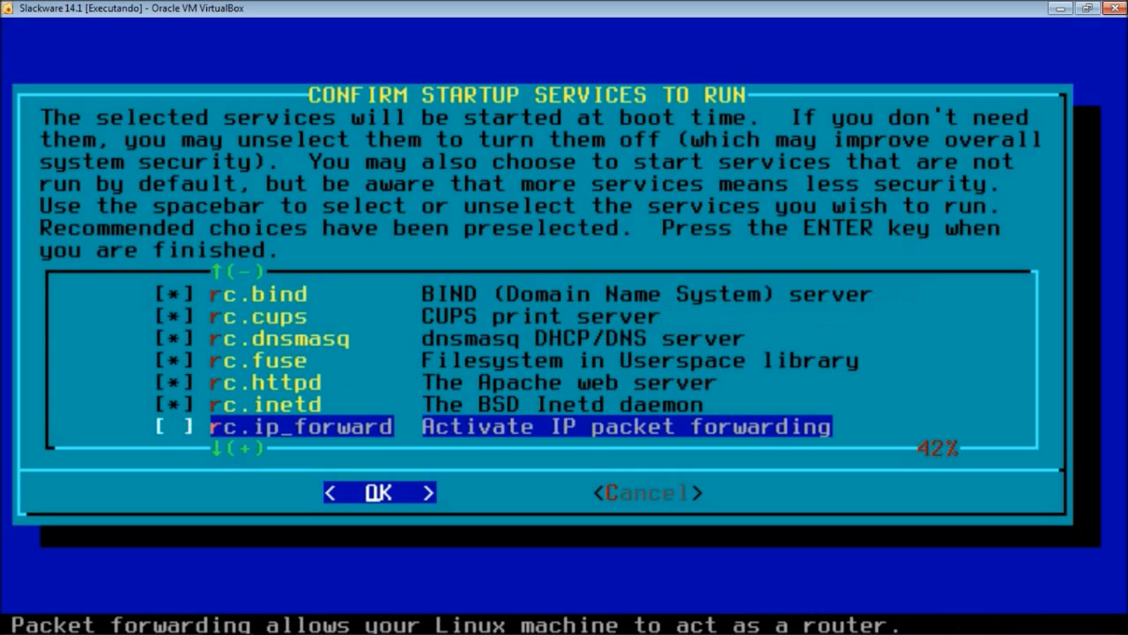
key("Down")
- Skip rc.mysqld and enable ntpd, pcmcia, rpc, samba, saslauthd, sendmail, snmpd and syslog
key("Up")
key("space")
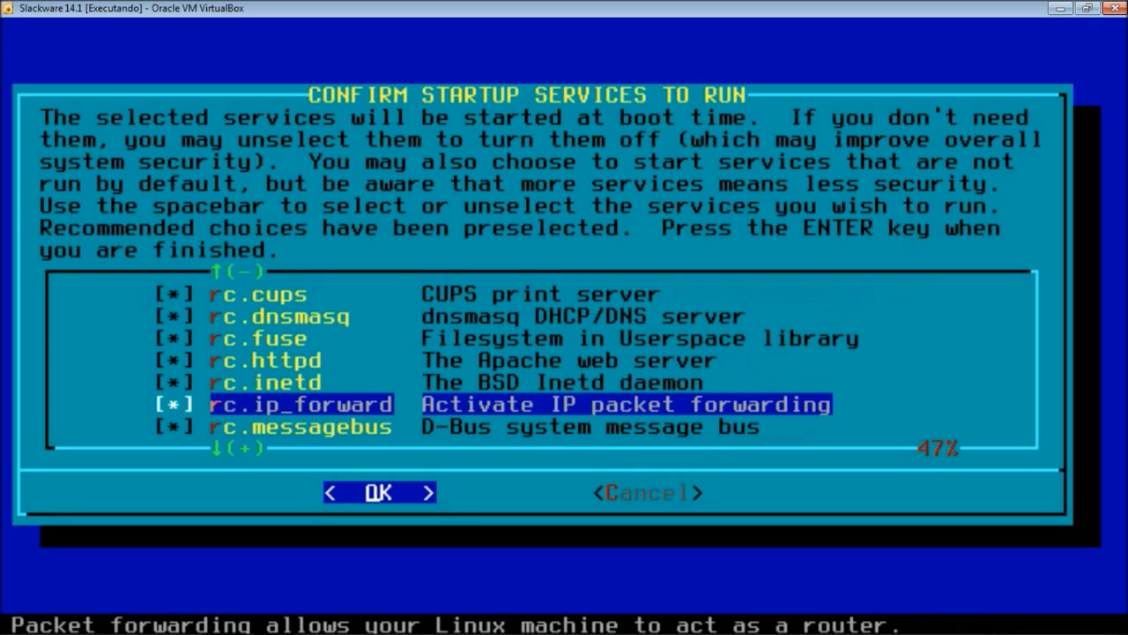
key("Down")
key("Down")
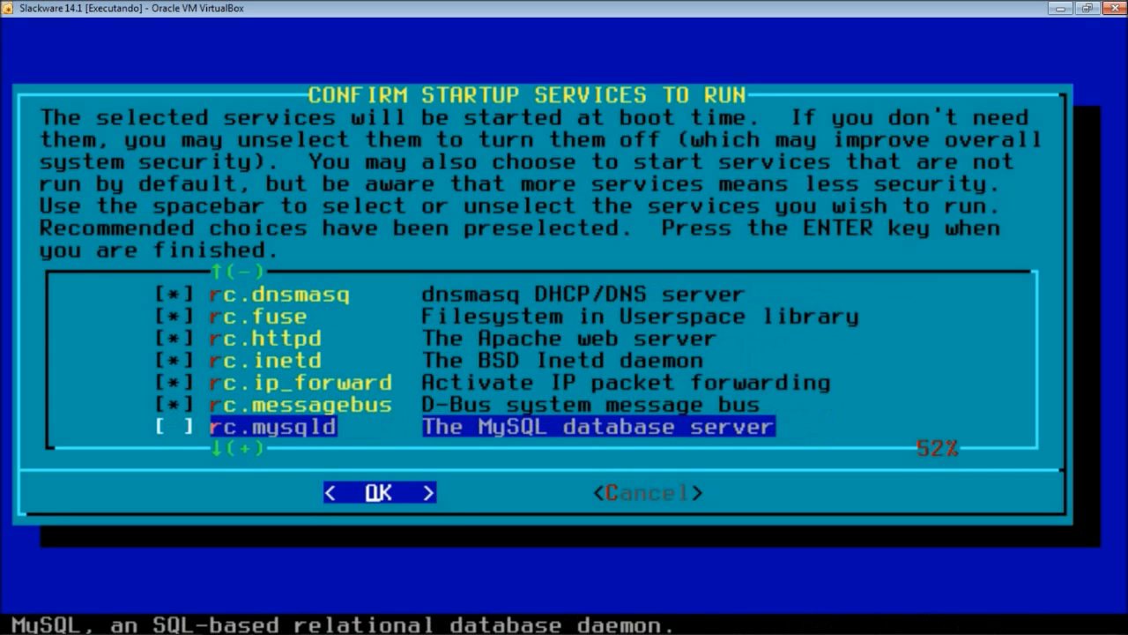
key("Down")
key("space")
key("Down")
key("space")
key("Down")
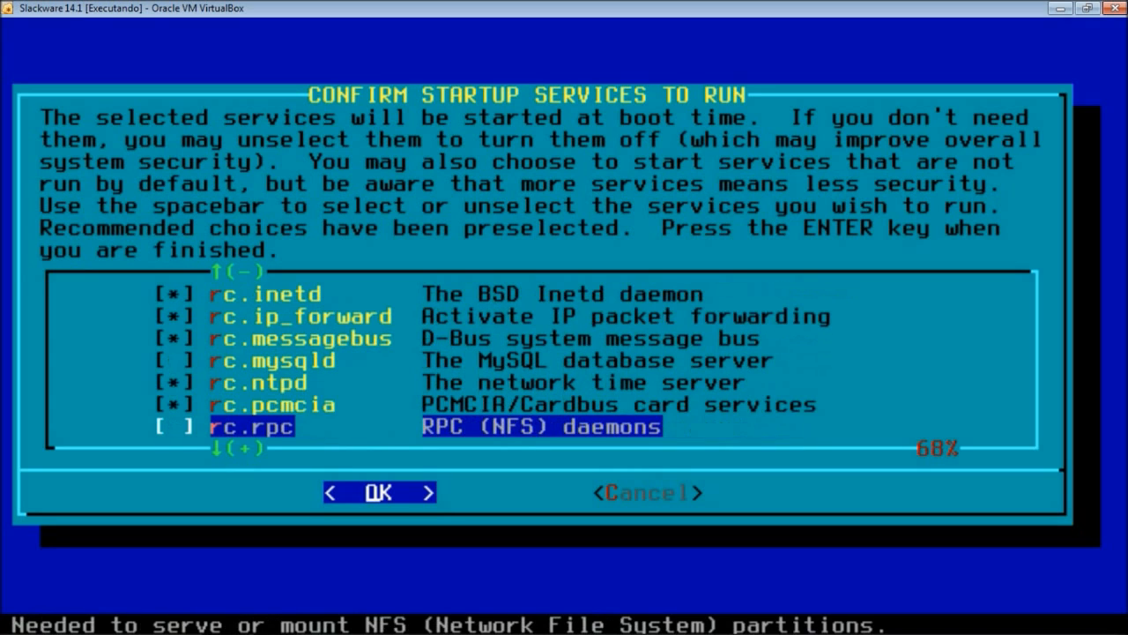
key("space")
key("Down")
key("space")
key("Down")
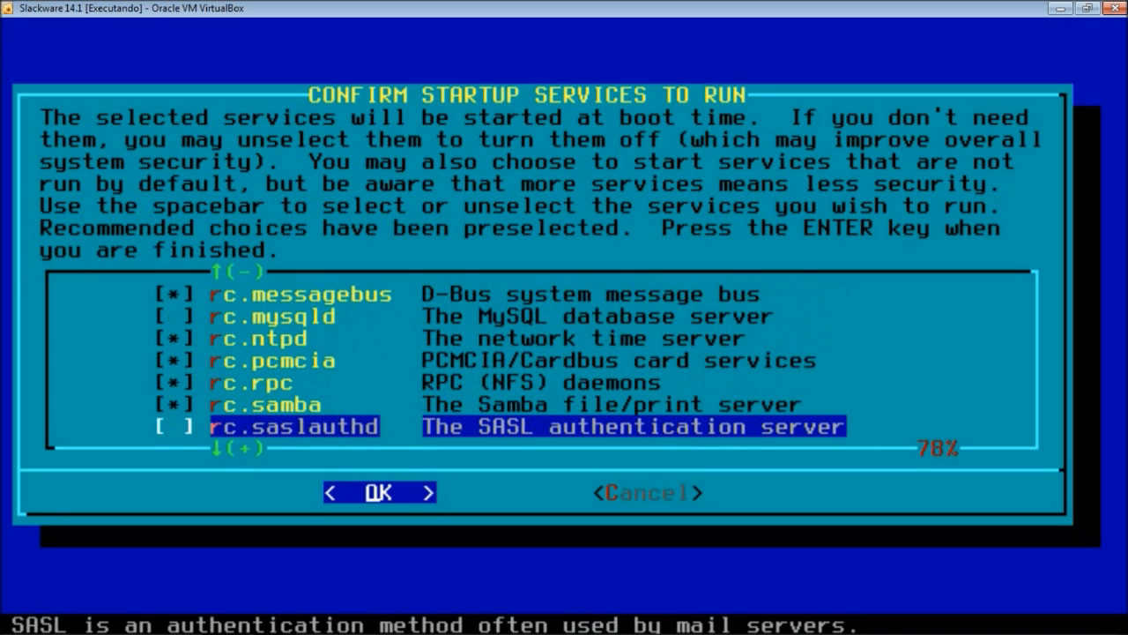
key("space")
key("Down")
key("space")
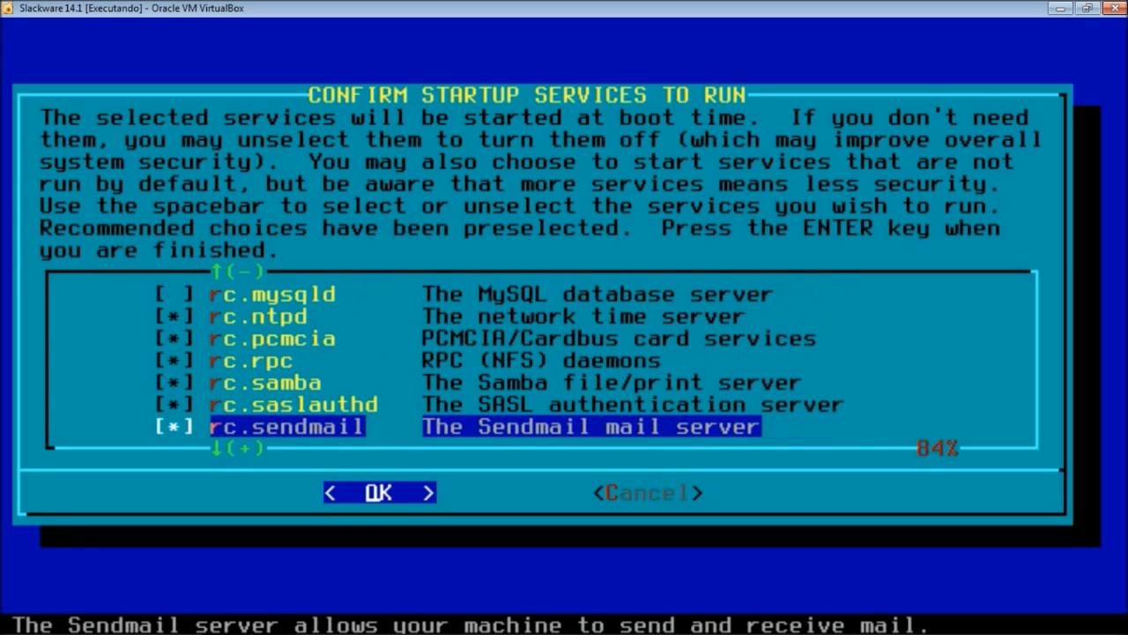
key("Down")
key("space")
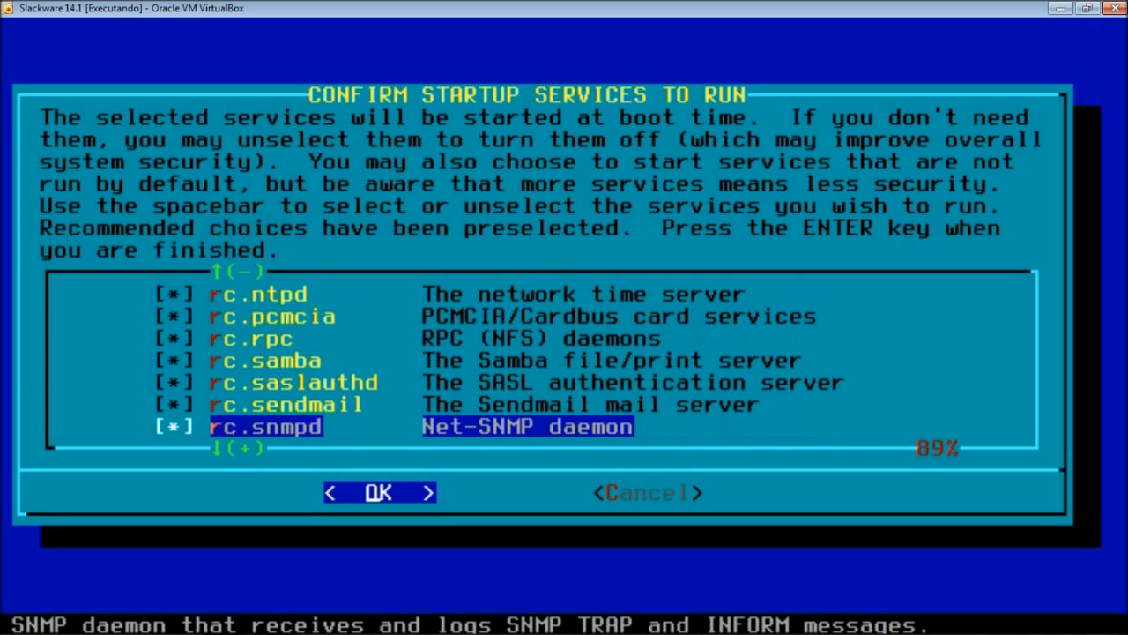
key("Down")
key("space")
key("space")
key("Down")
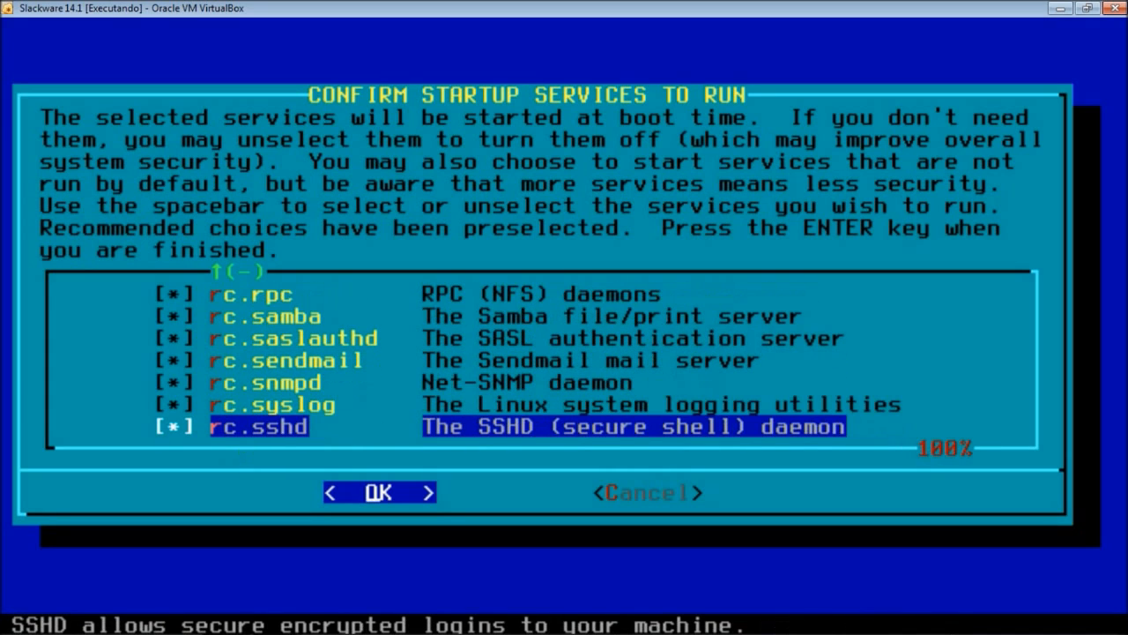
- Review the selected startup services and confirm the list
key("Up")
key("Up")
key("Up")
key("Up")
key("Up")
key("Up")
key("Up")
key("Up")
key("Up")
key("Up")
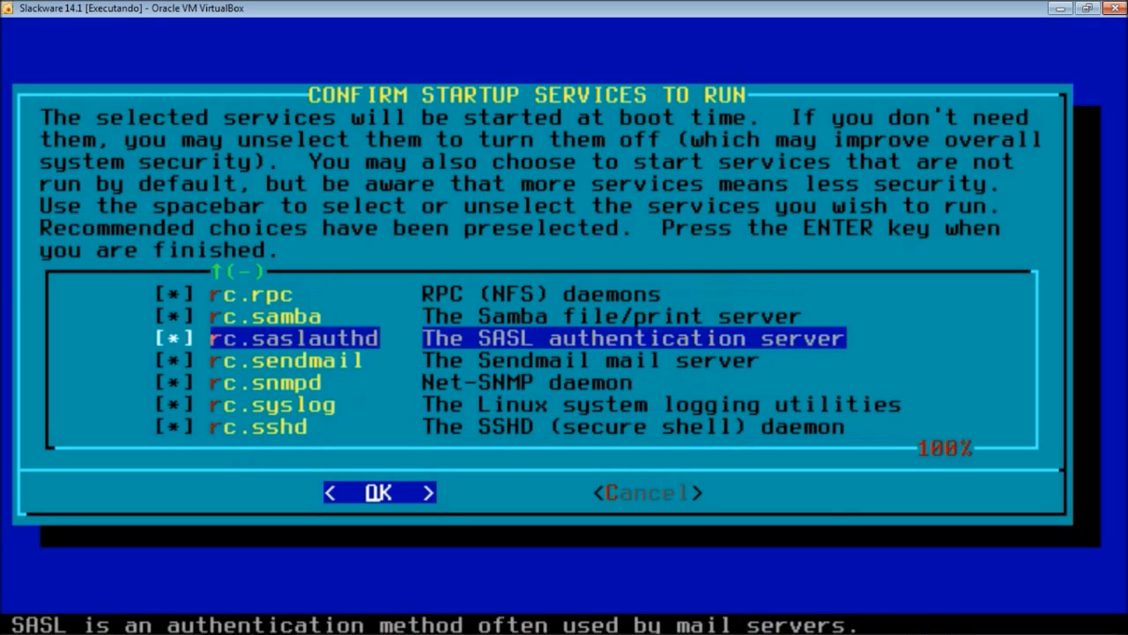
key("Up")
key("Up")
key("Up")
key("Up")
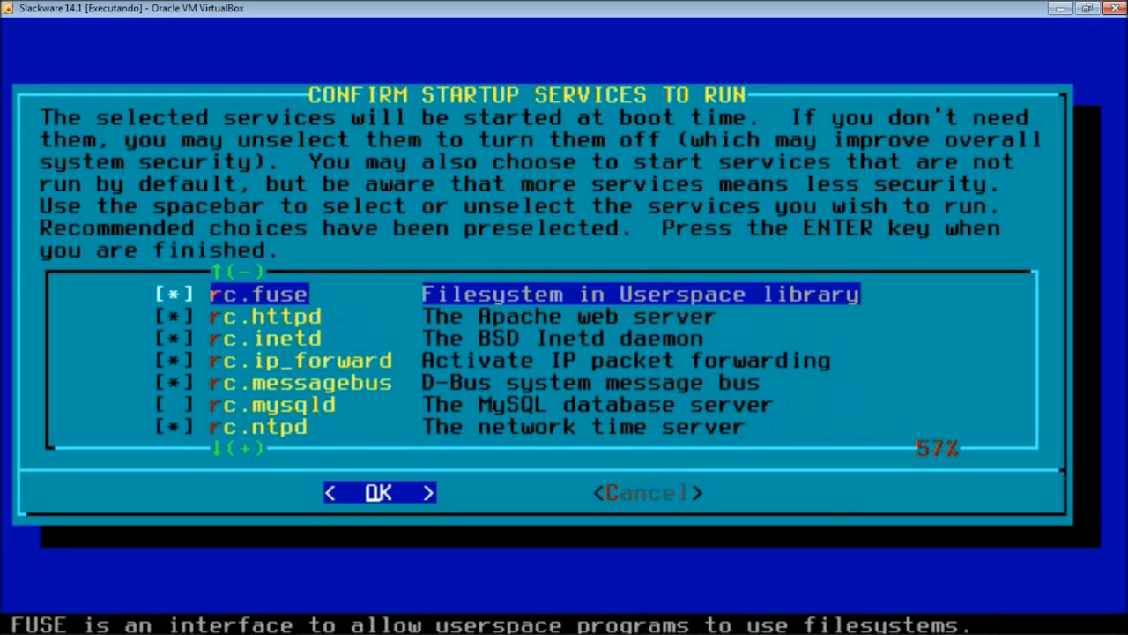
key("Down")
key("Down")
key("Down")
key("Down")
key("Down")
key("Down")
key("Down")
key("Down")
key("Down")
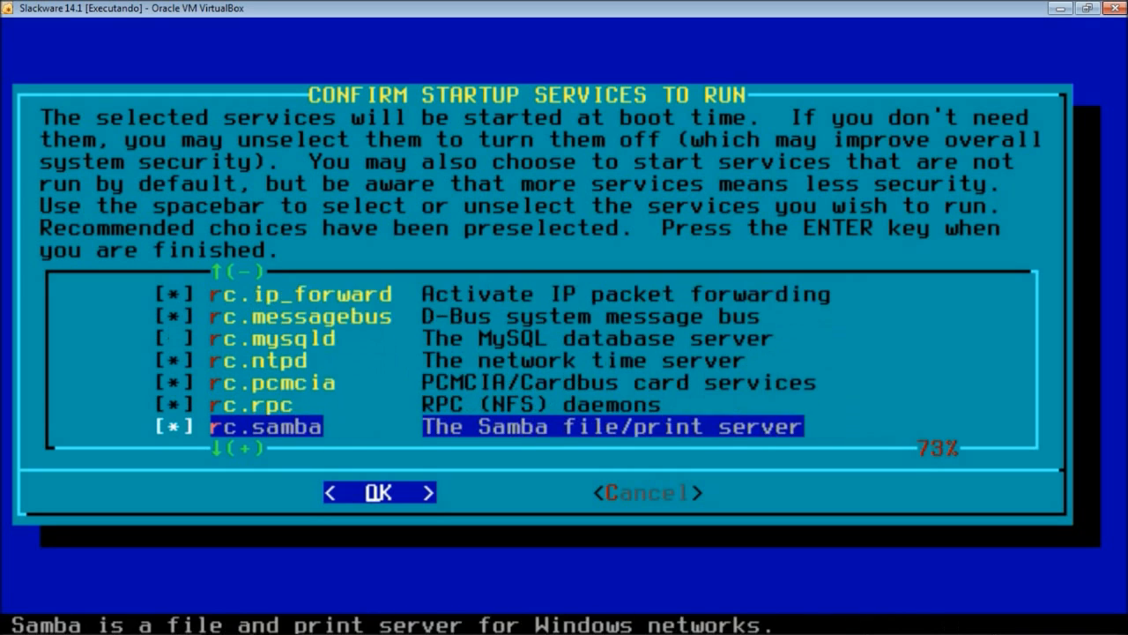
key("Down")
key("Down")
key("Down")
key("Down")
key("Down")
key("Up")
key("Up")
key("Up")
key("Up")
key("Up")
key("Up")
key("Up")
key("Up")
key("Up")
key("Up")
key("Up")
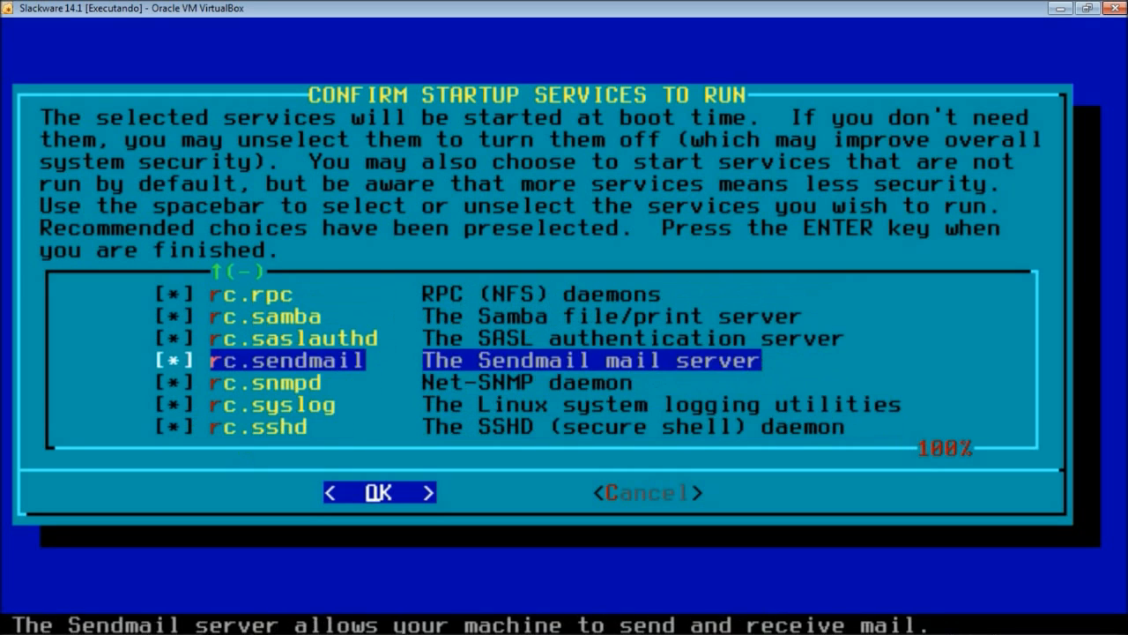
key("Up")
key("Up")
key("Up")
key("Up")
key("Up")
key("Up")
key("Up")
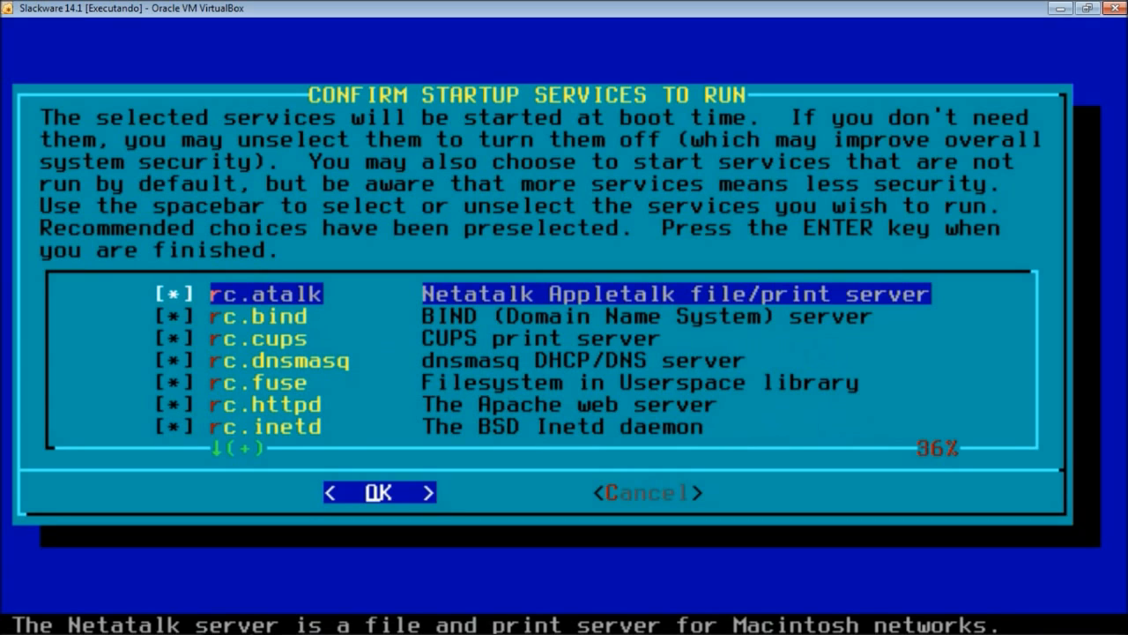
key("Return")
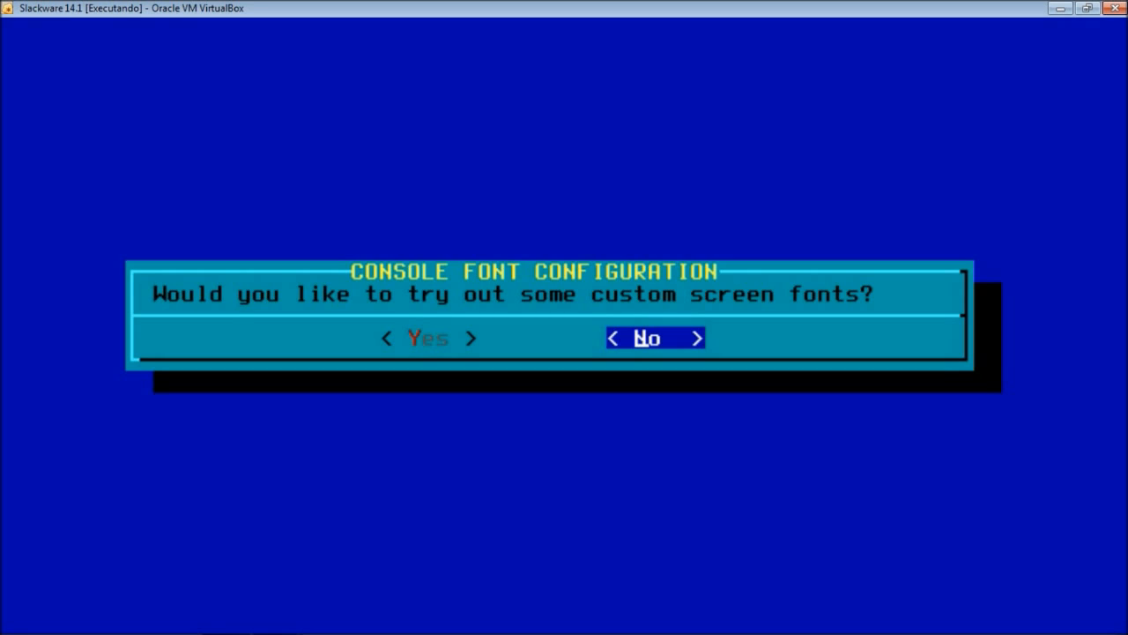
- Decline custom console fonts and keep the hardware clock set to local time
key("Return")
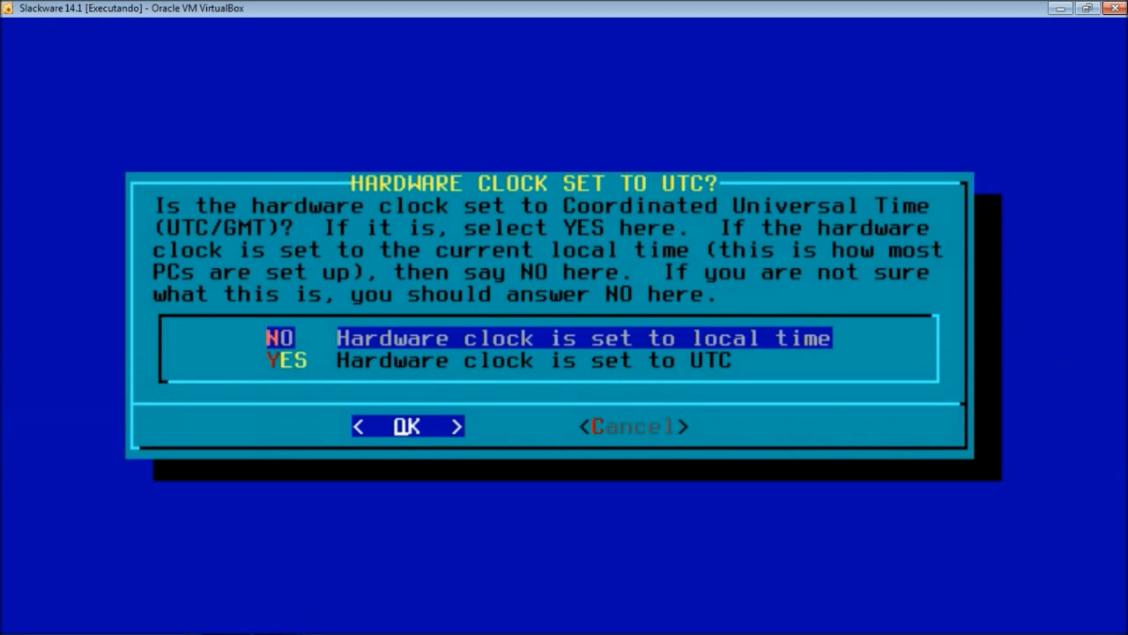
key("Down")
key("Up")
key("Down")
key("Up")
key("Return")
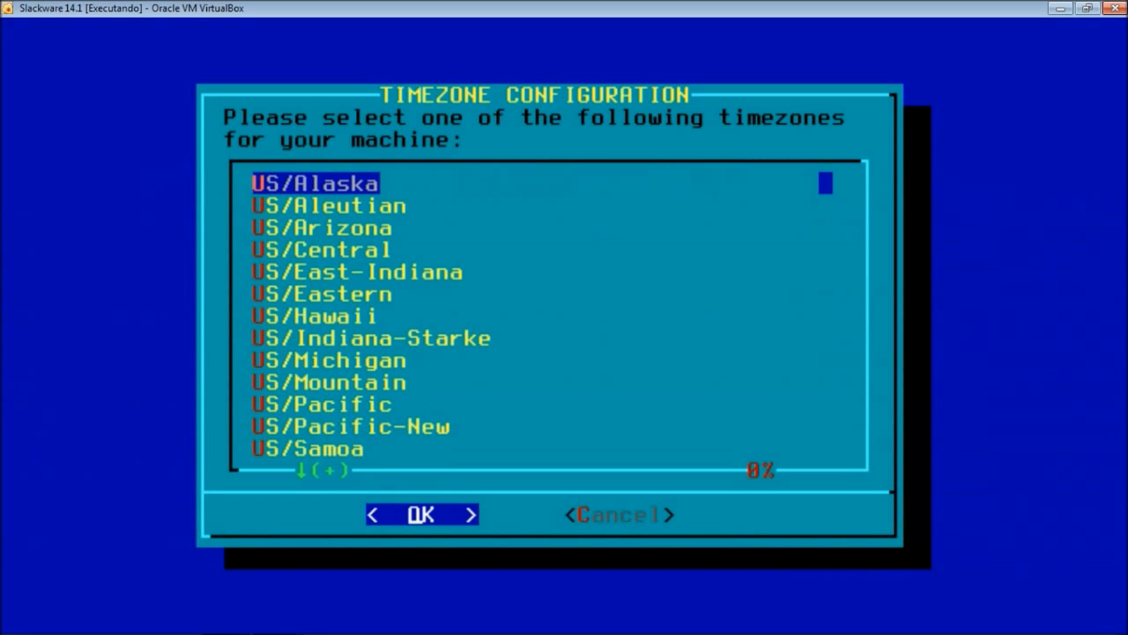
- Choose America/Sao_Paulo from the timezone list and confirm it
key("Down")
key("Down")
key("Down")
key("Down")
key("Down")
key("Down")
key("Down")
key("Down")
key("Down")
key("Down")
key("Down")
key("Down")
key("Down")
key("Down")
key("Down")
key("Down")
key("Down")
key("Down")
key("Down")
key("Down")
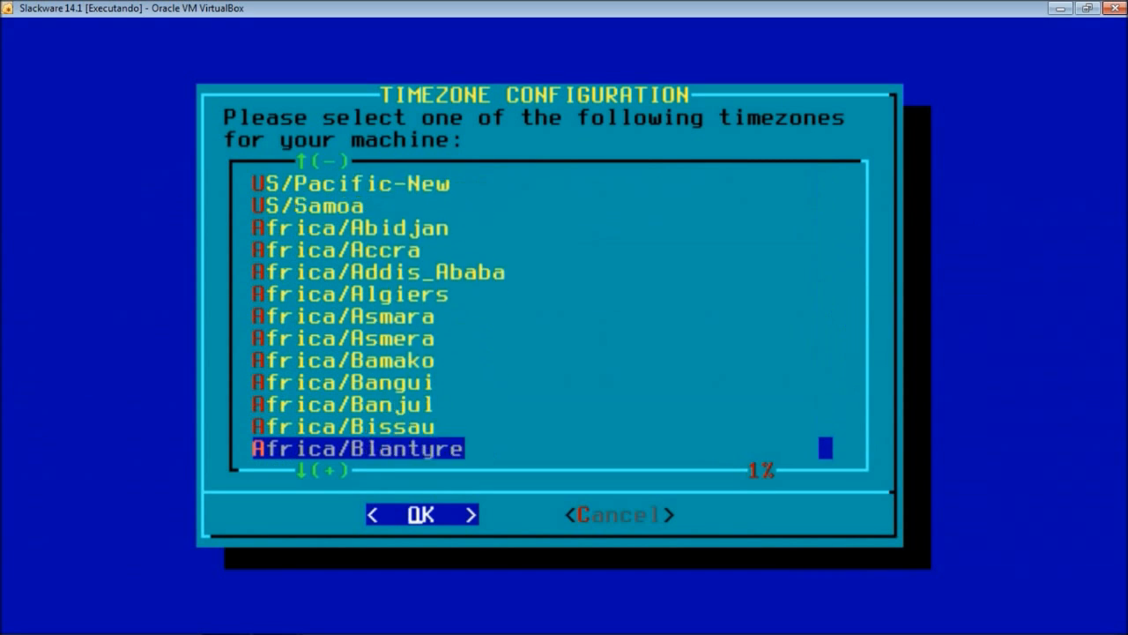
key("Down")
key("Down")
key("Down")
key("Down")
key("Down")
key("Down")
key("Down")
key("Down")
key("Down")
key("Down")
key("Down")
key("Down")
key("Down")
key("Down")
key("Down")
key("Down")
key("Down")
key("Down")
key("Down")
key("Down")
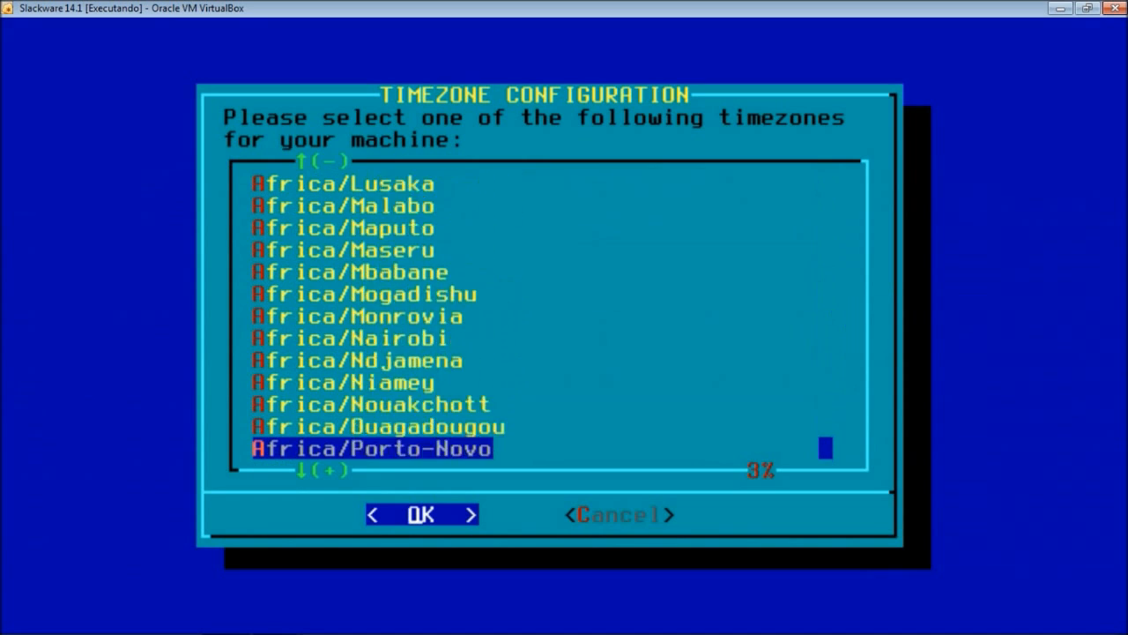
key("Down")
key("Down")
key("Down")
key("Down")
key("Down")
key("Down")
key("Down")
key("Down")
key("Down")
key("Down")
key("Up")
key("Up")
key("Up")
key("Up")
key("Up")
key("Up")
key("Up")
key("Up")
key("Up")
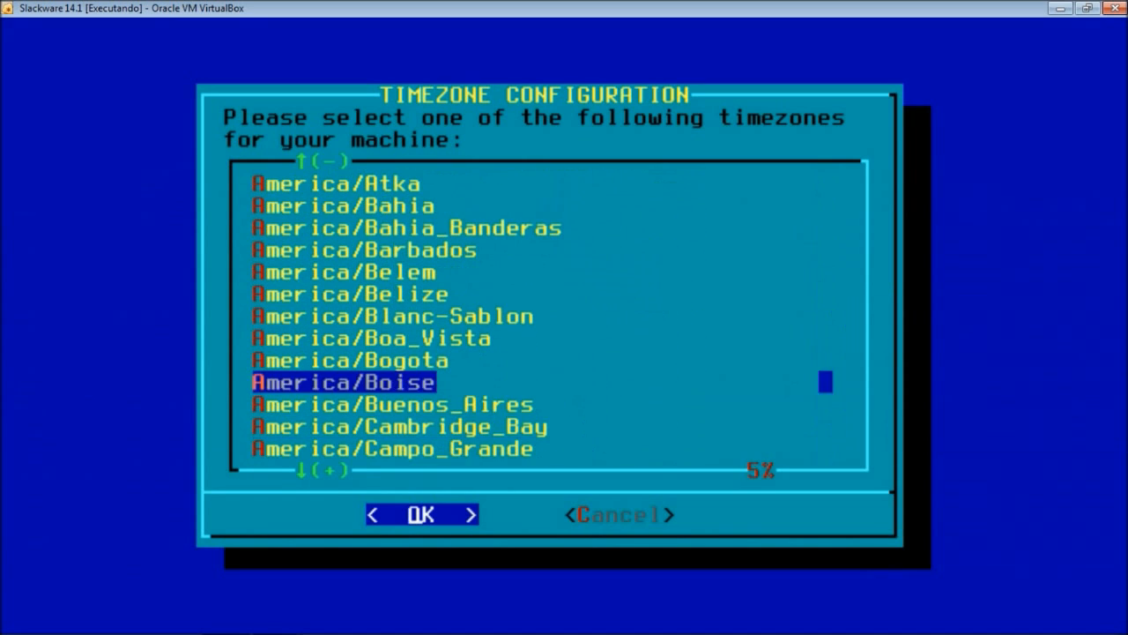
key("Up")
key("Up")
key("Up")
key("Up")
key("Up")
key("Up")
key("Up")
key("Up")
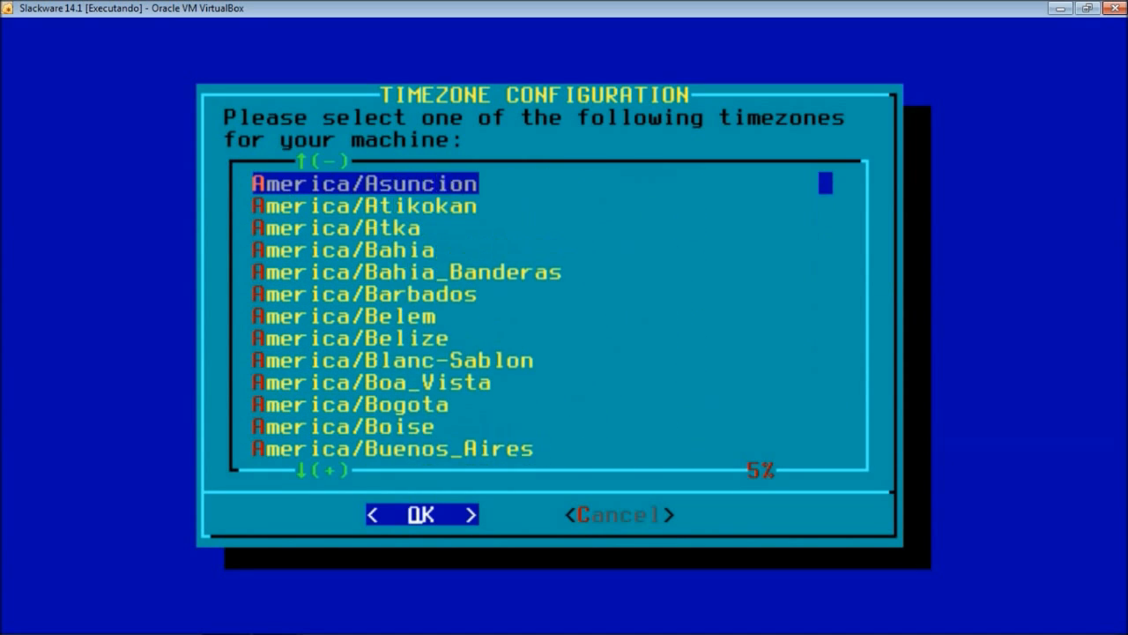
key("Down")
key("Down")
key("Down")
key("Down")
key("Down")
key("Down")
key("Down")
key("Down")
key("Down")
key("Down")
key("Down")
key("Down")
key("Down")
key("Down")
key("Down")
key("Down")
key("Down")
key("Down")
key("Down")
key("Down")
key("Down")
key("Down")
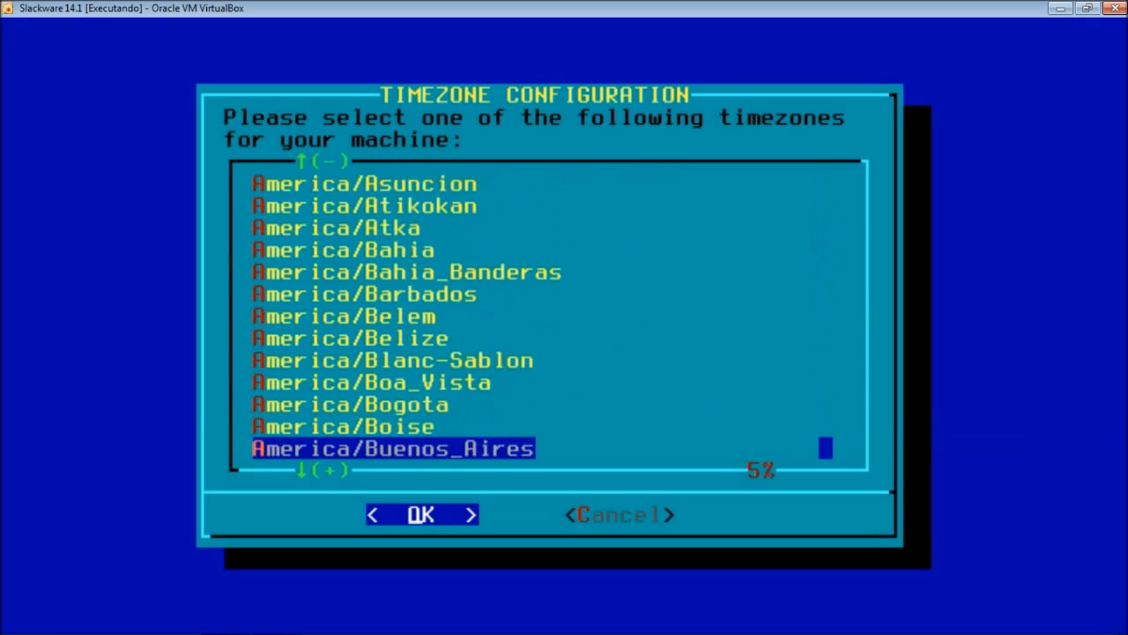
key("Down")
key("Down")
key("Down")
key("Down")
key("Down")
key("Down")
key("Down")
key("Down")
key("Down")
key("Down")
key("Down")
key("Down")
key("Down")
key("Down")
key("Down")
key("Down")
key("Down")
key("Down")
key("Down")
key("Down")
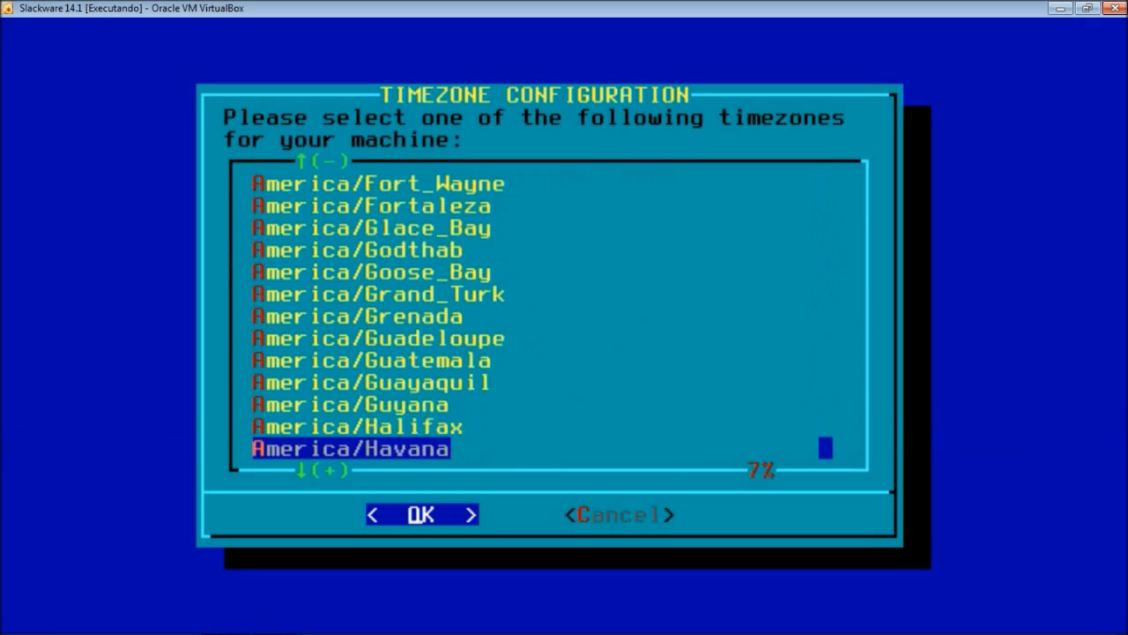
key("Down")
key("Down")
key("Down")
key("Down")
key("Down")
key("Down")
key("Down")
key("Down")
key("Down")
key("Down")
key("Down")
key("Down")
key("Down")
key("Down")
key("Down")
key("Down")
key("Down")
key("Down")
key("Down")
key("Down")
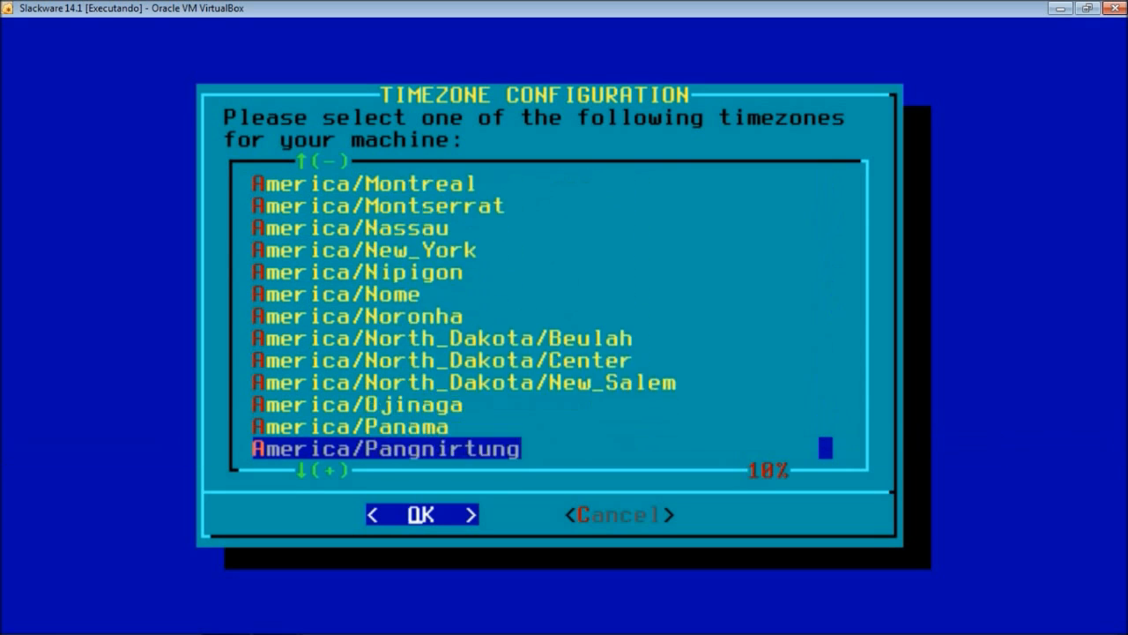
key("Down")
key("Down")
key("Down")
key("Down")
key("Down")
key("Down")
key("Down")
key("Down")
key("Down")
key("Down")
key("Down")
key("Down")
key("Down")
key("Down")
key("Down")
key("Down")
key("Down")
key("Down")
key("Down")
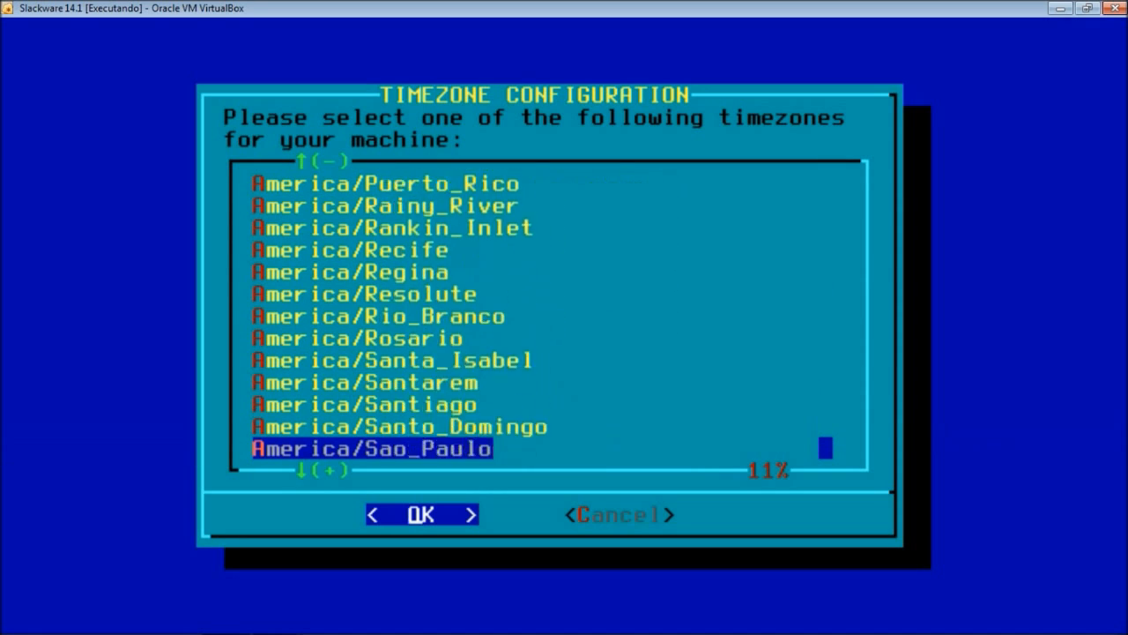
key("Up")
key("Up")
key("Up")
key("Up")
key("Up")
key("Up")
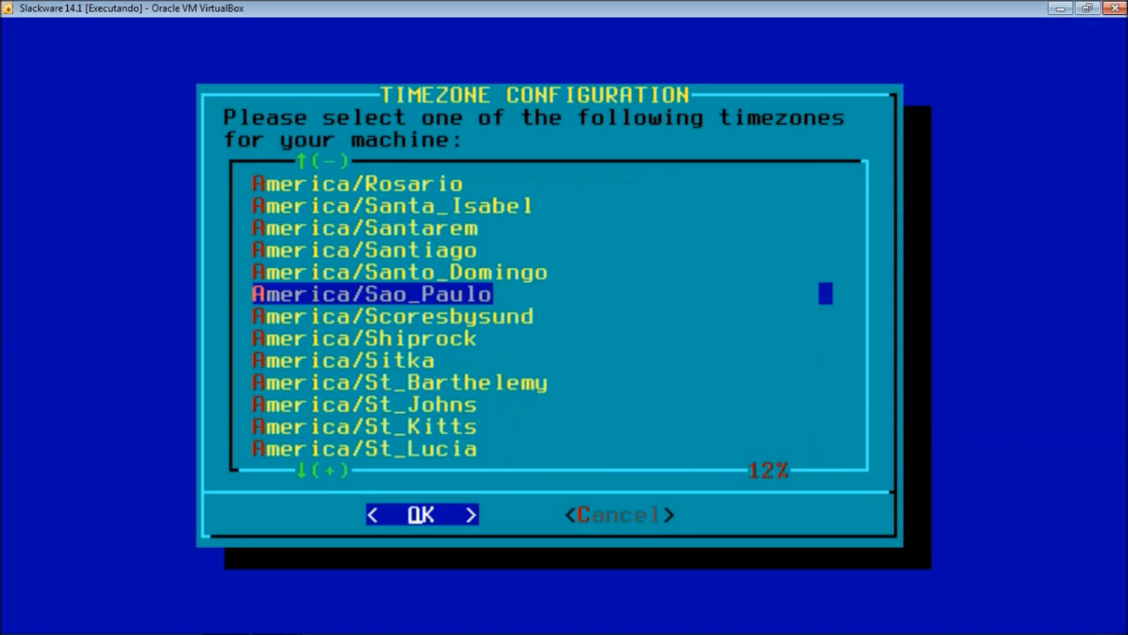
key("Return")
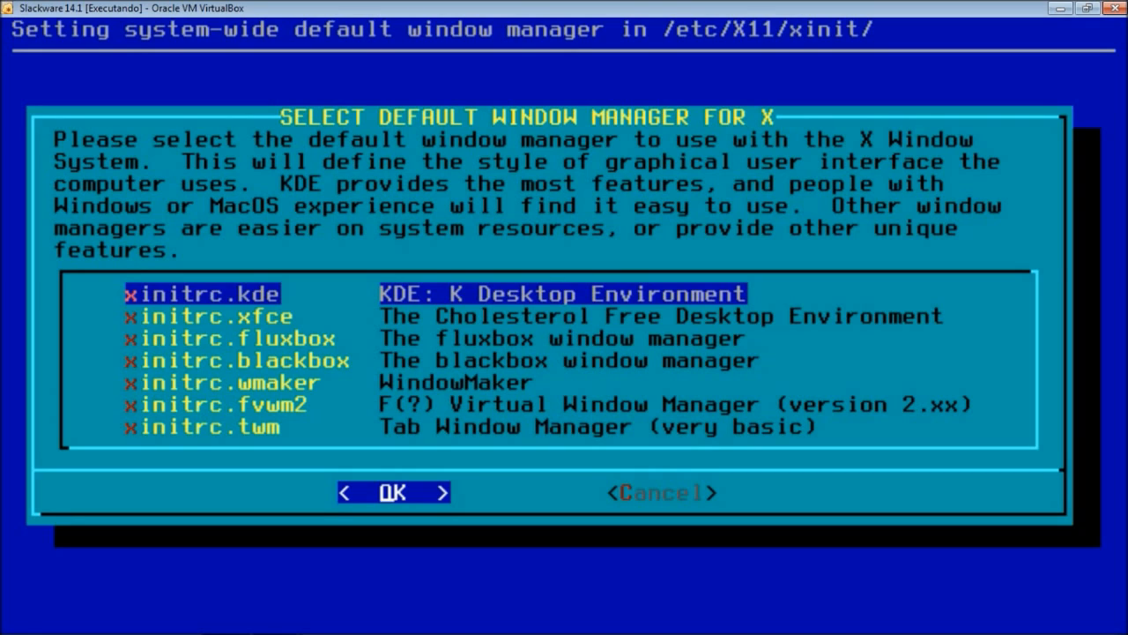
- Select initrc.kde as the default X window manager and confirm
key("Down")
key("Down")
key("Down")
key("Down")
key("Down")
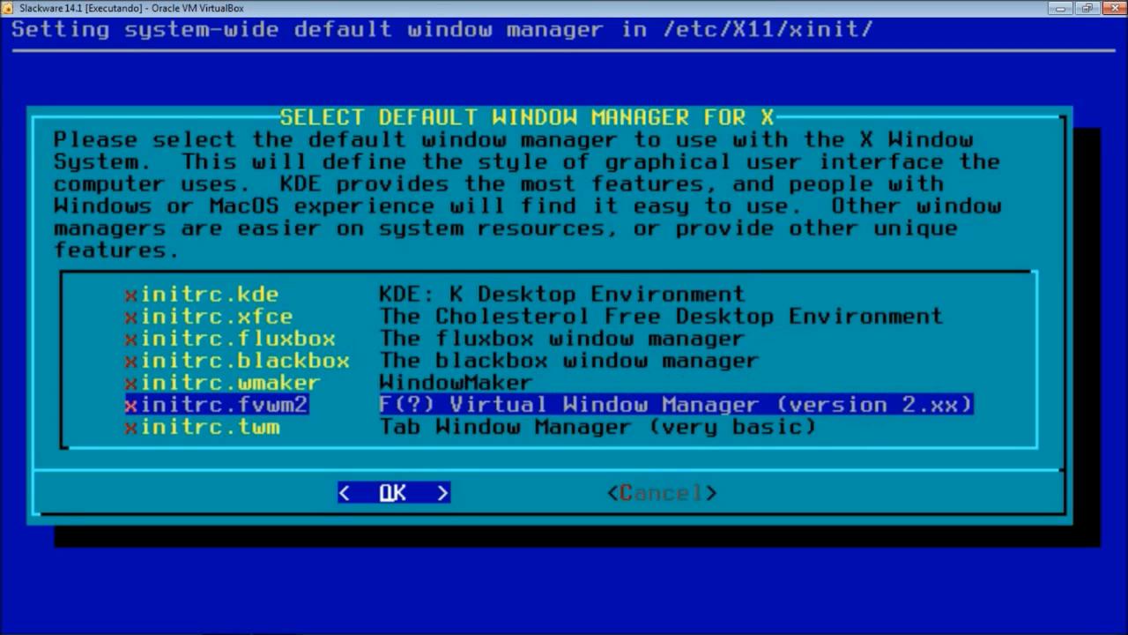
key("Down")
key("Up")
key("Down")
key("Up")
key("Up")
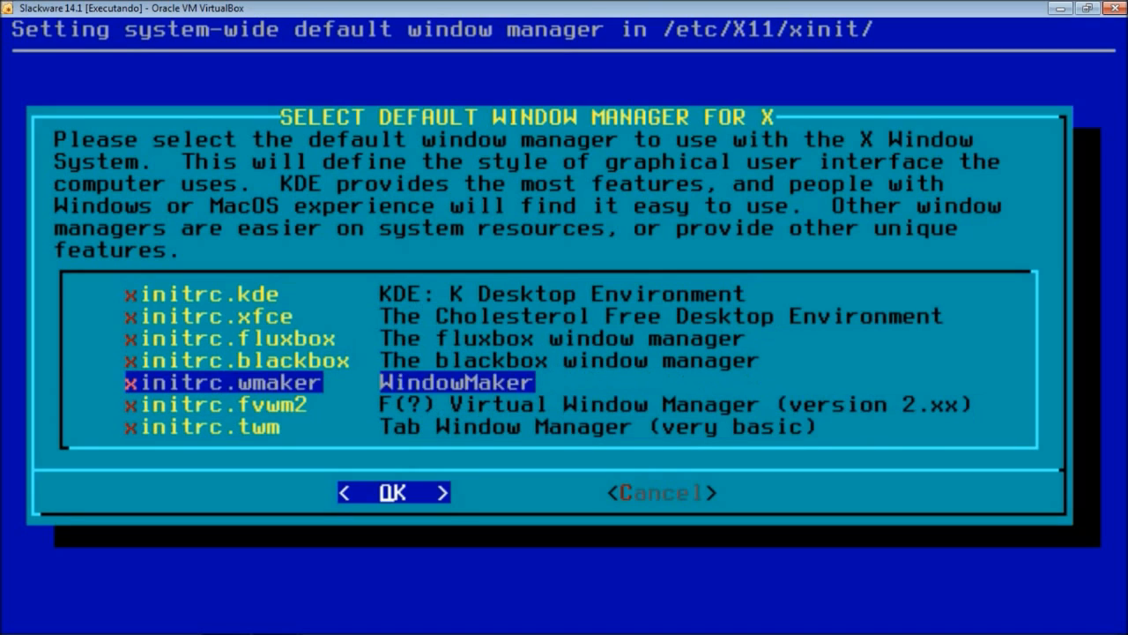
key("Up")
key("Up")
key("Up")
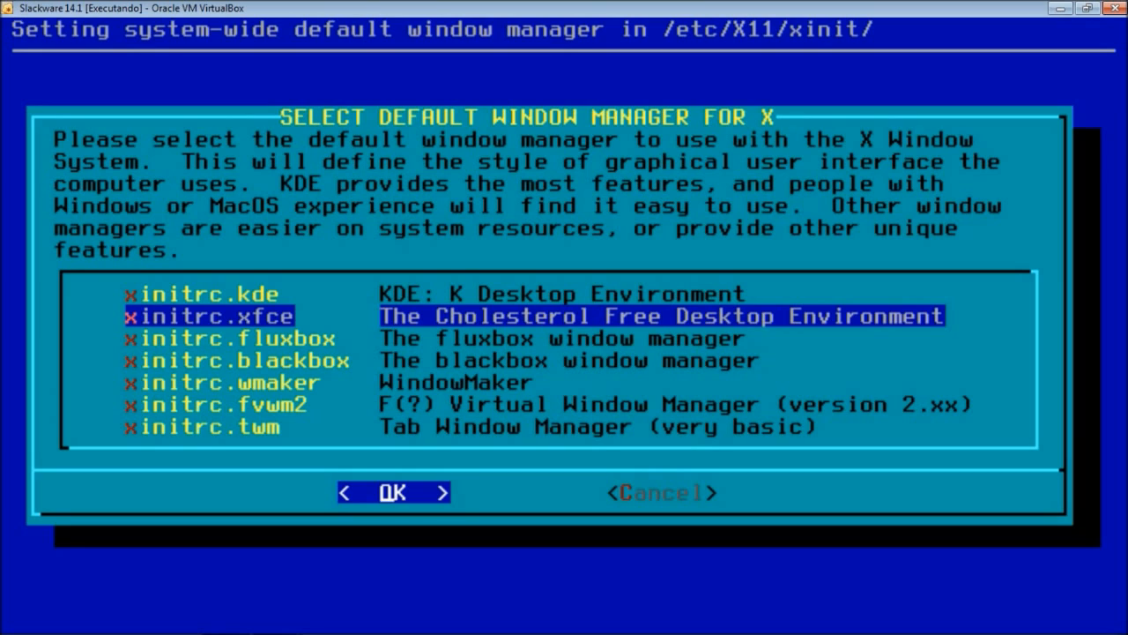
key("Up")
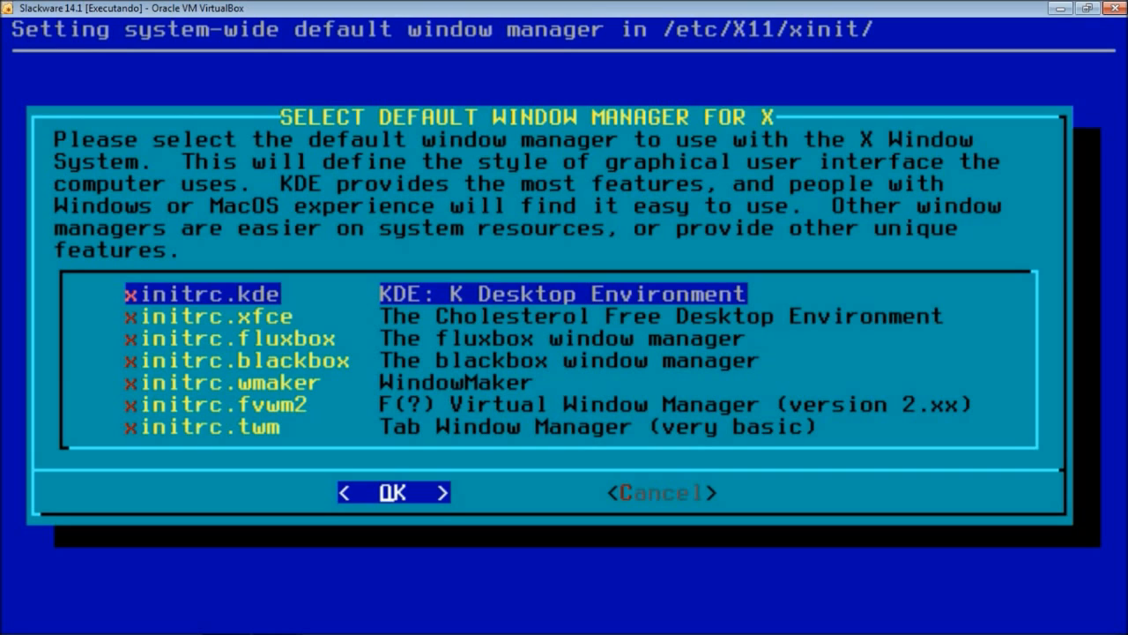
key("Return")
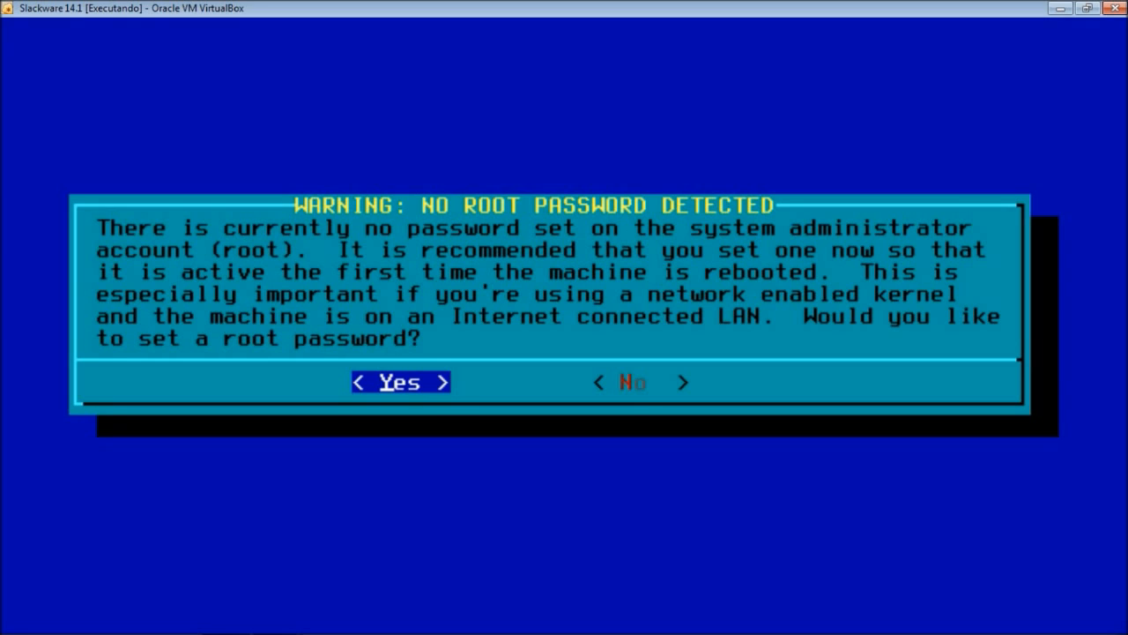
- Set a root password, entering it twice despite the weak-password warning, and continue
key("Return")
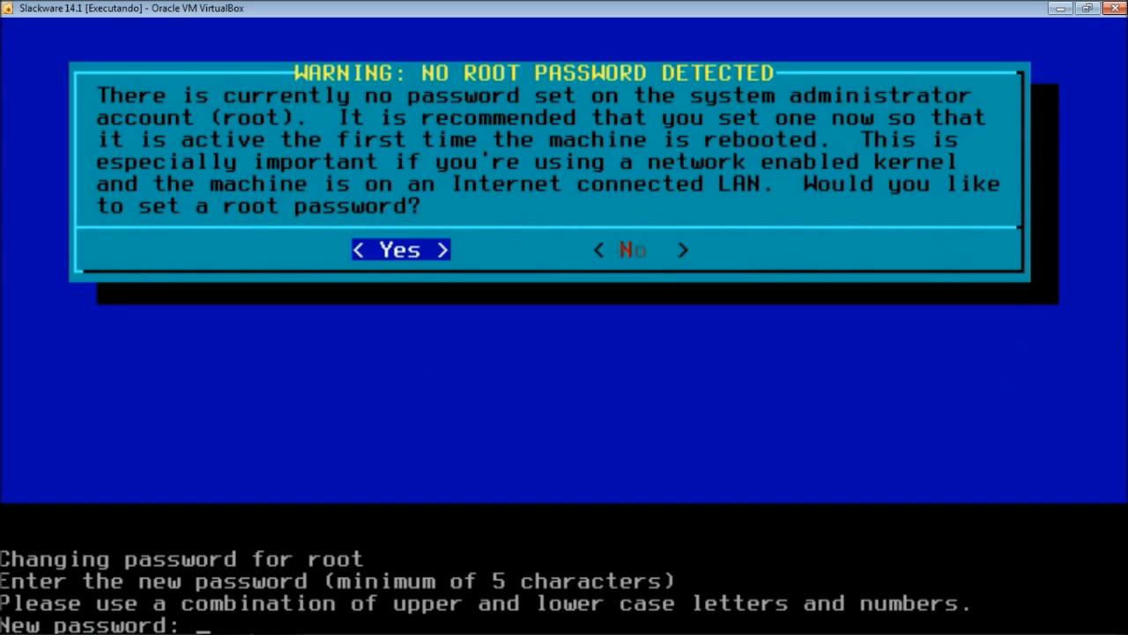
key("Return")
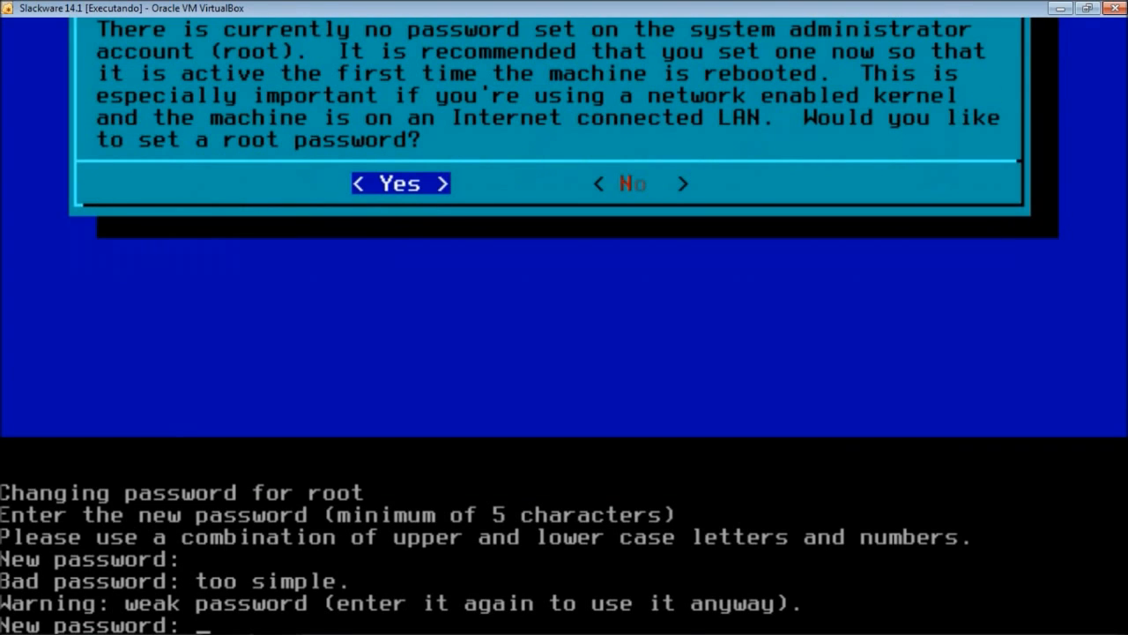
key("Return")
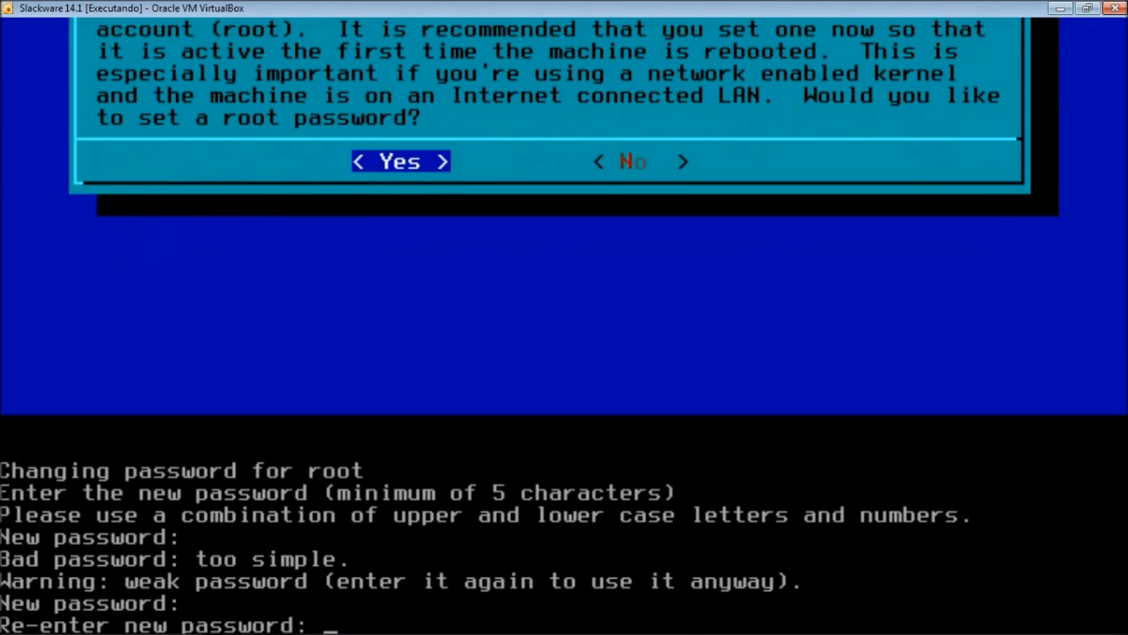
key("Return")
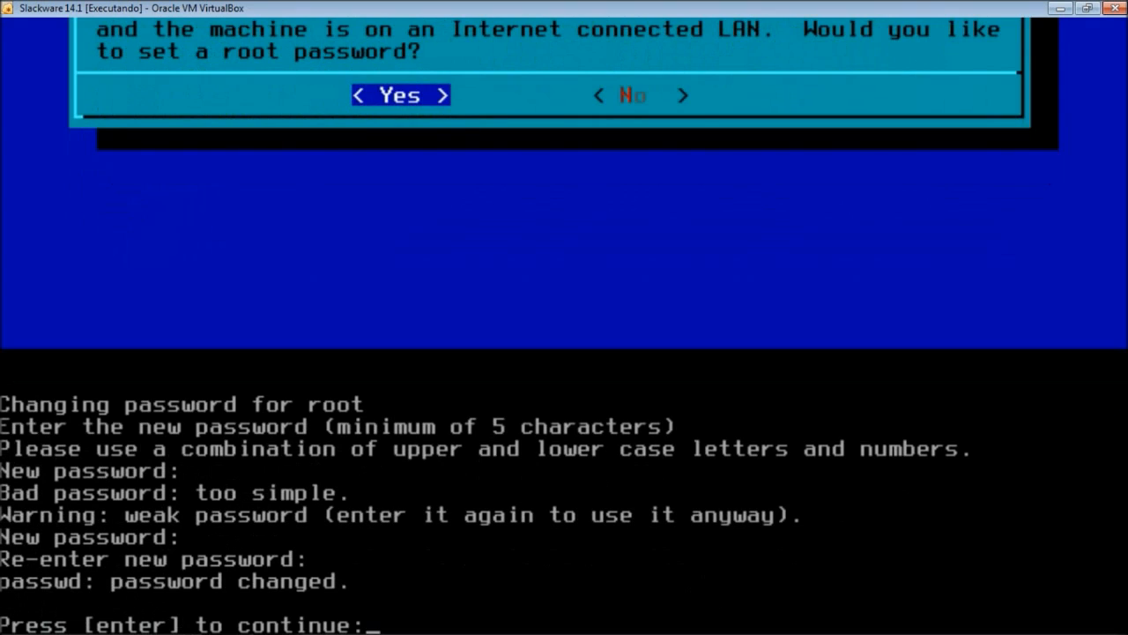
key("Return")
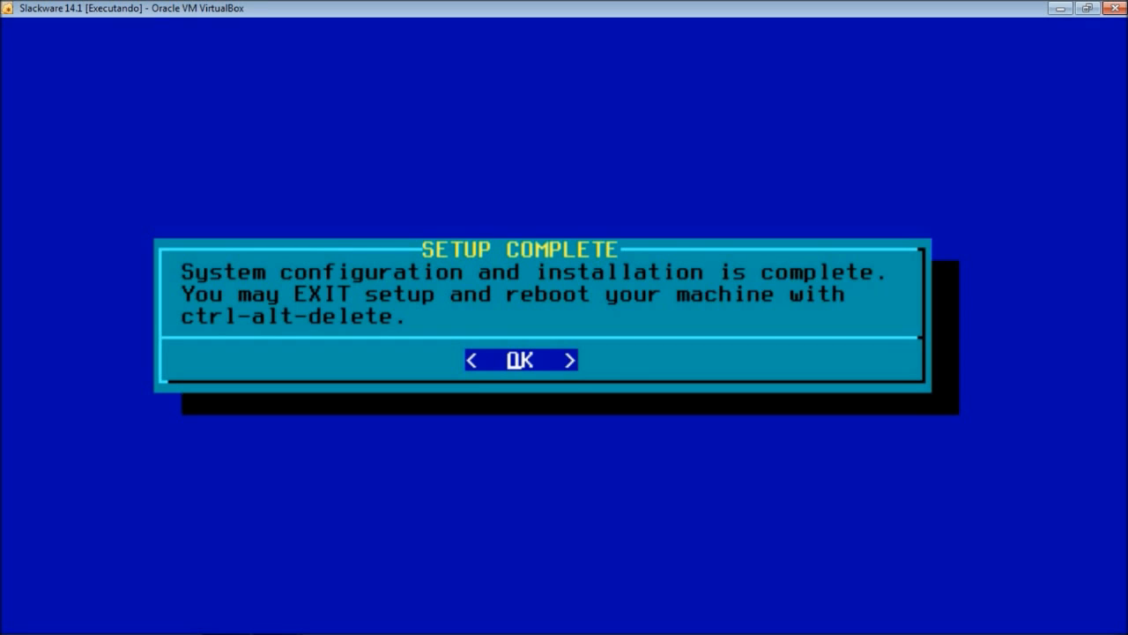
- Dismiss Setup Complete and choose EXIT to leave setup for the root shell
key("Return")
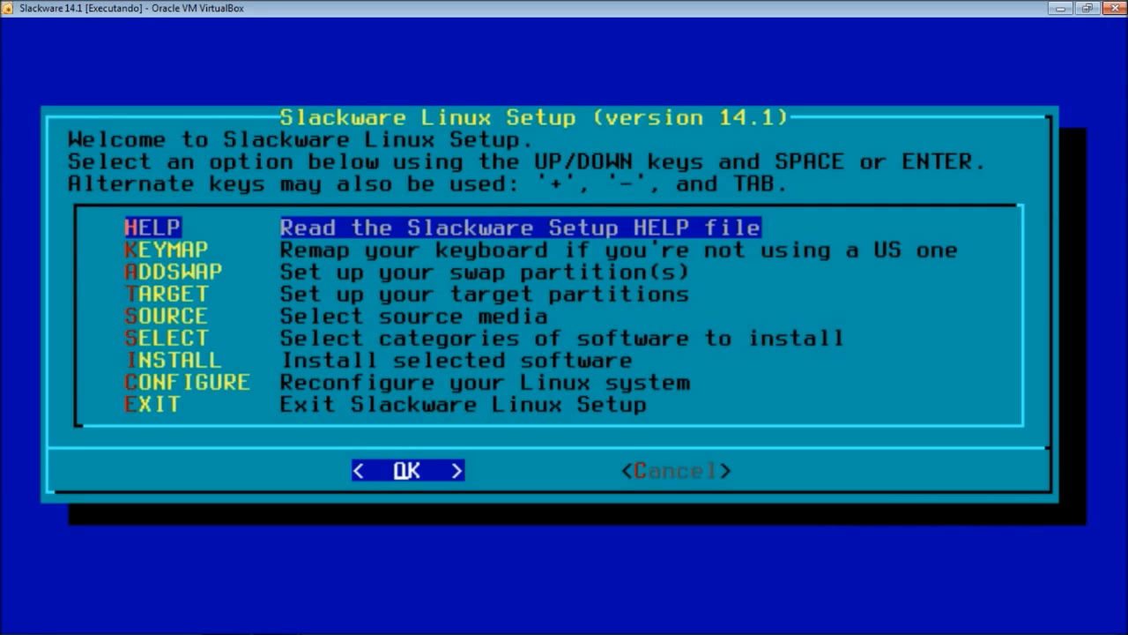
key("Down")
key("Down")
key("Down")
key("Down")
key("Down")
key("Down")
key("Down")
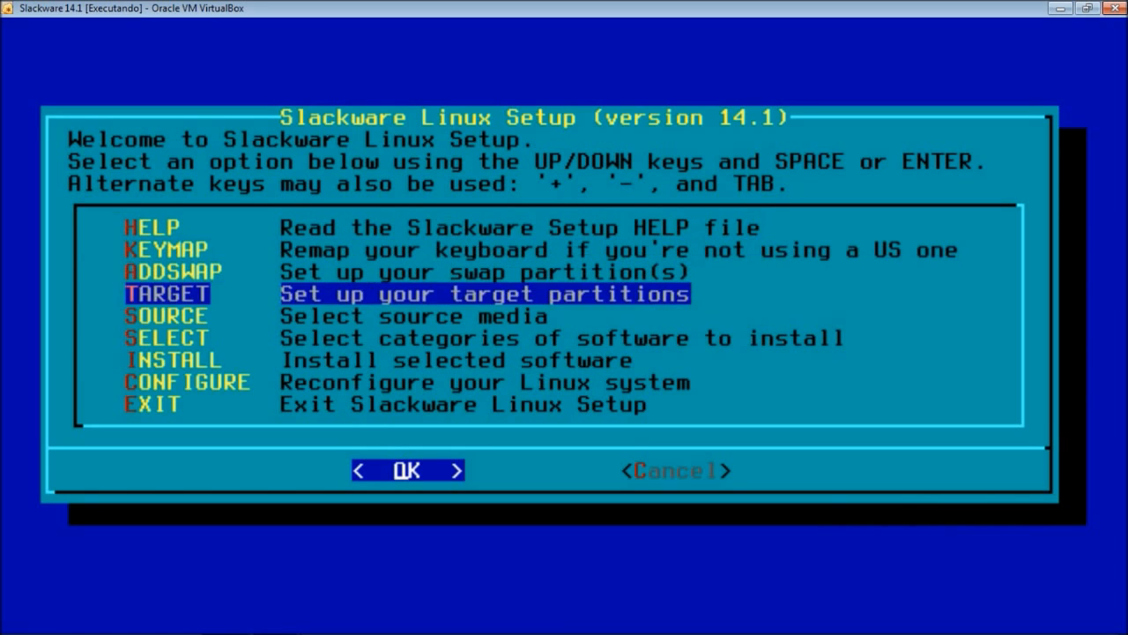
key("Down")
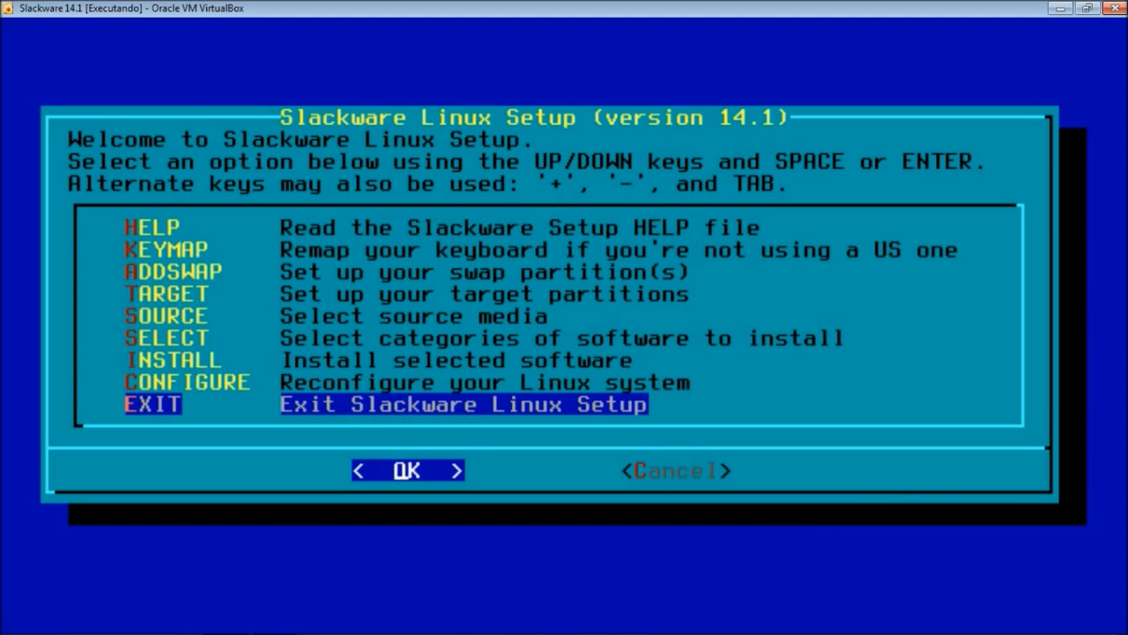
key("Return")
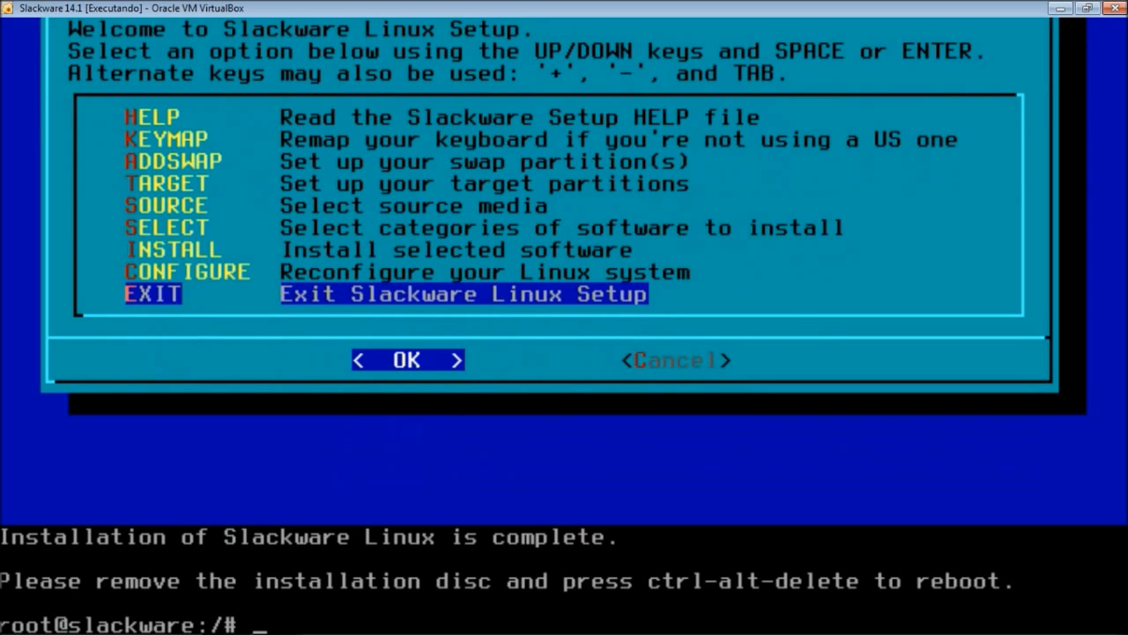
- Run the reboot command to restart the virtual machine
type("reboot")
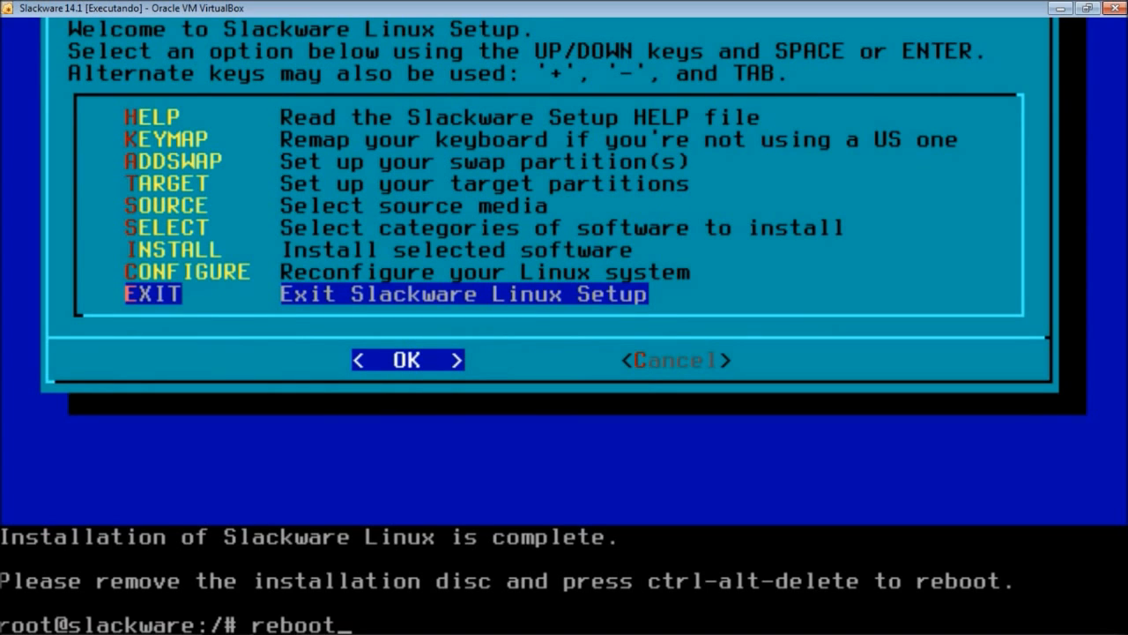
key("Return")
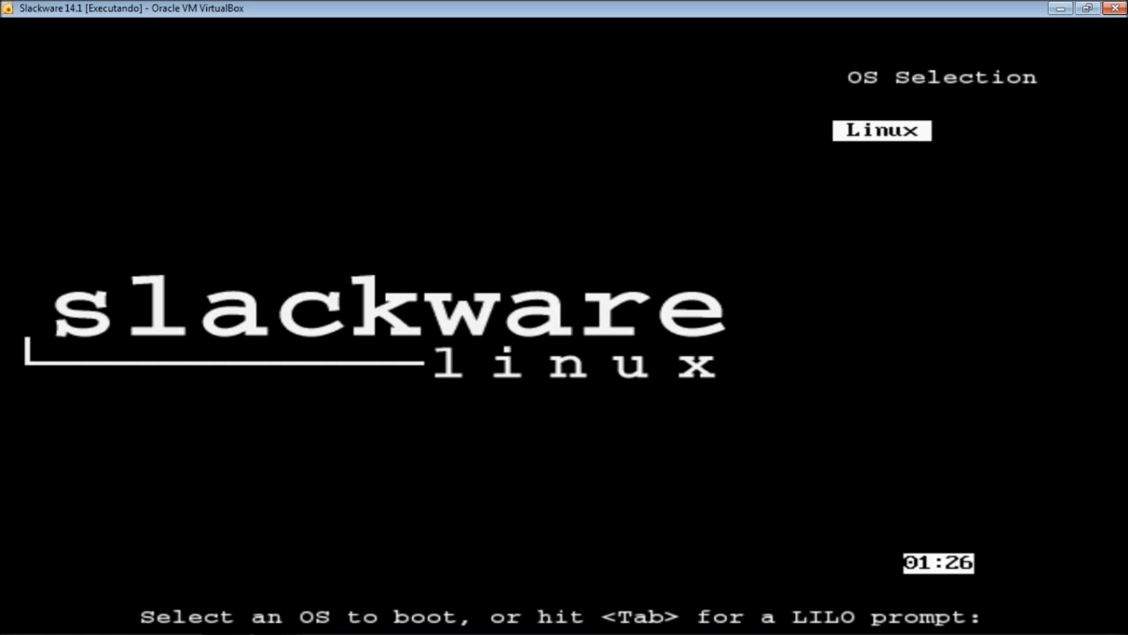
- Boot Linux from the LILO menu and dismiss the mouse-integration notice
key("Return")
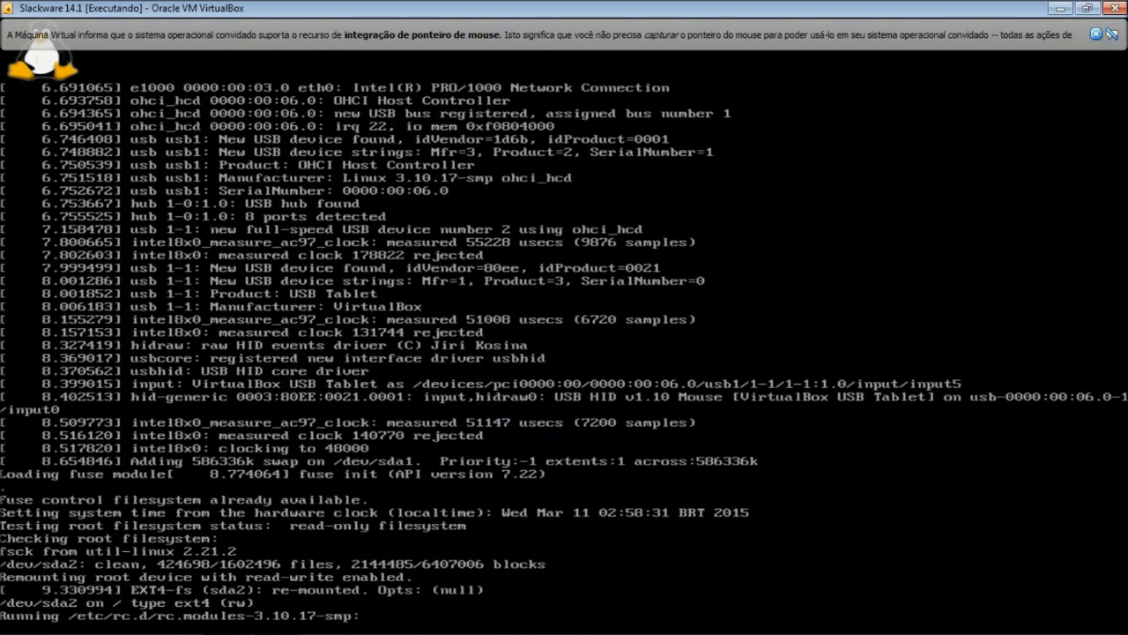
left_click(1097, 34)
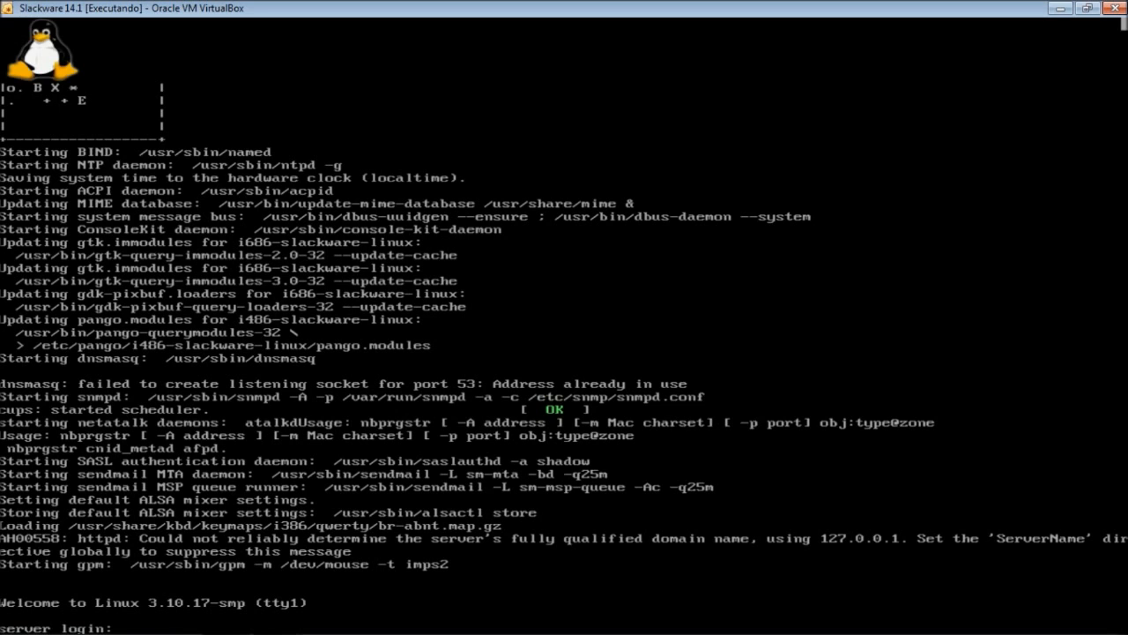
- Log in to the console as root with the account password
type("root")
key("Return")
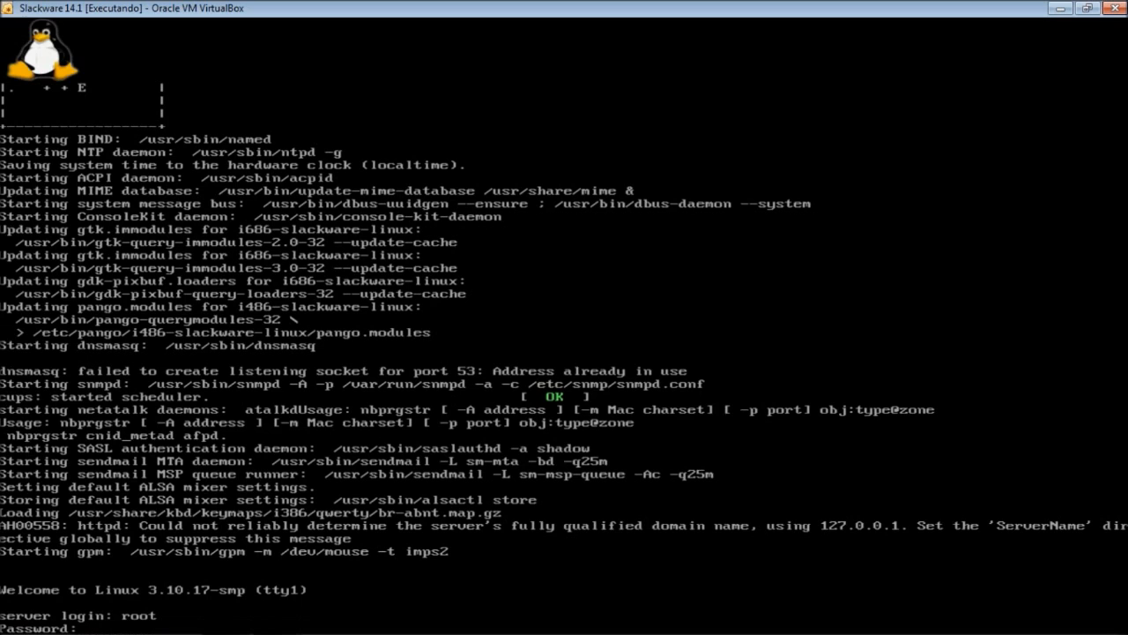
key("Return")
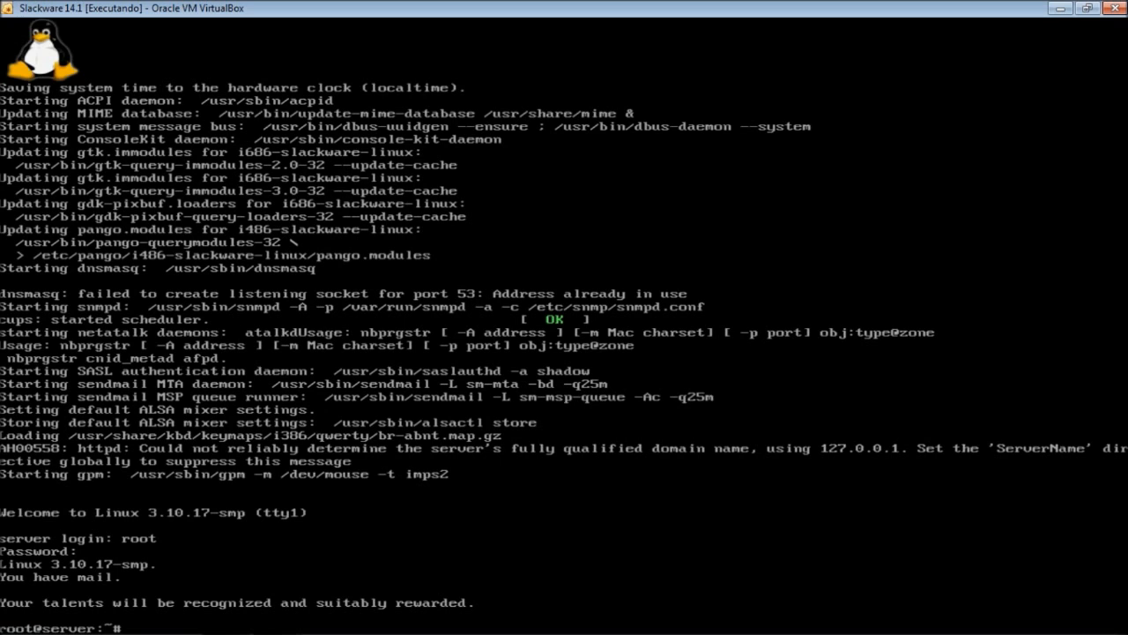
- Enter kdm at the root prompt in place of startx
type("startx")
key("BackSpace")
key("BackSpace")
key("BackSpace")
key("BackSpace")
key("BackSpace")
key("BackSpace")
type("kdm")
- Start kdm and enter root with its password at the graphical login
key("Return")
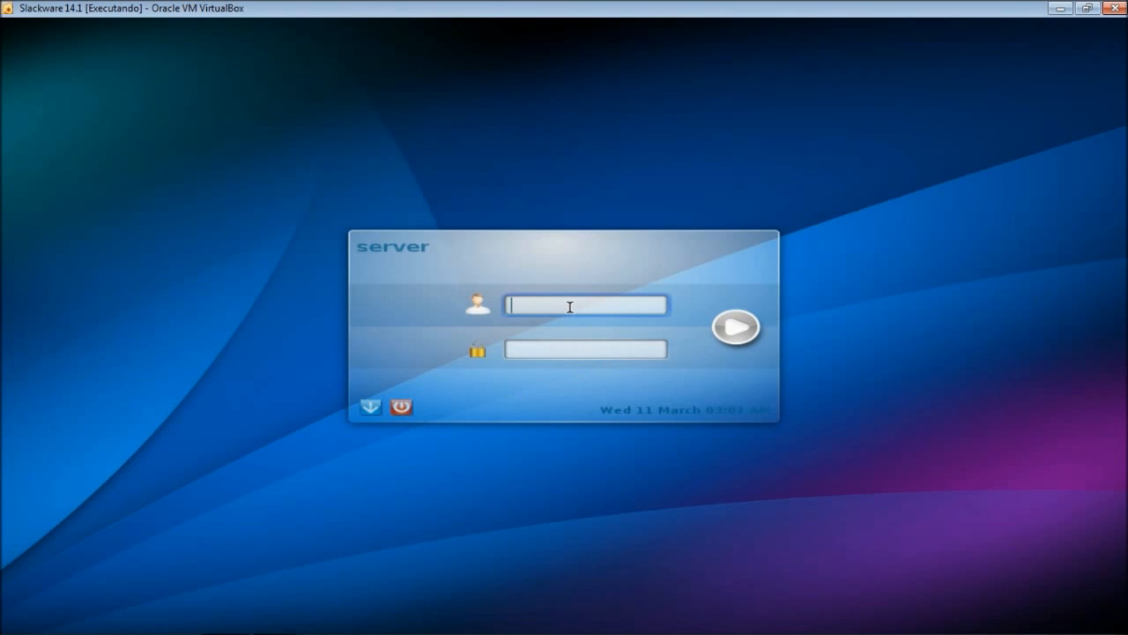
type("root")
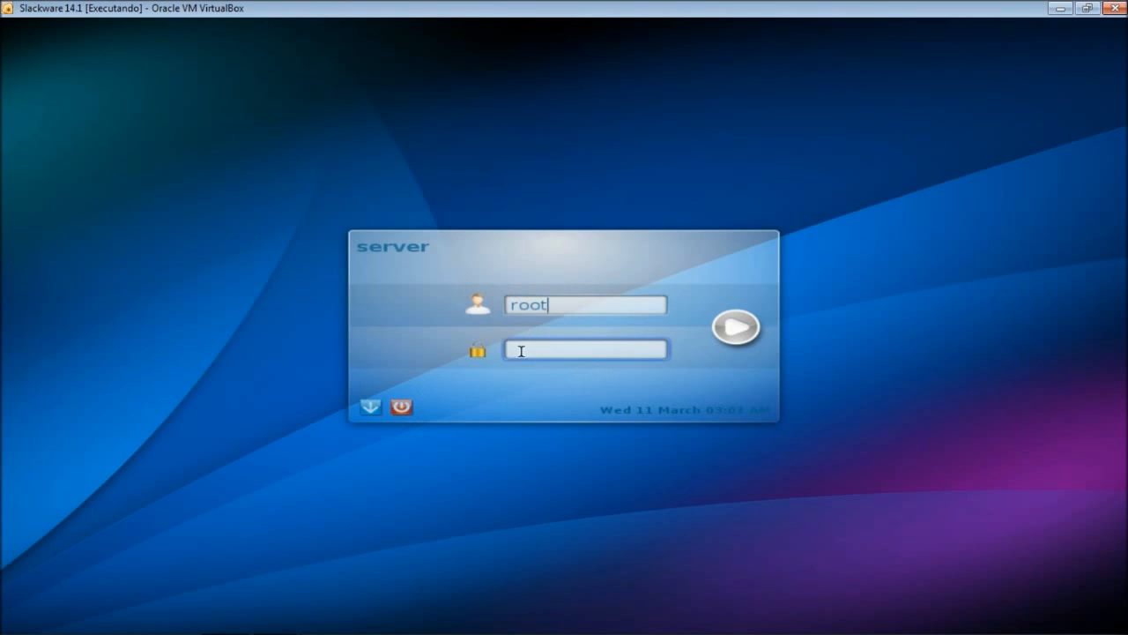
left_click(521, 351)
type("123456")
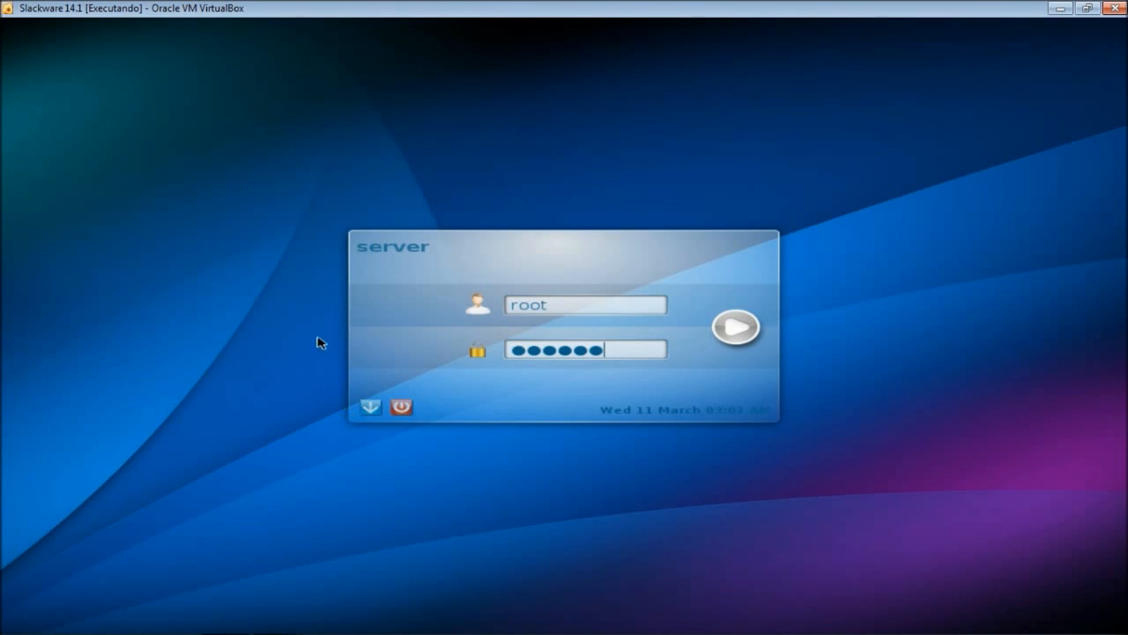
- Choose the KDE Plasma Workspace session and log in
left_click(369, 405)
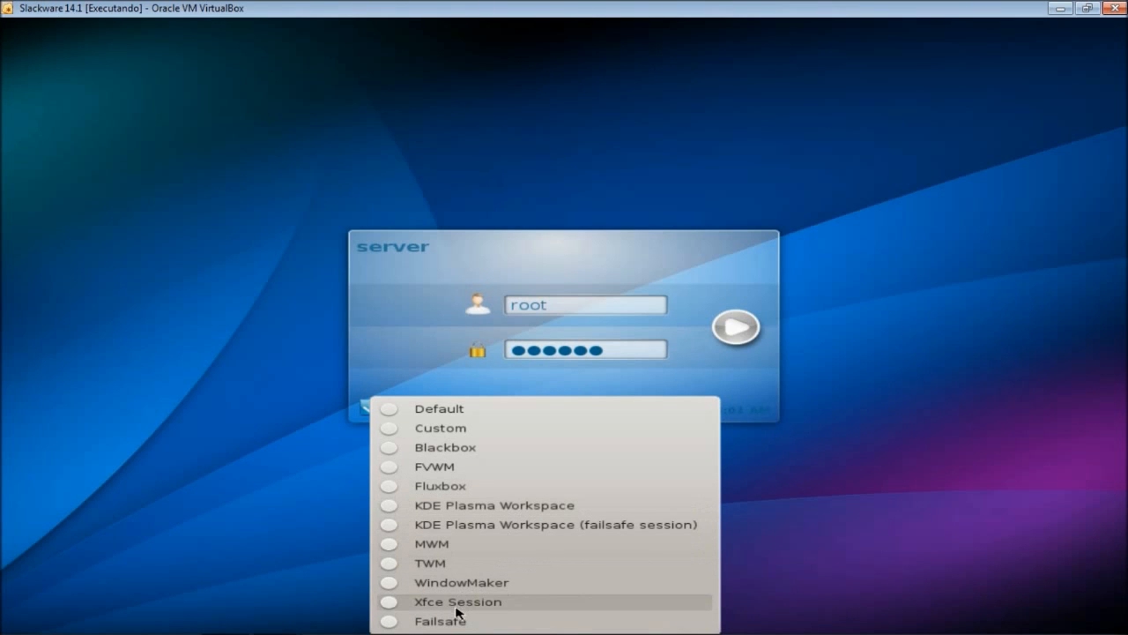
left_click(388, 506)
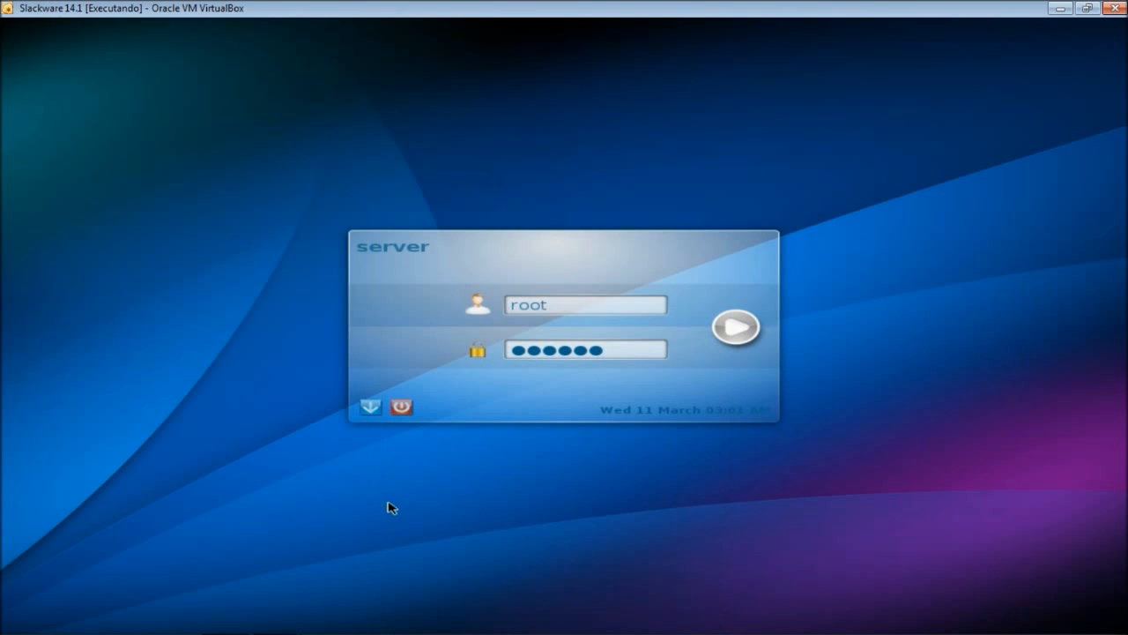
left_click(739, 325)
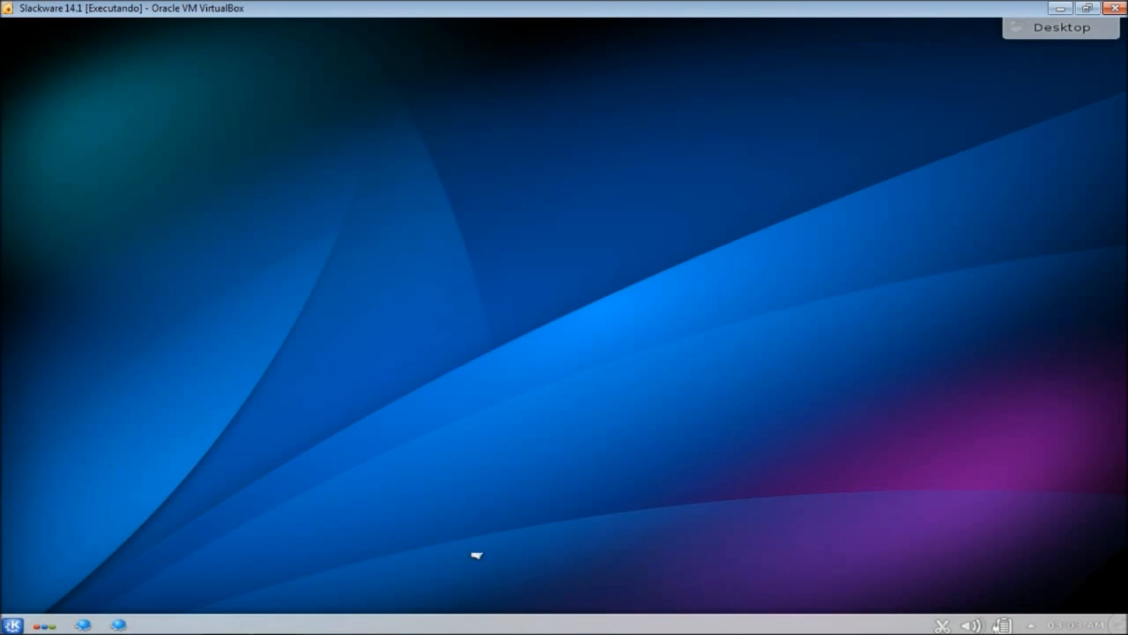
- Open the KDE Kickoff application launcher and close it again
left_click(14, 626)
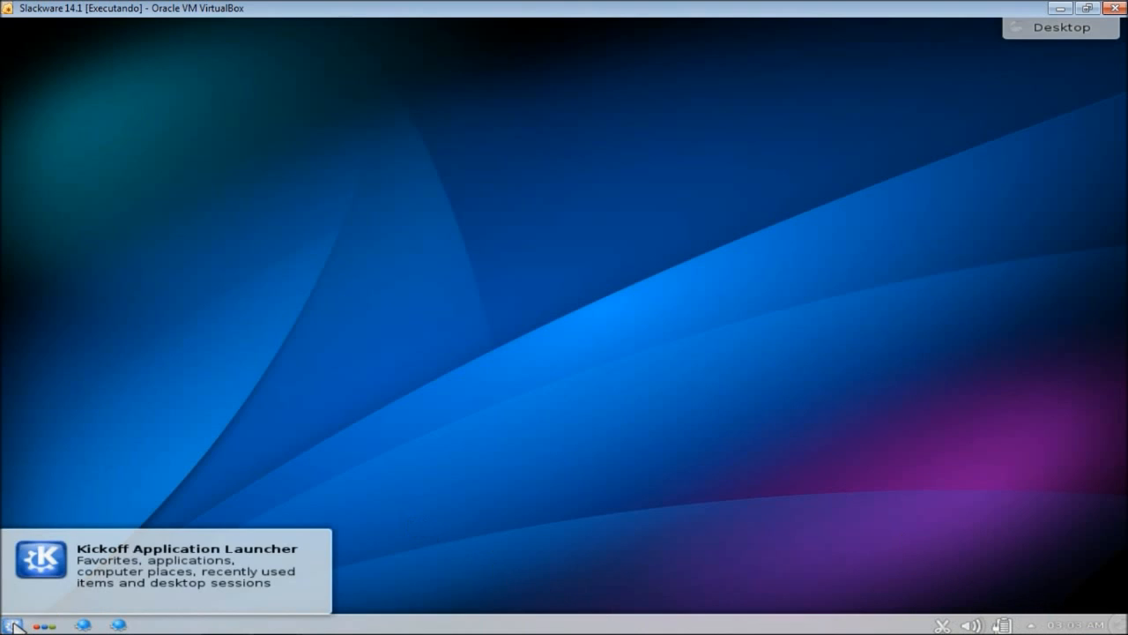
left_click(13, 626)
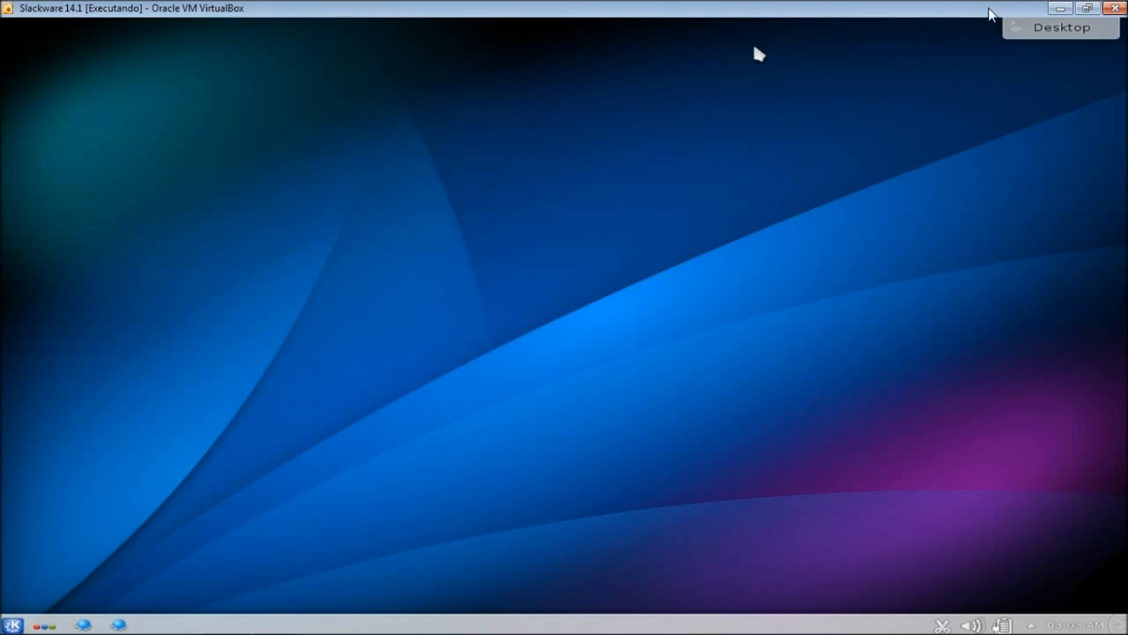
- Restore the Slackware VM window, widen it, move it top-left, and enlarge it further
left_click(1085, 10)
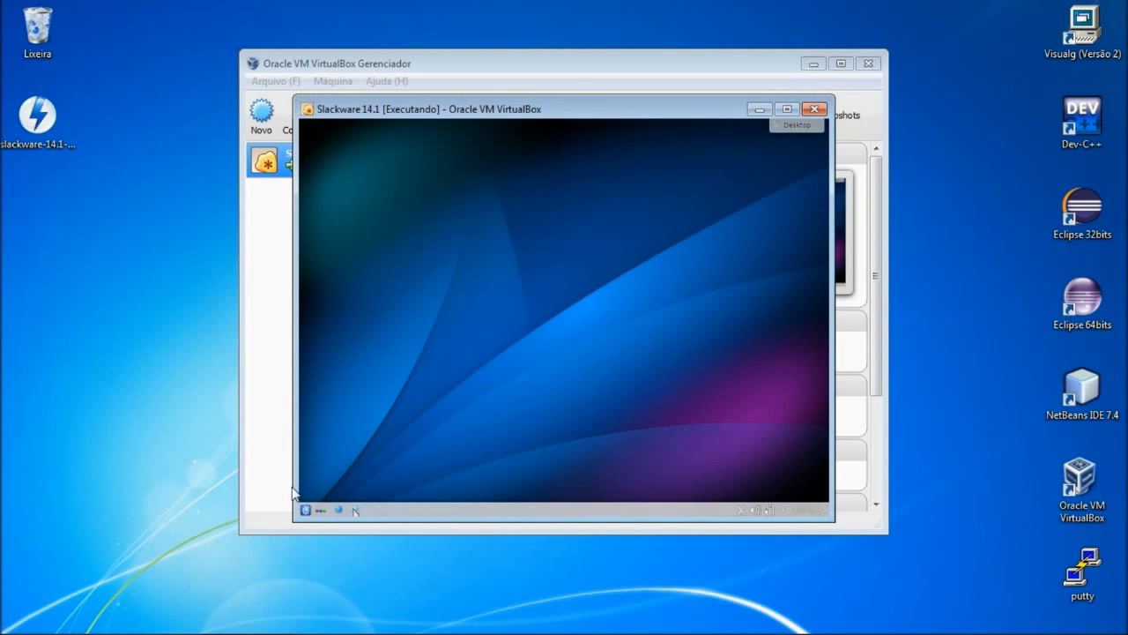
left_click_drag(291, 494, 123, 466)
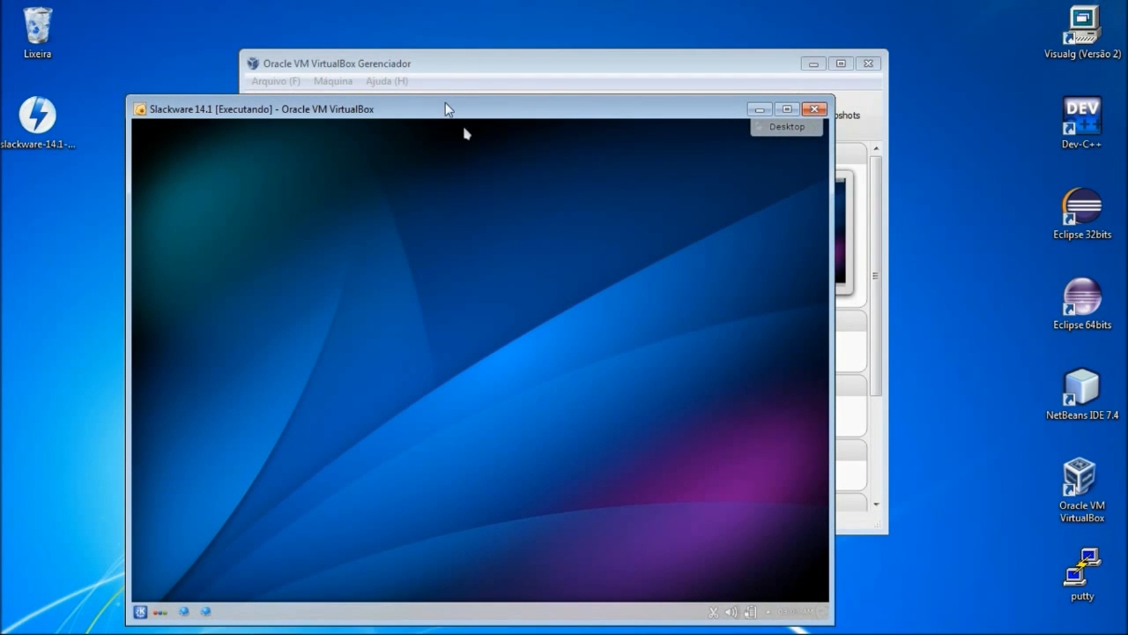
left_click_drag(448, 108, 325, 14)
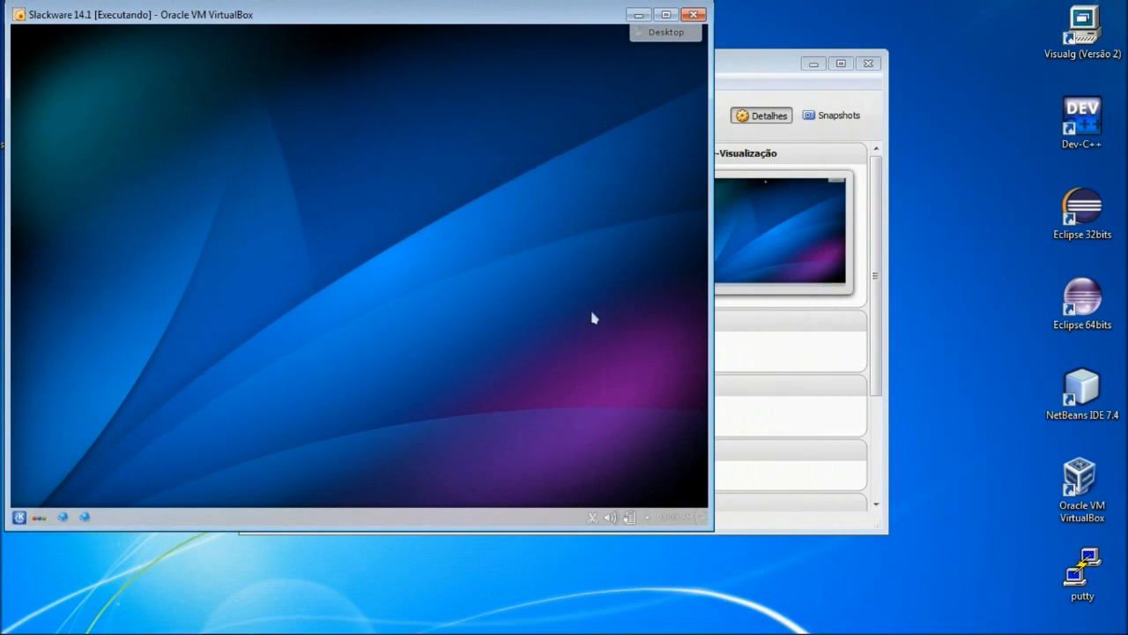
left_click_drag(714, 530, 789, 587)
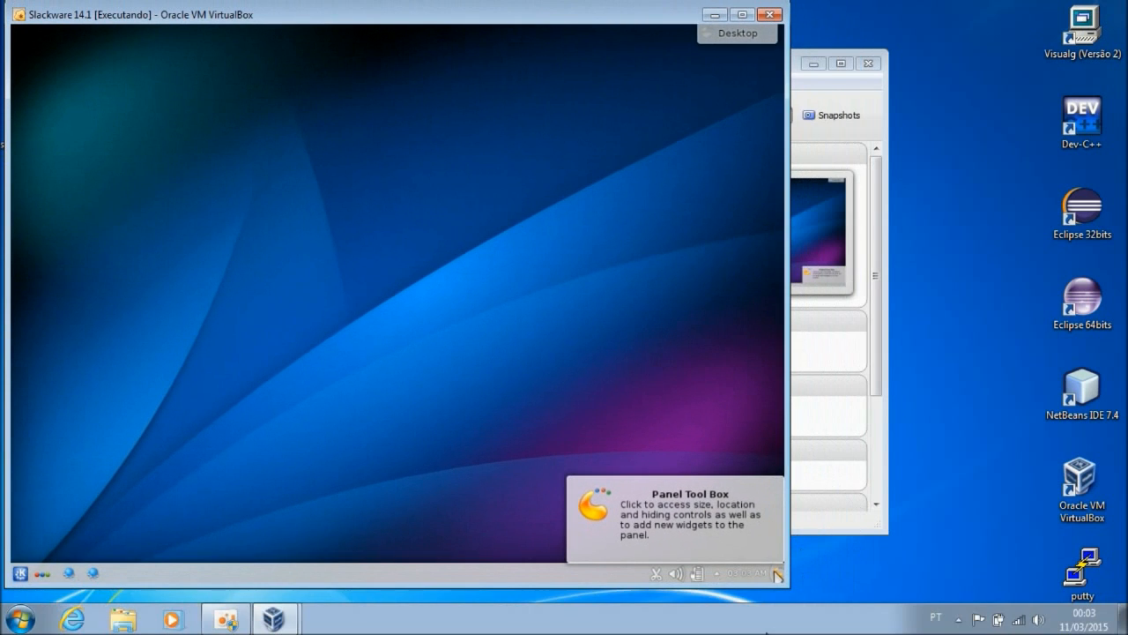
- Uncheck 'Ocultar automaticamente a barra de tarefas' in Taskbar Properties, confirm, and close the dialog
right_click(767, 632)
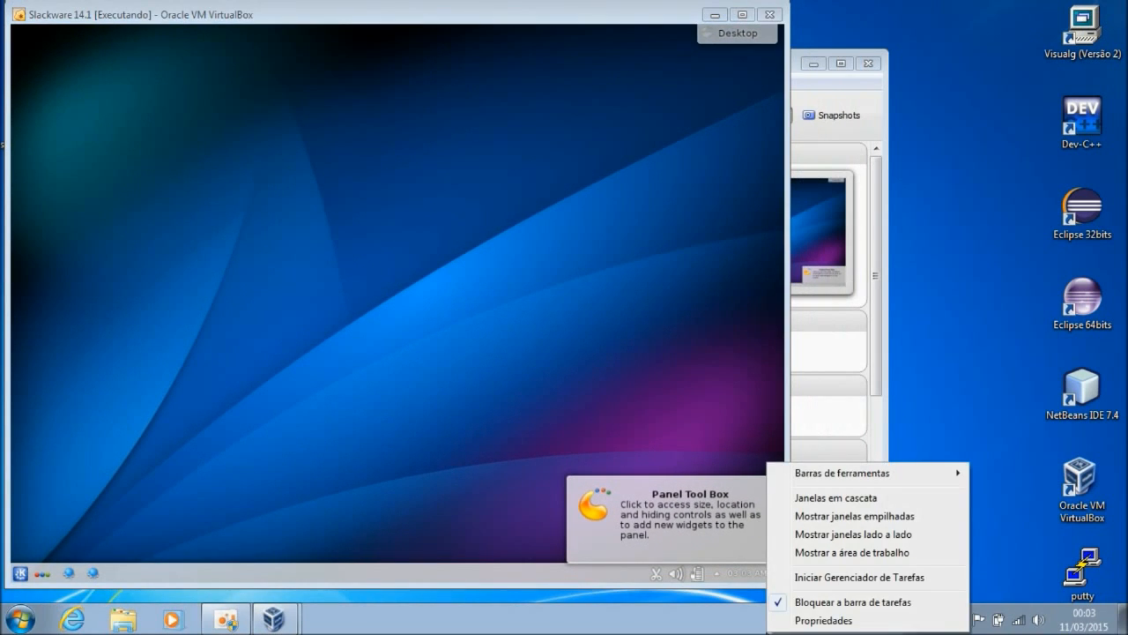
left_click(802, 621)
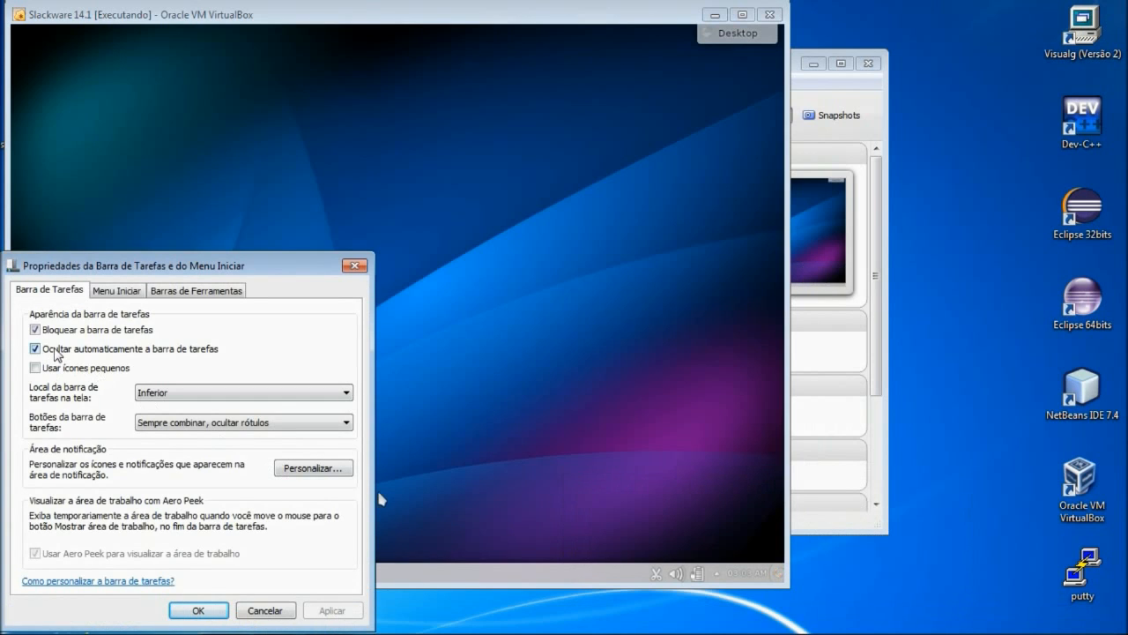
left_click(54, 350)
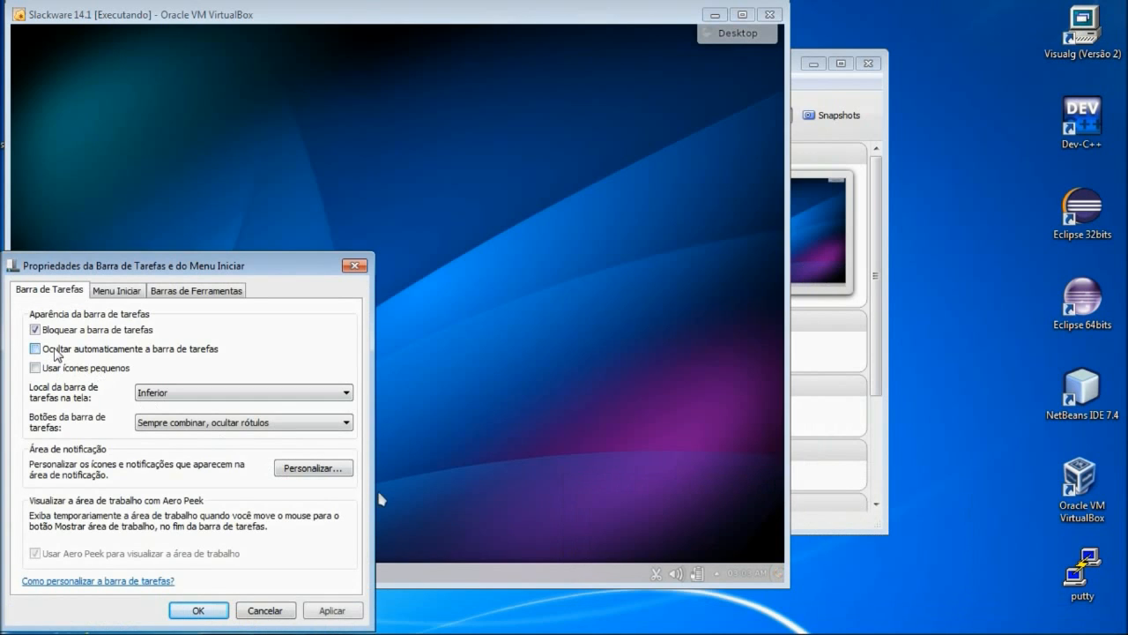
left_click(192, 614)
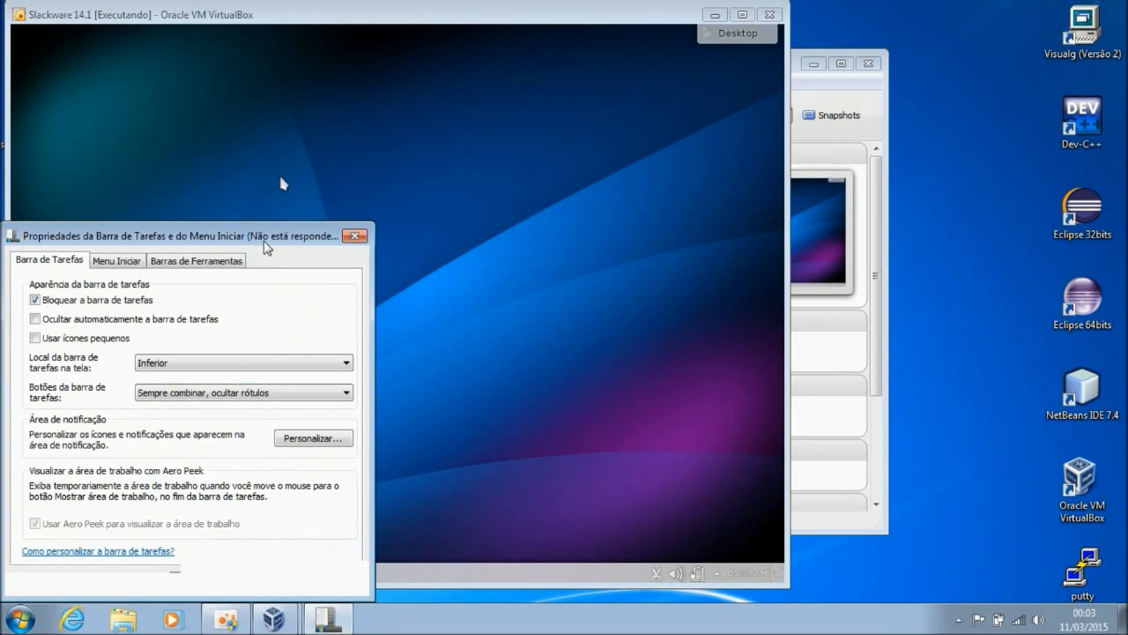
left_click_drag(266, 243, 276, 193)
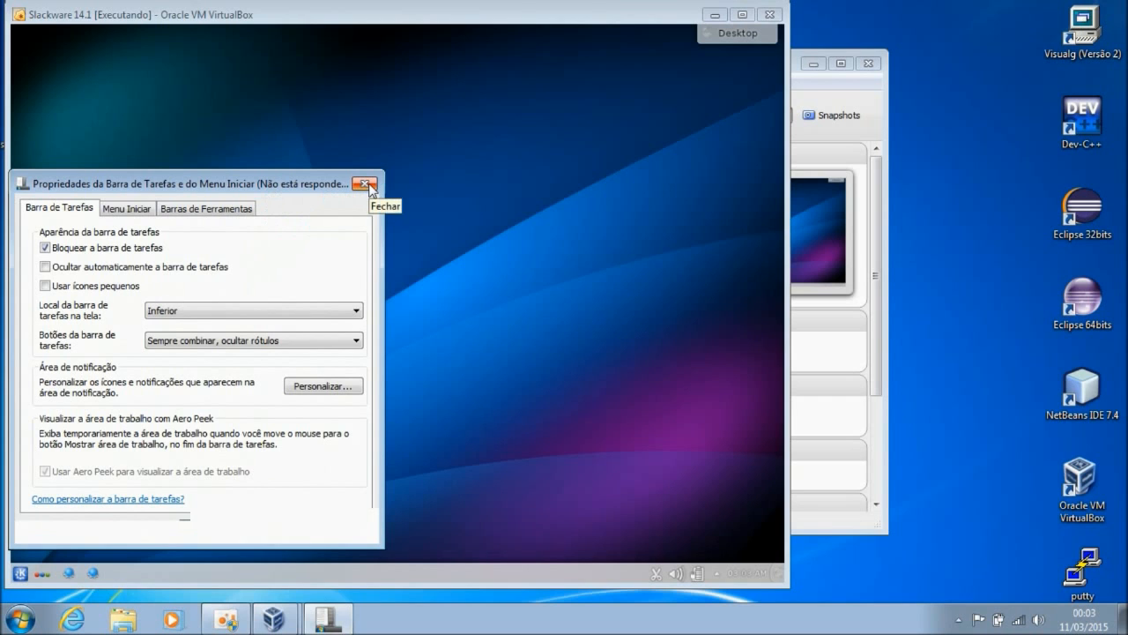
left_click(365, 185)
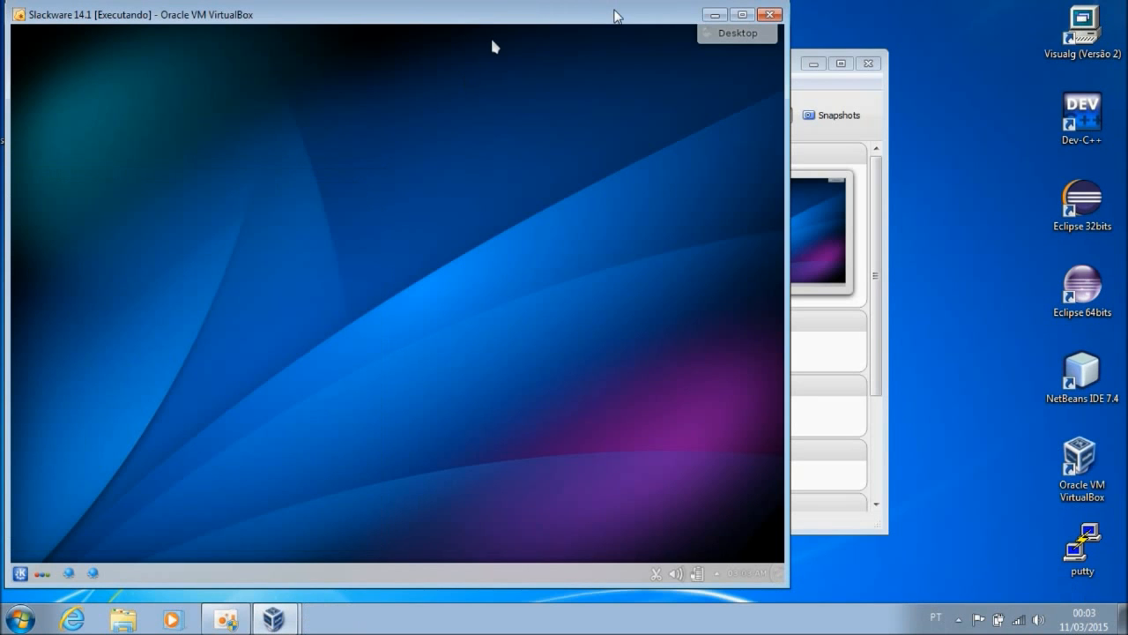
- Maximize the VM window and briefly show the KDE launcher's application categories
double_click(617, 12)
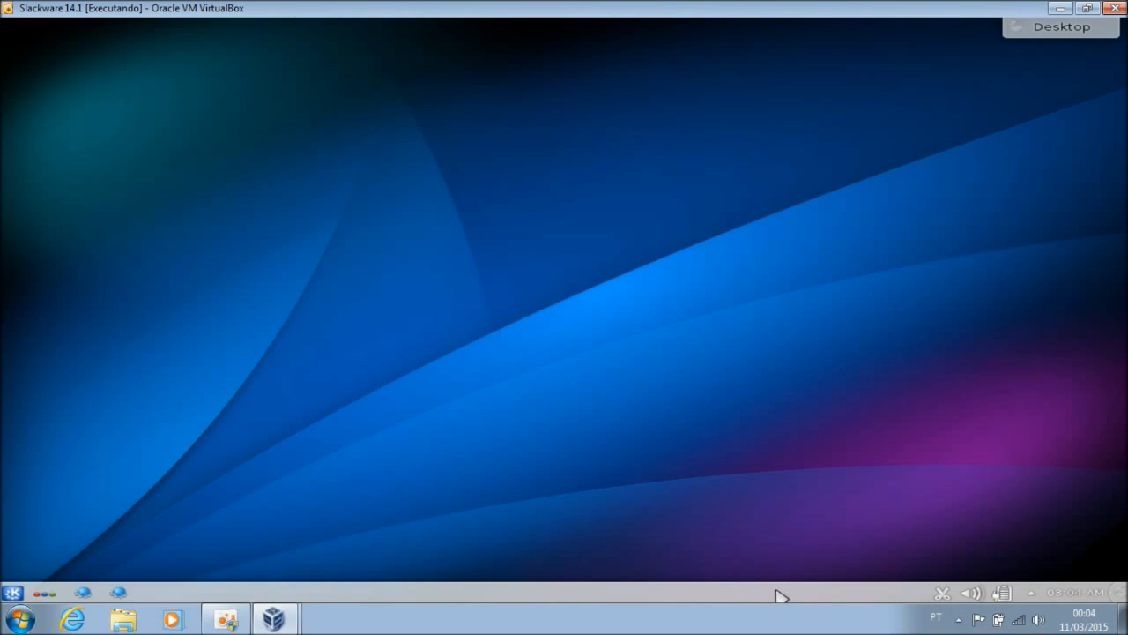
left_click(13, 592)
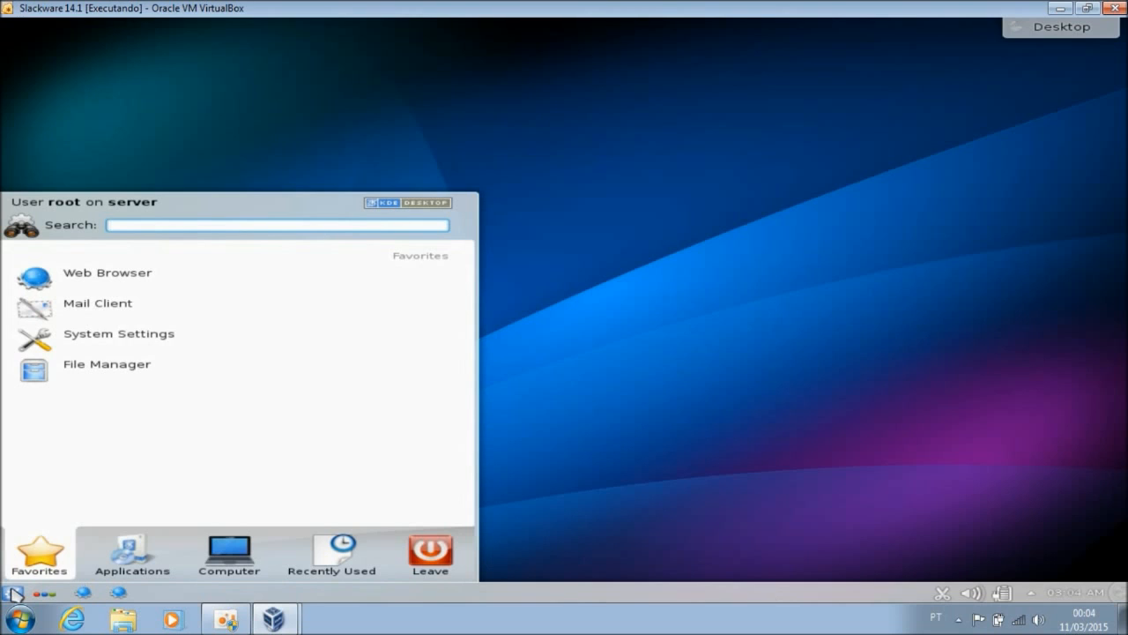
left_click(164, 578)
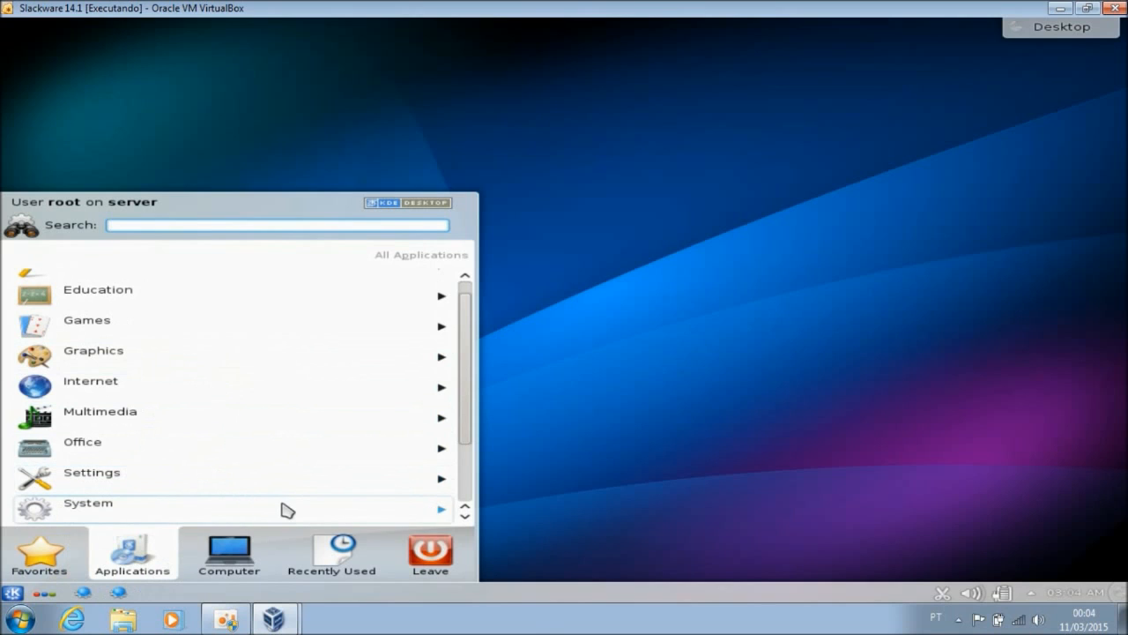
left_click(631, 484)
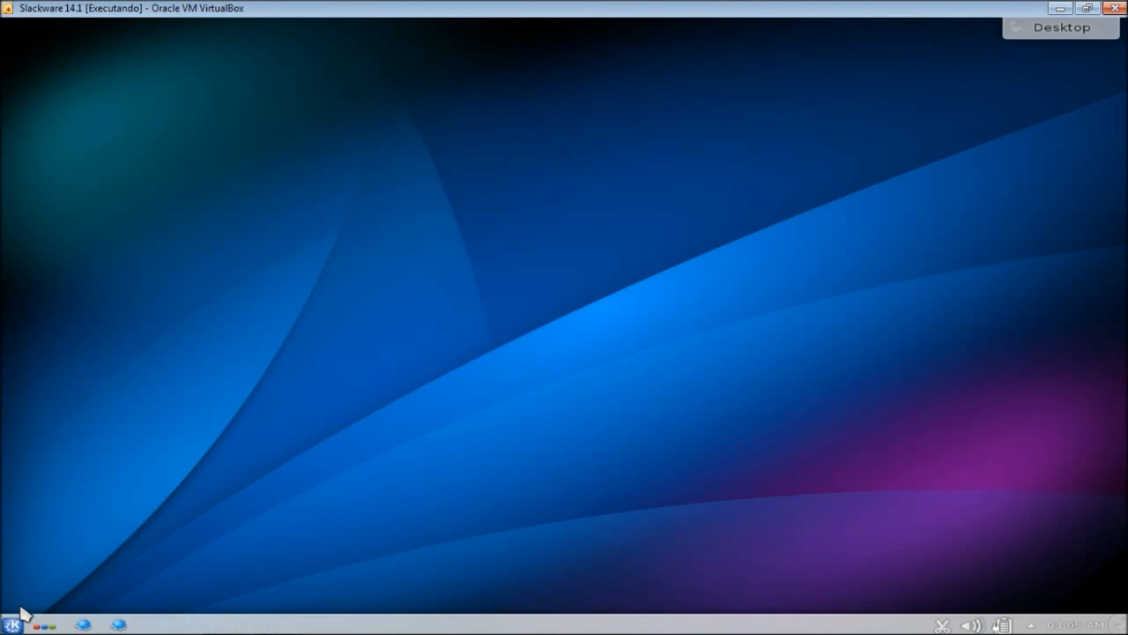
- Reopen the KDE launcher, browse the Internet category, then return to All Applications
left_click(16, 624)
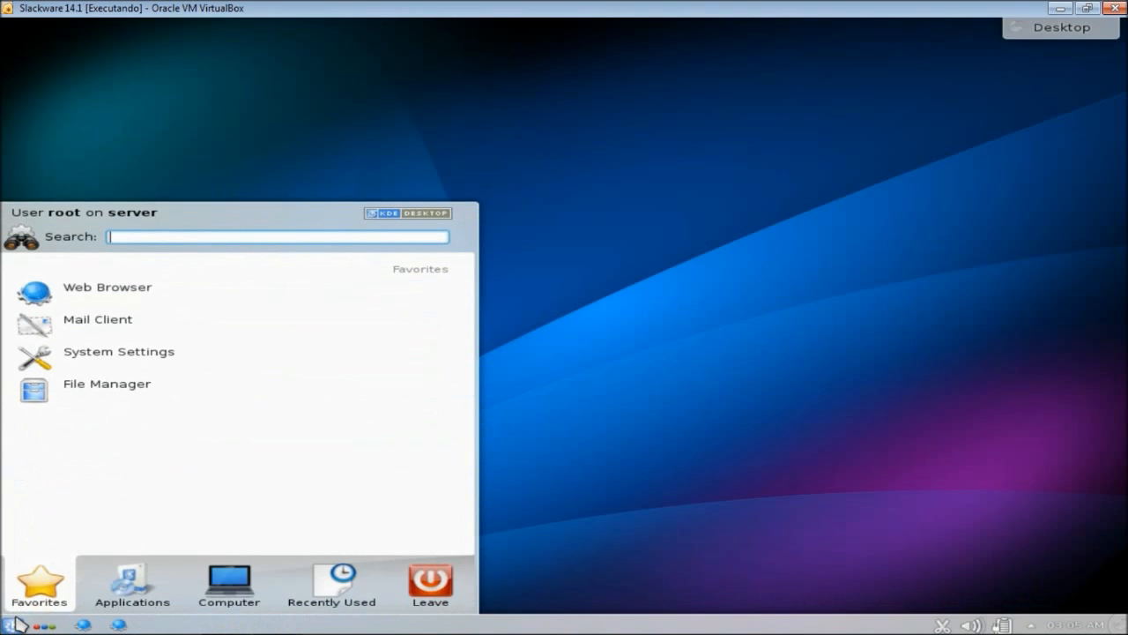
left_click(128, 577)
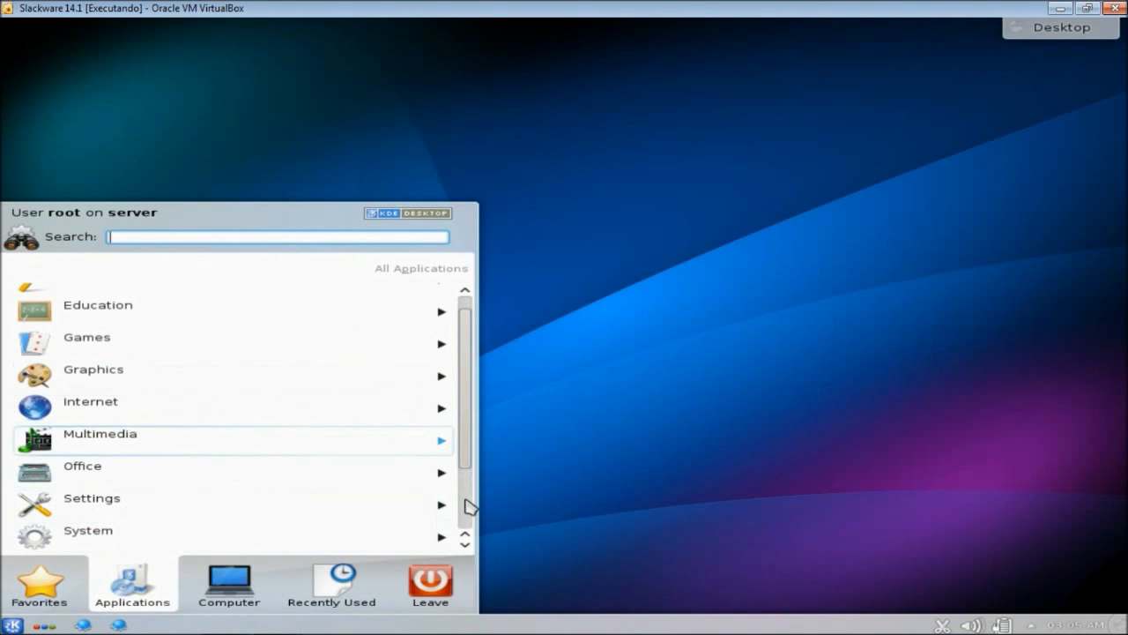
scroll(465, 505, "down", 1)
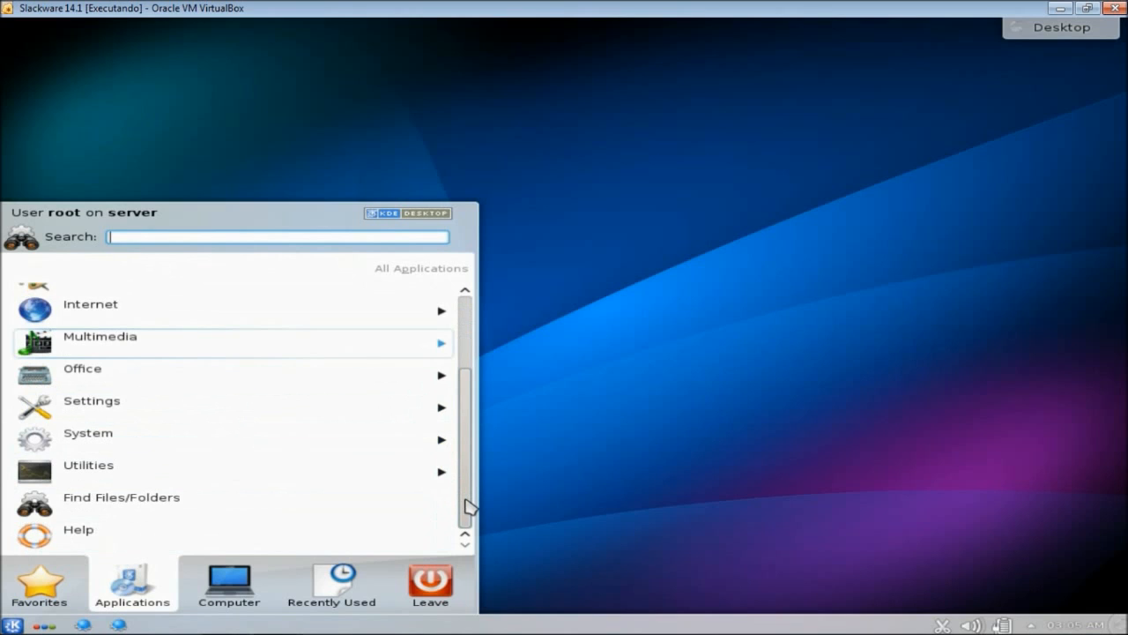
scroll(238, 432, "up", 2)
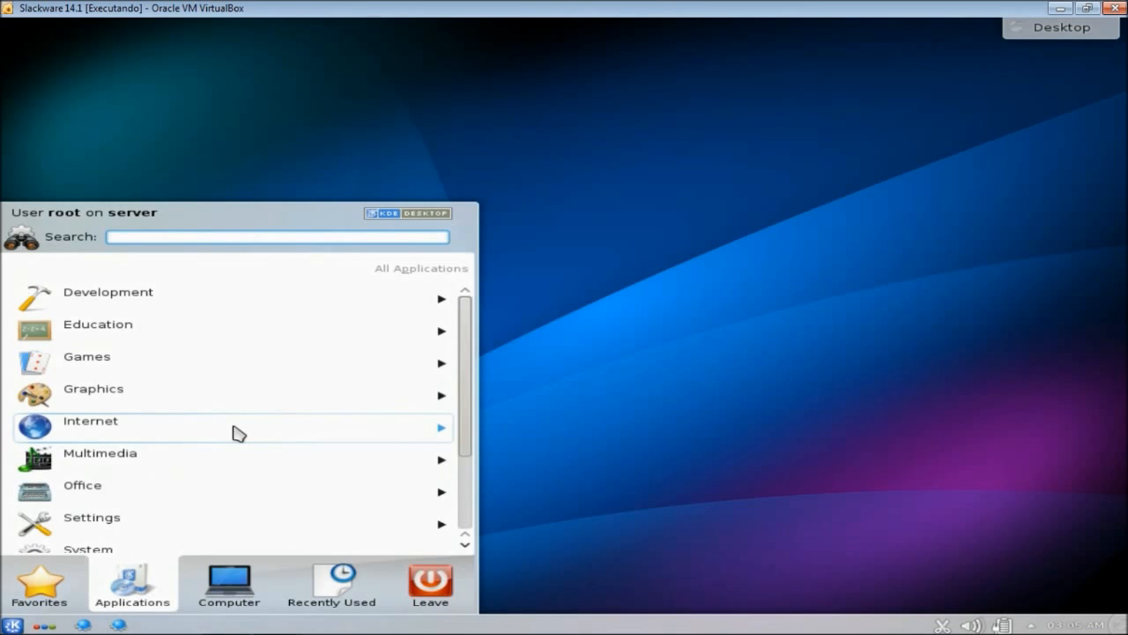
left_click(236, 431)
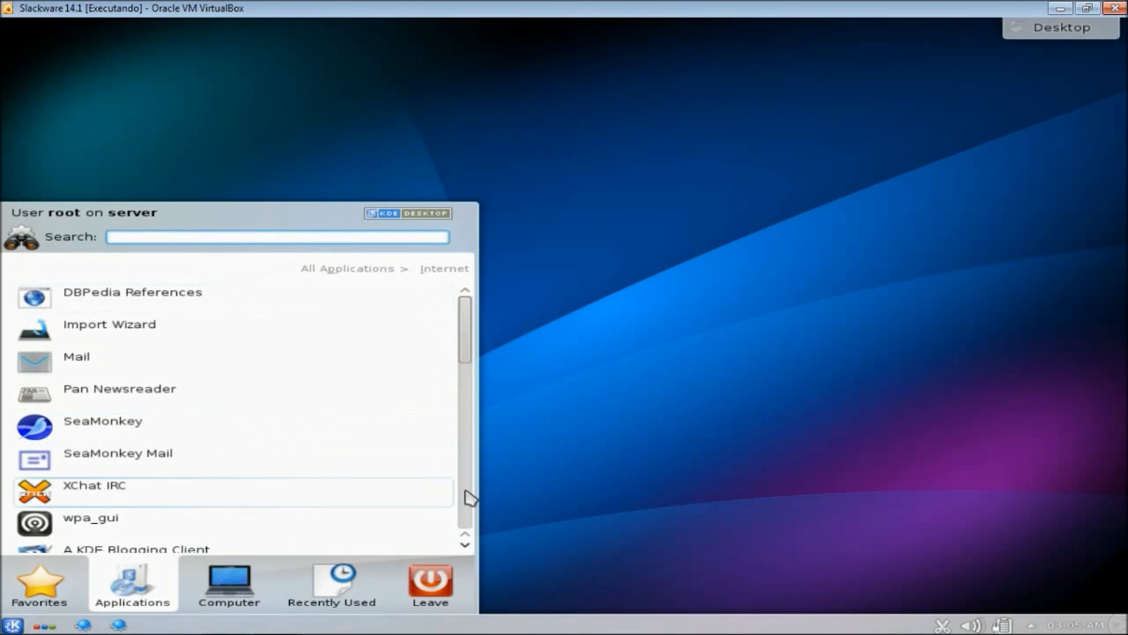
scroll(470, 507, "down", 8)
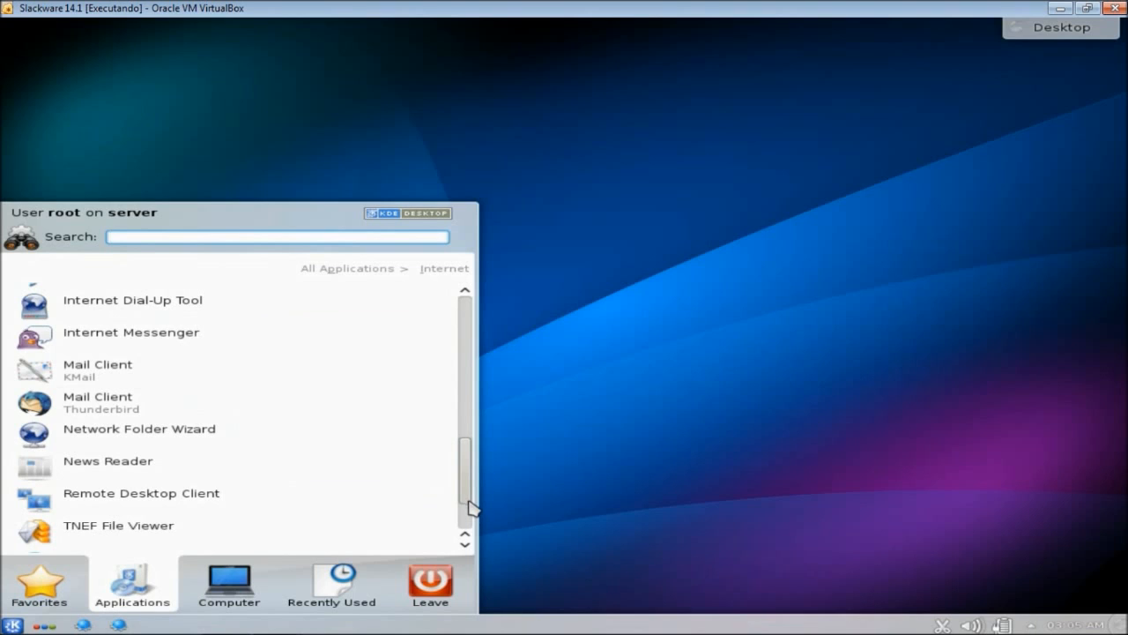
left_click(466, 544)
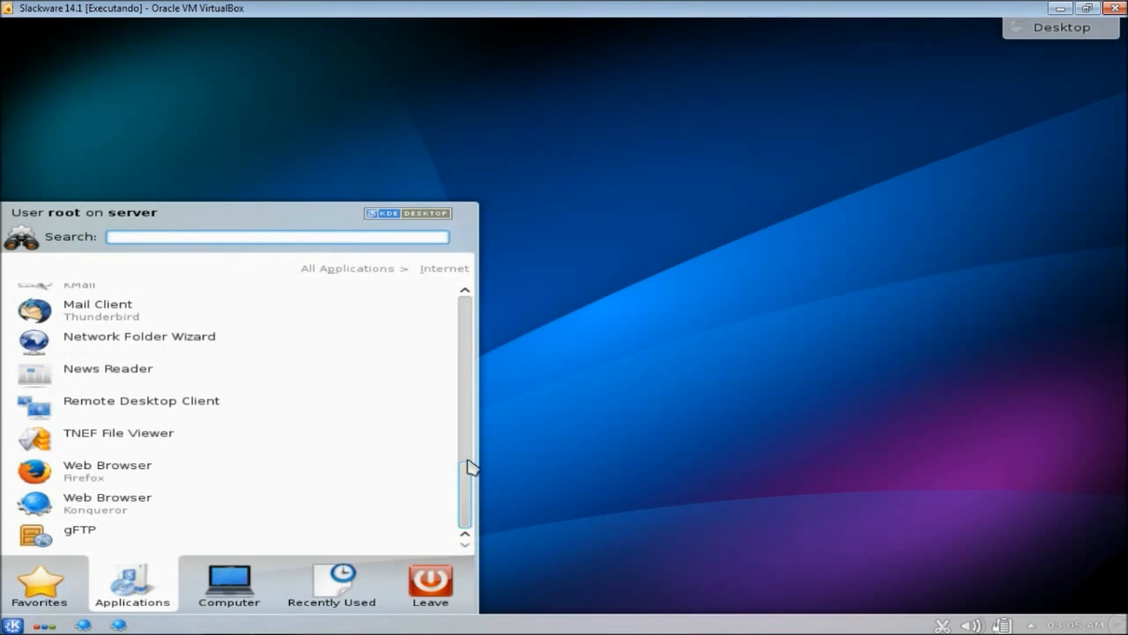
left_click(466, 326)
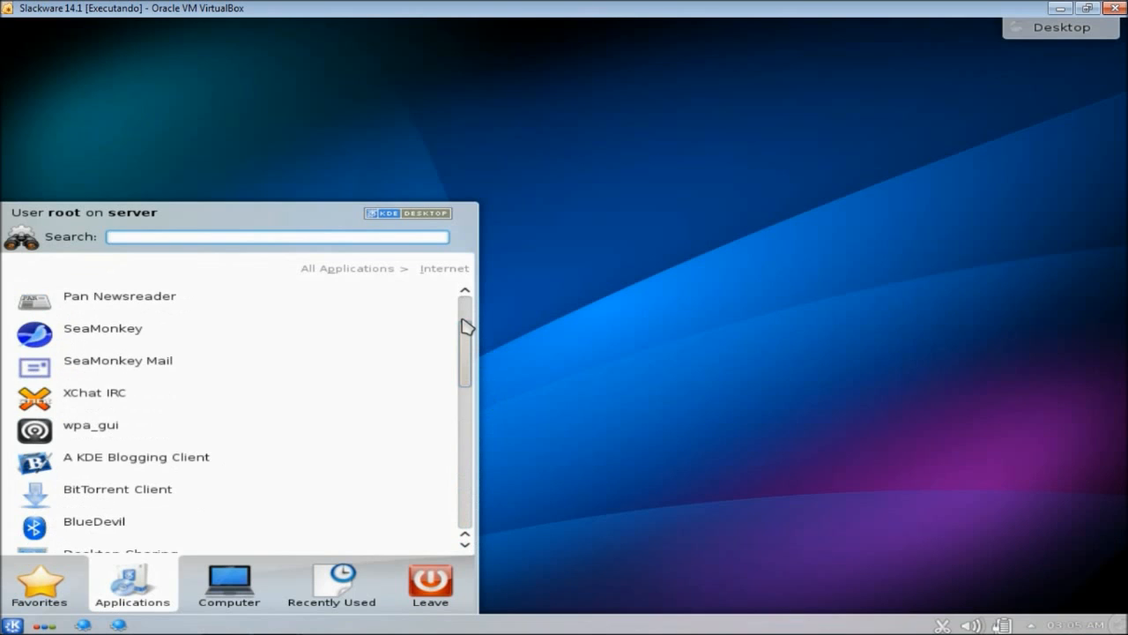
mouse_move(63, 559)
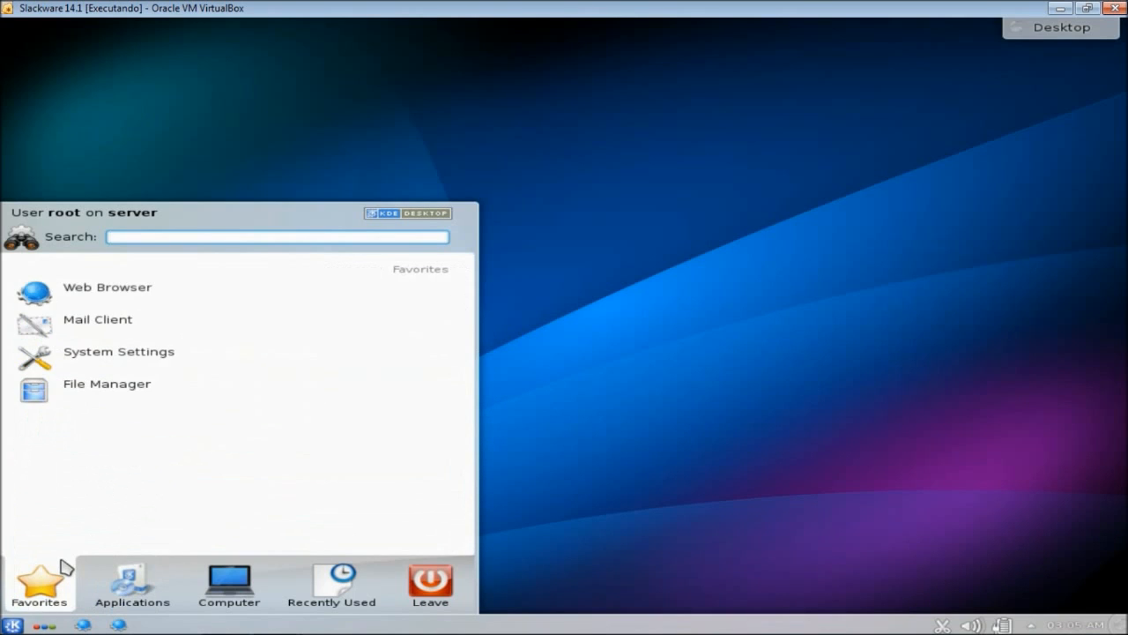
mouse_move(137, 577)
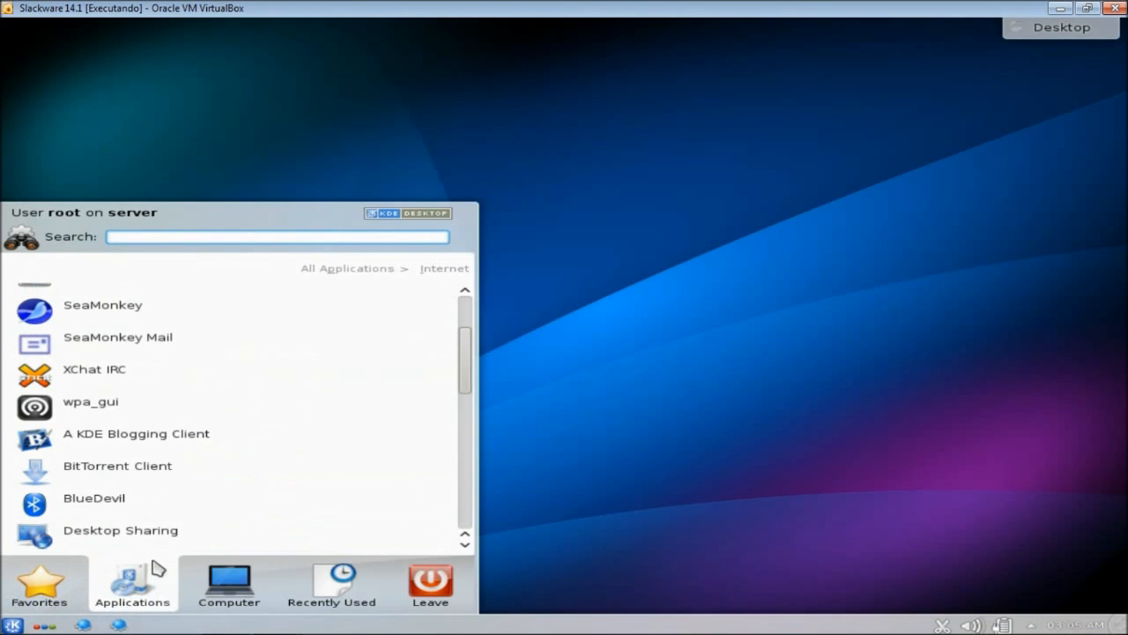
left_click(380, 274)
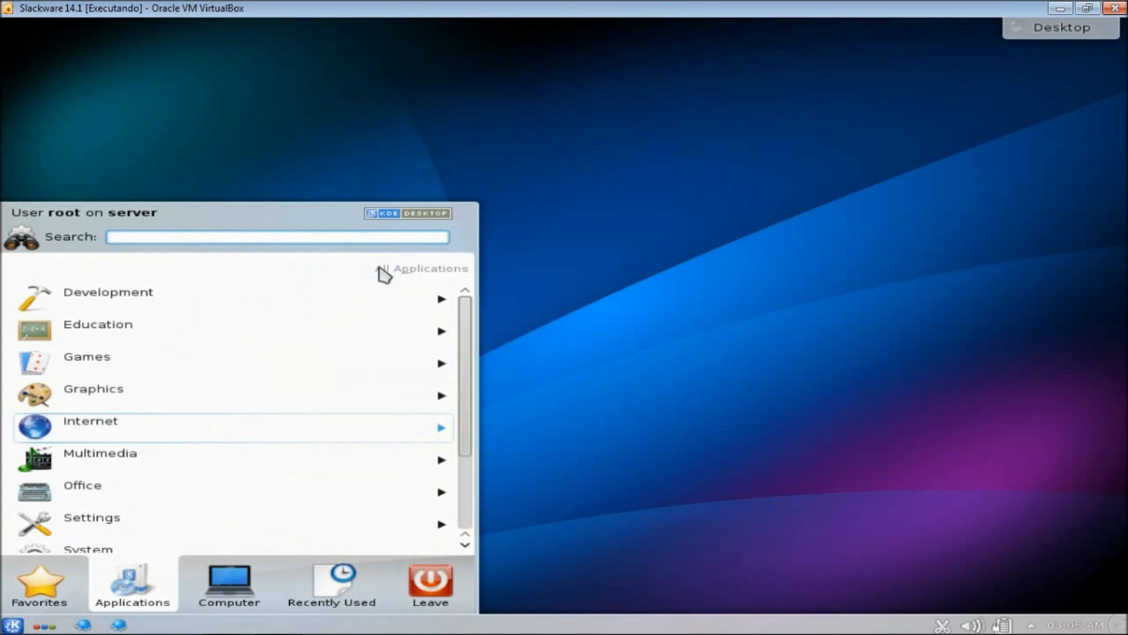
- Browse through the Office applications category in the KDE launcher
left_click(192, 486)
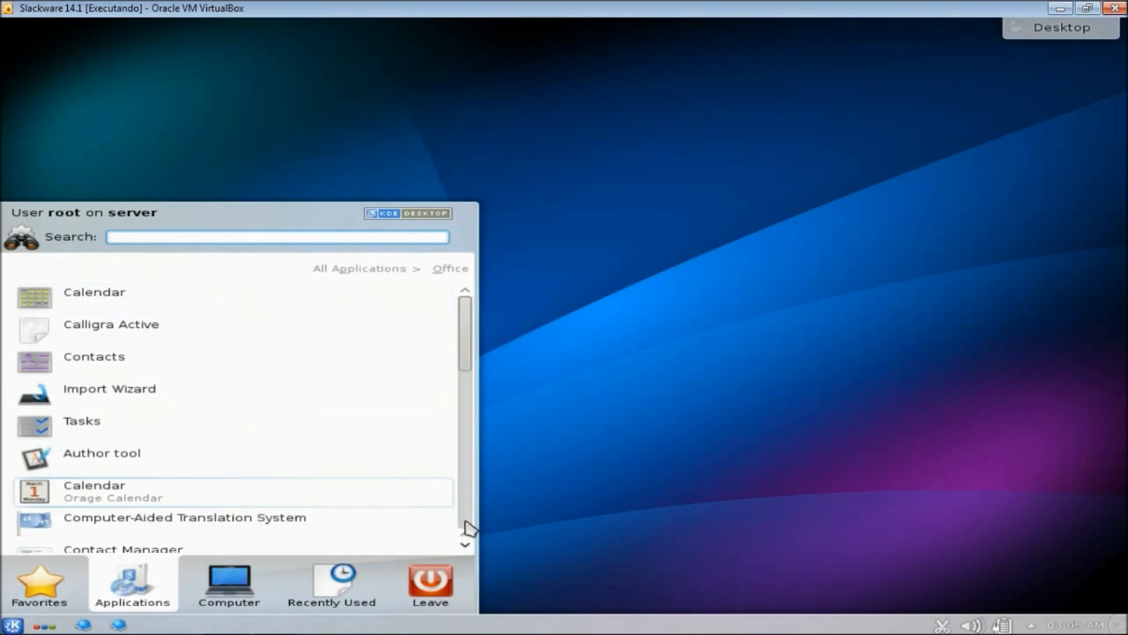
scroll(466, 547, "down", 2)
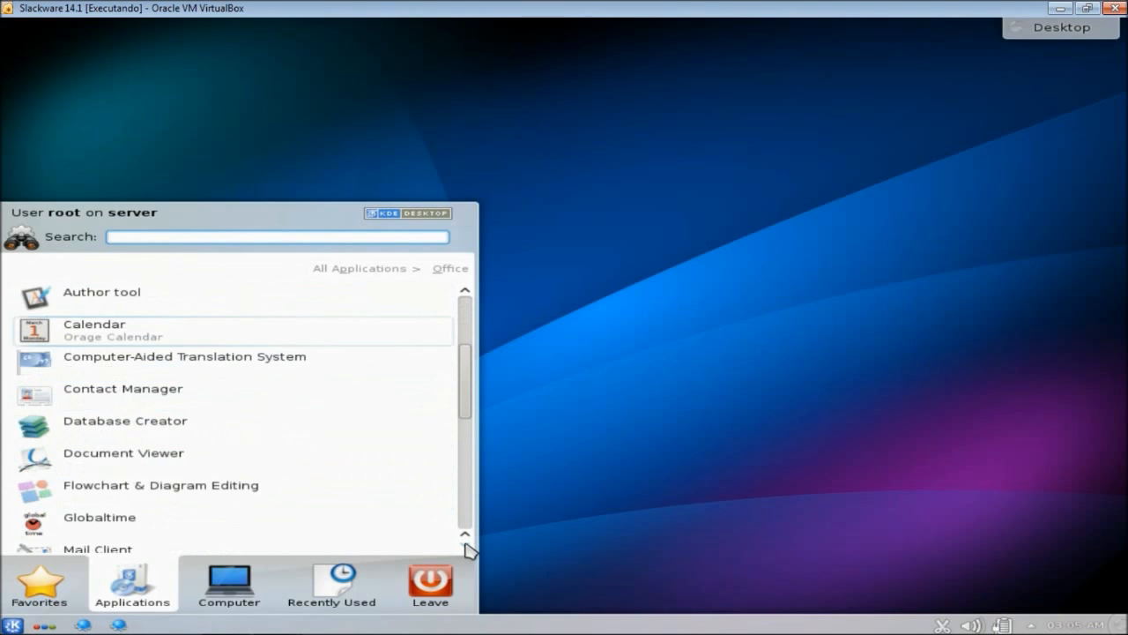
scroll(466, 547, "down", 4)
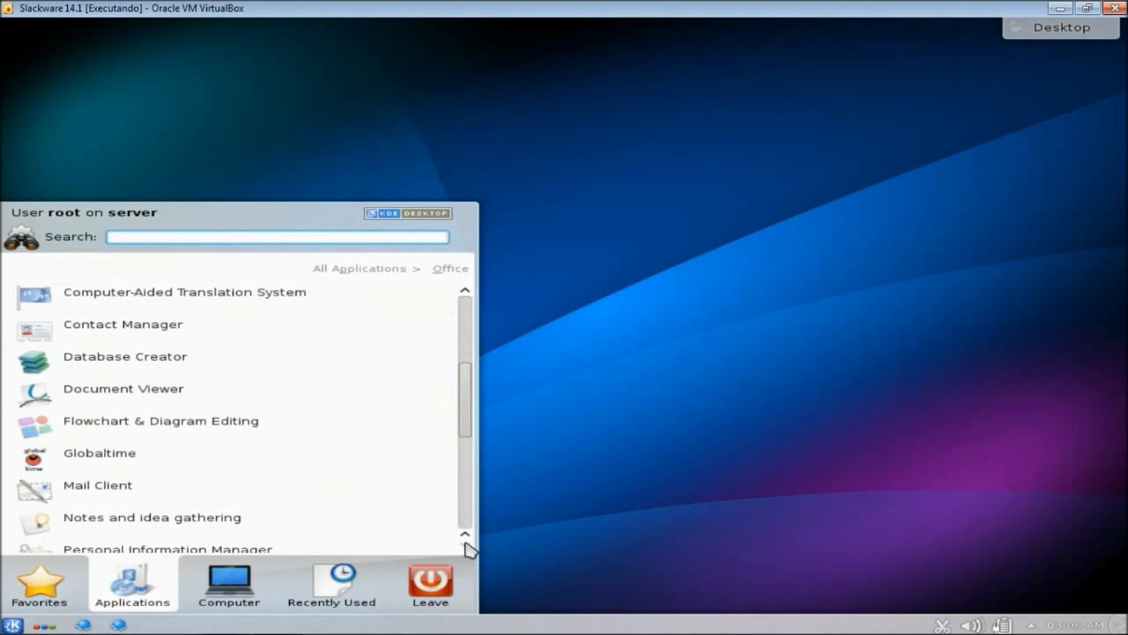
scroll(466, 547, "down", 4)
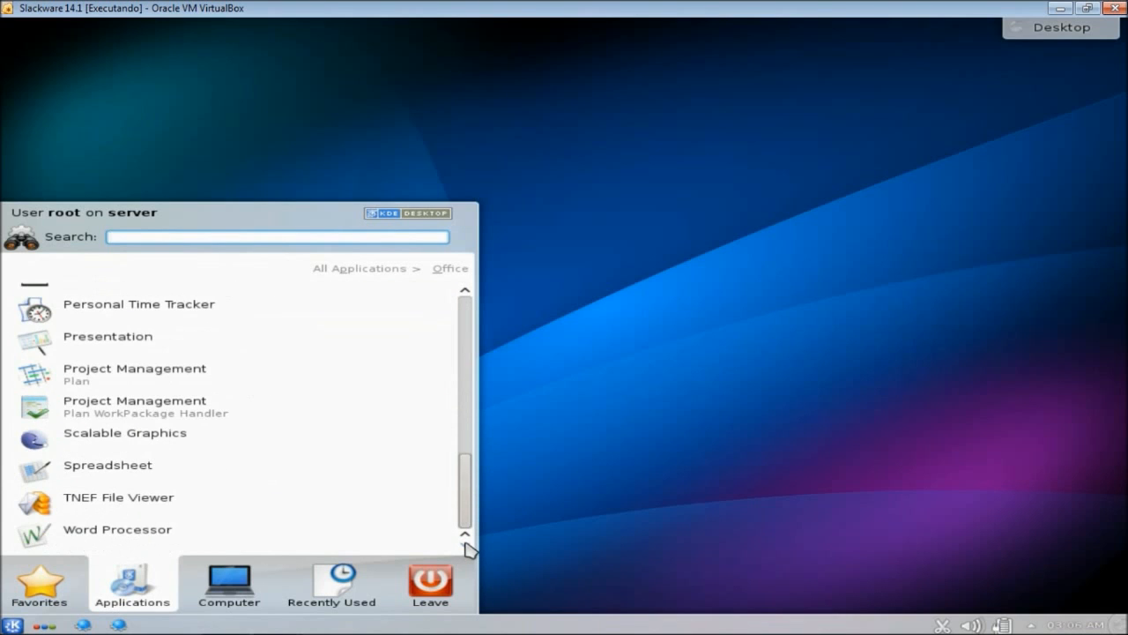
left_click(470, 364)
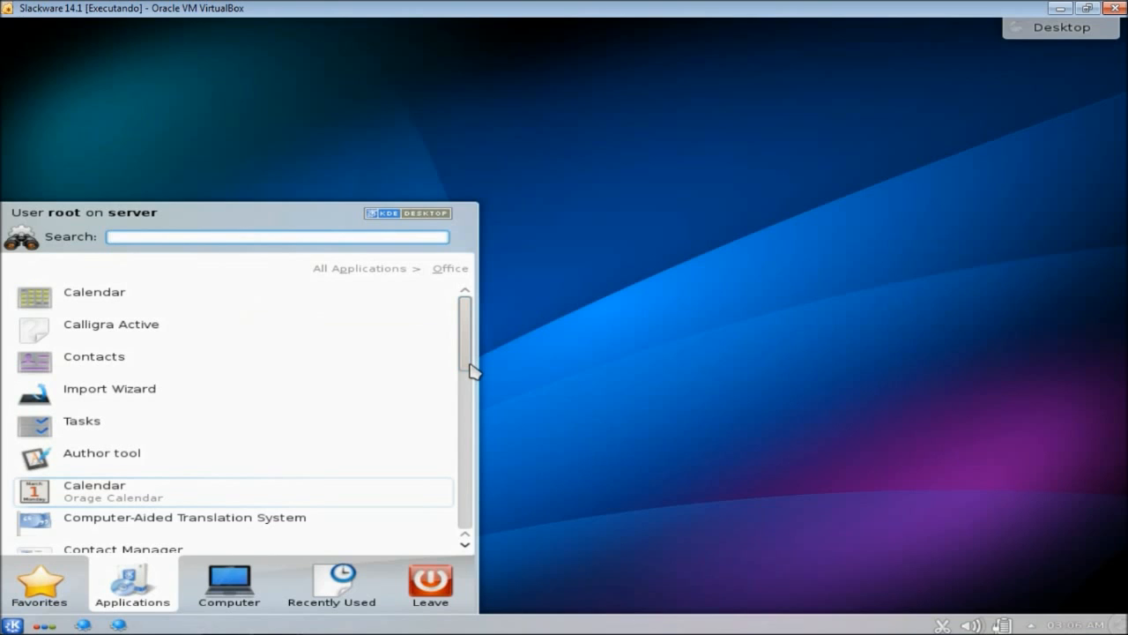
- View the Computer places, then return to the All Applications category list
left_click(234, 593)
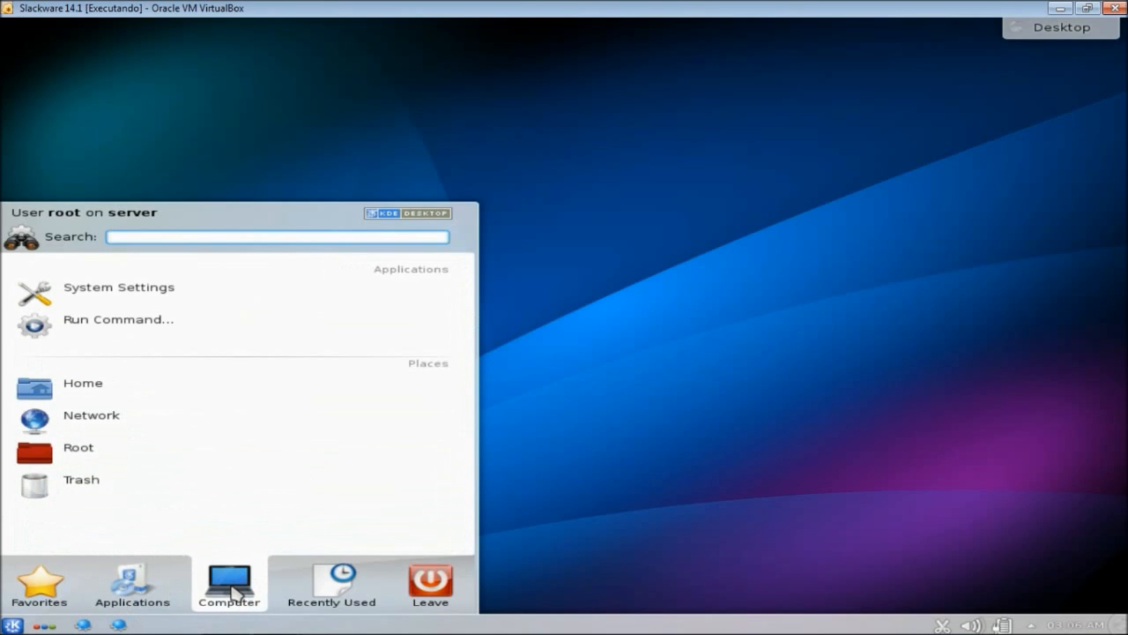
mouse_move(88, 596)
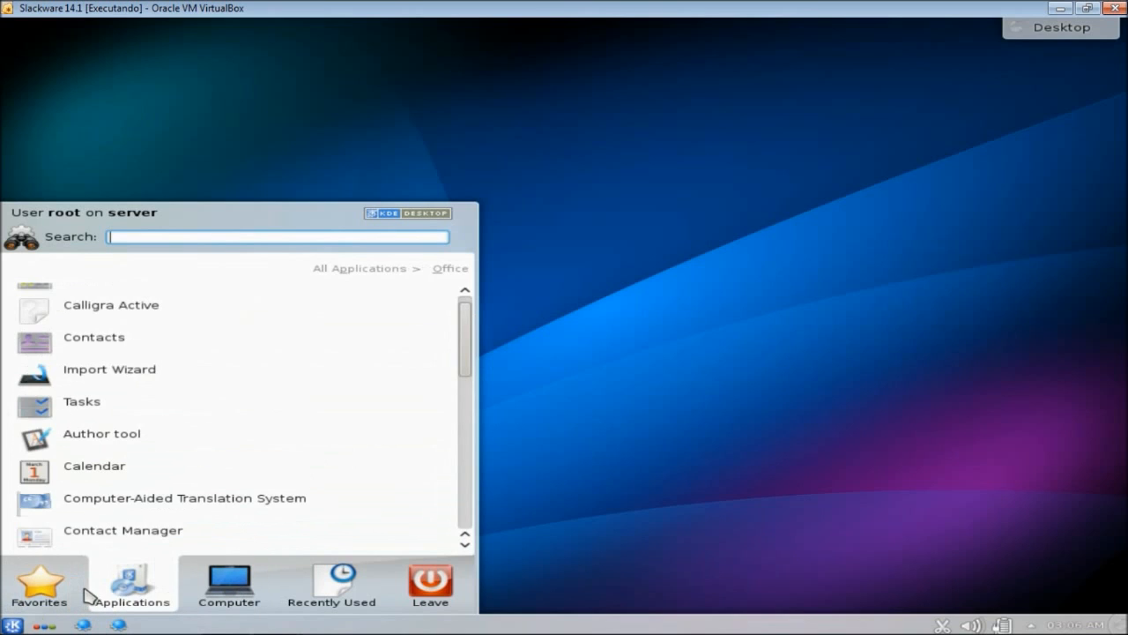
mouse_move(35, 593)
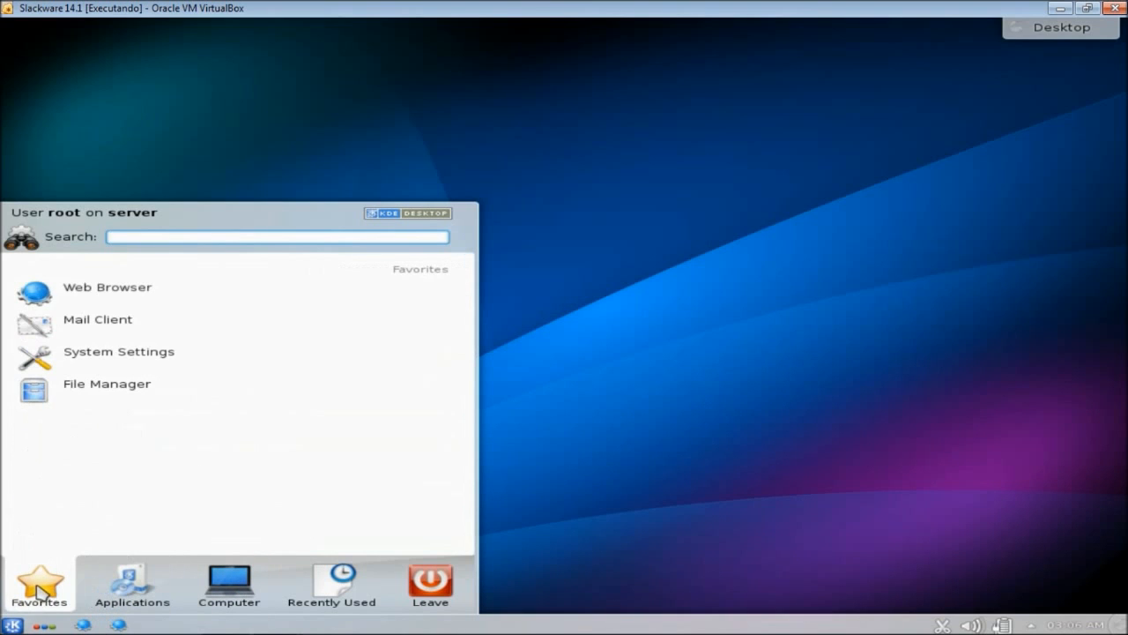
mouse_move(127, 596)
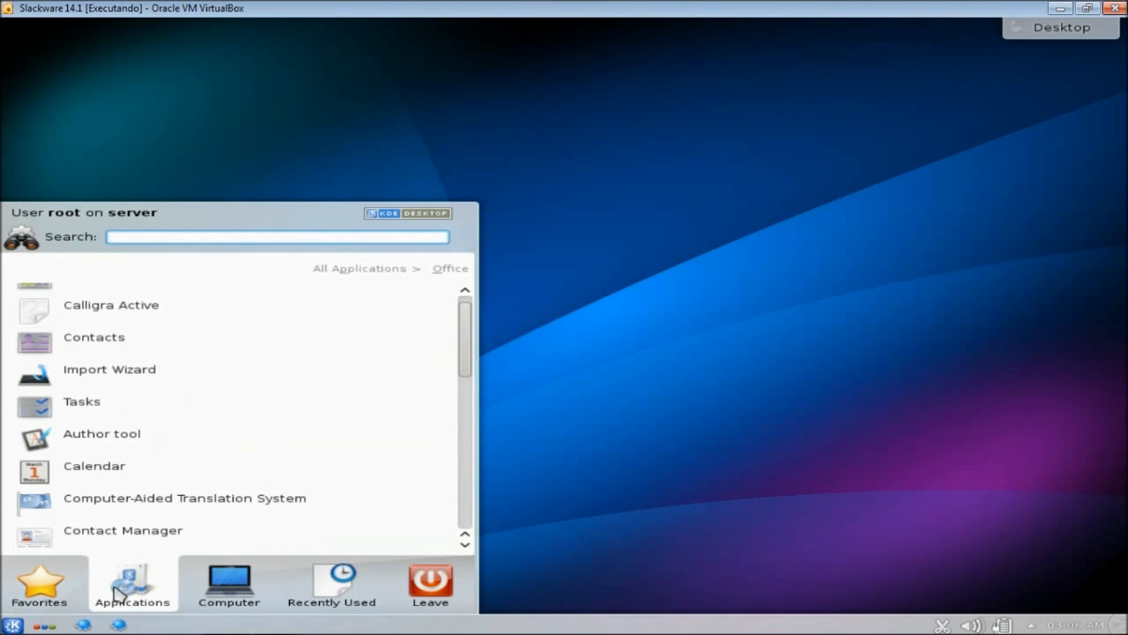
left_click(387, 270)
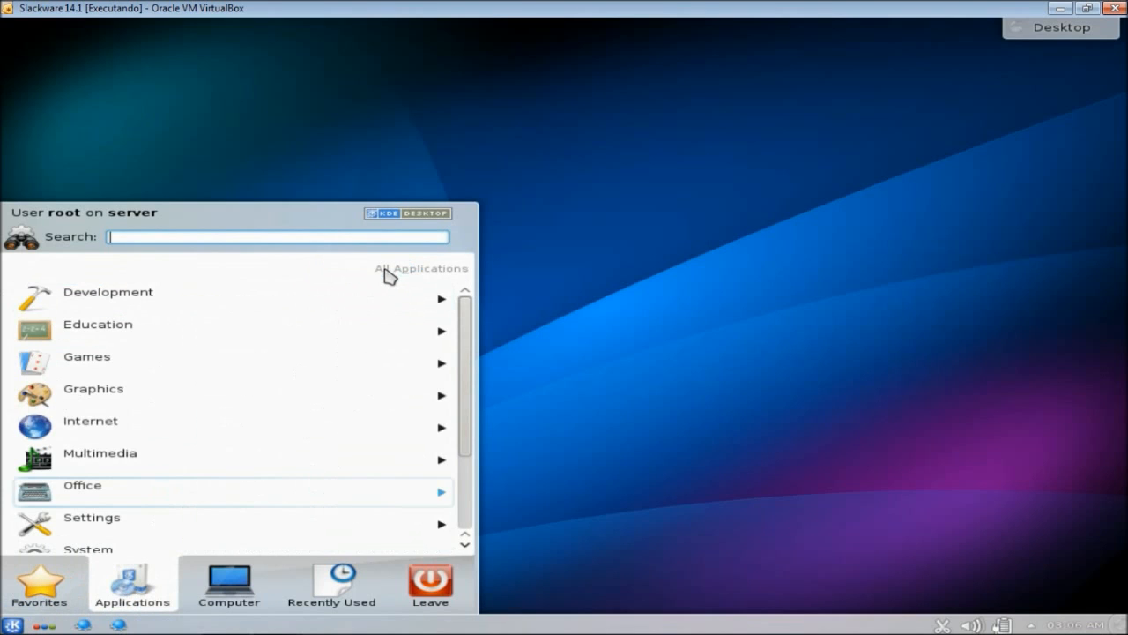
- Open the Internet category and scroll down to Web Browser (Firefox)
scroll(473, 492, "down", 2)
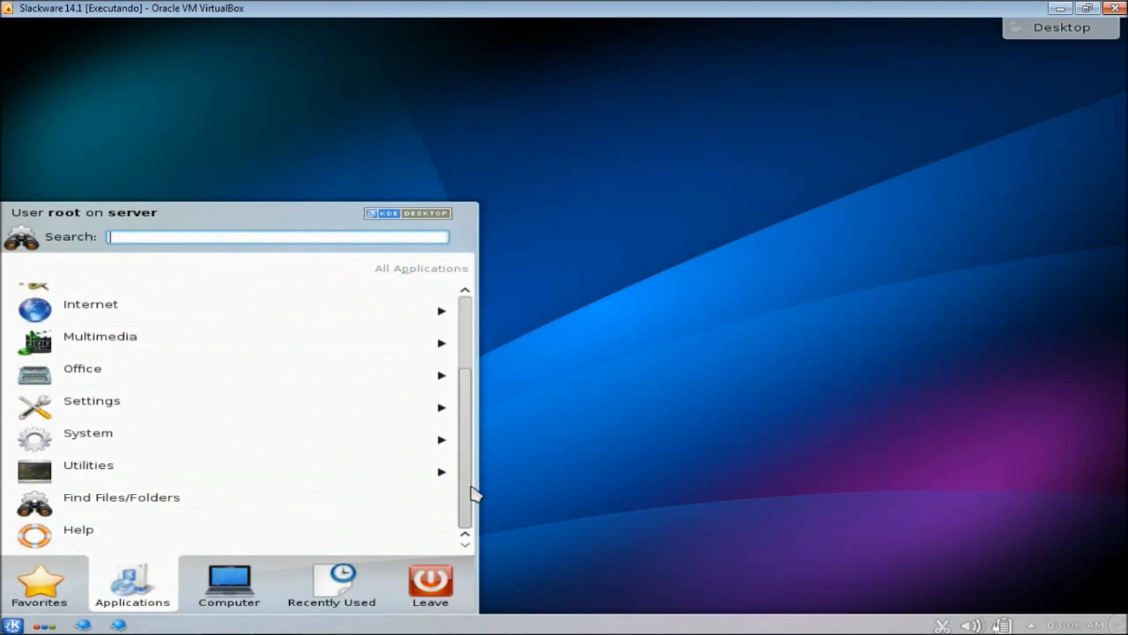
left_click(121, 306)
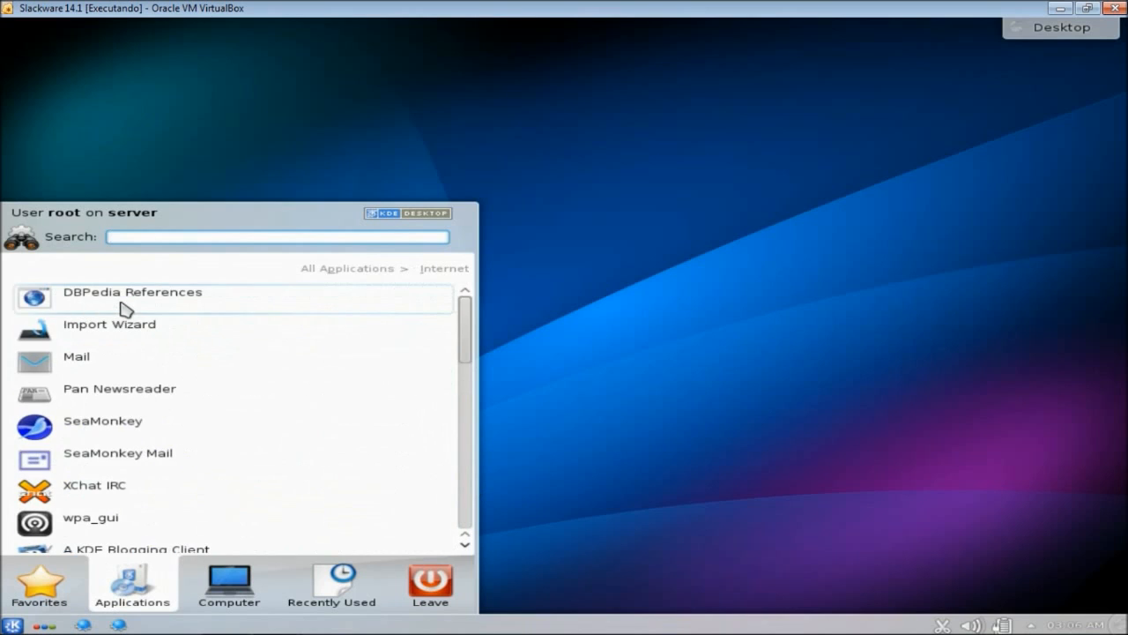
left_click(465, 544)
left_click(465, 544)
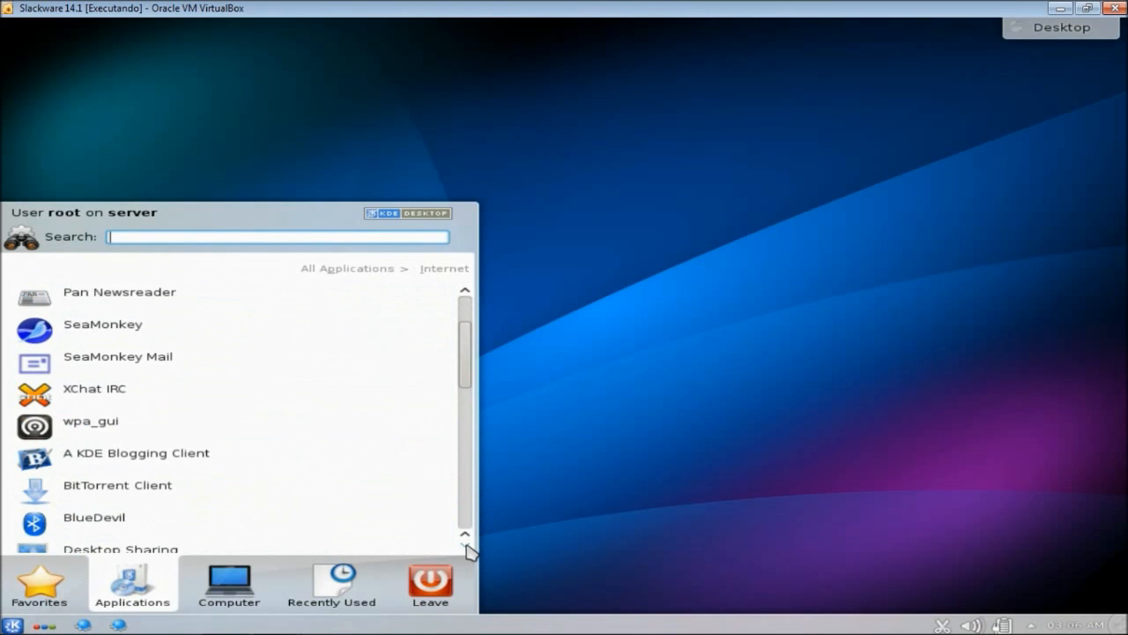
left_click(465, 544)
left_click(465, 544)
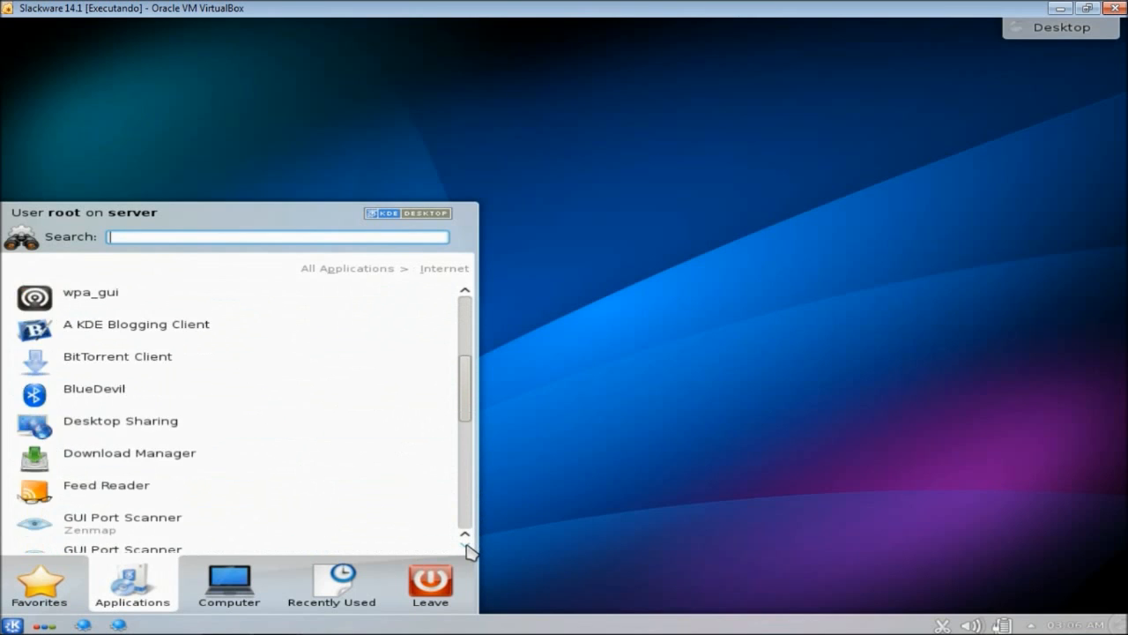
left_click(466, 544)
left_click(465, 544)
left_click(465, 544)
left_click(465, 544)
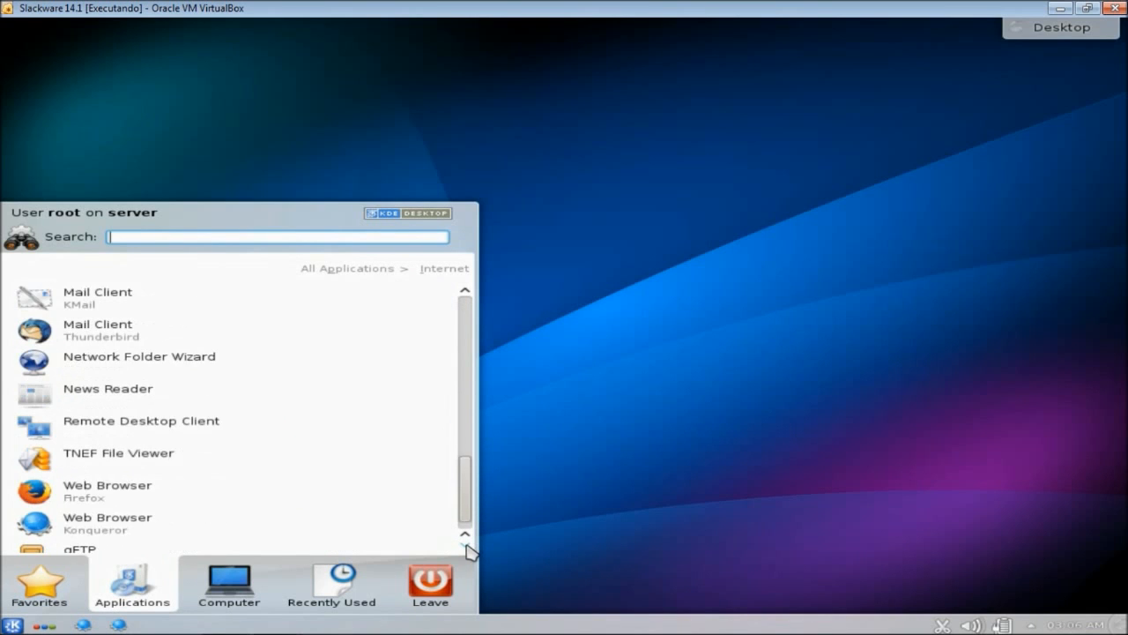
left_click(465, 544)
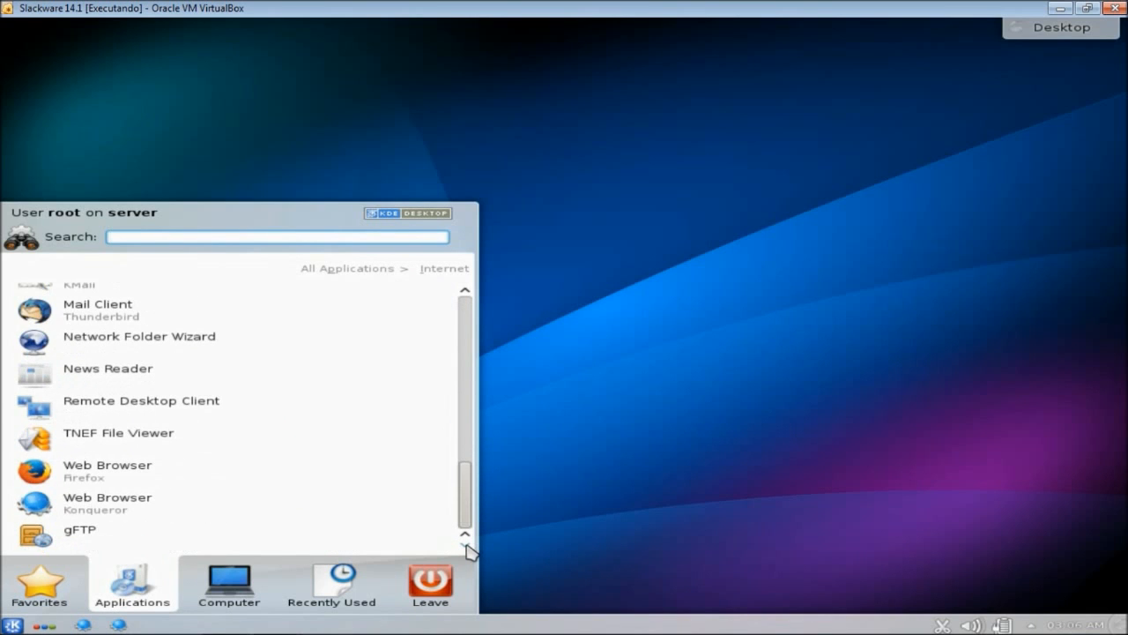
- Launch Firefox from Kickoff, answer No to the default-browser prompt, and maximize its window
left_click(123, 480)
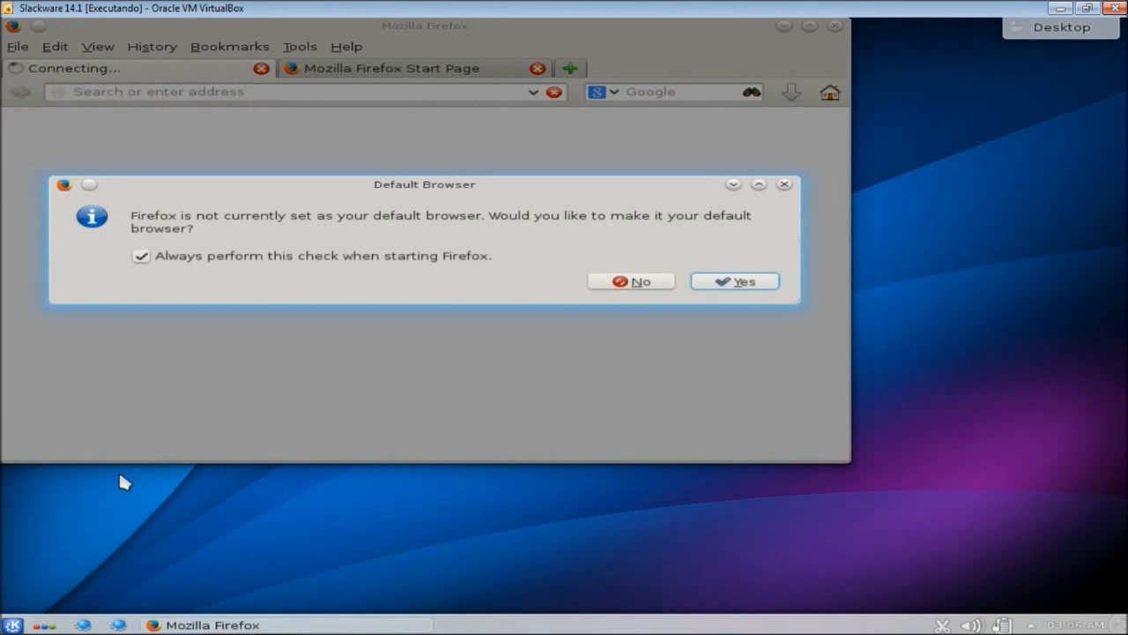
left_click(643, 282)
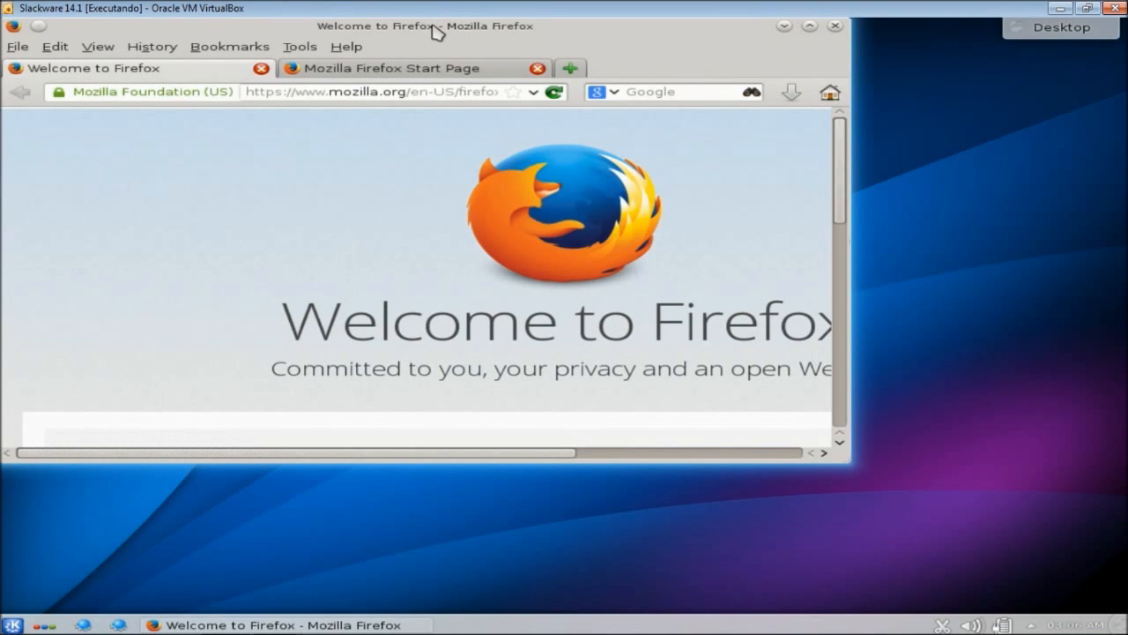
double_click(434, 28)
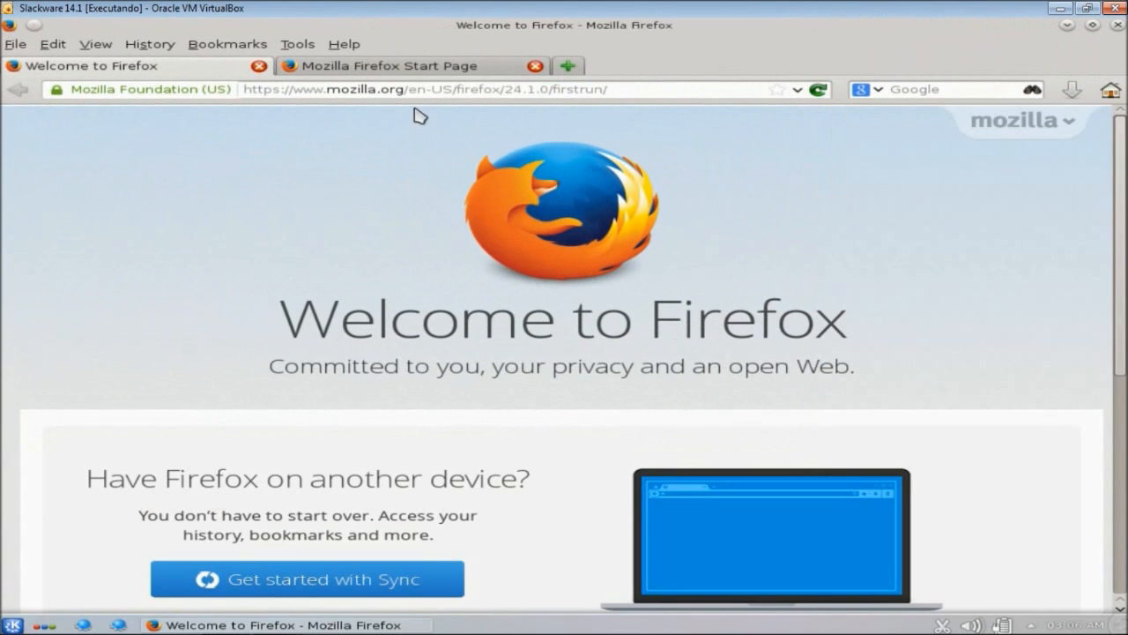
left_click(450, 91)
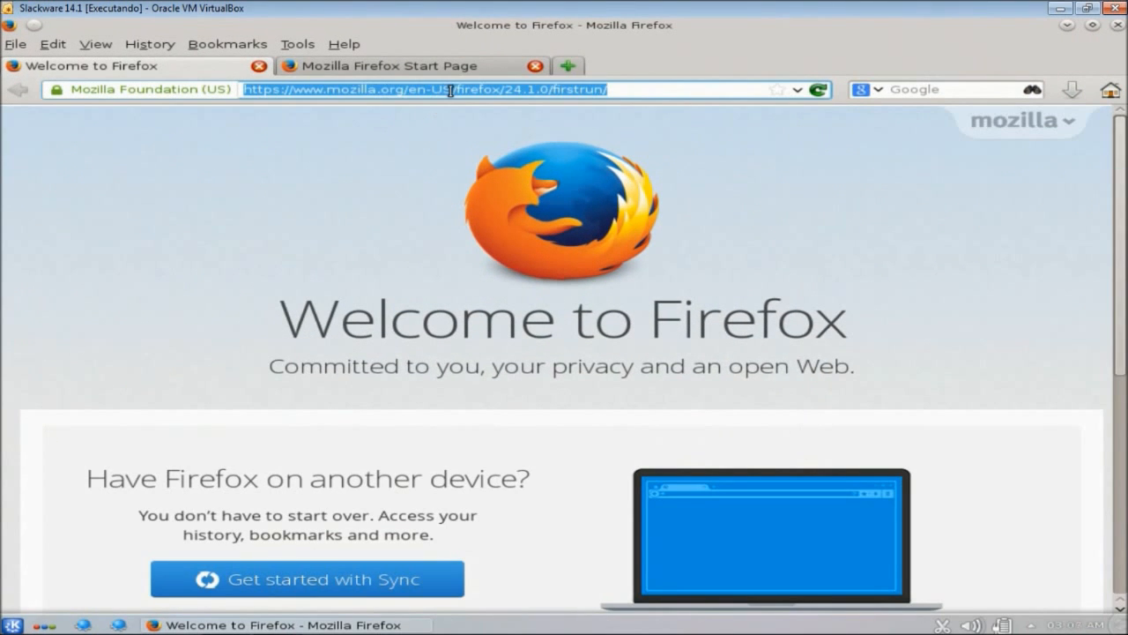
type("www.googl")
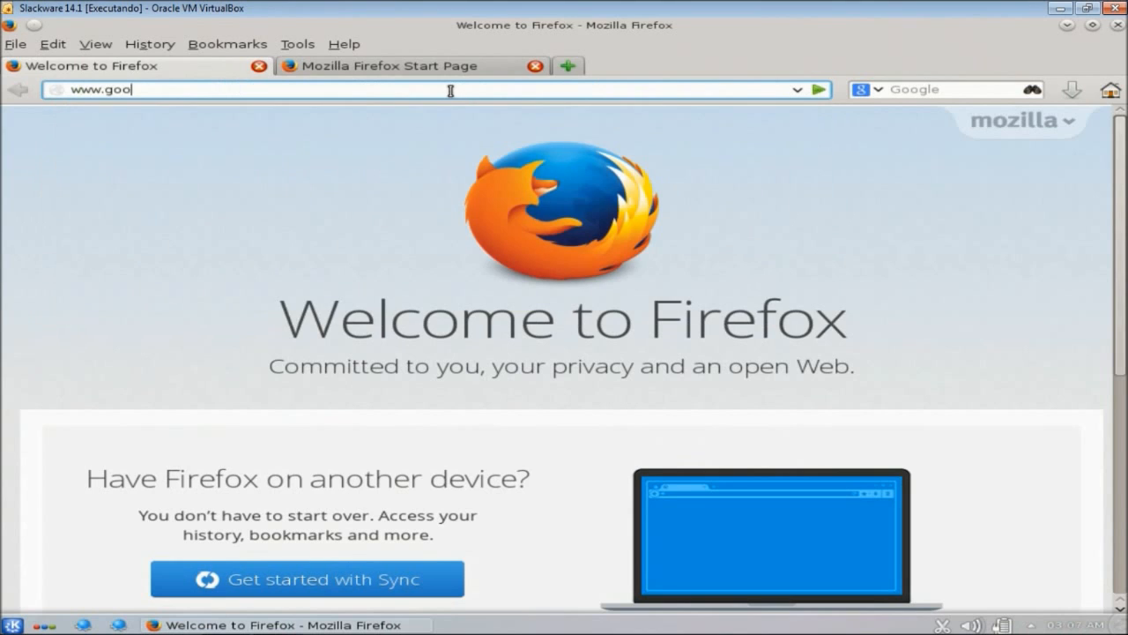
type("e.com.br")
key("Return")
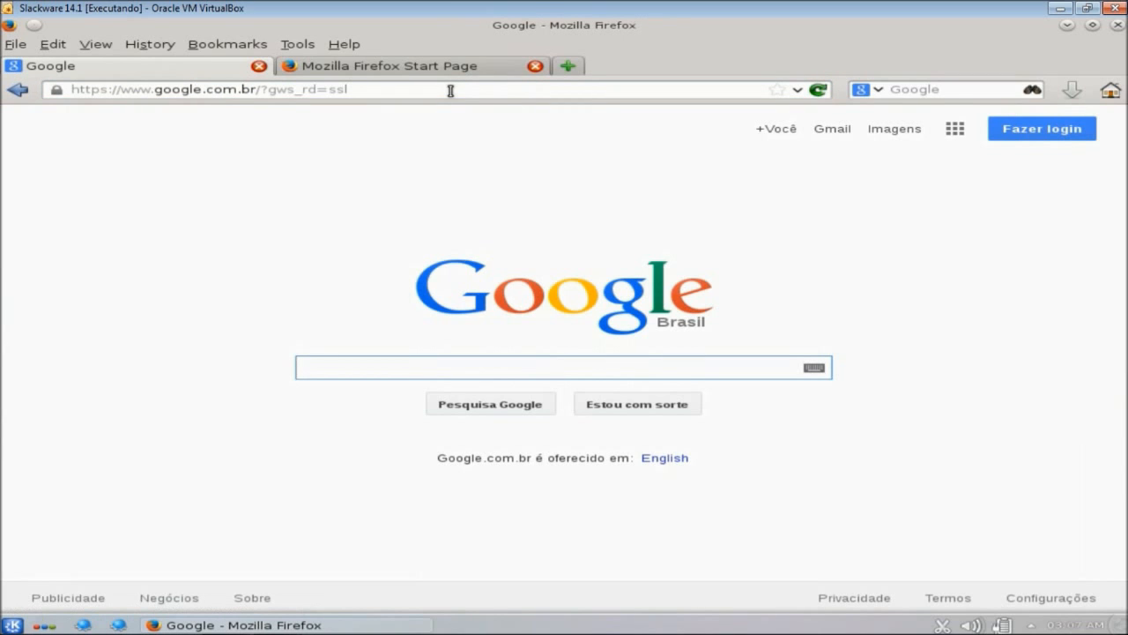
left_click(450, 90)
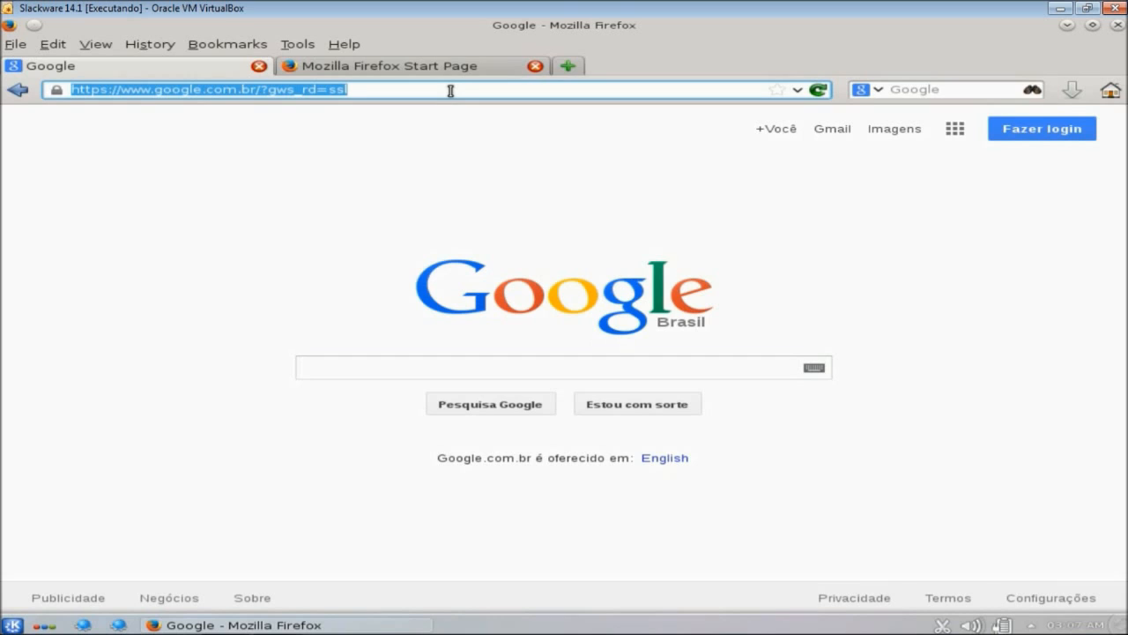
- Enter 127.0.0.1 in the address bar to show Apache's 'It works!' page
type("127")
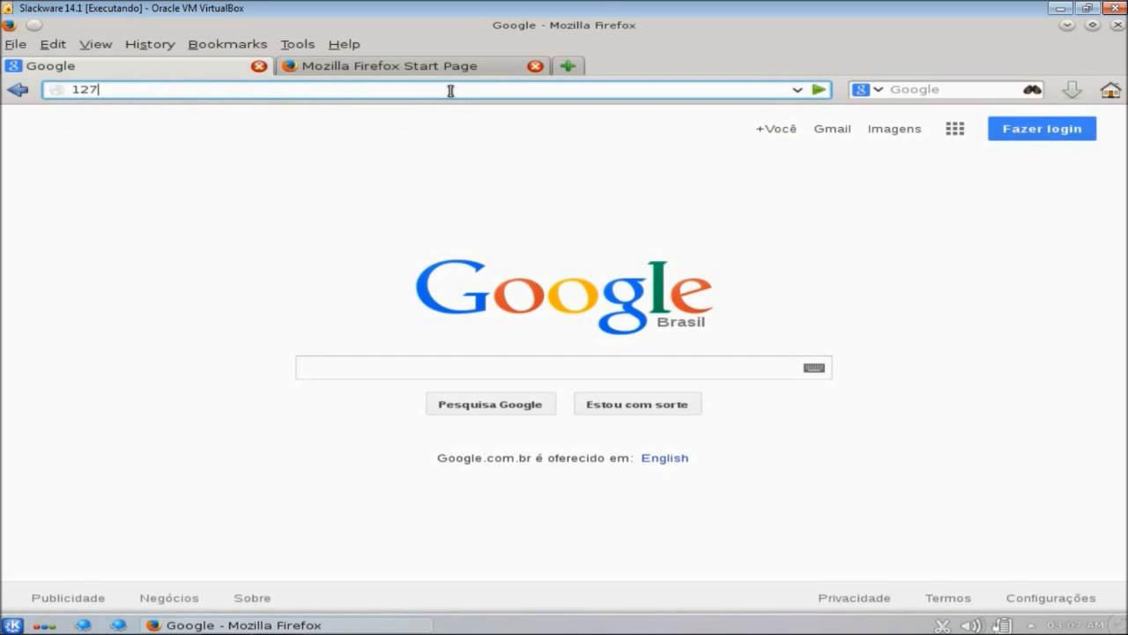
type(".0.0.1")
key("Return")
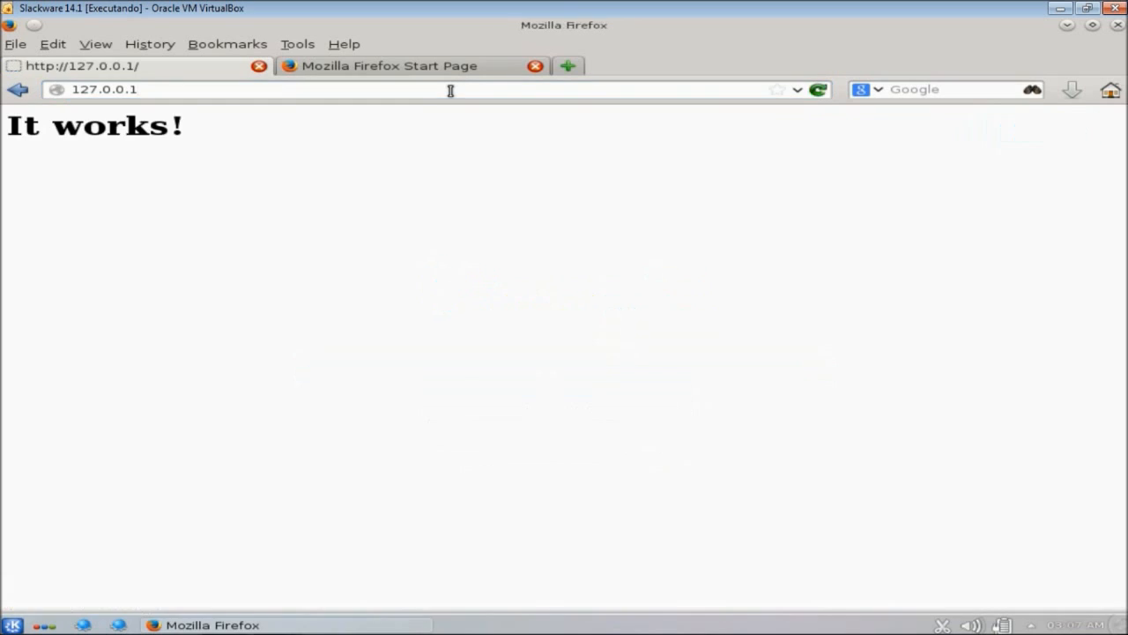